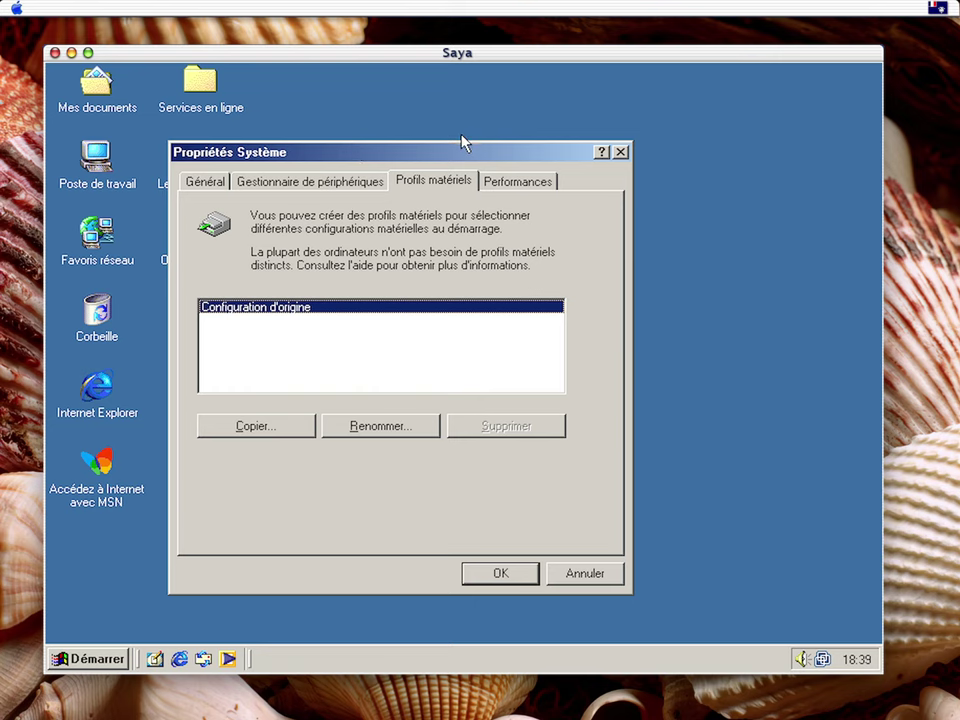
# Review the system's performance properties, including the advanced graphics and virtual memory settings, leaving them as they are
pyautogui.moveTo(426, 154); pyautogui.dragTo(530, 126)
pyautogui.click(620, 152)
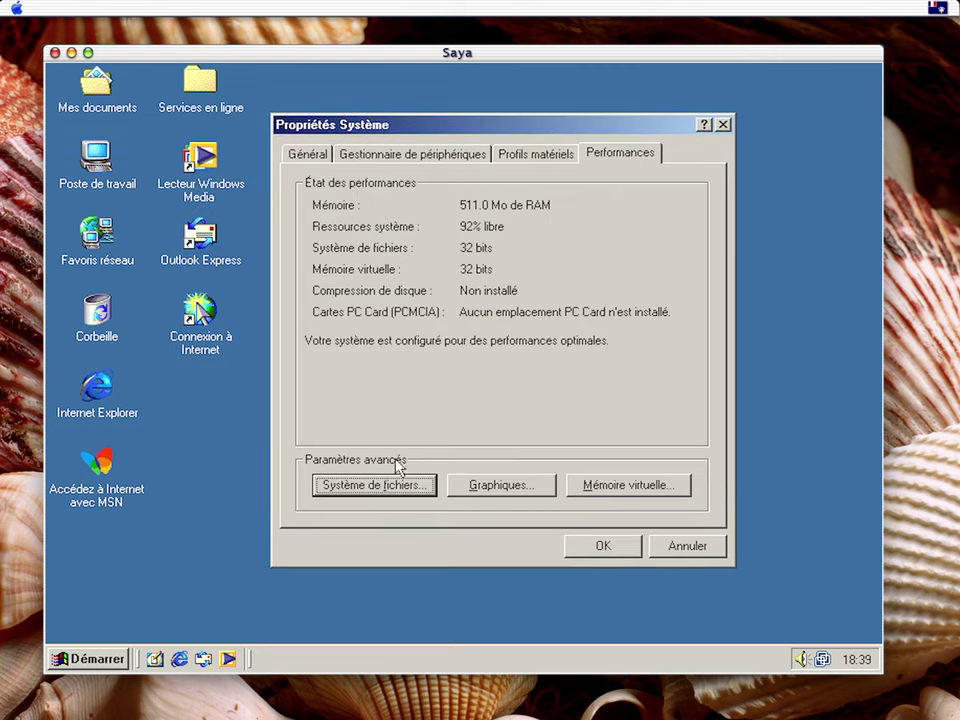
pyautogui.click(500, 485)
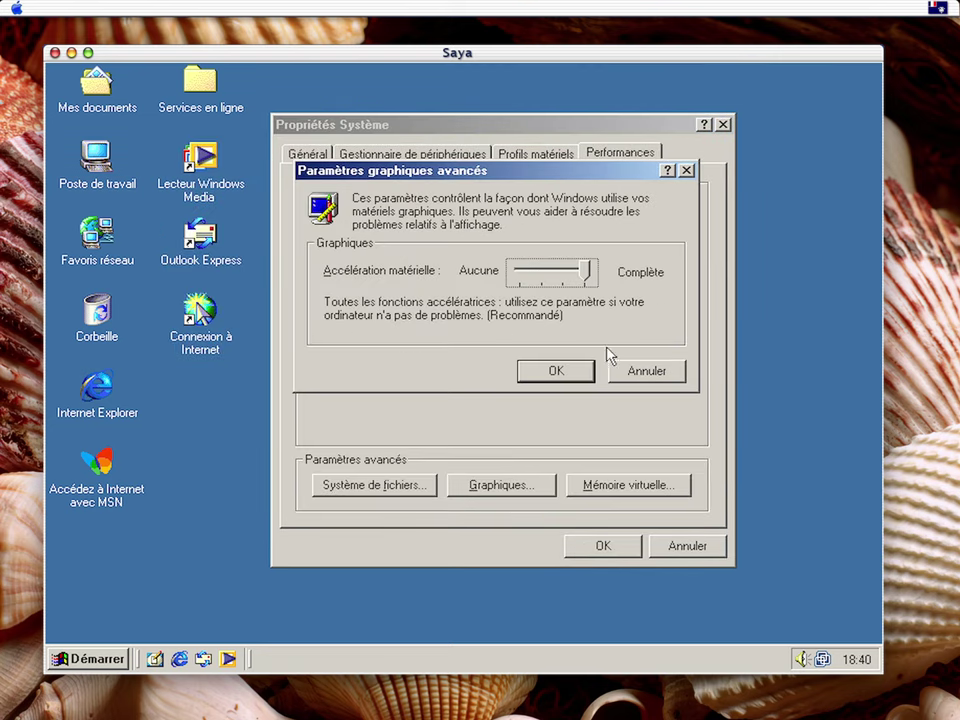
pyautogui.click(556, 370)
pyautogui.click(610, 490)
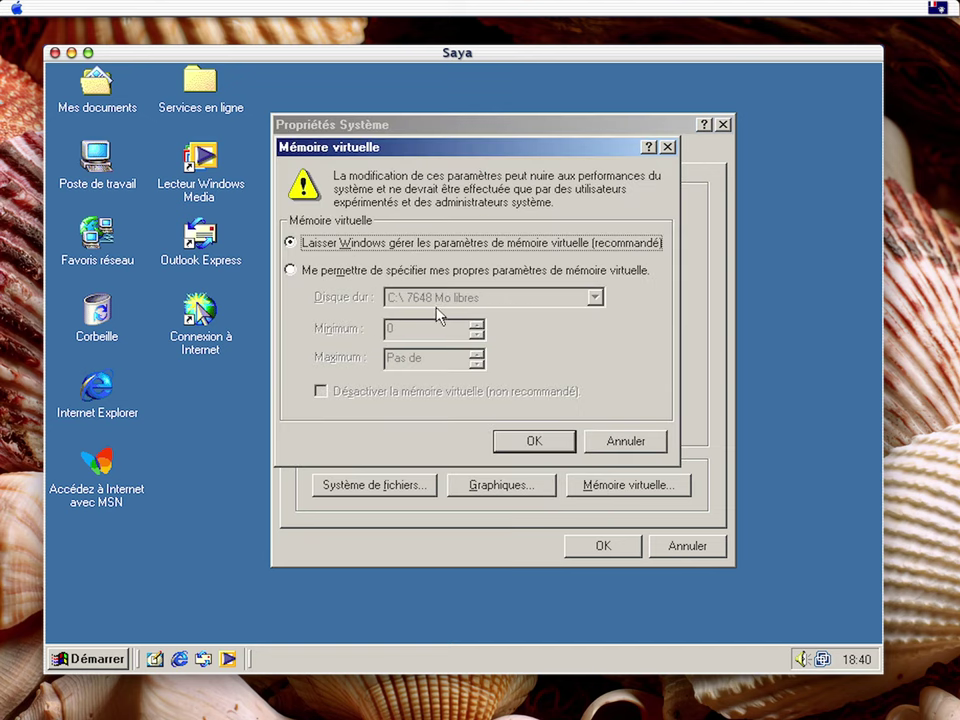
pyautogui.click(630, 449)
# Review the general system information, highlight the registered user's product ID, and close the system properties
pyautogui.click(307, 154)
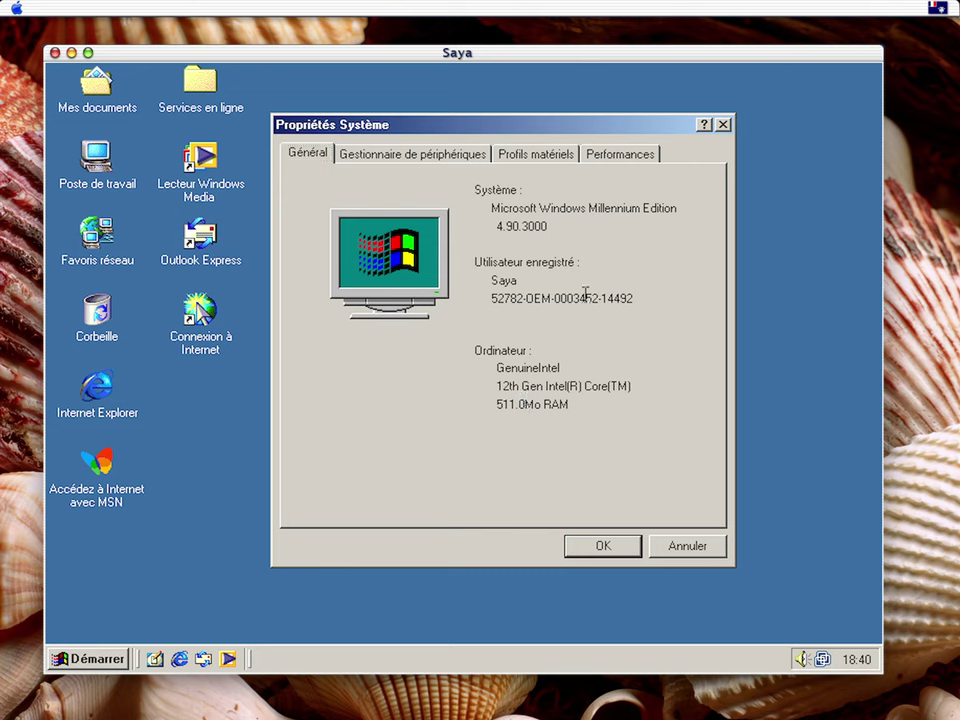
pyautogui.moveTo(629, 301); pyautogui.dragTo(483, 296)
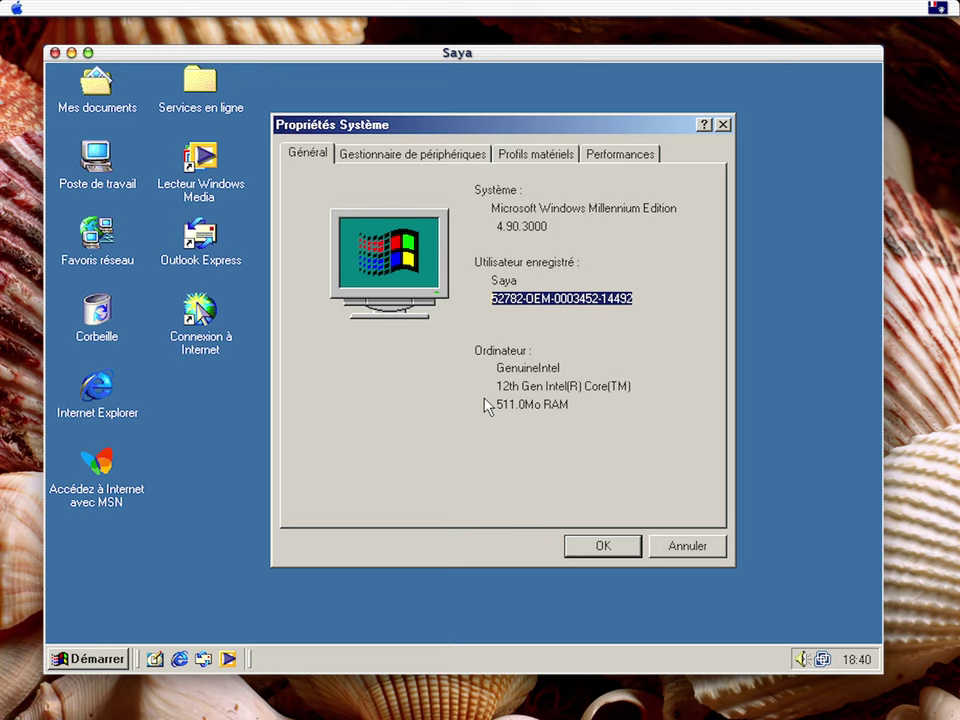
pyautogui.click(602, 549)
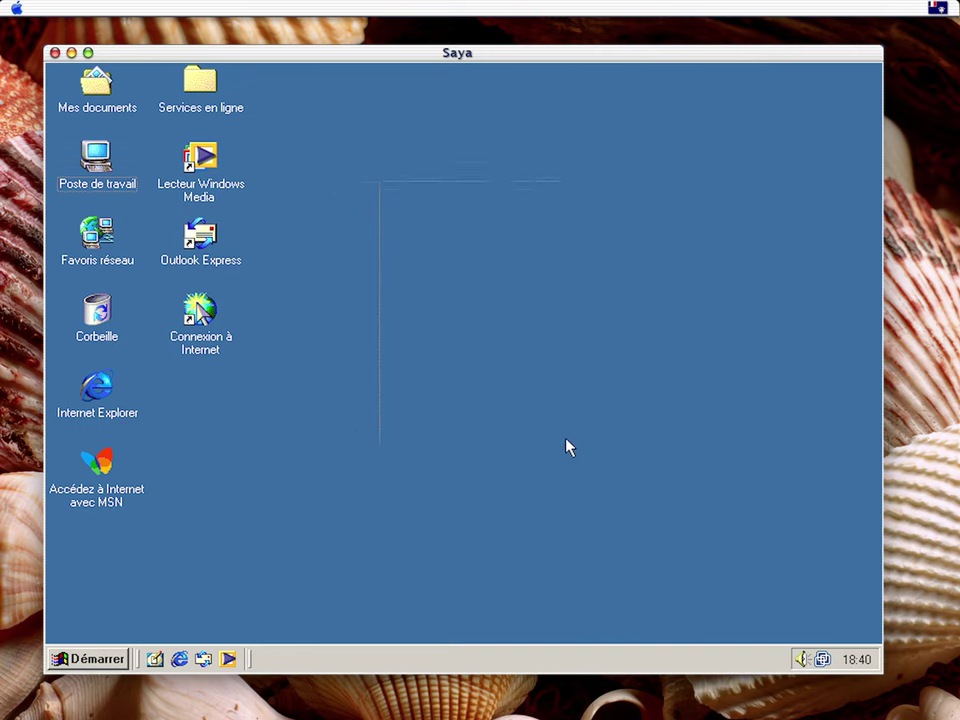
# Launch Windows Movie Maker from the installed accessories
pyautogui.click(82, 664)
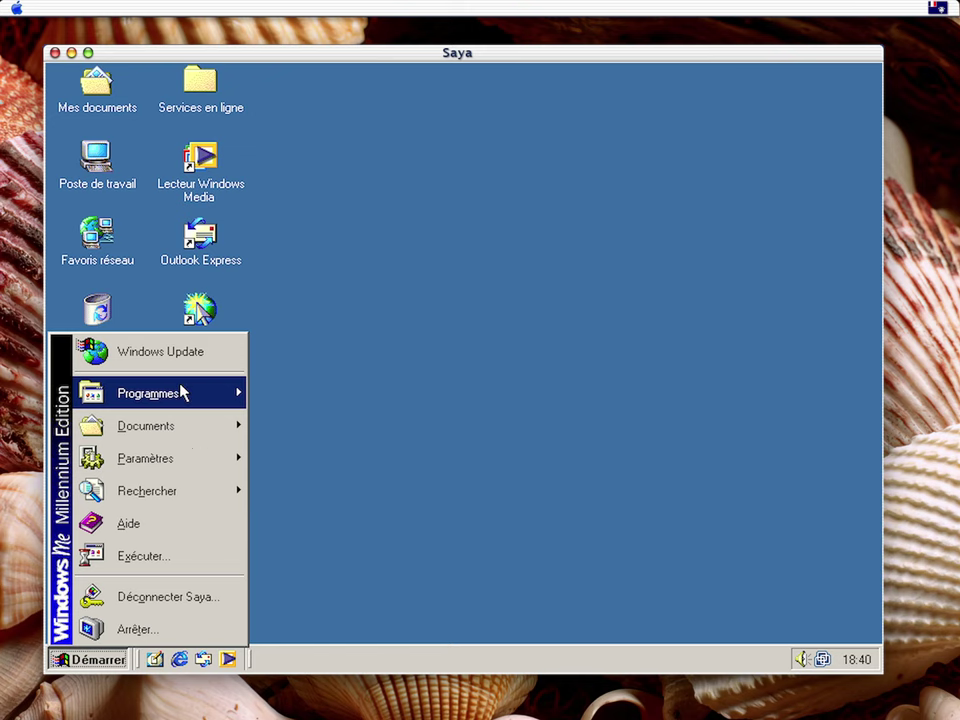
pyautogui.moveTo(184, 392)
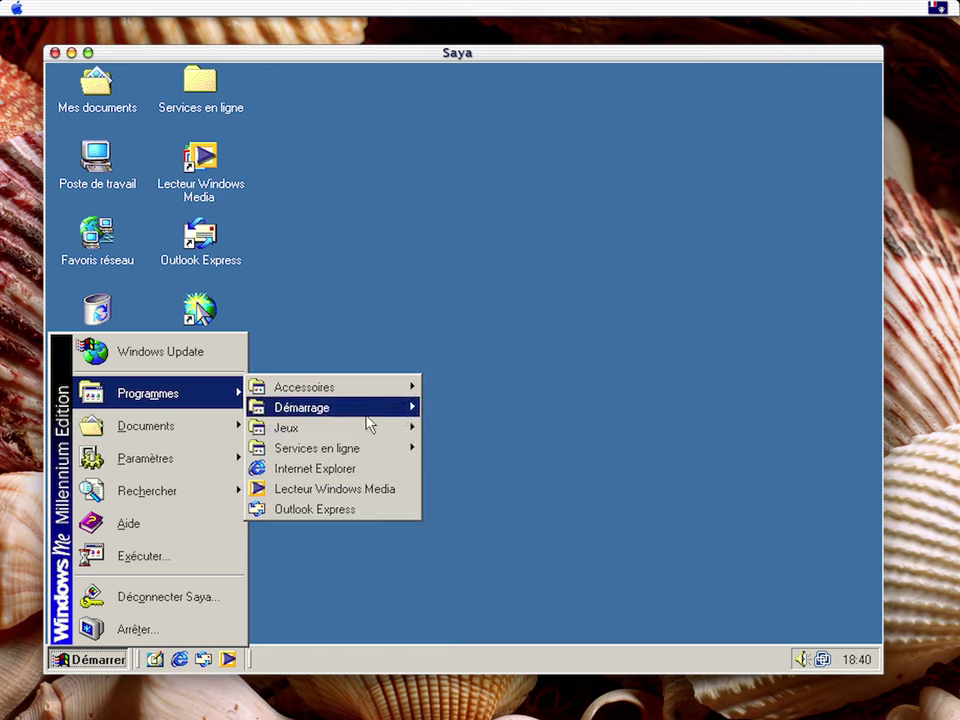
pyautogui.moveTo(370, 389)
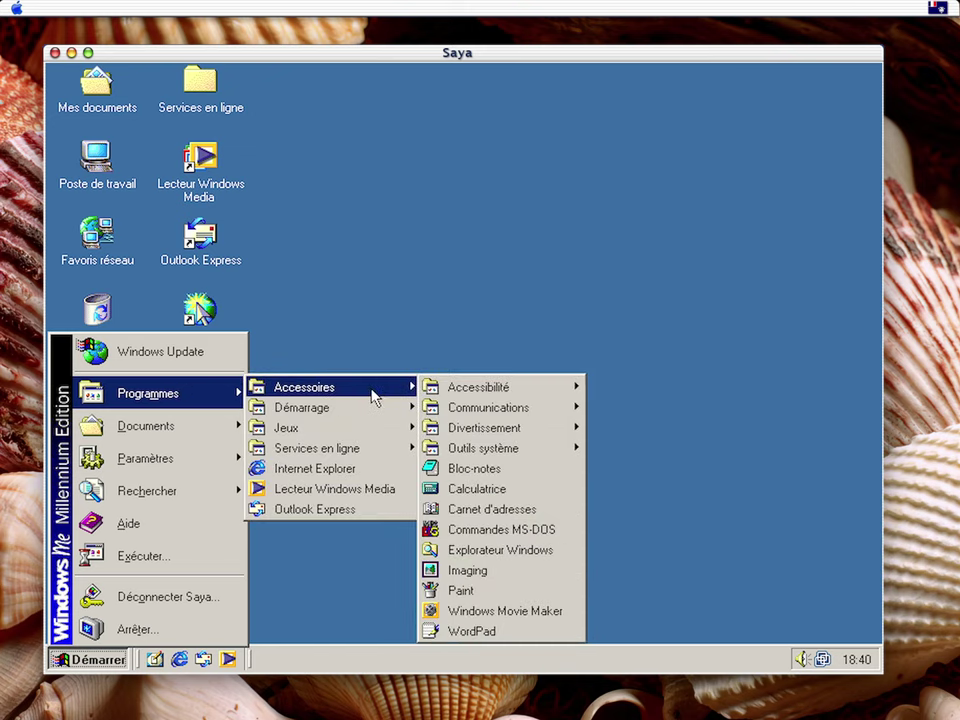
pyautogui.click(483, 611)
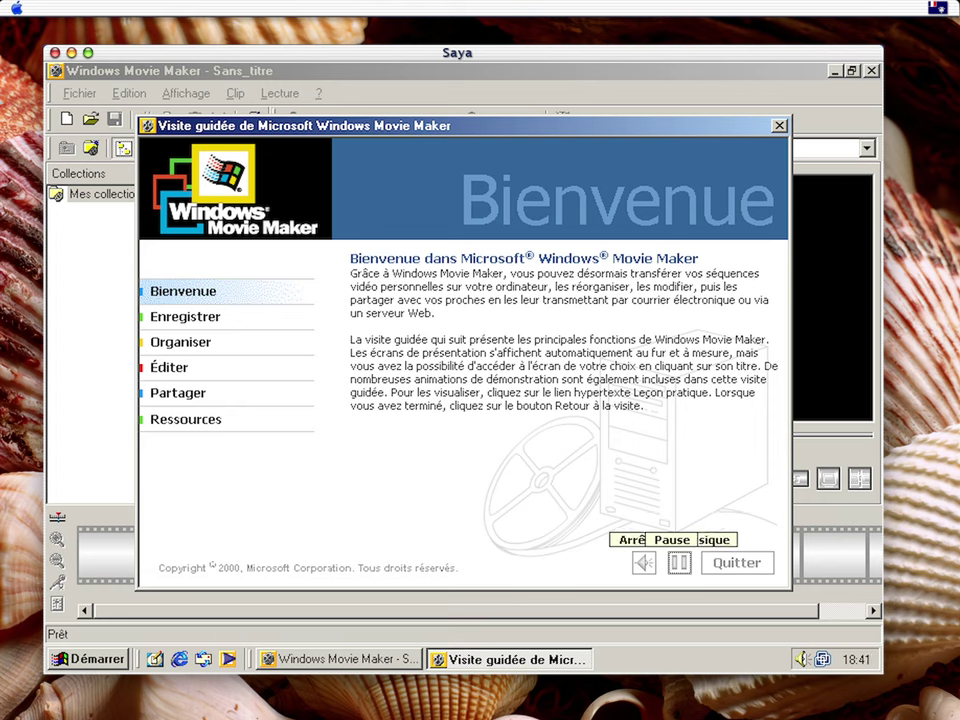
# Turn off the guided tour's music and quit the tour
pyautogui.click(645, 564)
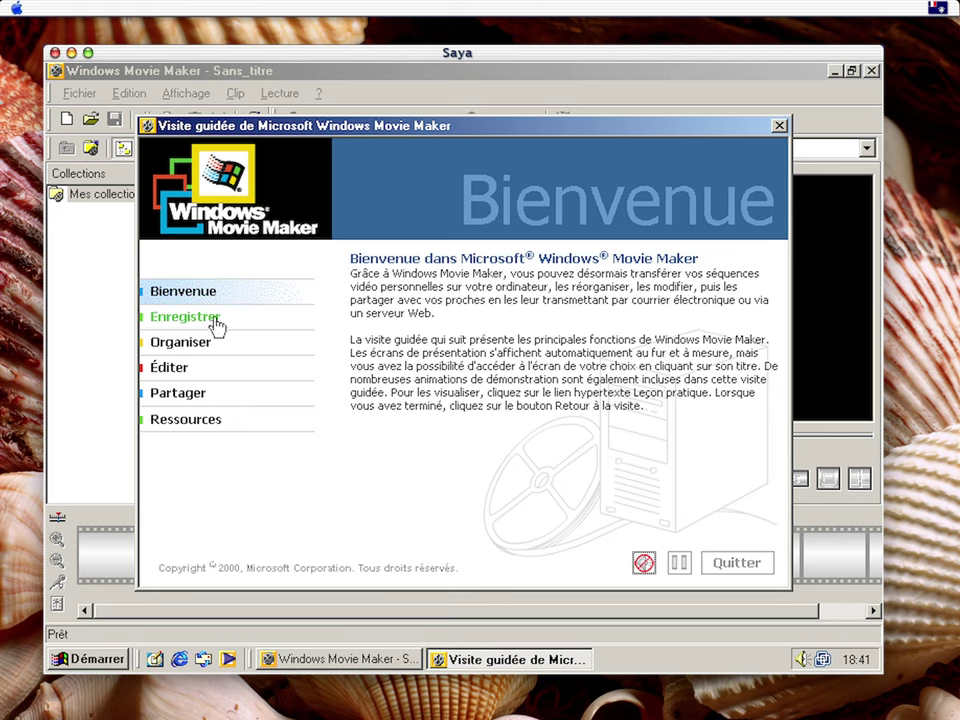
pyautogui.moveTo(477, 137); pyautogui.dragTo(447, 124)
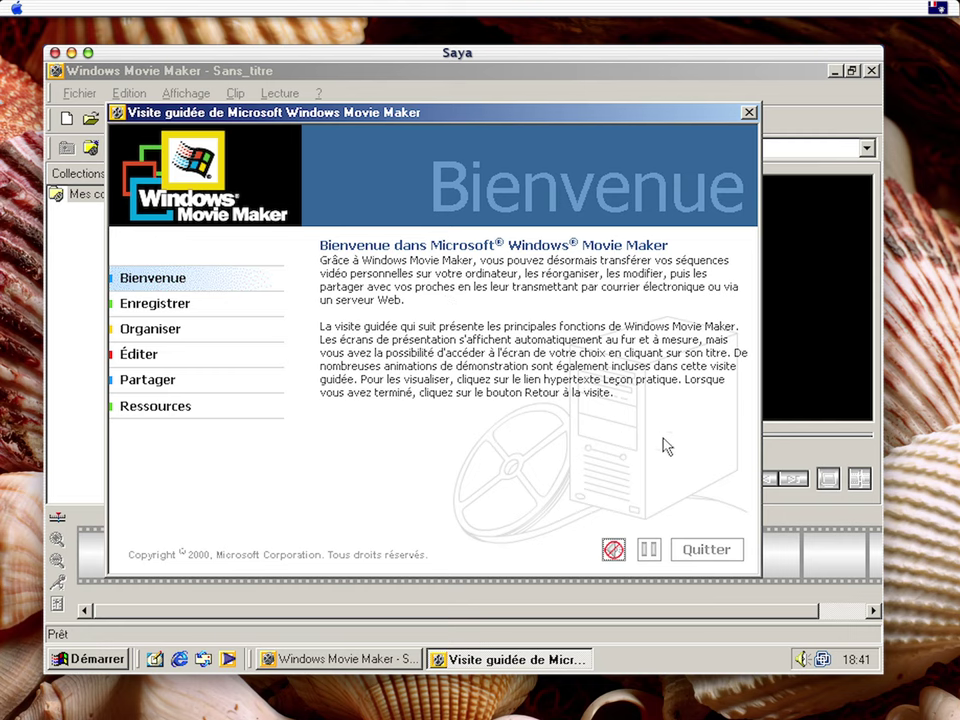
pyautogui.click(714, 552)
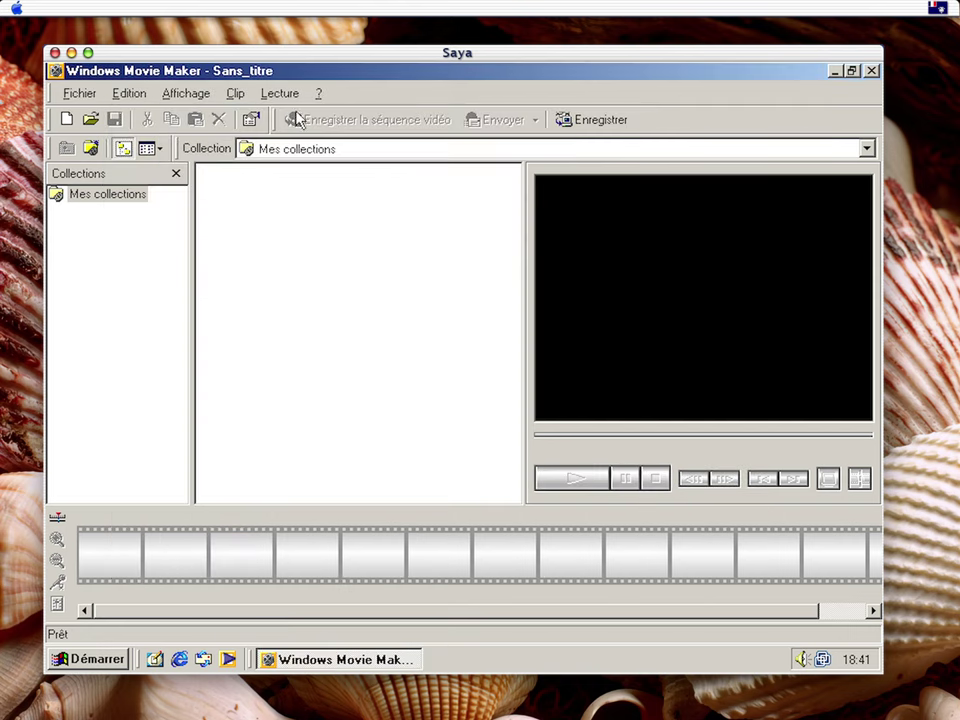
# View the version information of Windows Movie Maker and close it
pyautogui.click(318, 93)
pyautogui.click(364, 196)
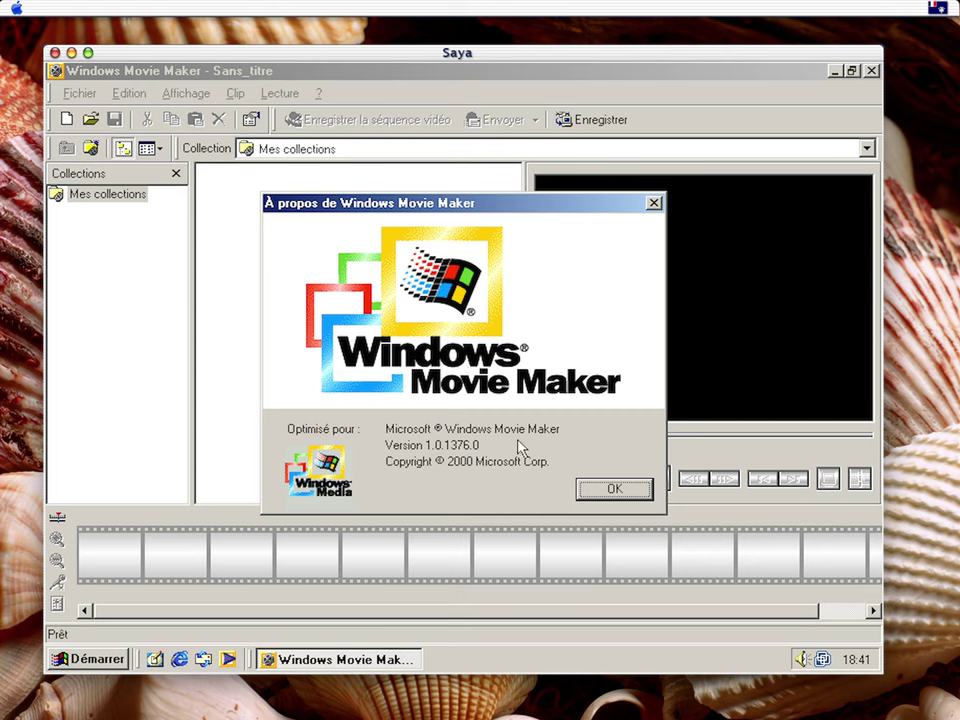
pyautogui.click(653, 204)
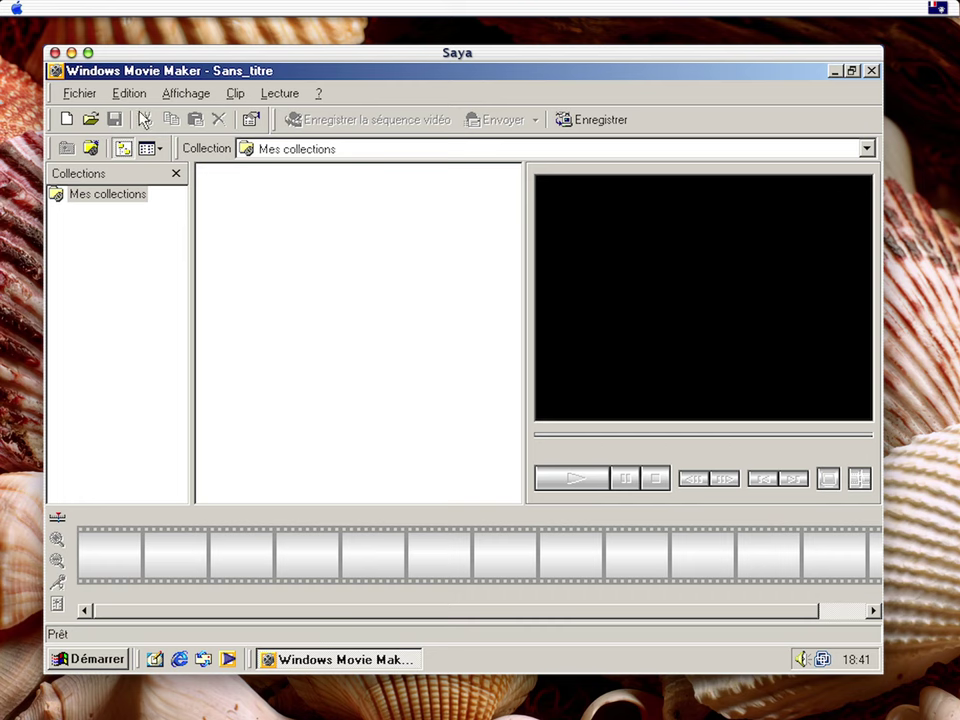
# Import the sample video "Fichier d'échantillons Windows Movie Maker" from the Mes vidéos folder, with clip creation enabled
pyautogui.click(70, 94)
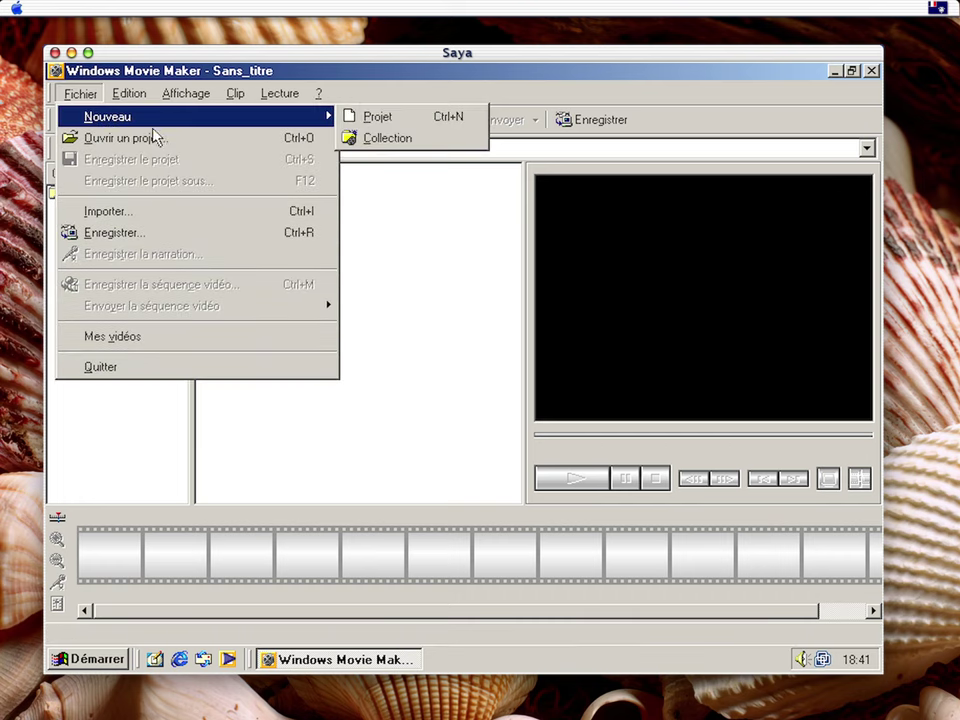
pyautogui.moveTo(320, 117)
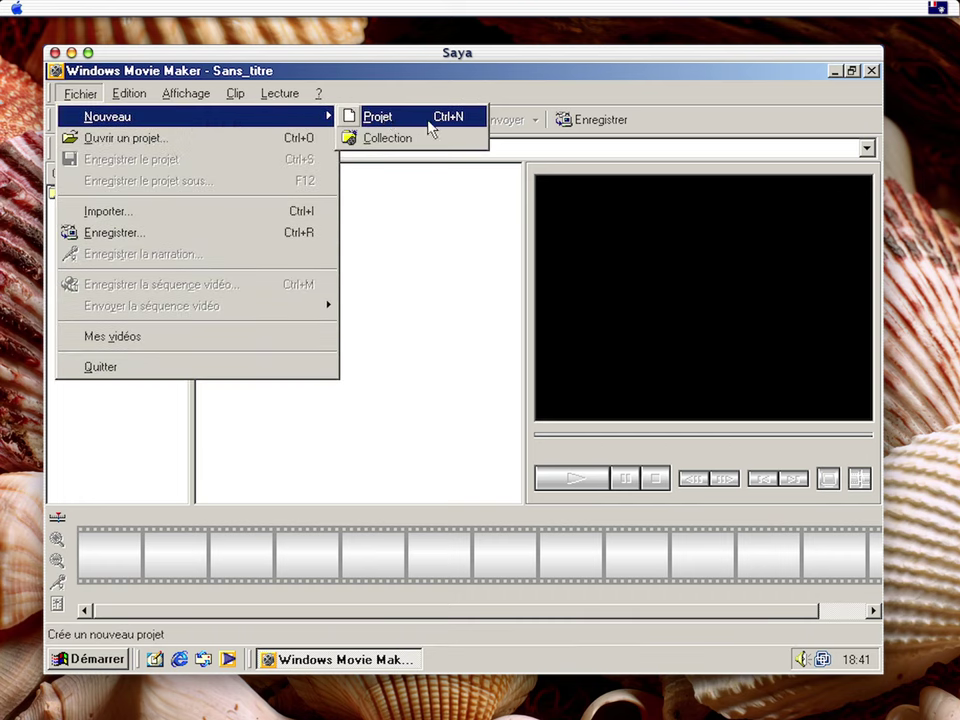
pyautogui.click(203, 219)
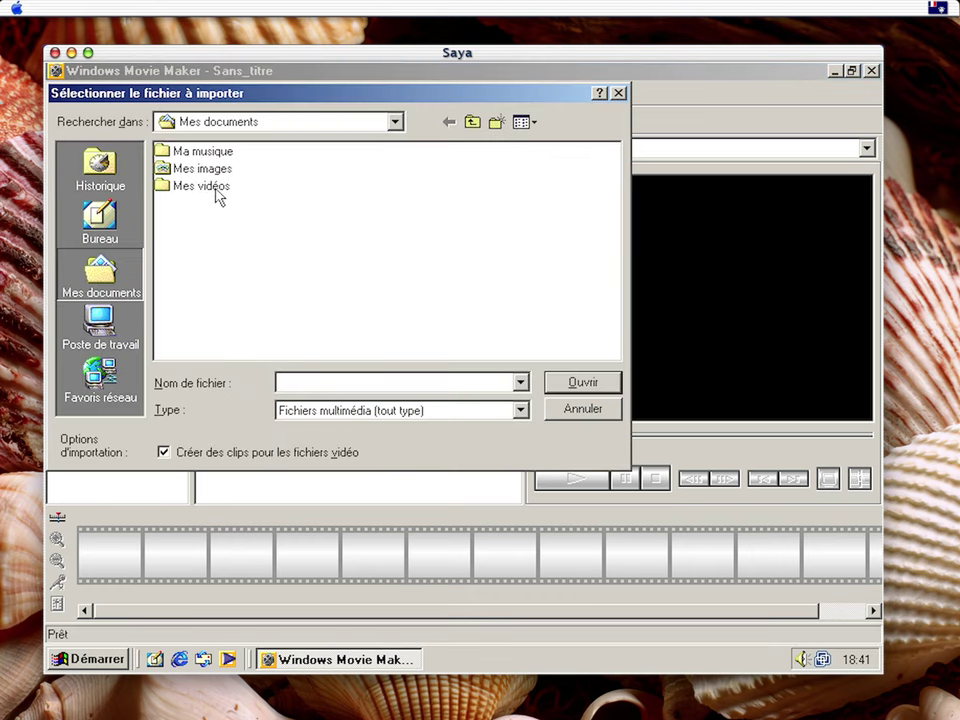
pyautogui.doubleClick(214, 186)
pyautogui.click(258, 152)
pyautogui.click(553, 384)
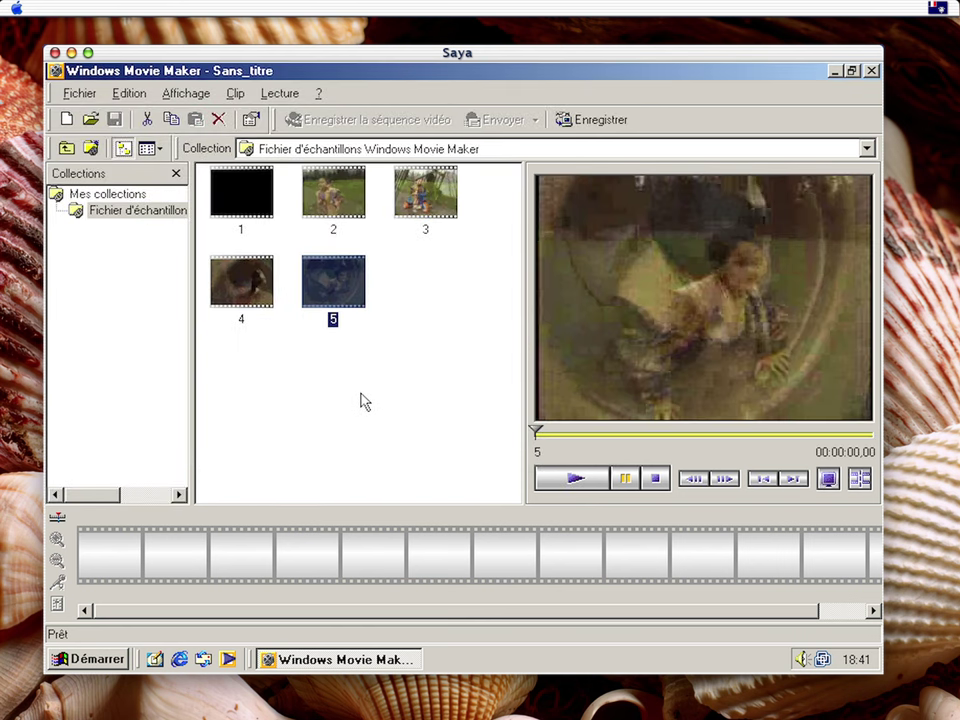
# Place clips 2, 4 and 5 in that order on the storyboard
pyautogui.click(405, 214)
pyautogui.click(325, 195)
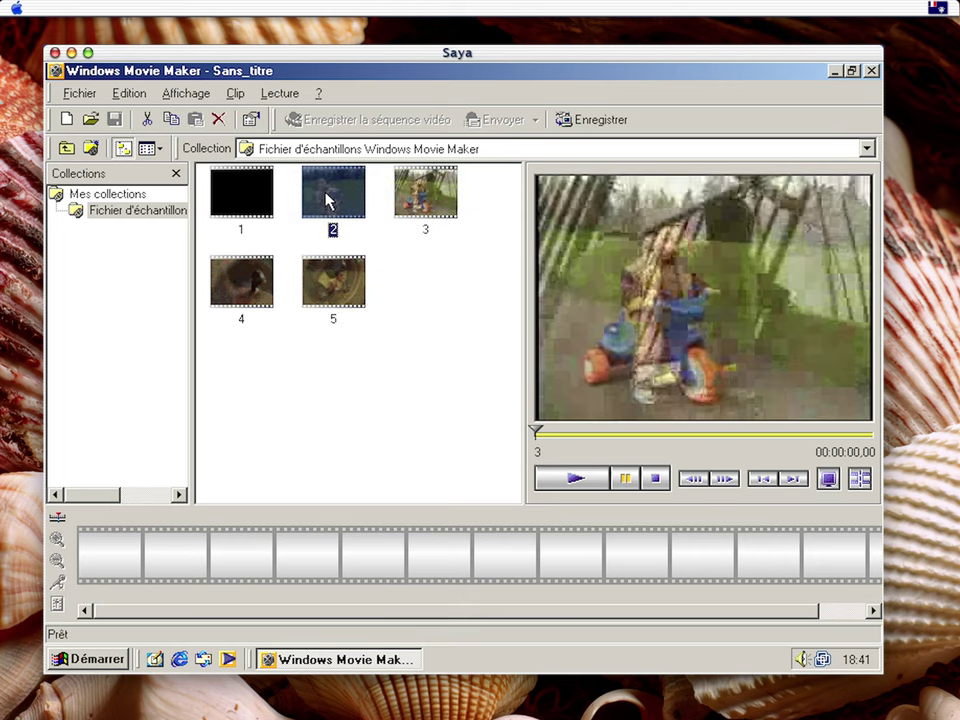
pyautogui.moveTo(335, 200); pyautogui.dragTo(166, 570)
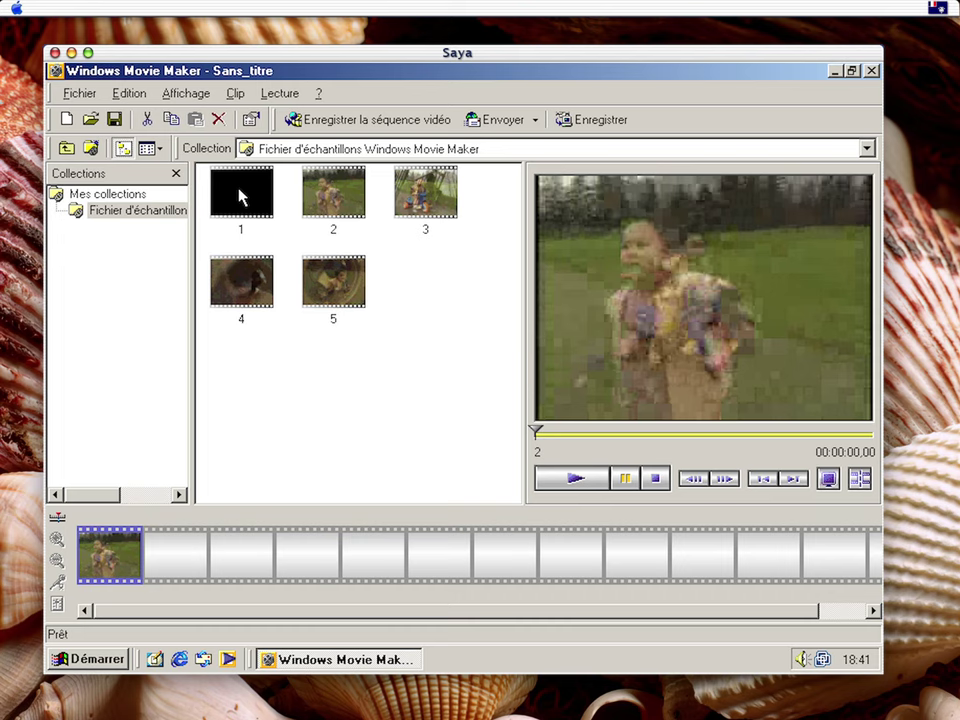
pyautogui.moveTo(253, 272); pyautogui.dragTo(230, 553)
pyautogui.moveTo(328, 290); pyautogui.dragTo(268, 565)
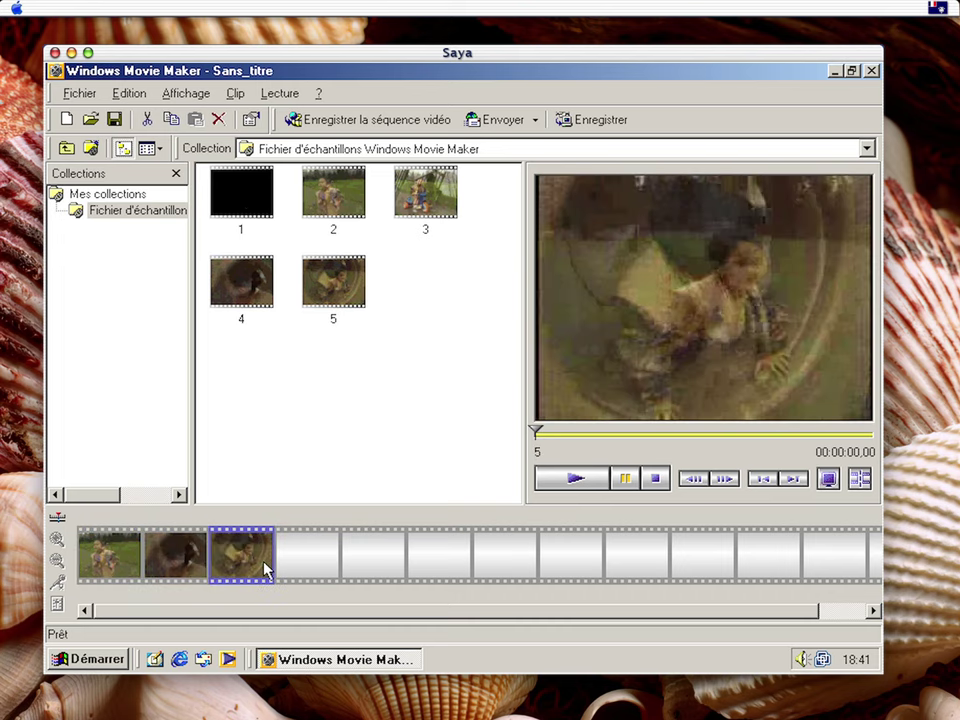
# Split storyboard clip 5 at about 2.36 seconds
pyautogui.click(668, 434)
pyautogui.rightClick(678, 437)
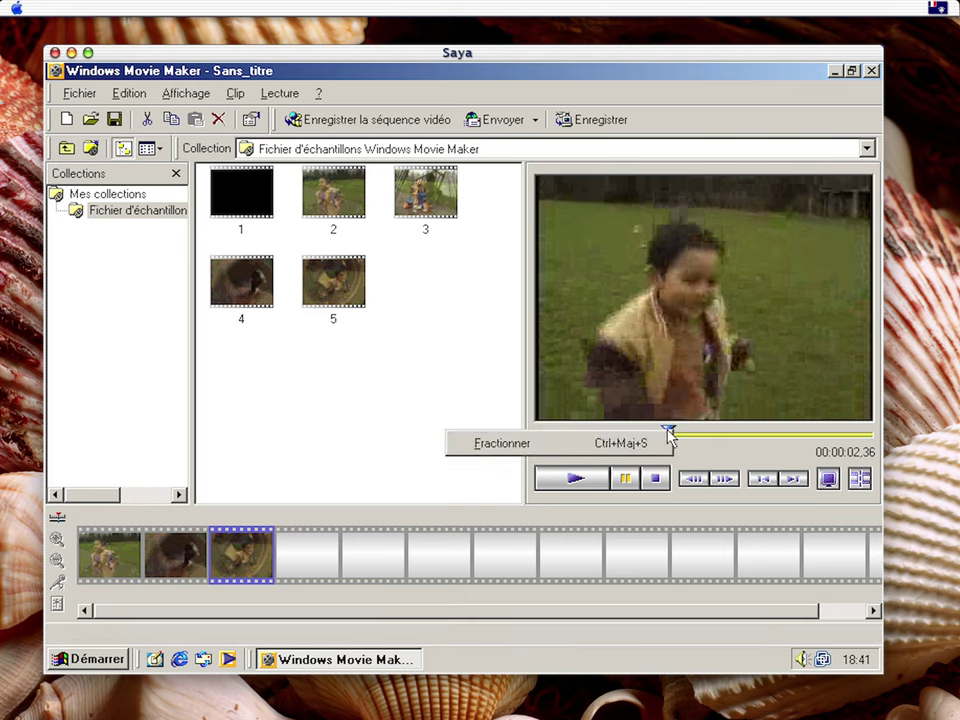
pyautogui.click(640, 447)
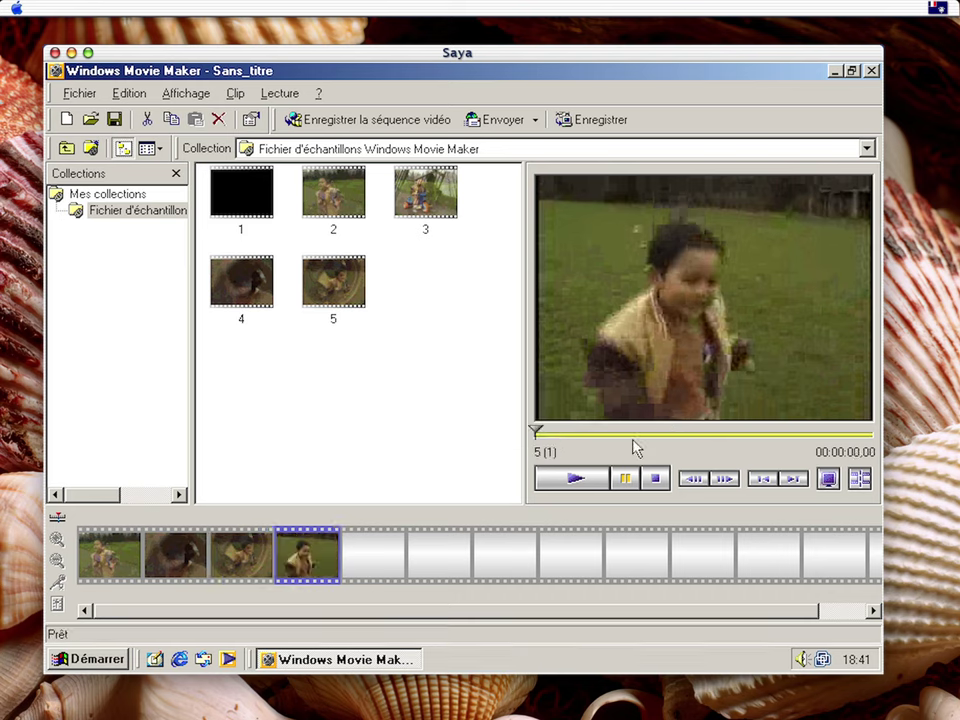
# Inspect the first part of the split clip 5 on the storyboard
pyautogui.click(231, 572)
pyautogui.click(274, 566)
pyautogui.click(267, 561)
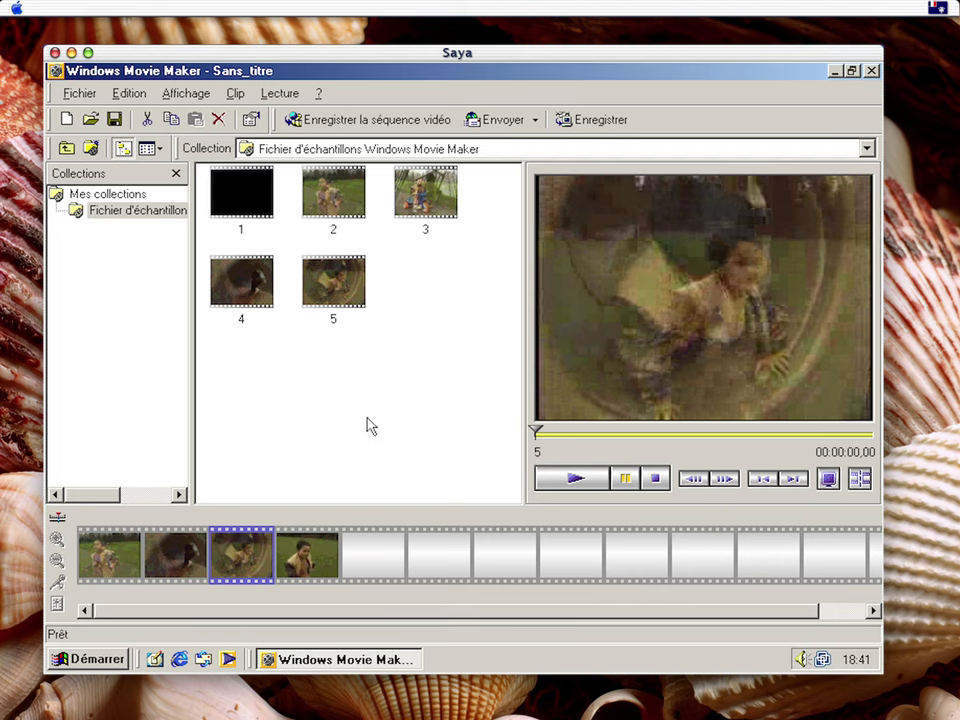
pyautogui.rightClick(182, 566)
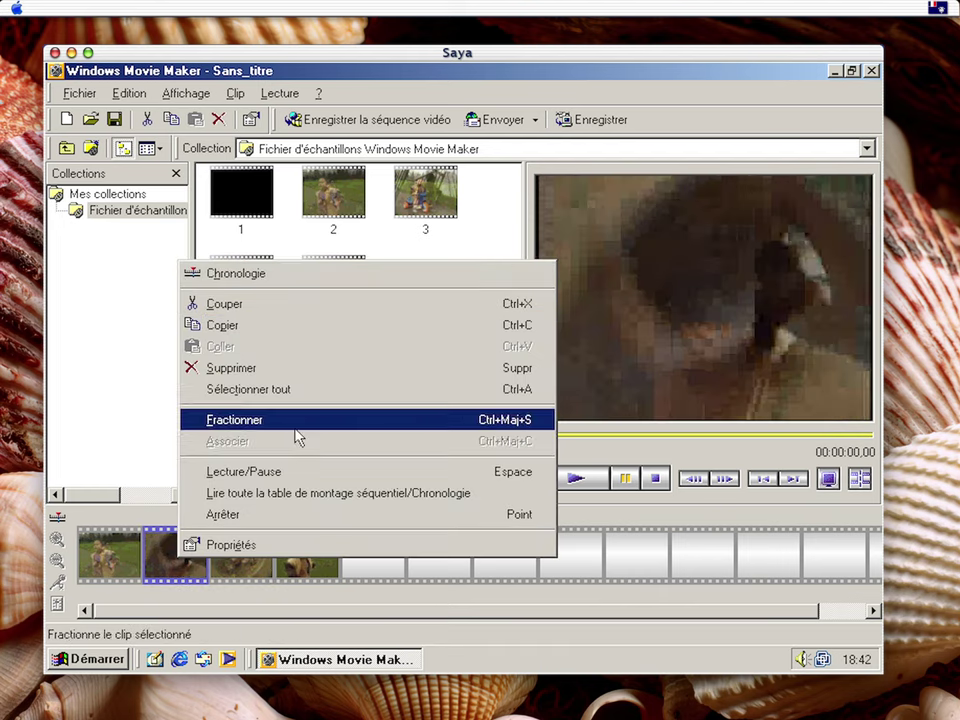
pyautogui.click(92, 389)
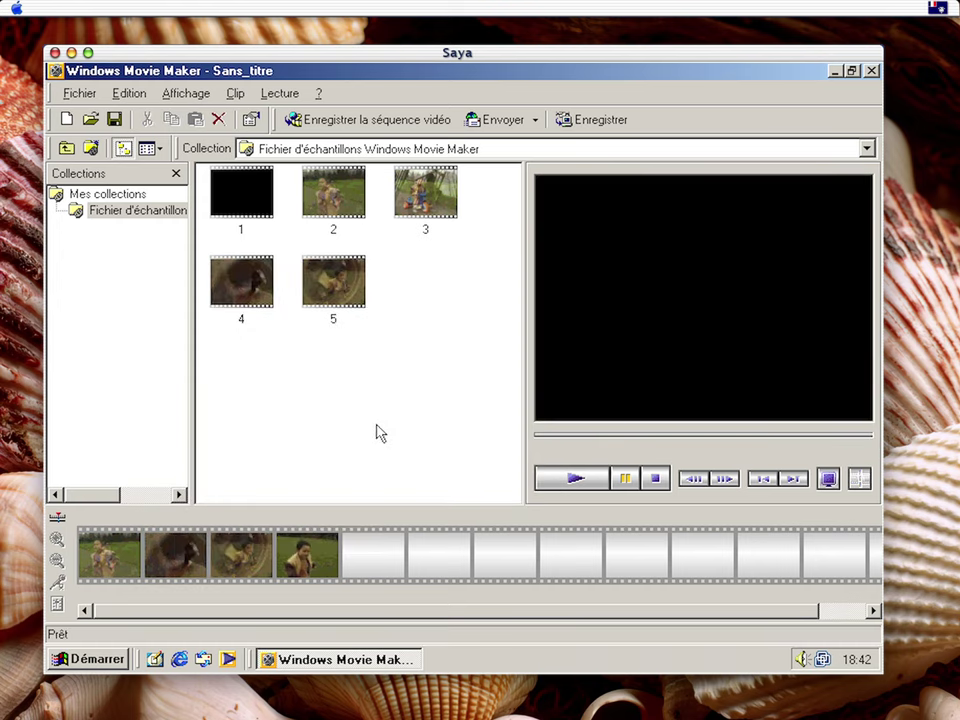
pyautogui.click(203, 95)
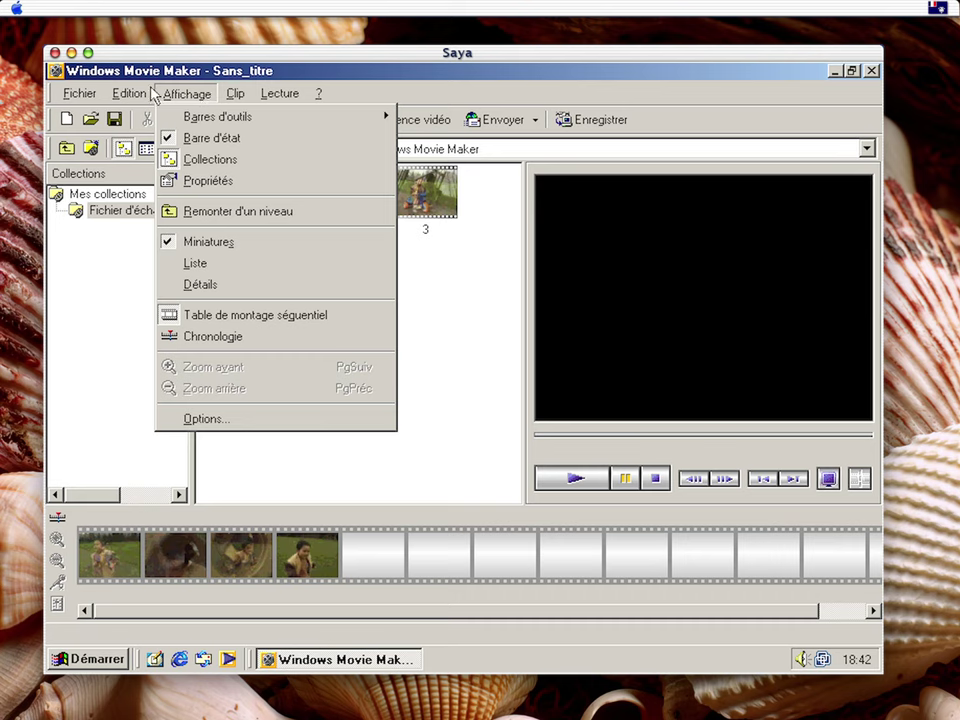
pyautogui.moveTo(262, 96)
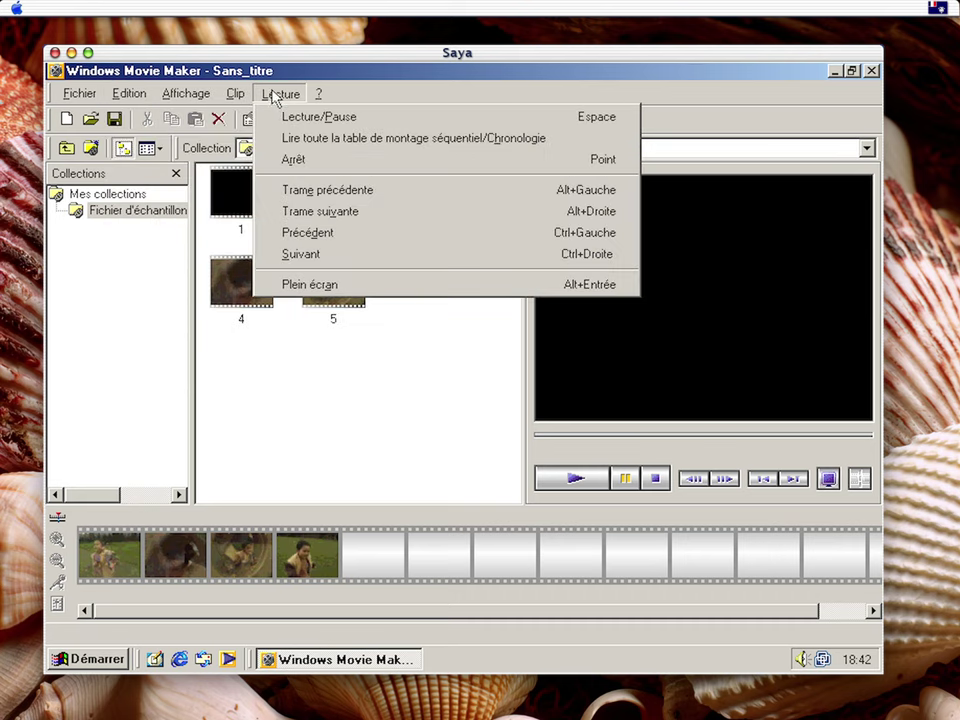
pyautogui.click(362, 468)
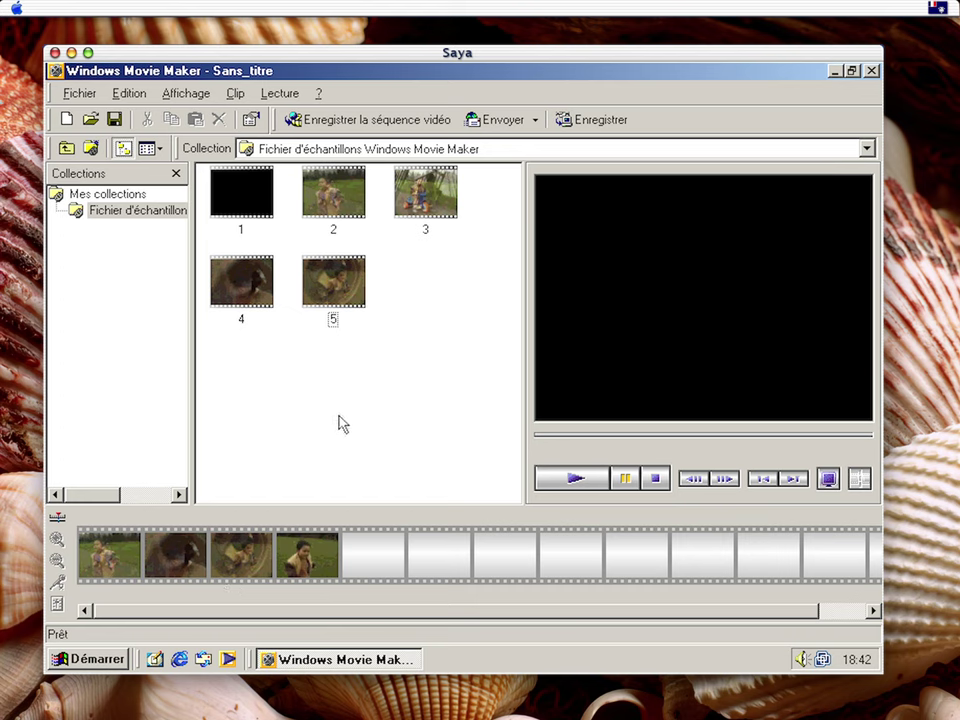
# Preview the storyboard clips one by one back to the first, and play clip 2
pyautogui.click(271, 562)
pyautogui.click(300, 560)
pyautogui.click(240, 562)
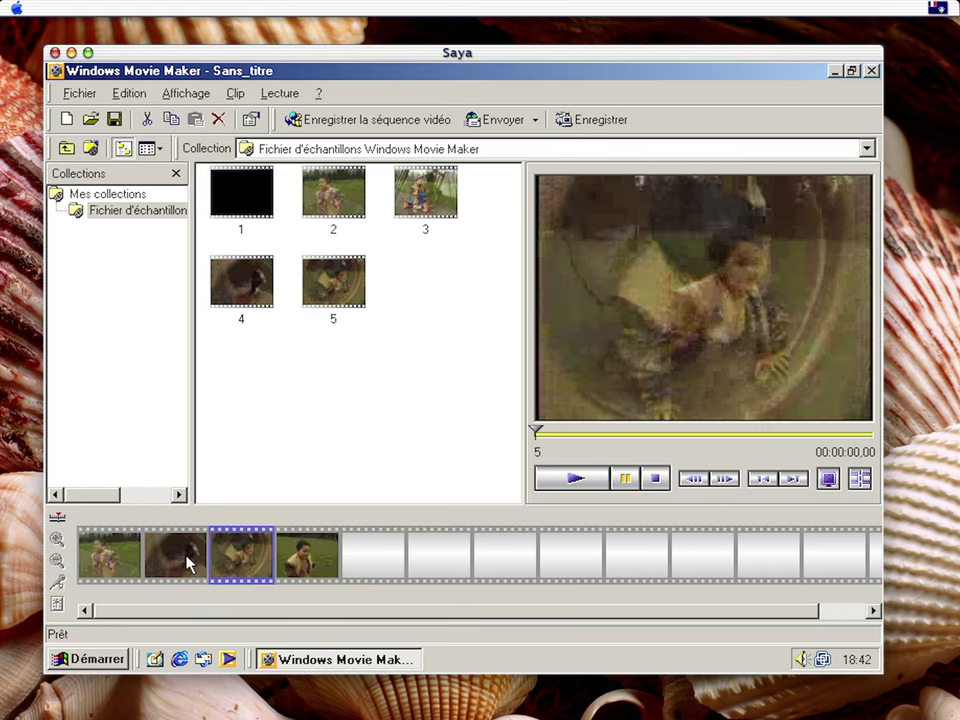
pyautogui.click(190, 565)
pyautogui.click(94, 561)
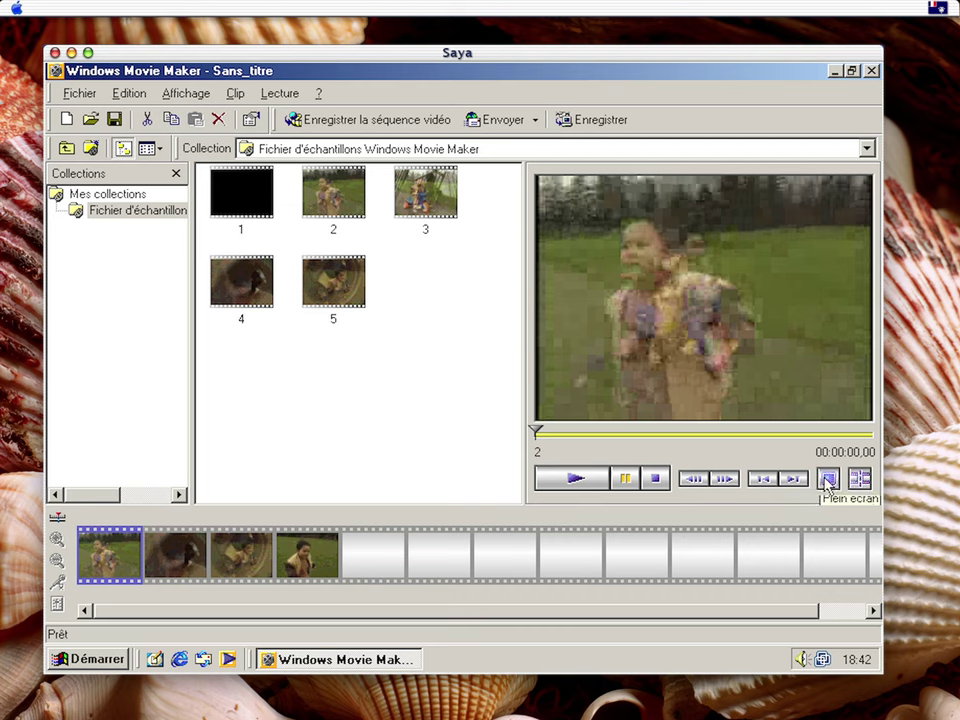
pyautogui.click(603, 480)
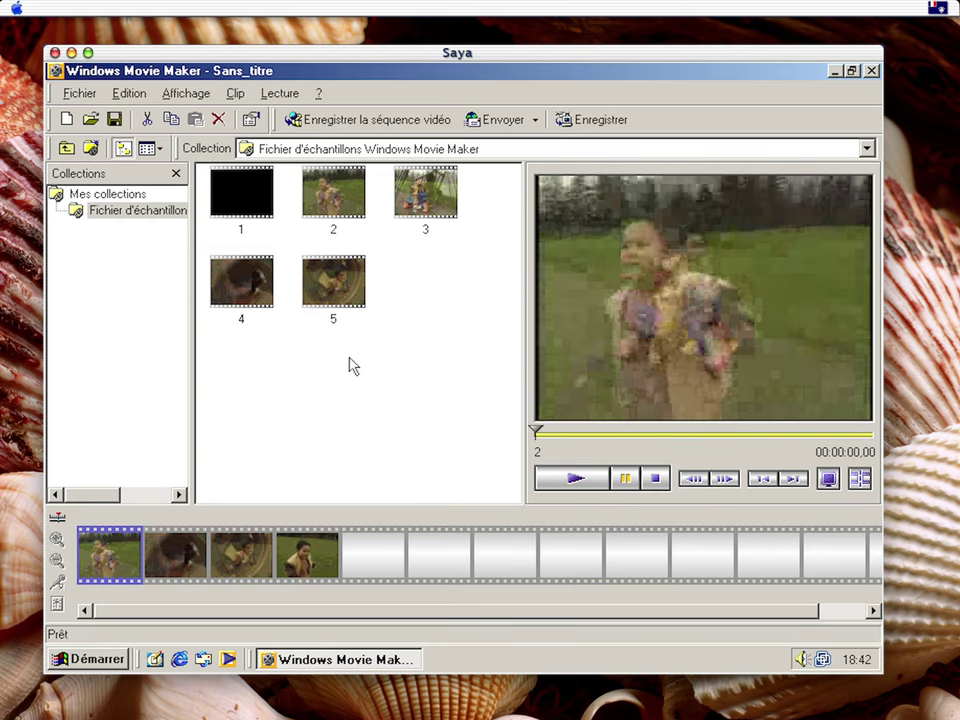
# Import the picture Sable diagonal from the Mes images folder into the sample collection
pyautogui.rightClick(297, 367)
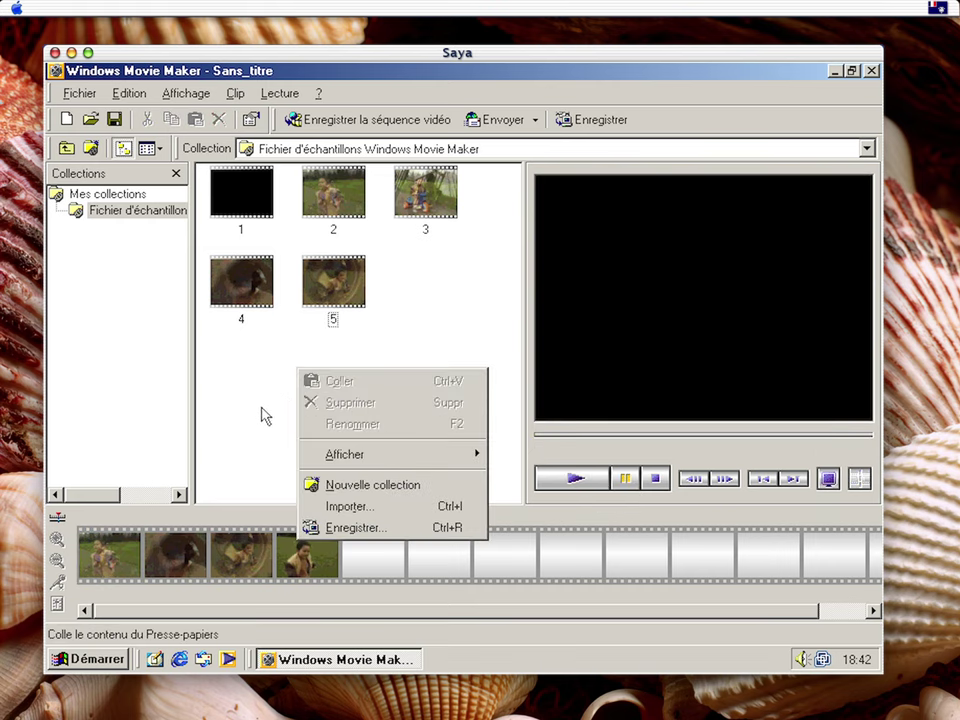
pyautogui.click(276, 400)
pyautogui.rightClick(301, 365)
pyautogui.click(353, 501)
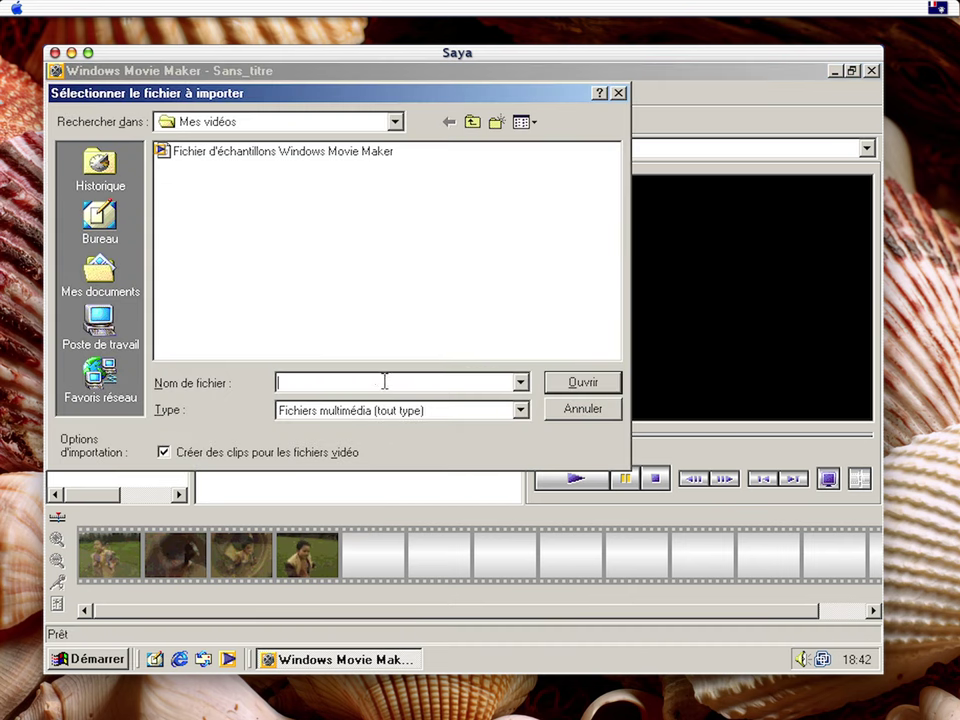
pyautogui.click(99, 275)
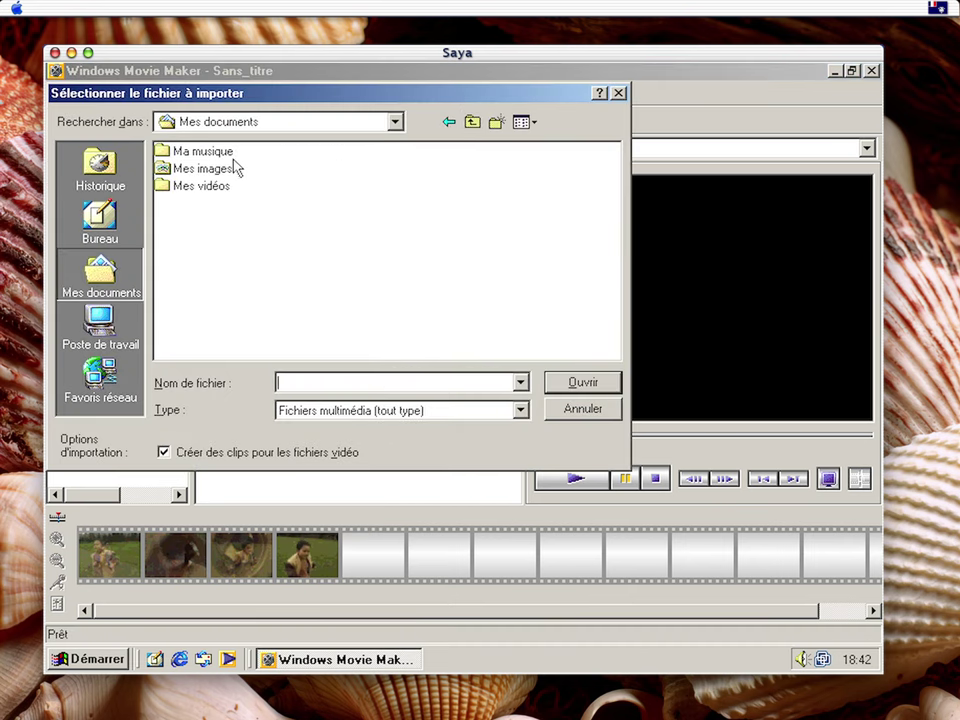
pyautogui.doubleClick(190, 168)
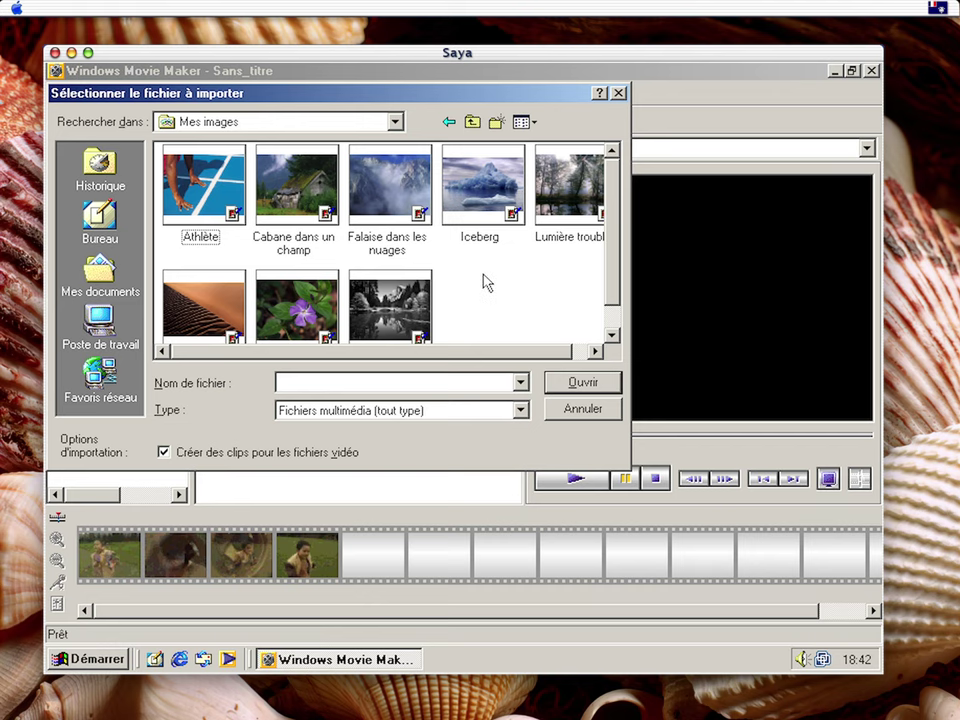
pyautogui.scroll(-1, 487, 281)
pyautogui.click(198, 280)
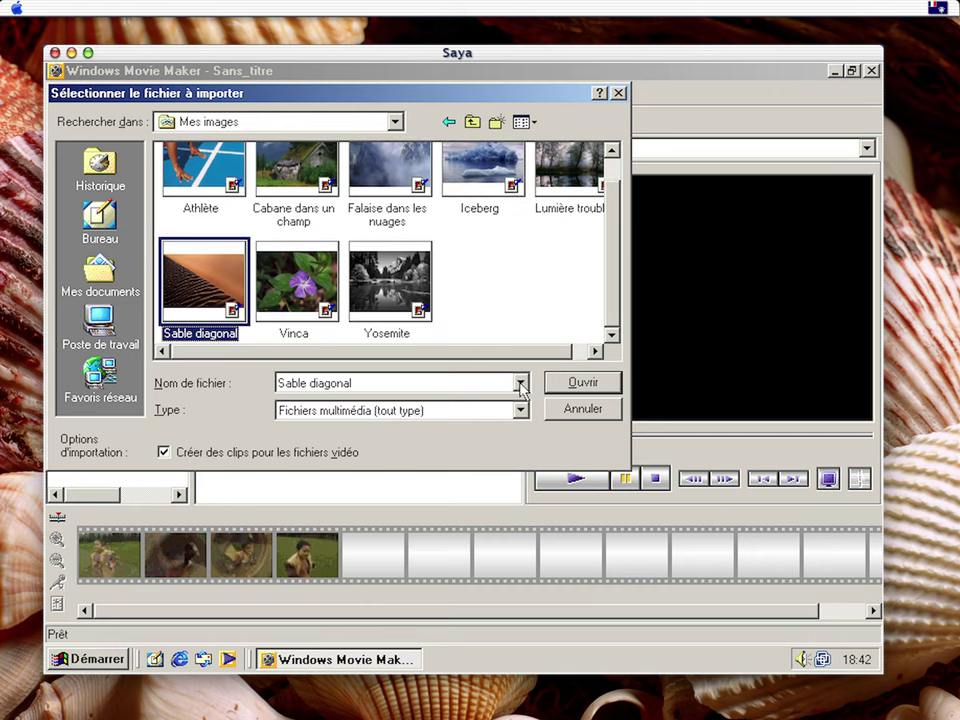
pyautogui.click(556, 388)
# Insert the Sable diagonal picture on the storyboard between the two parts of clip 5 and preview the neighbouring clips
pyautogui.moveTo(425, 285); pyautogui.dragTo(322, 592)
pyautogui.click(360, 563)
pyautogui.click(300, 562)
pyautogui.click(252, 565)
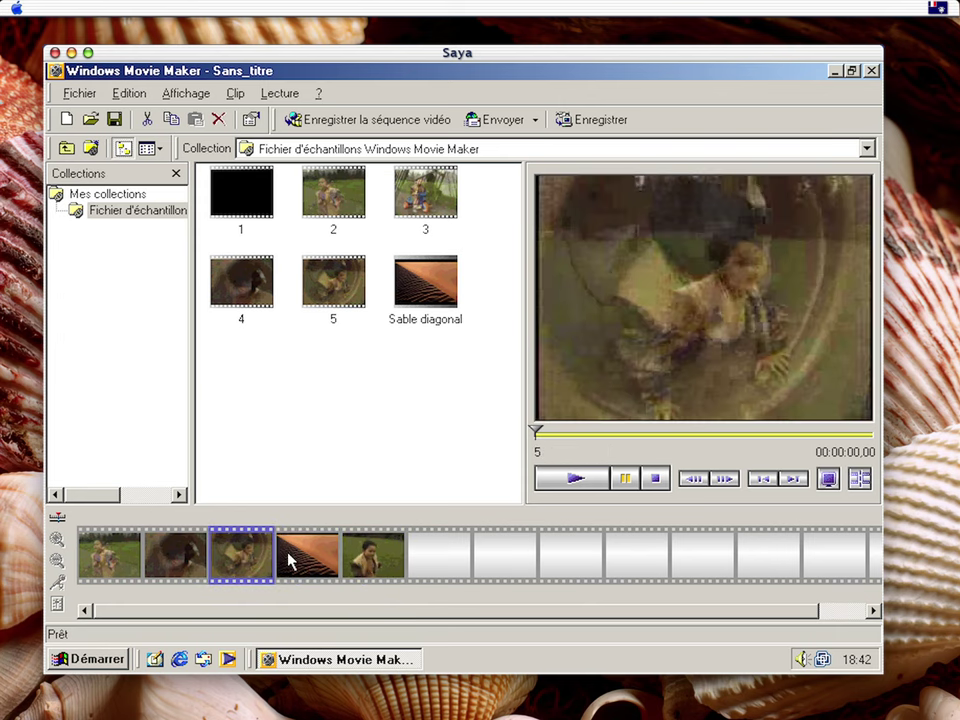
pyautogui.click(300, 562)
pyautogui.click(381, 562)
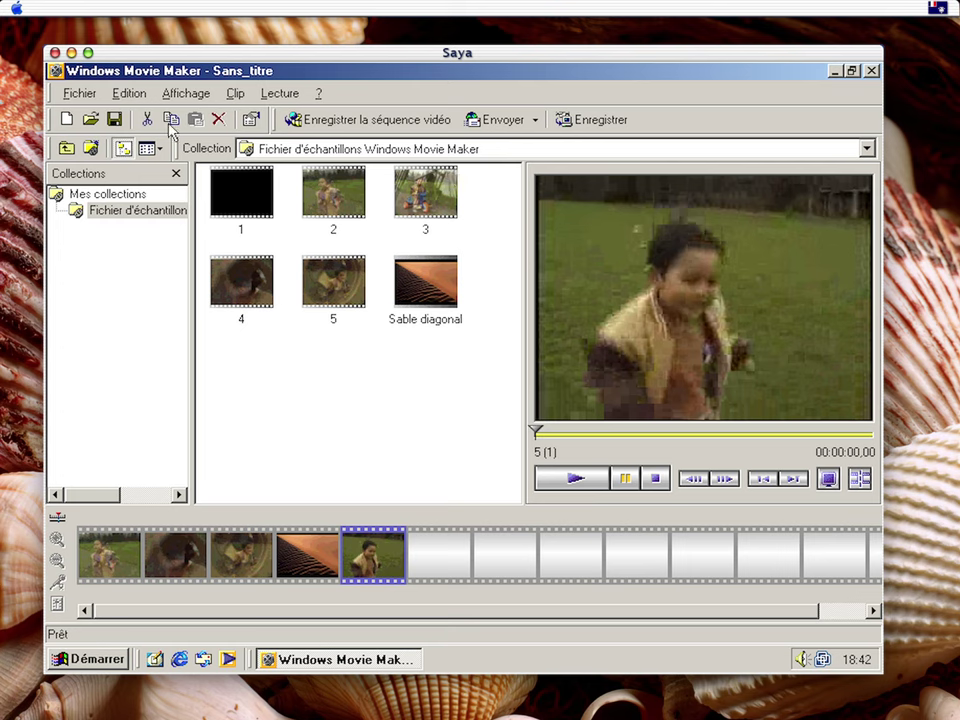
# Examine the source and device options for a new recording, and leave without recording
pyautogui.click(83, 98)
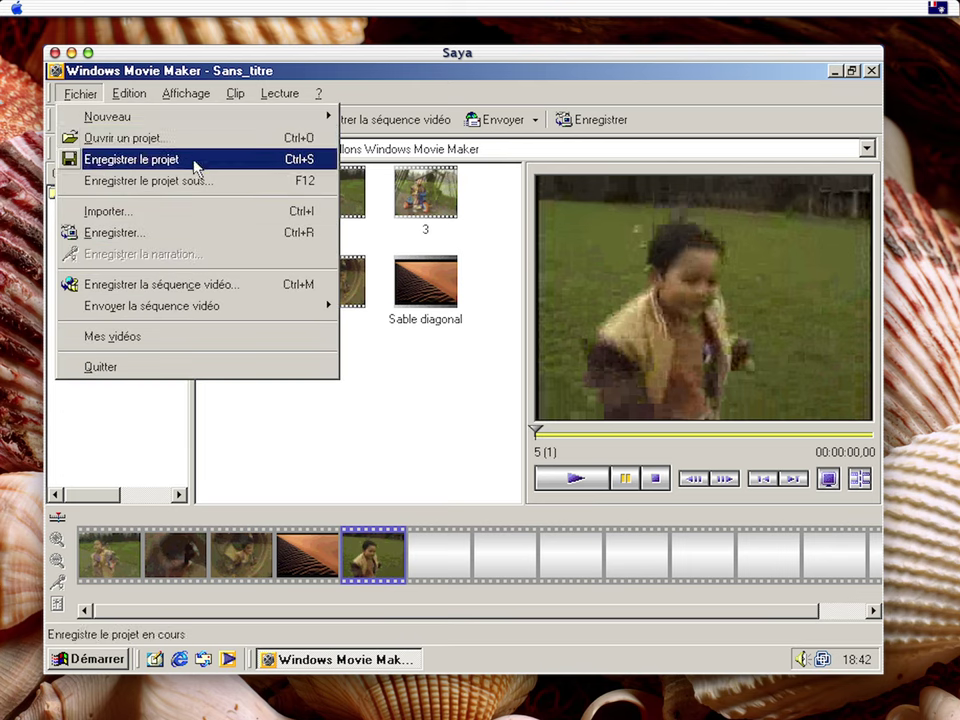
pyautogui.click(180, 233)
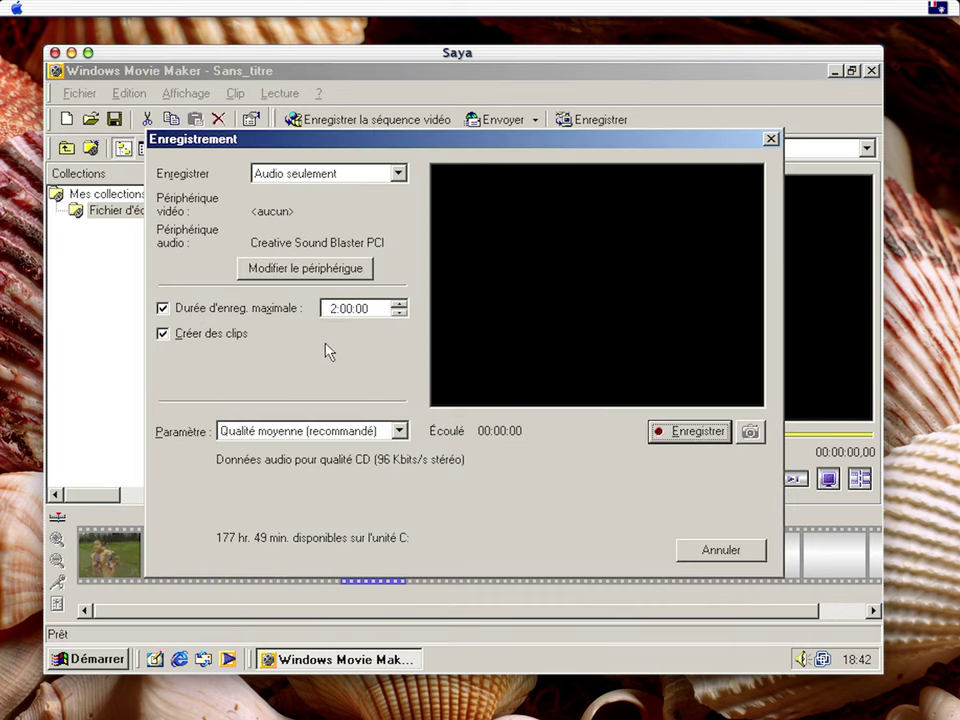
pyautogui.click(398, 173)
pyautogui.click(357, 196)
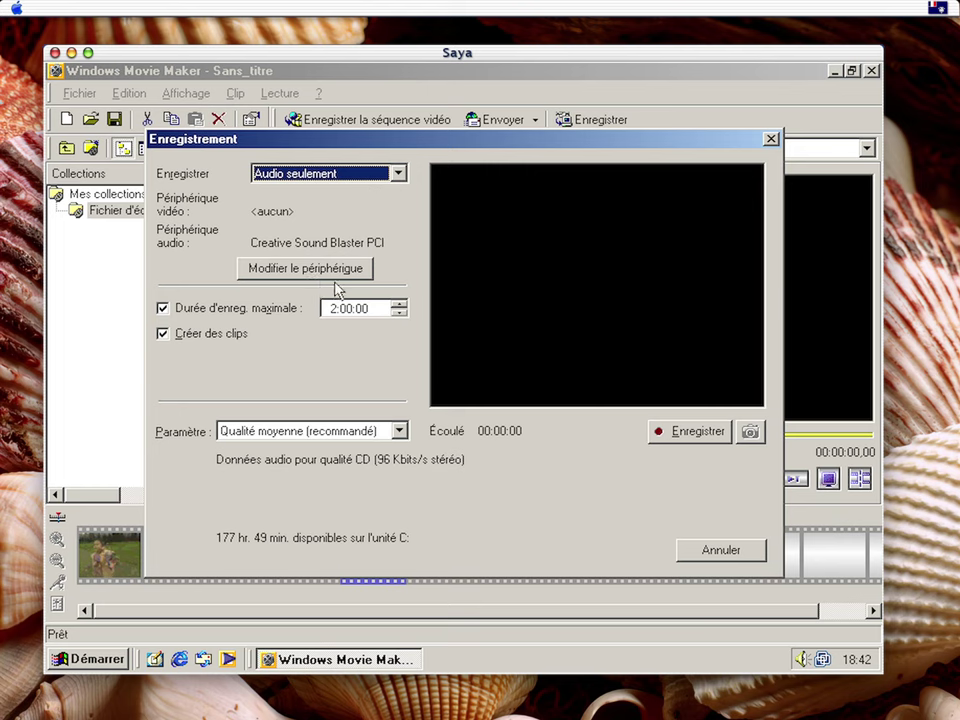
pyautogui.click(710, 549)
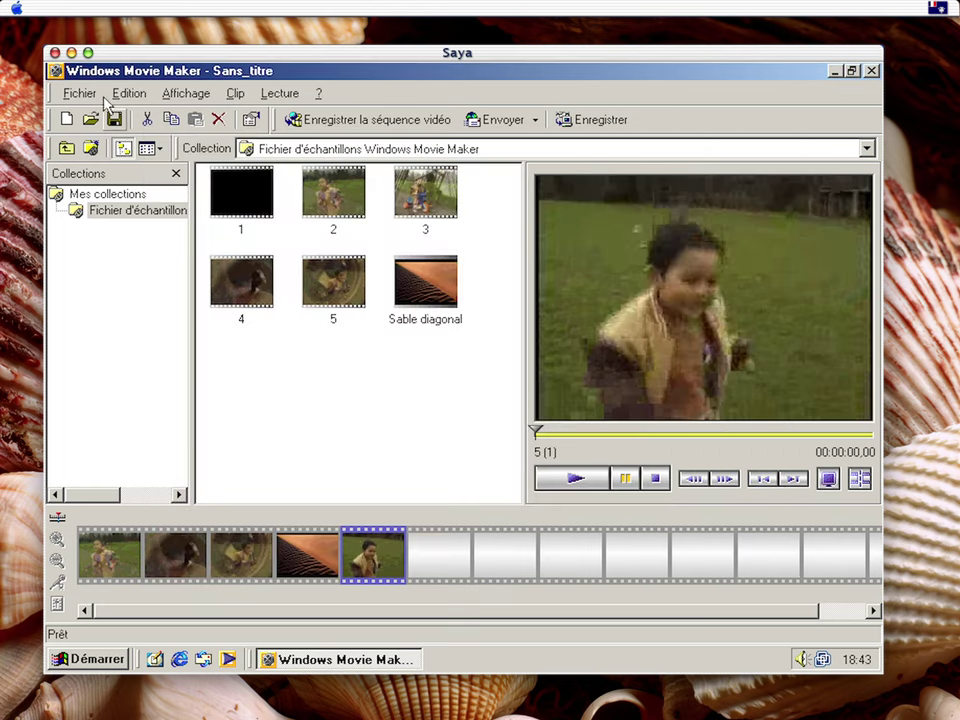
# Start saving the movie with the quality setting Autre and the profile Données vidéo pour NTSC large bande (768 Kbits/s)
pyautogui.click(80, 93)
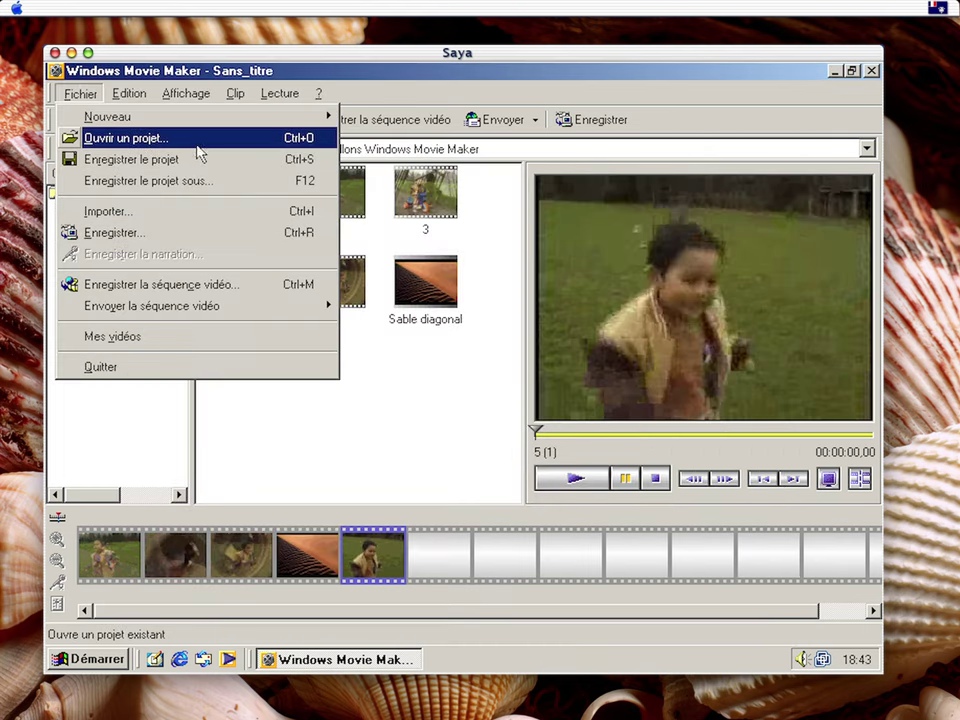
pyautogui.click(214, 286)
pyautogui.click(546, 214)
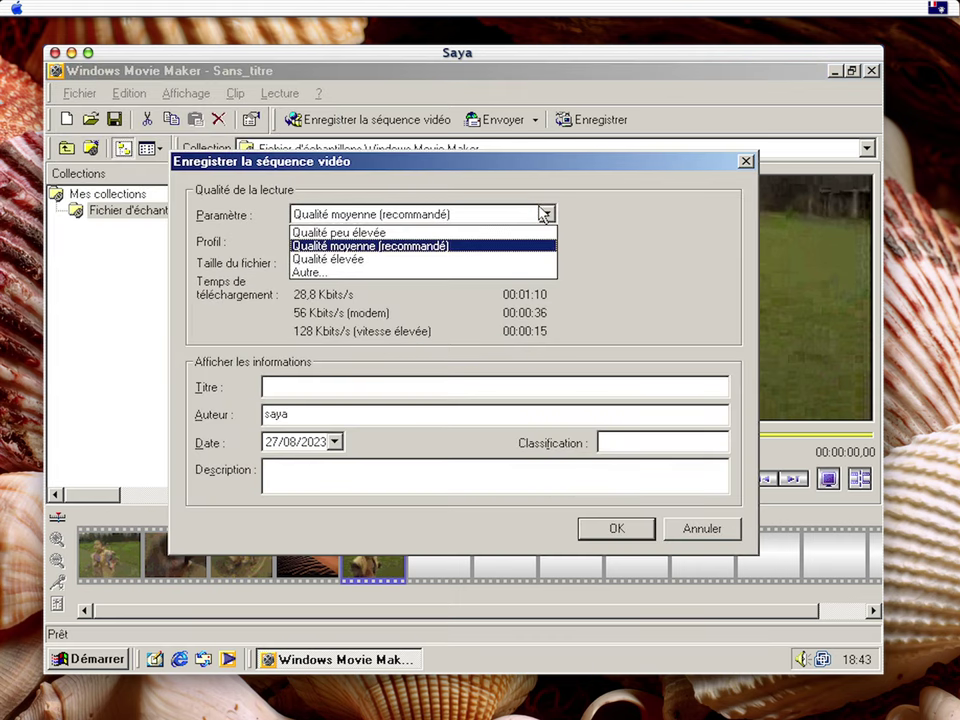
pyautogui.click(441, 262)
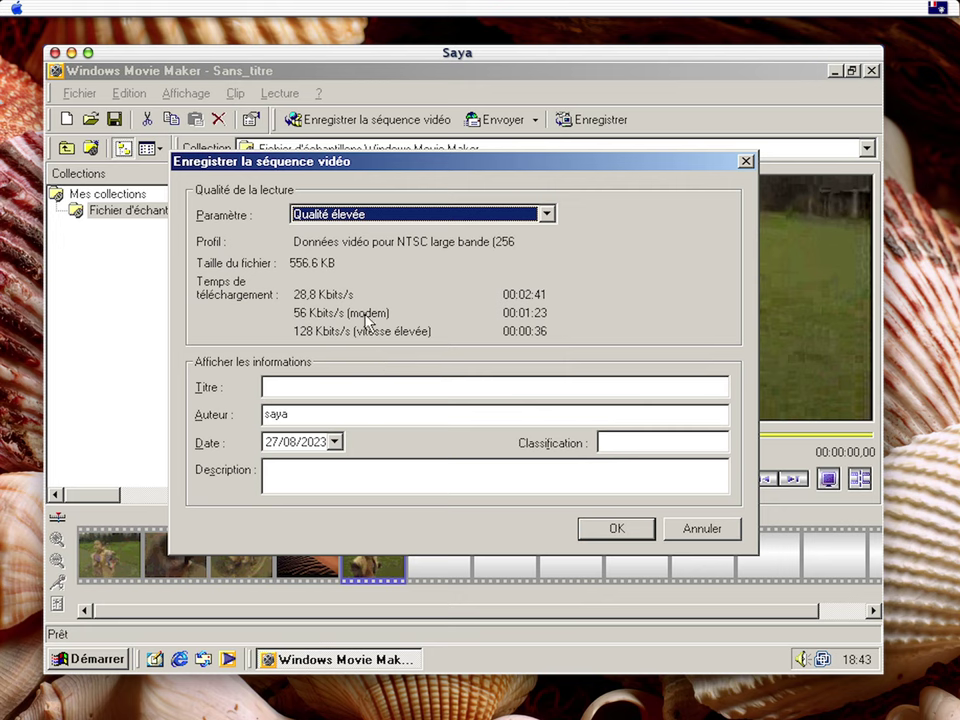
pyautogui.click(375, 216)
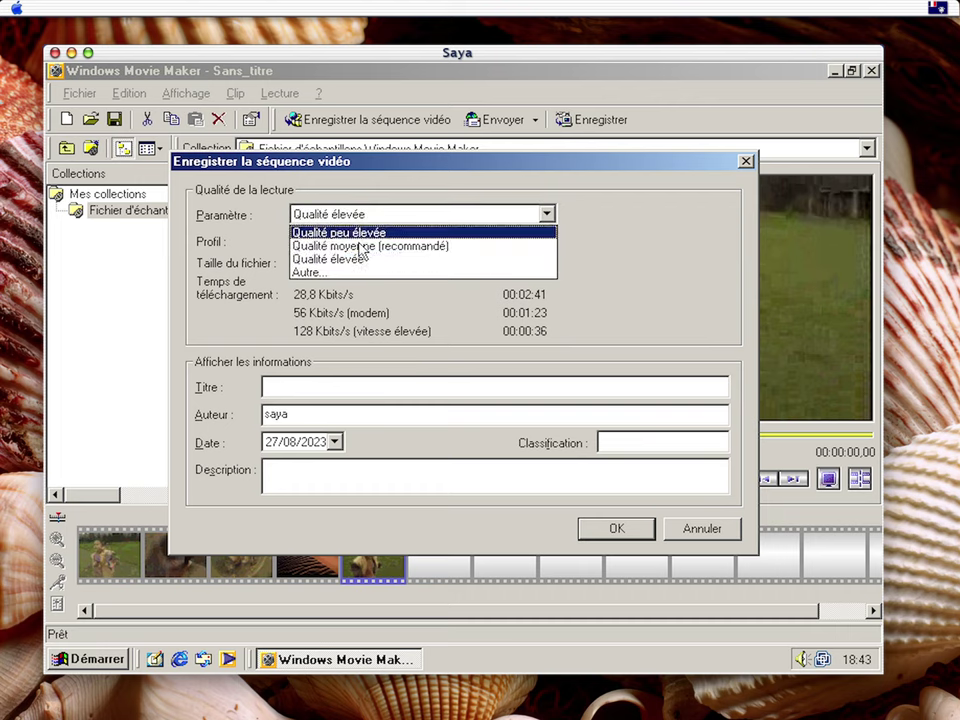
pyautogui.click(497, 239)
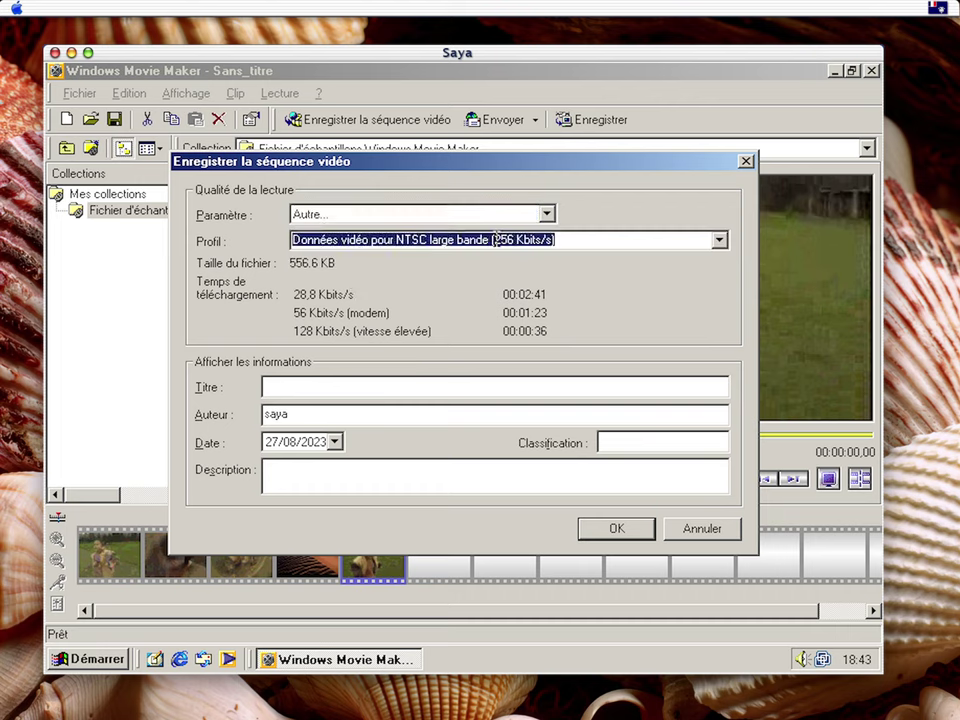
pyautogui.click(719, 241)
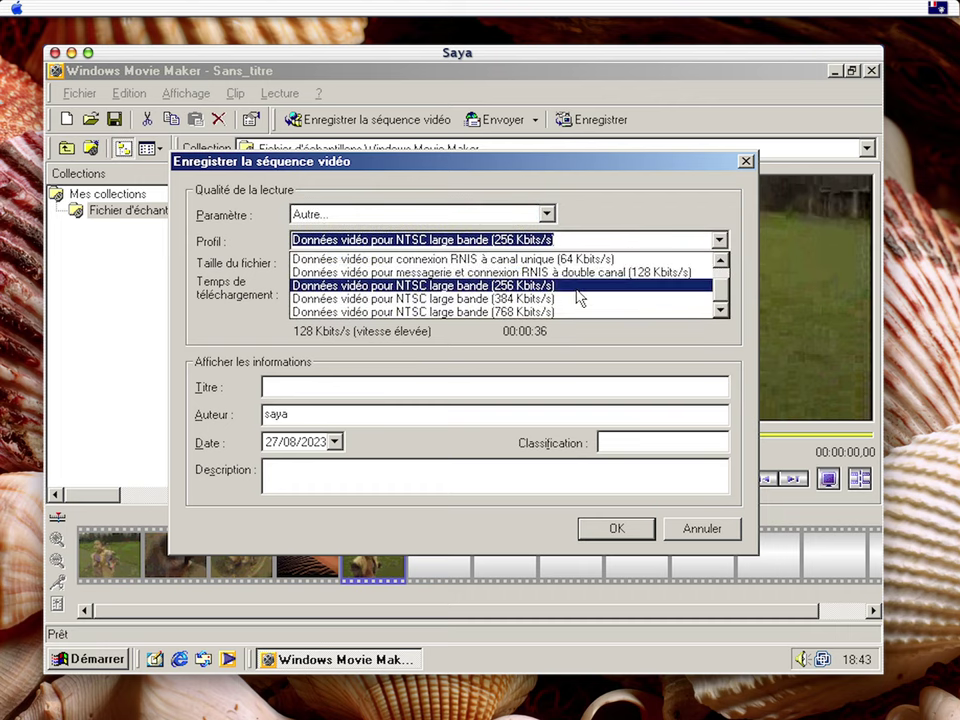
pyautogui.click(458, 313)
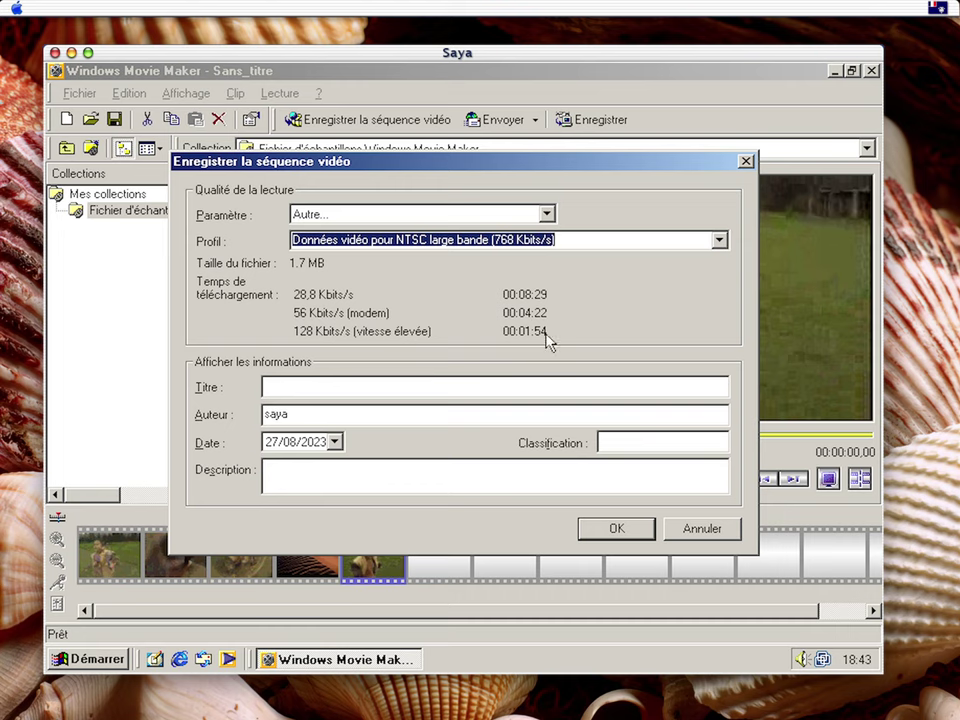
# Title the movie "ma video" and save it on the desktop (Bureau) as a Windows Media Video file
pyautogui.click(384, 387)
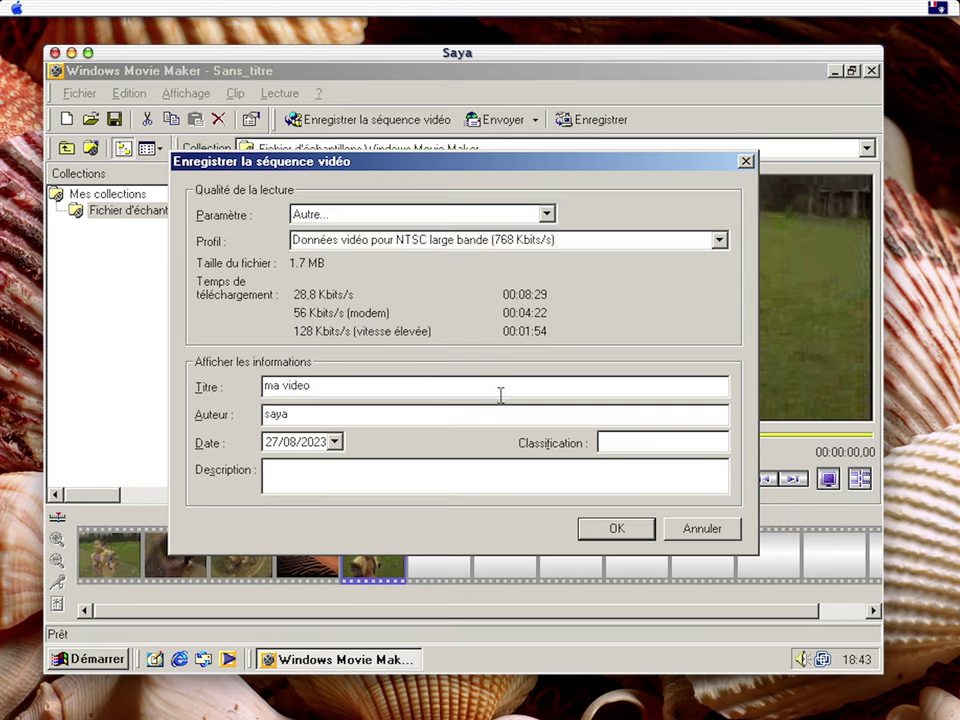
pyautogui.click(632, 536)
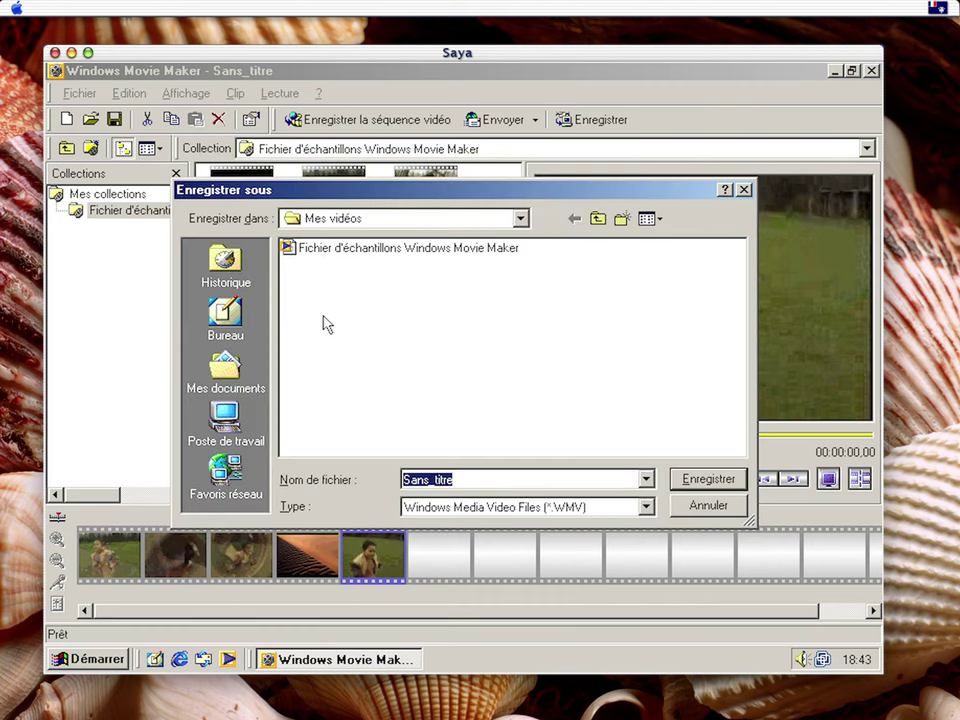
pyautogui.click(226, 318)
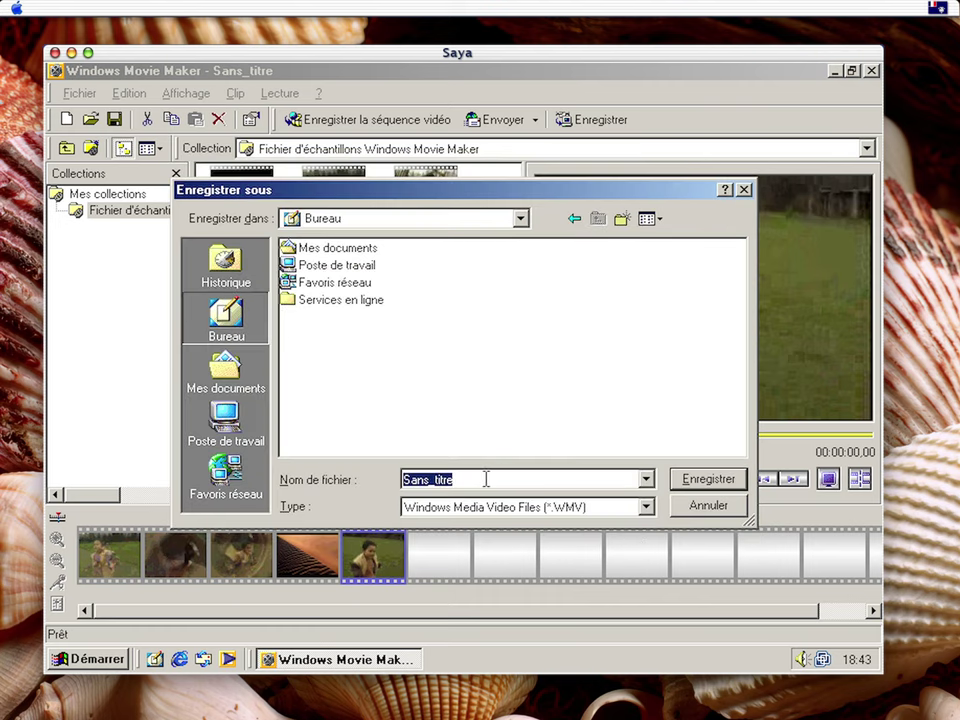
pyautogui.click(700, 481)
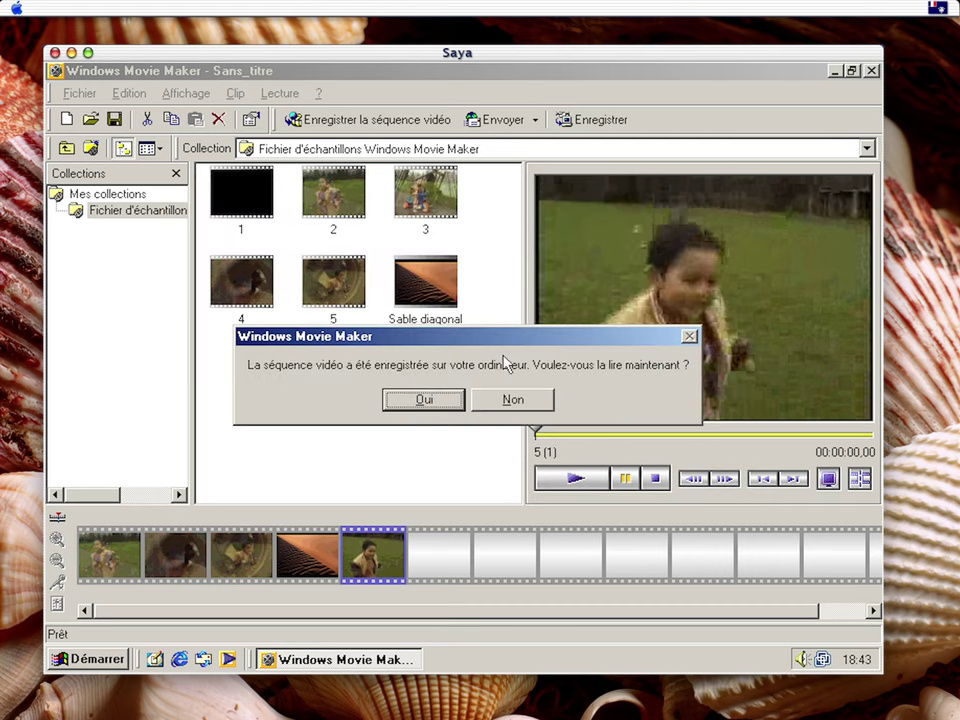
# Play the saved movie in Windows Media Player, skip ahead towards its end and pause playback
pyautogui.click(443, 403)
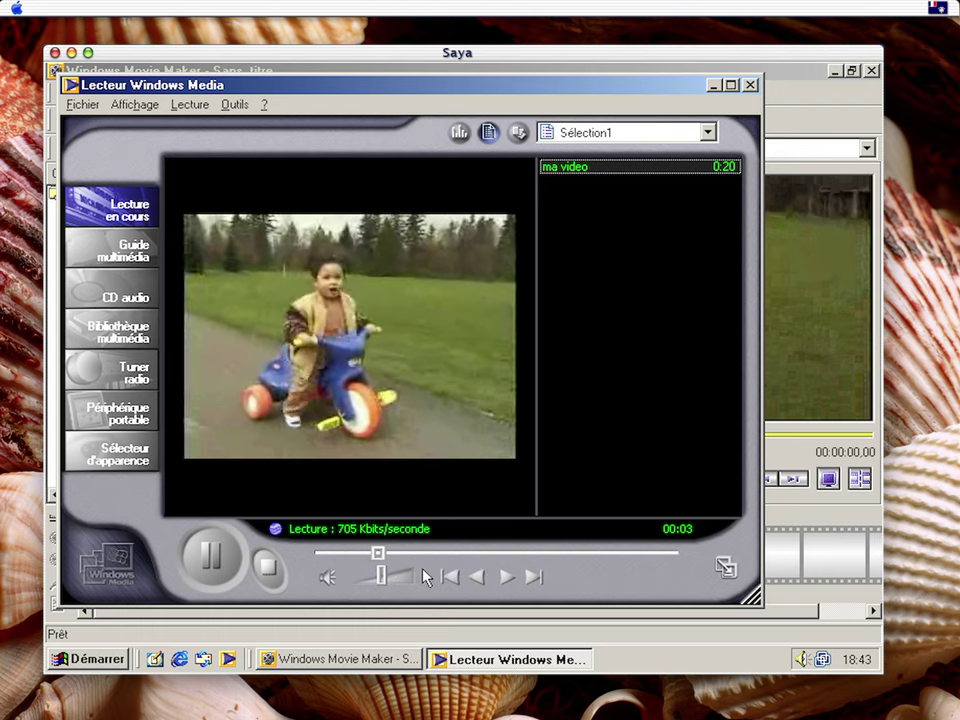
pyautogui.moveTo(466, 556); pyautogui.dragTo(621, 556)
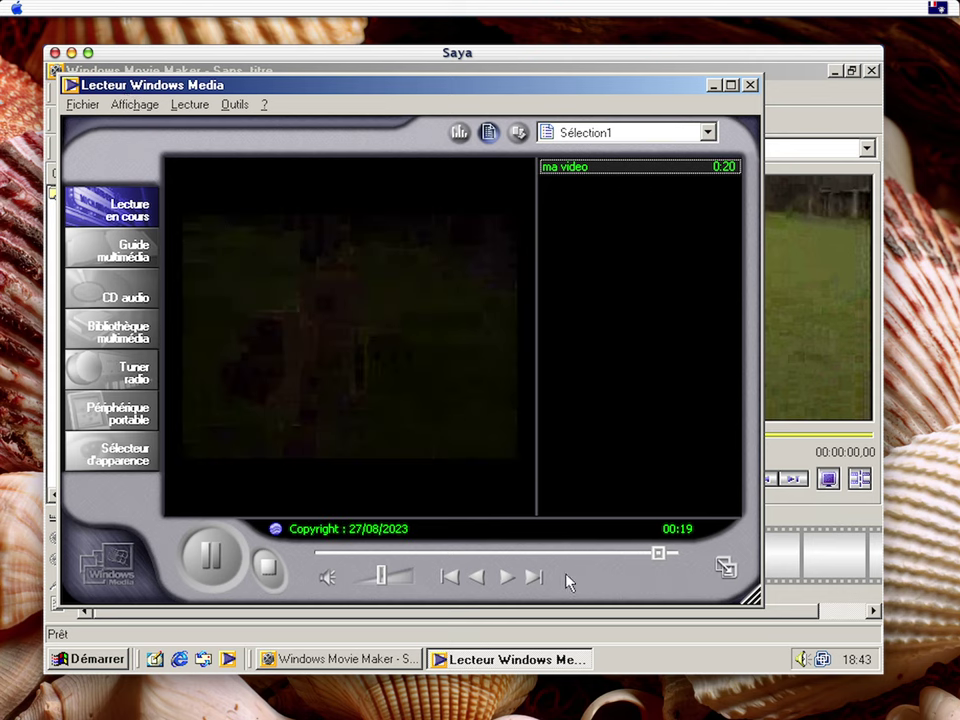
pyautogui.click(212, 556)
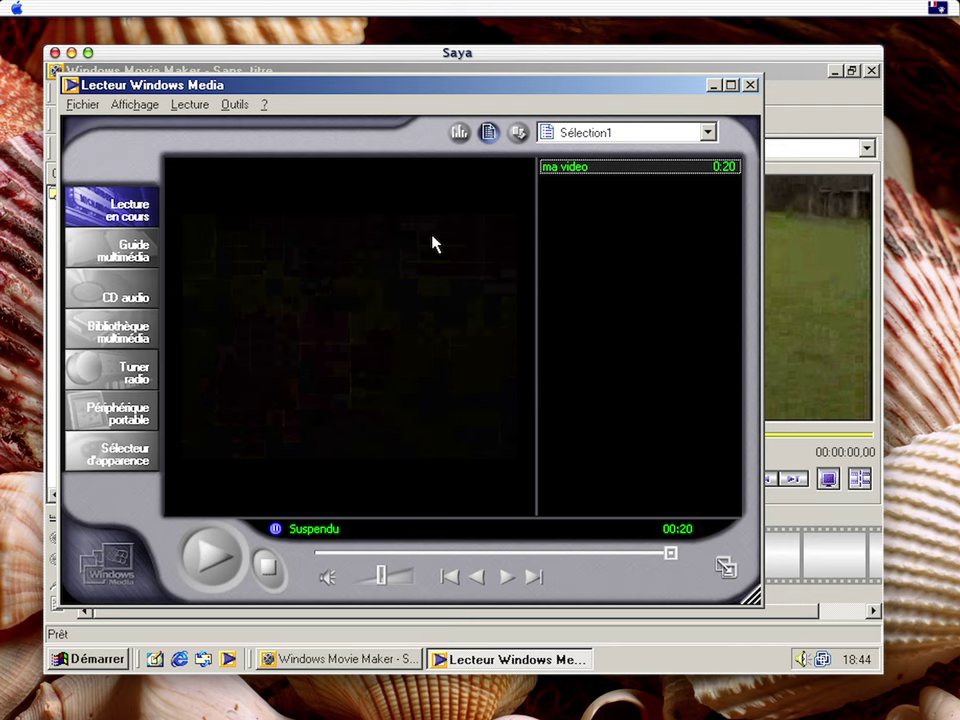
# View the movie's file markers and switch the player to compact mode (Mode réduit)
pyautogui.click(142, 104)
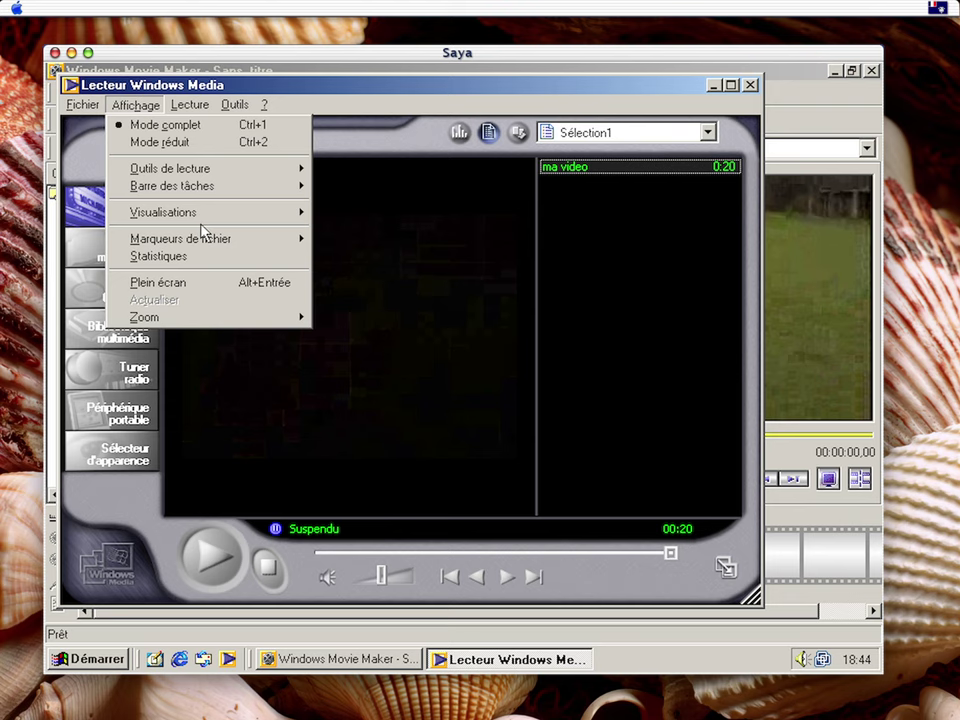
pyautogui.moveTo(210, 246)
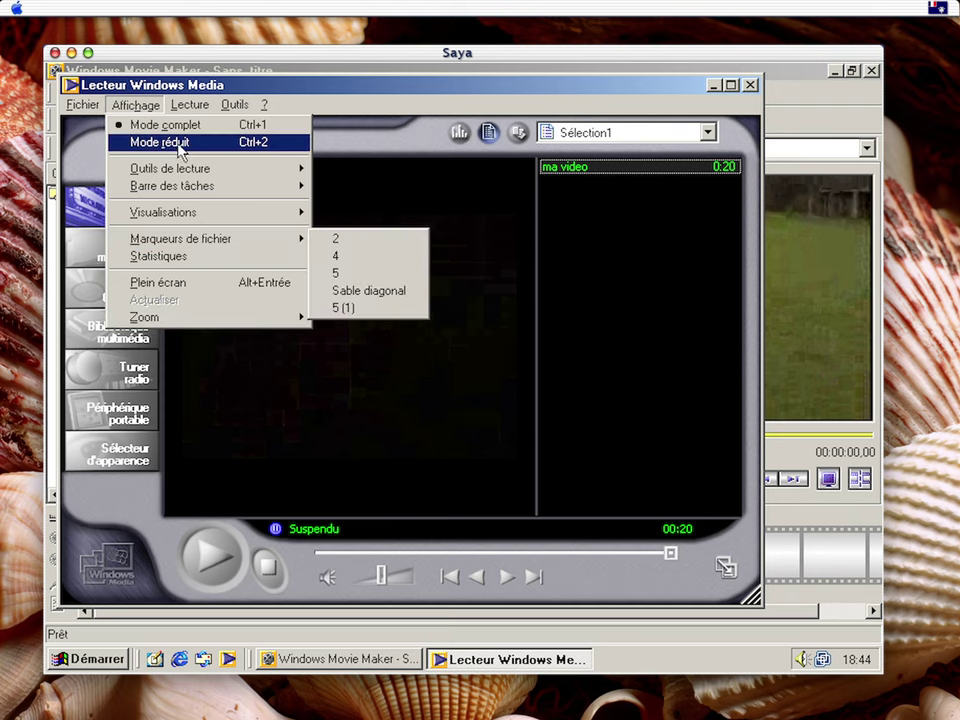
pyautogui.click(141, 143)
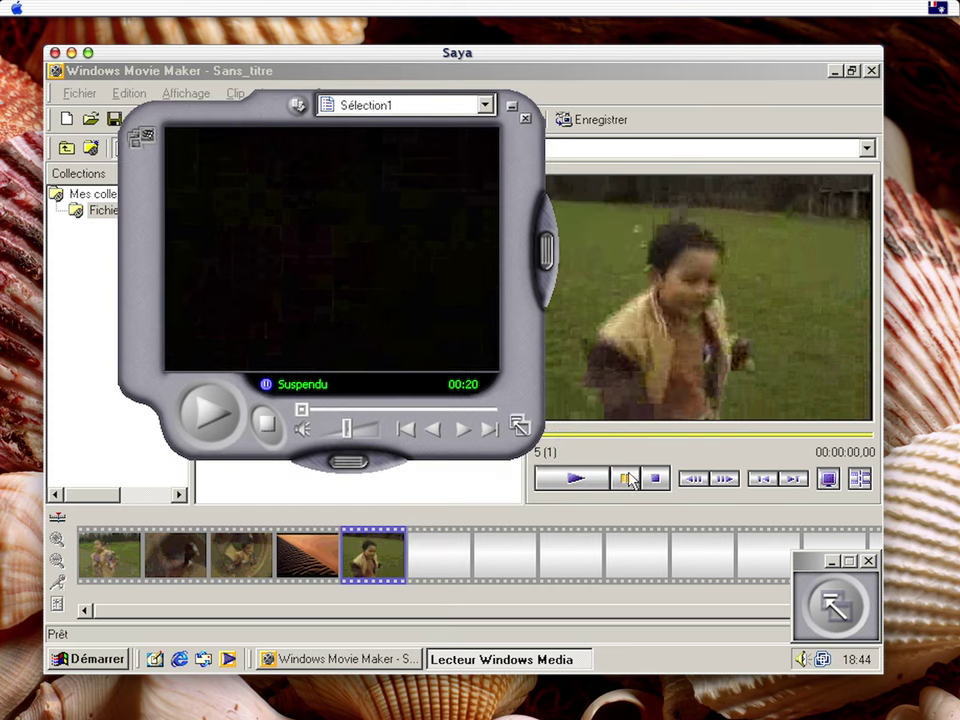
# Open the media player's skin selector and preview the Canvas, Classic and Headspace skins
pyautogui.rightClick(792, 556)
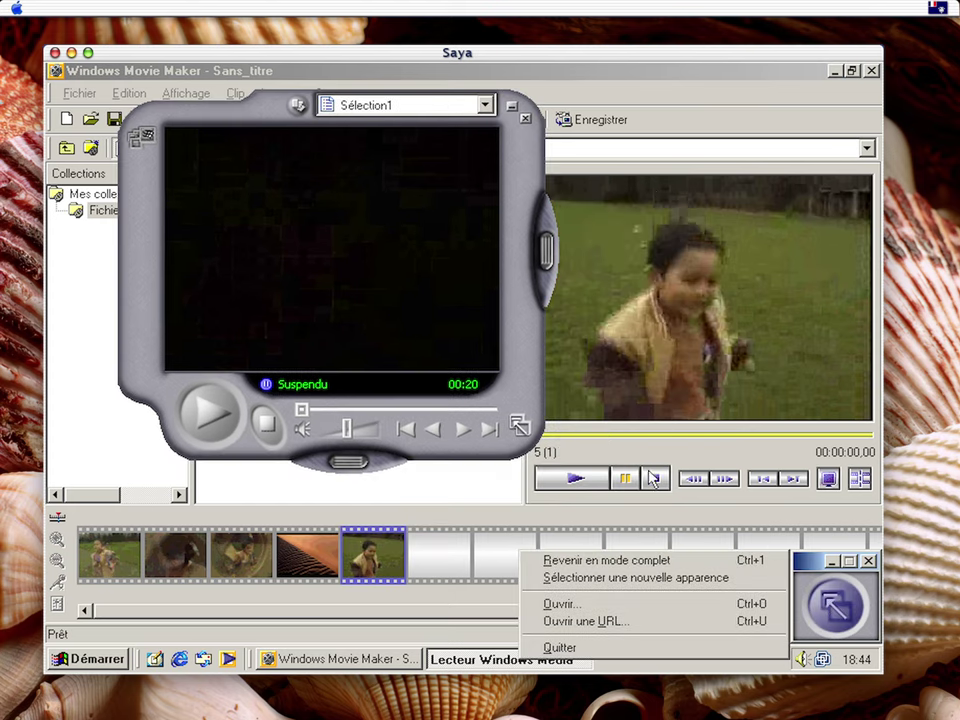
pyautogui.click(716, 578)
pyautogui.click(269, 220)
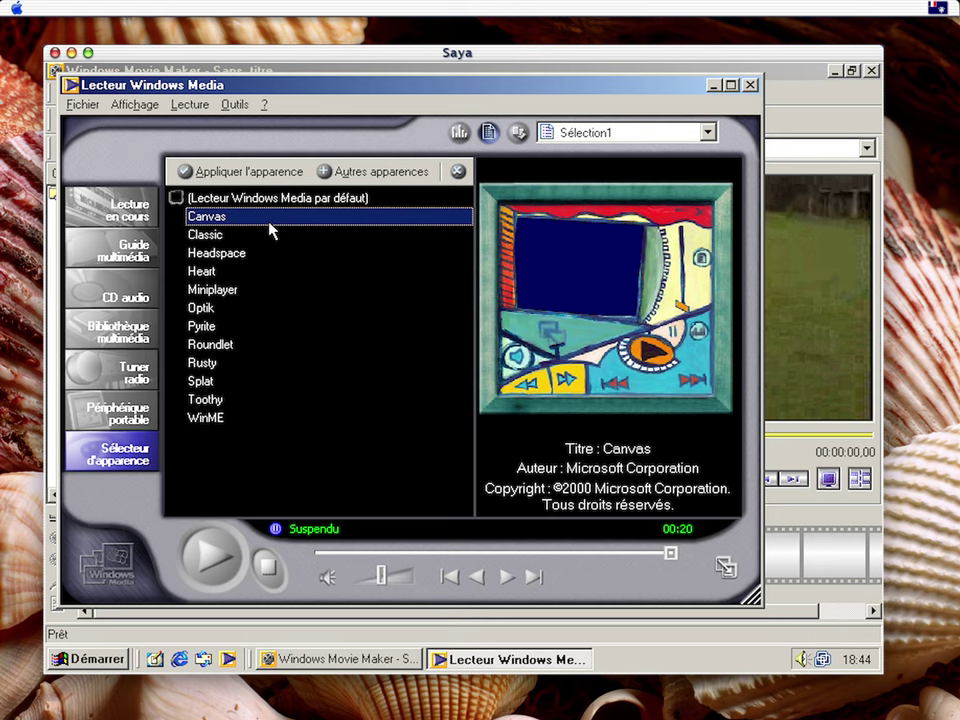
pyautogui.press('Down')
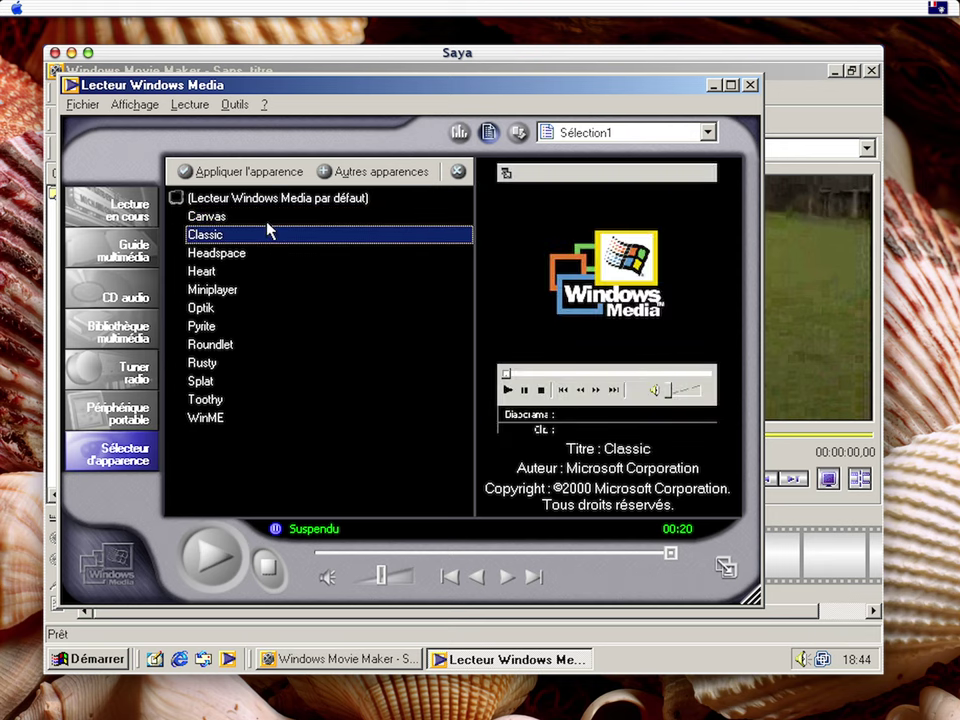
pyautogui.press('Down')
pyautogui.press('Up')
pyautogui.press('Down')
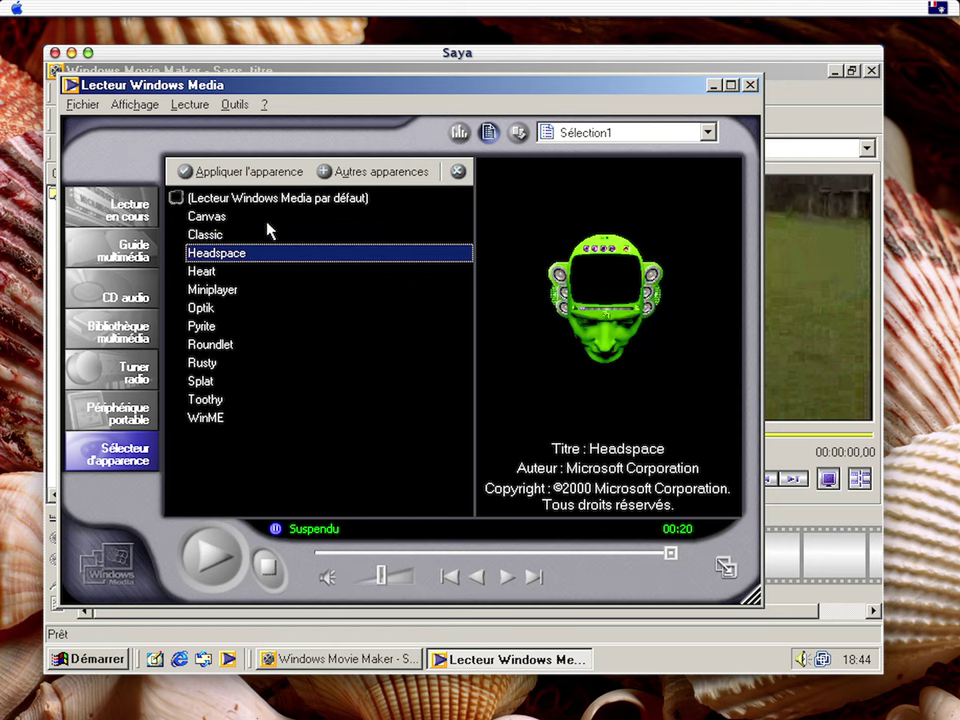
pyautogui.click(268, 233)
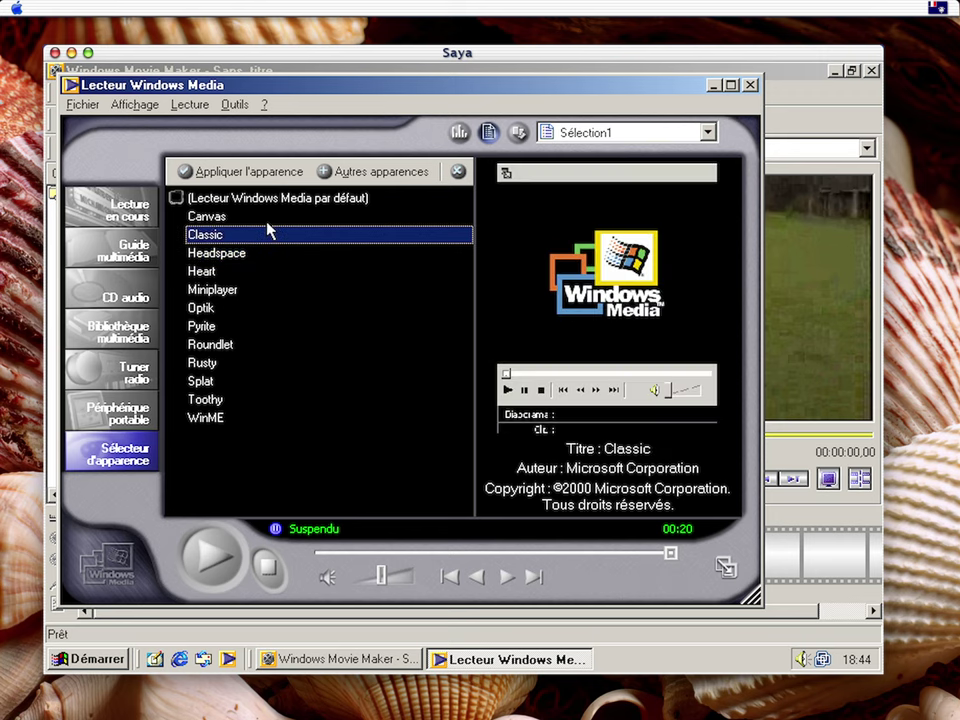
# Preview the remaining skins in the list, from Headspace down to WinME
pyautogui.press('Down')
pyautogui.press('Down')
pyautogui.press('Down')
pyautogui.press('Down')
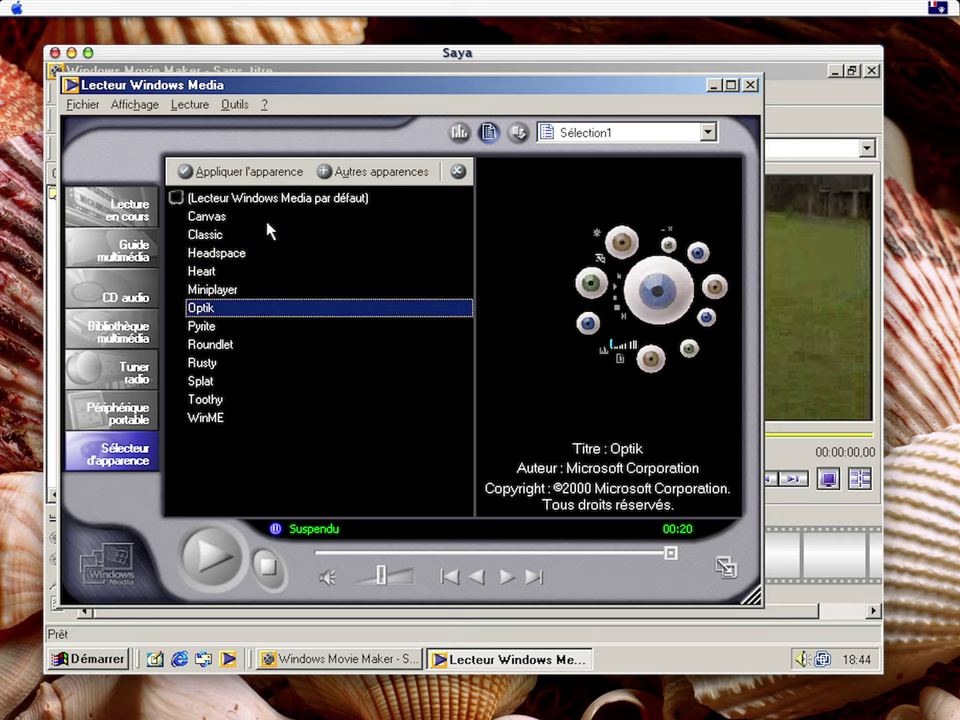
pyautogui.press('Up')
pyautogui.press('Down')
pyautogui.press('Down')
pyautogui.press('Down')
pyautogui.press('Down')
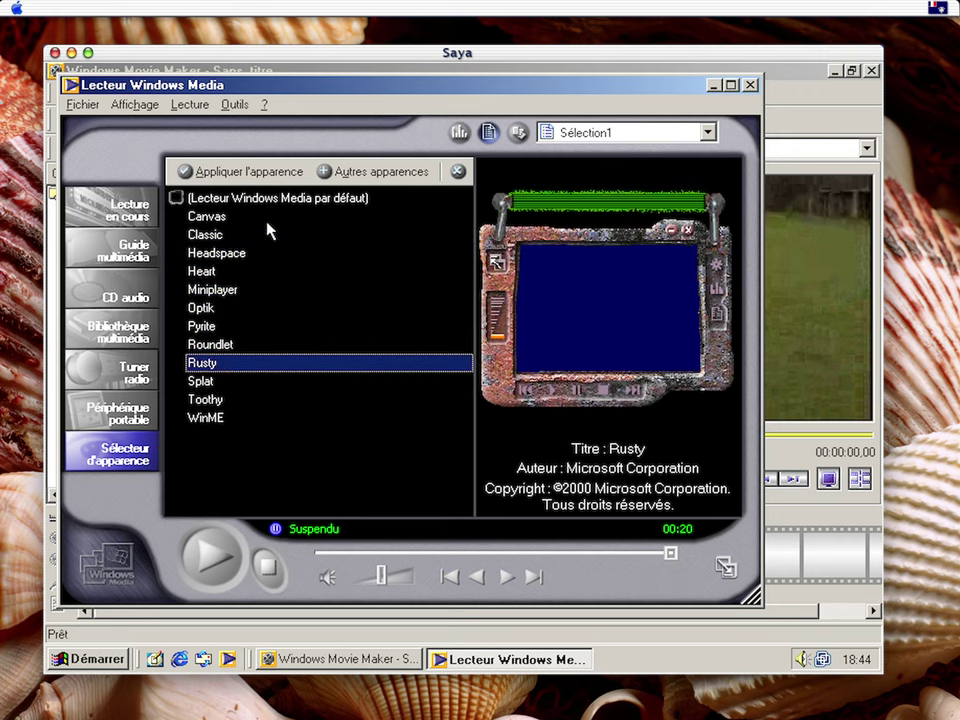
pyautogui.press('Down')
pyautogui.press('Down')
pyautogui.press('Down')
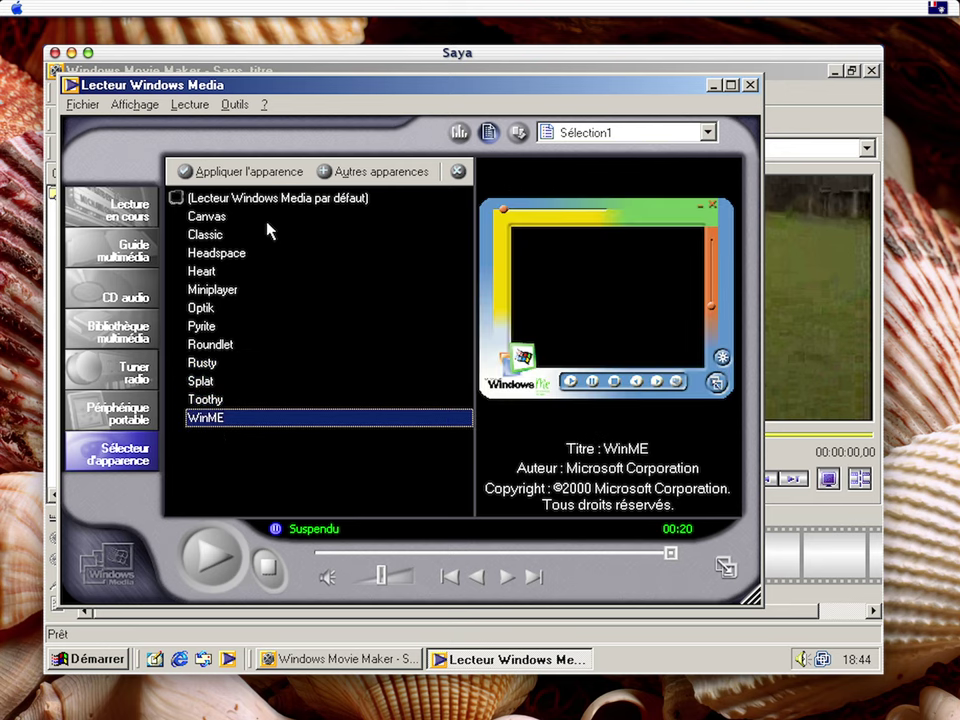
# Go back up through the skin previews from WinME to Headspace
pyautogui.press('Up')
pyautogui.press('Up')
pyautogui.press('Up')
pyautogui.press('Up')
pyautogui.press('Up')
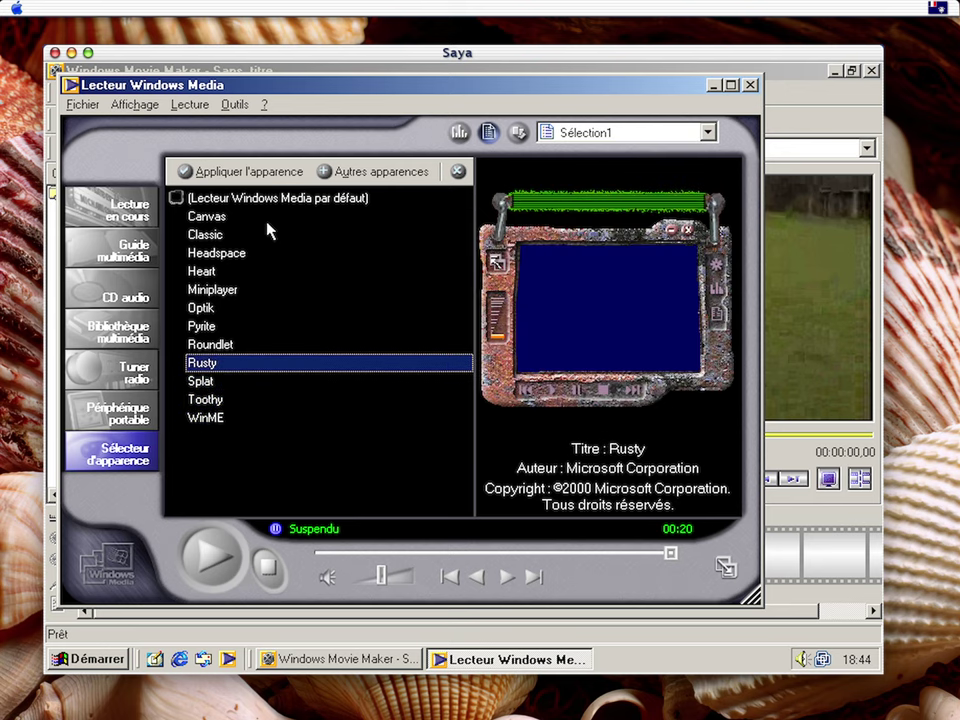
pyautogui.press('Up')
pyautogui.press('Up')
pyautogui.press('Up')
pyautogui.press('Up')
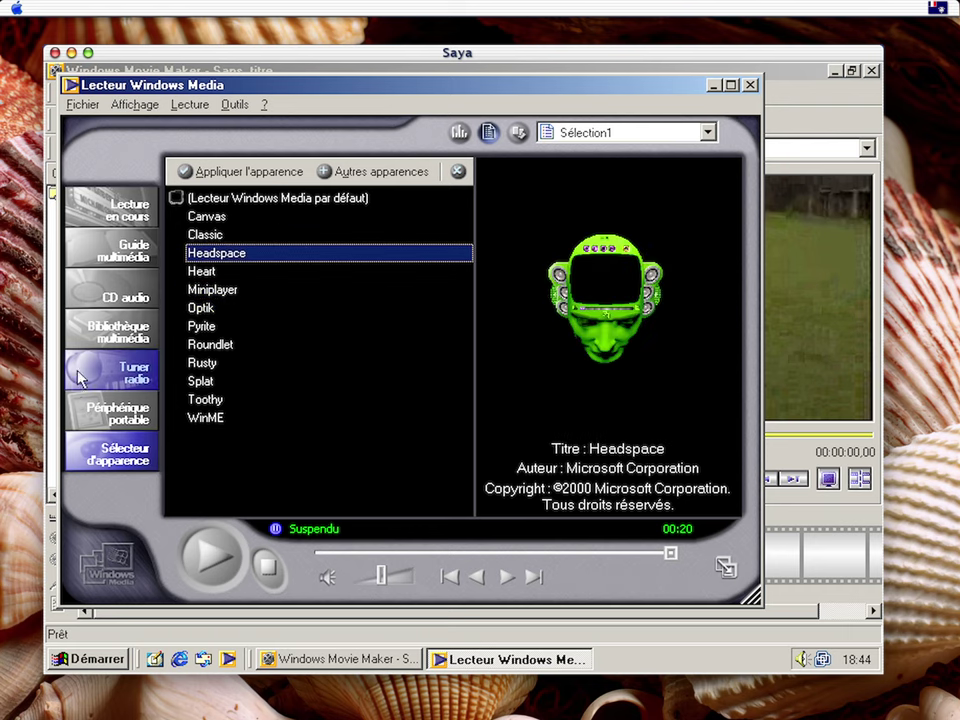
# Close Windows Media Player from its Lecture en cours view and close Movie Maker without saving the project
pyautogui.click(120, 216)
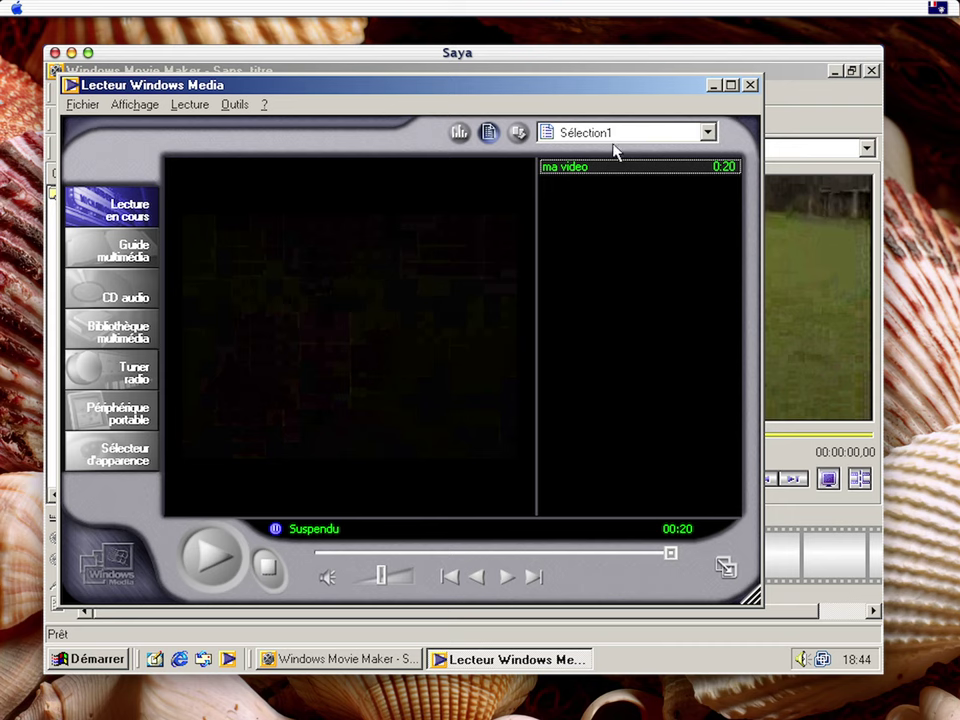
pyautogui.click(749, 85)
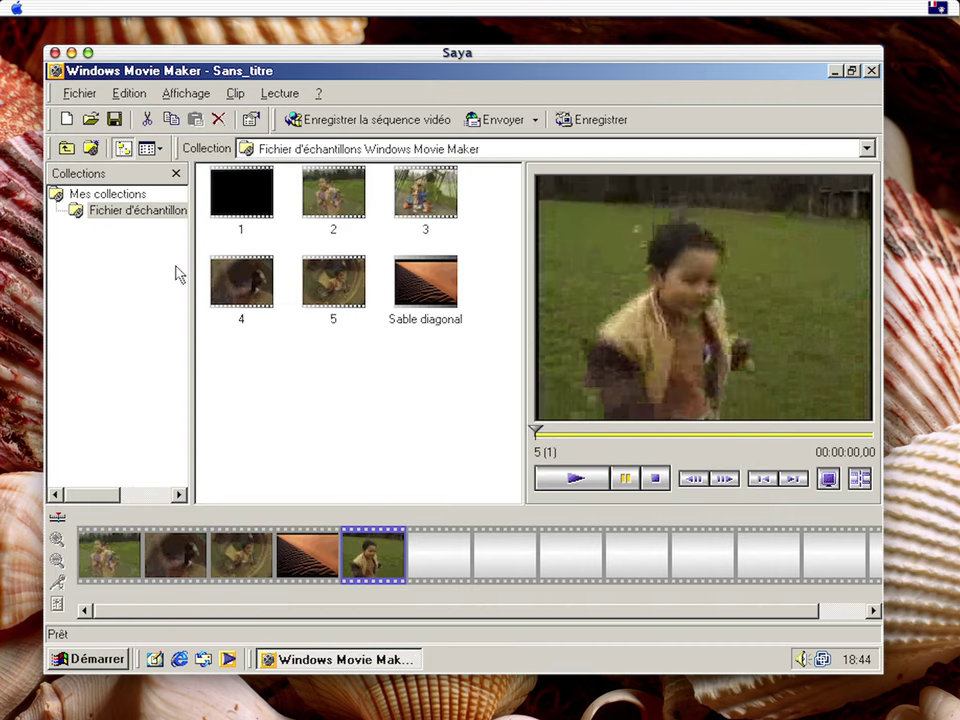
pyautogui.click(870, 71)
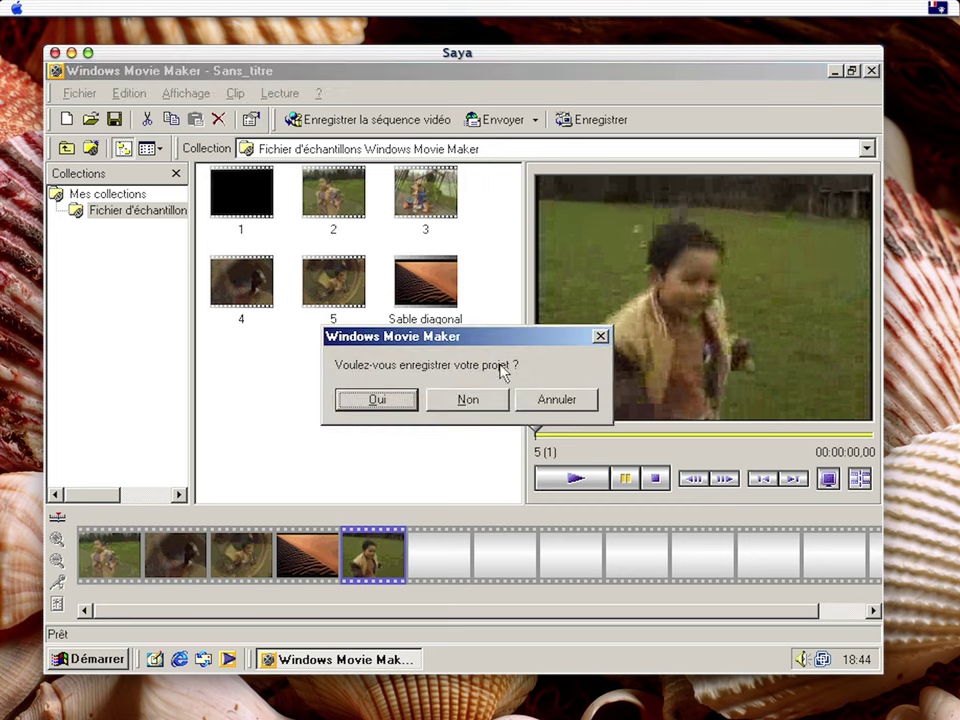
pyautogui.click(467, 401)
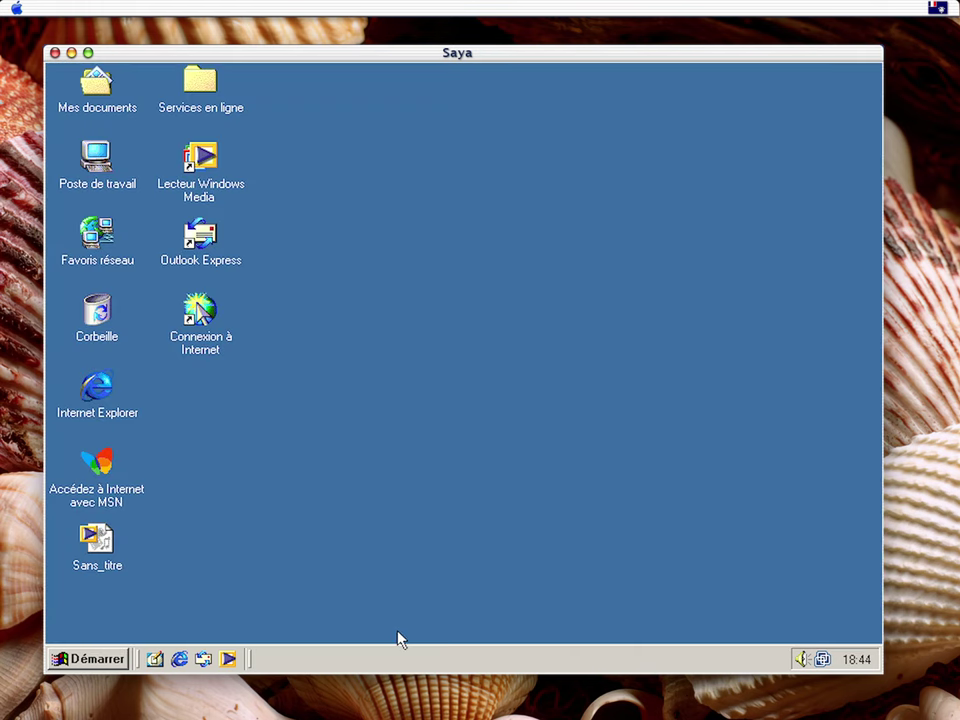
pyautogui.rightClick(387, 664)
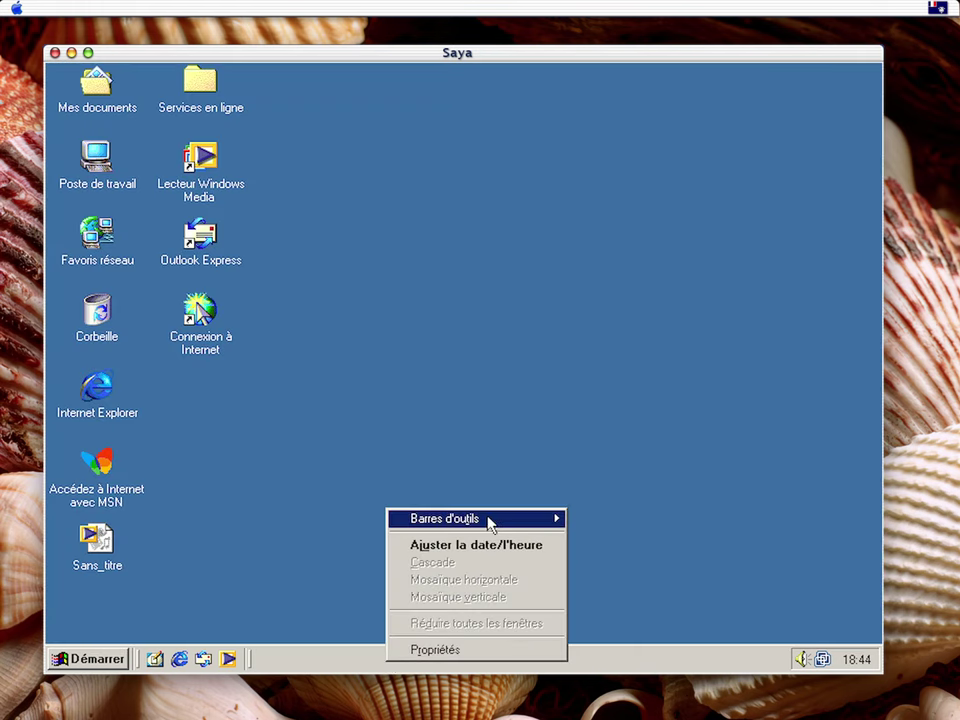
pyautogui.click(704, 668)
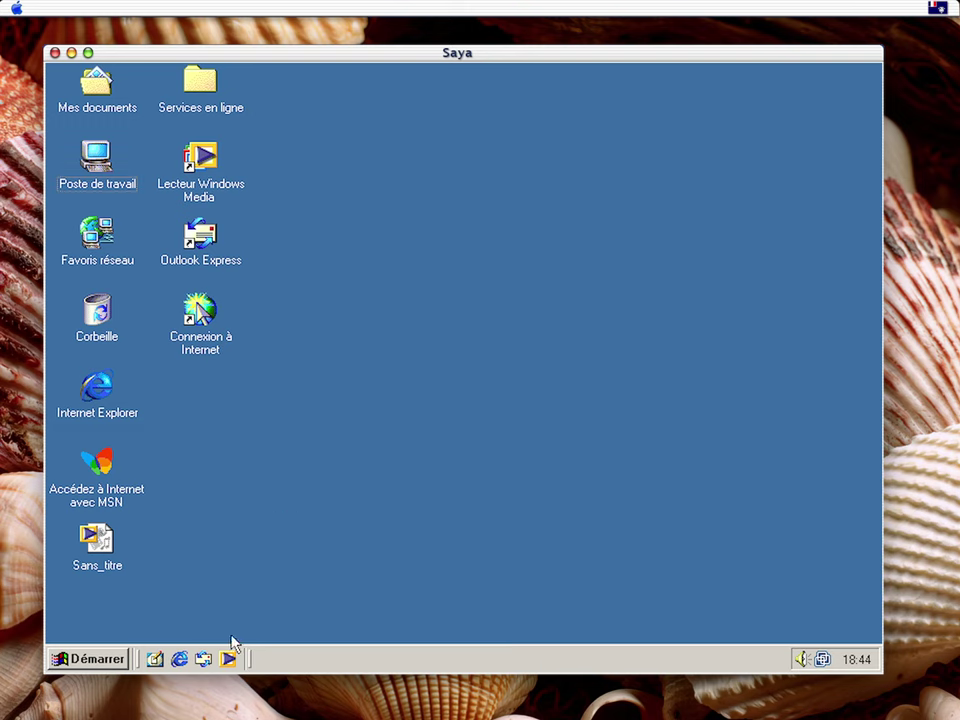
pyautogui.moveTo(525, 150); pyautogui.dragTo(395, 500)
# Check the capacity of Disque local (C:) in Poste de travail, open the drive and move its window off the desktop icons
pyautogui.doubleClick(97, 160)
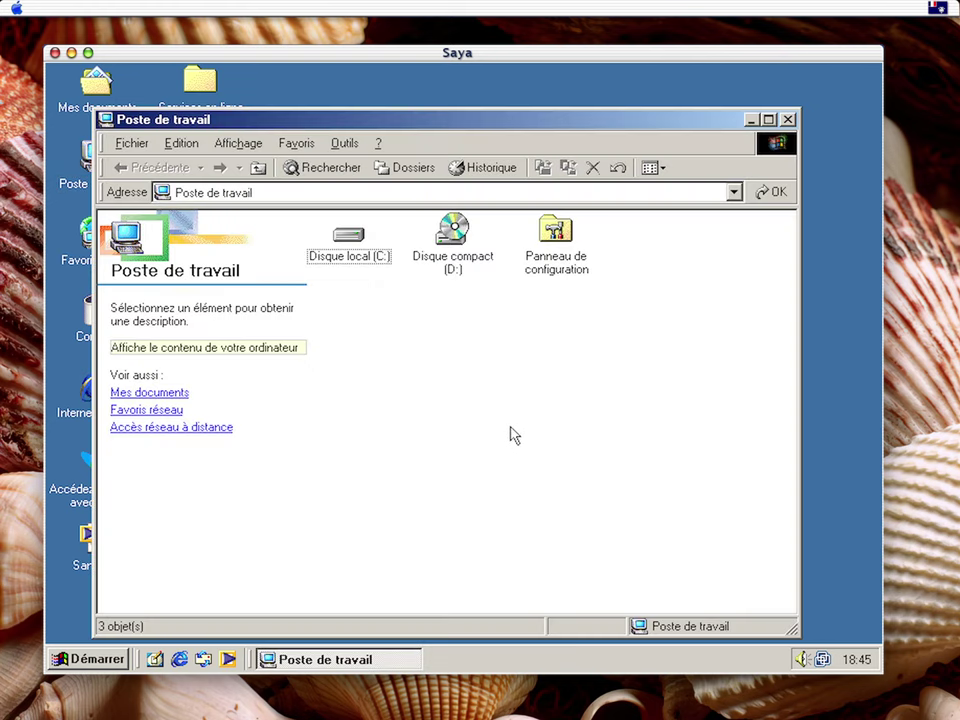
pyautogui.click(350, 254)
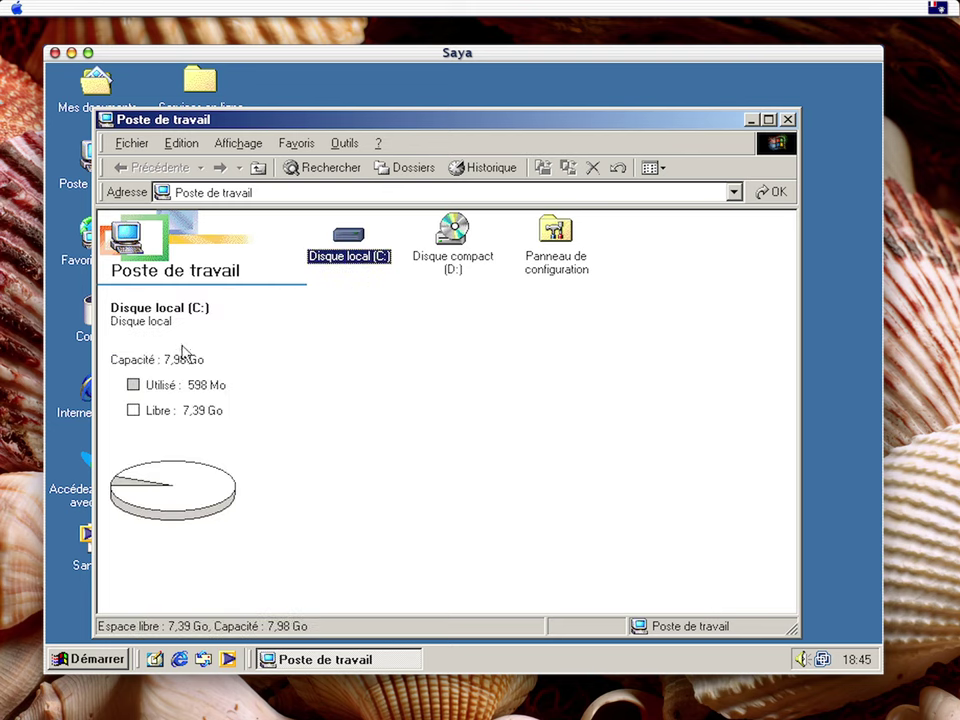
pyautogui.doubleClick(358, 258)
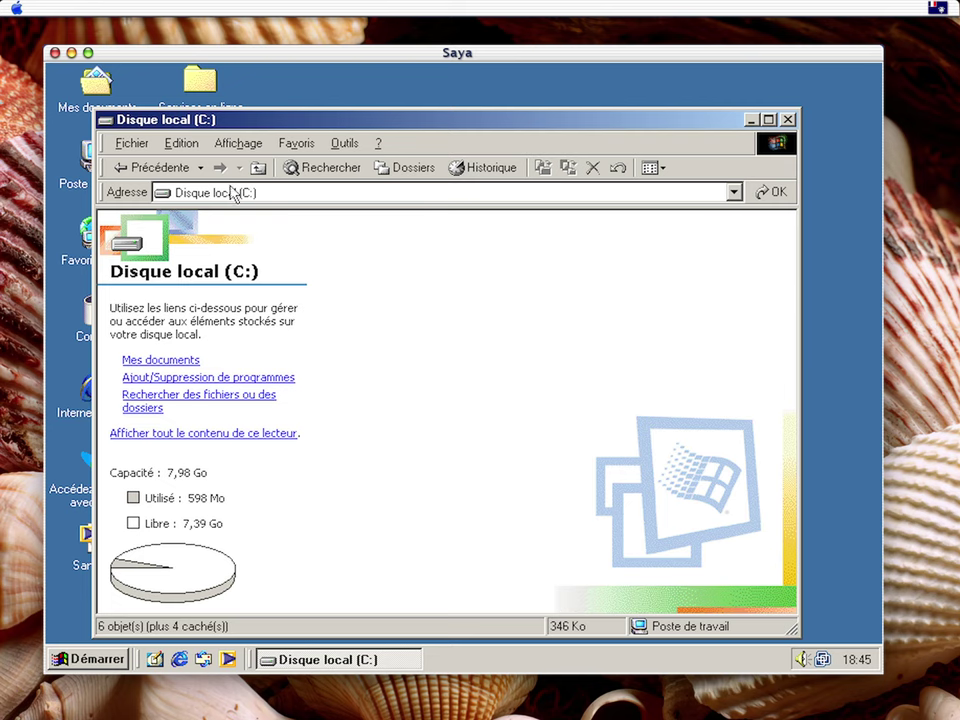
pyautogui.moveTo(535, 127); pyautogui.dragTo(540, 94)
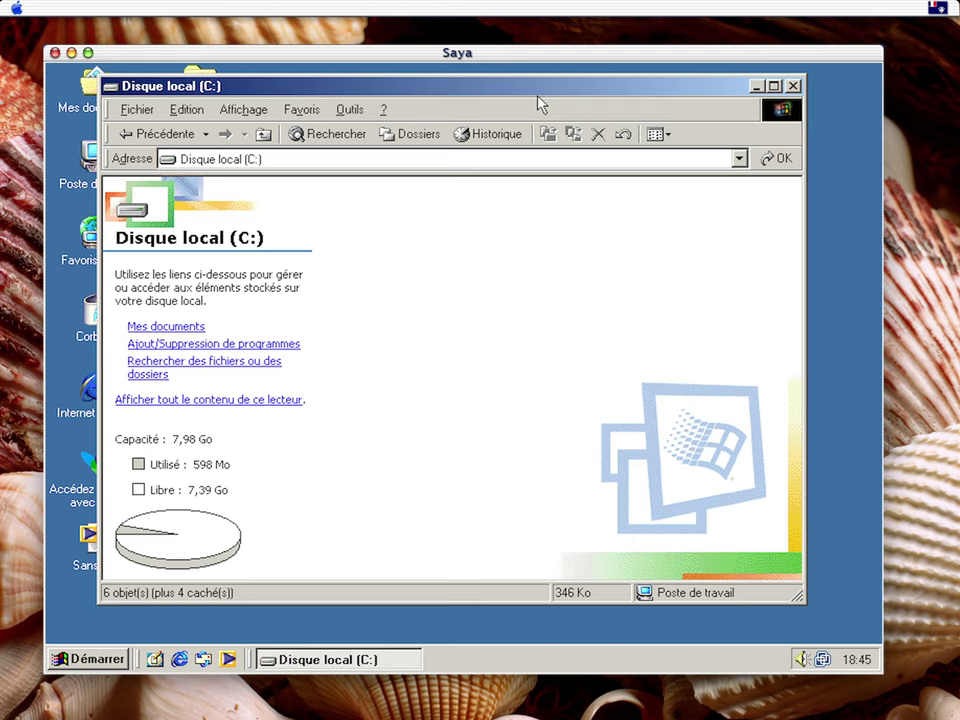
pyautogui.moveTo(538, 104); pyautogui.dragTo(617, 121)
# Launch the MSN Internet access assistant, opt to choose the modem from a list, and cancel the modem installation
pyautogui.doubleClick(113, 402)
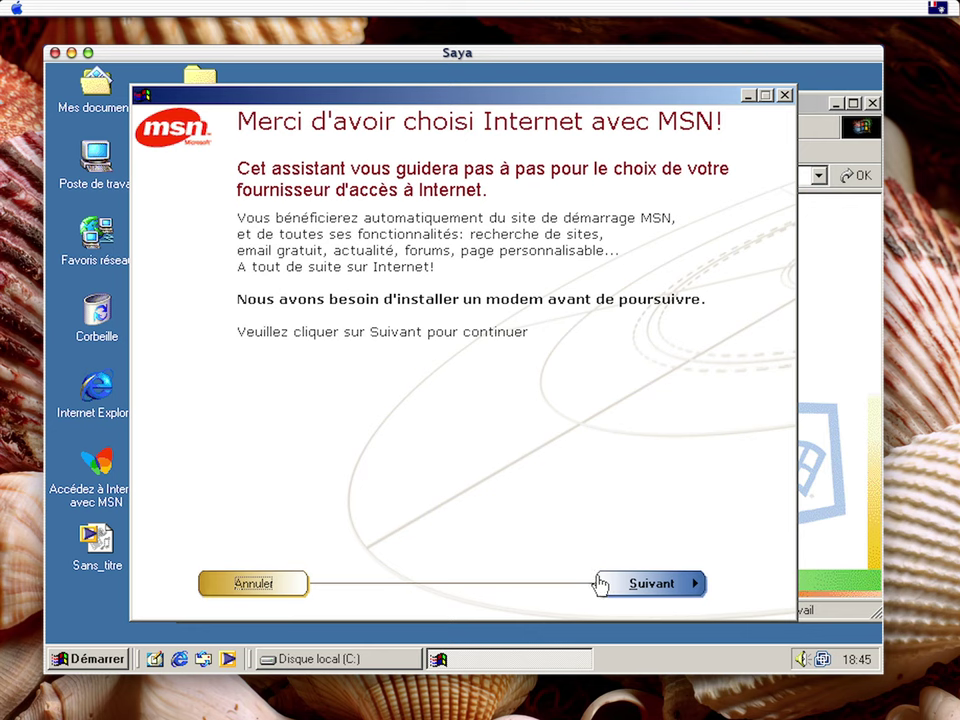
pyautogui.click(636, 576)
pyautogui.click(355, 318)
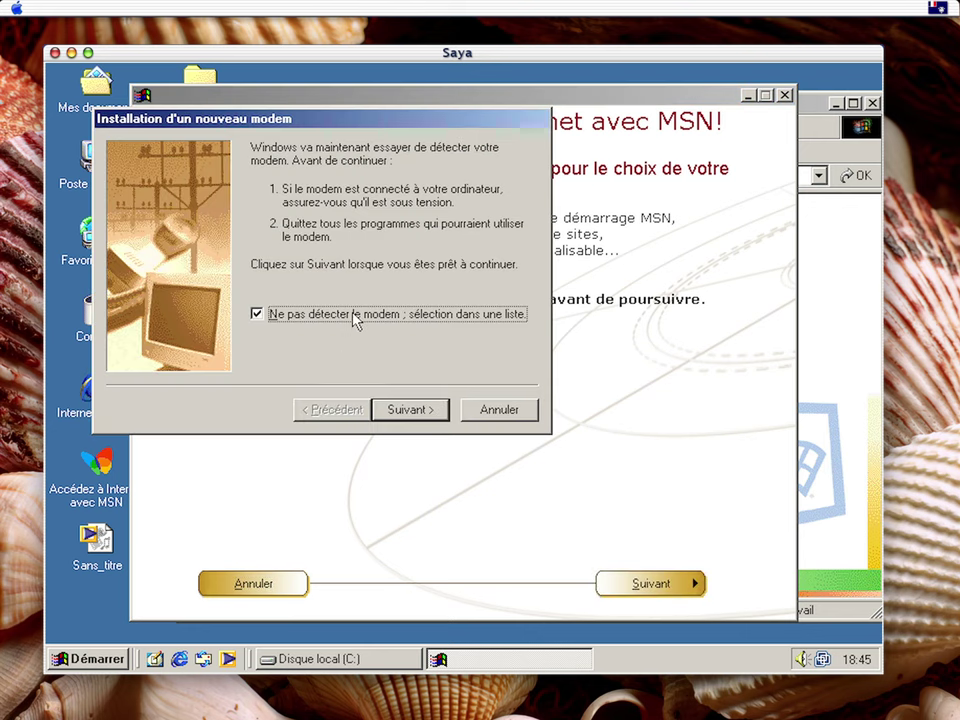
pyautogui.click(412, 408)
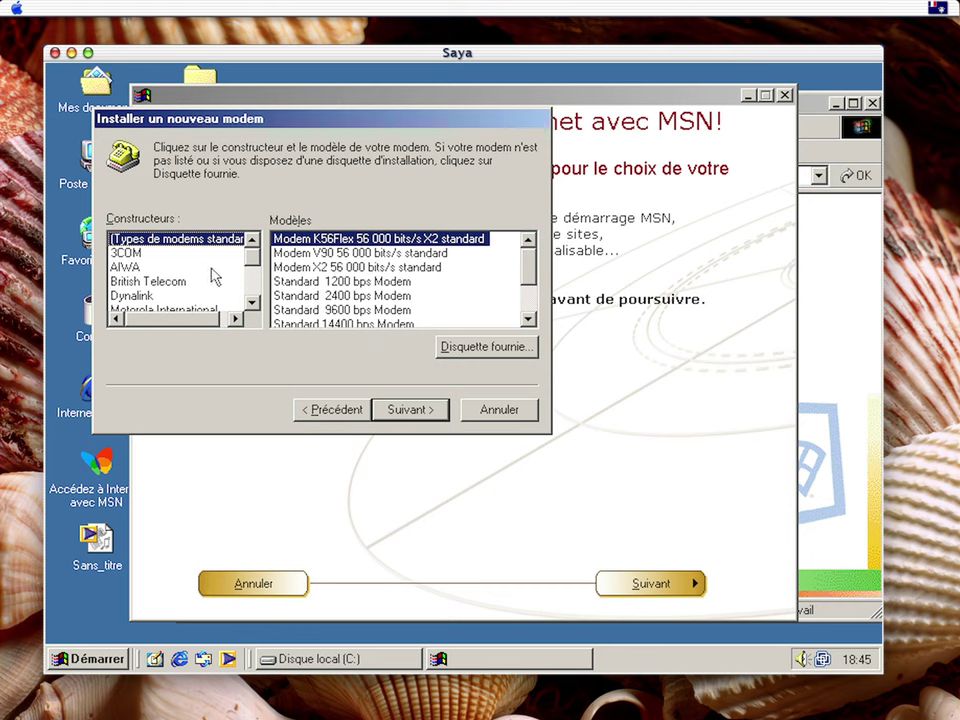
pyautogui.click(505, 412)
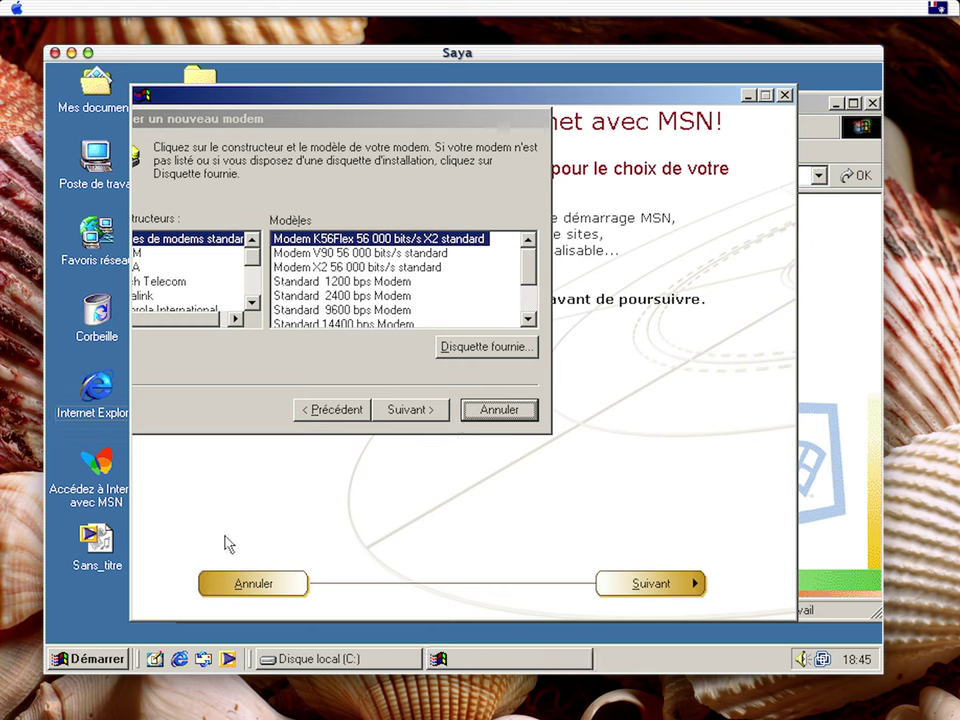
# Bring the Disque local (C:) window to the front and end the Msoobe task from the Fermer le programme list
pyautogui.click(500, 664)
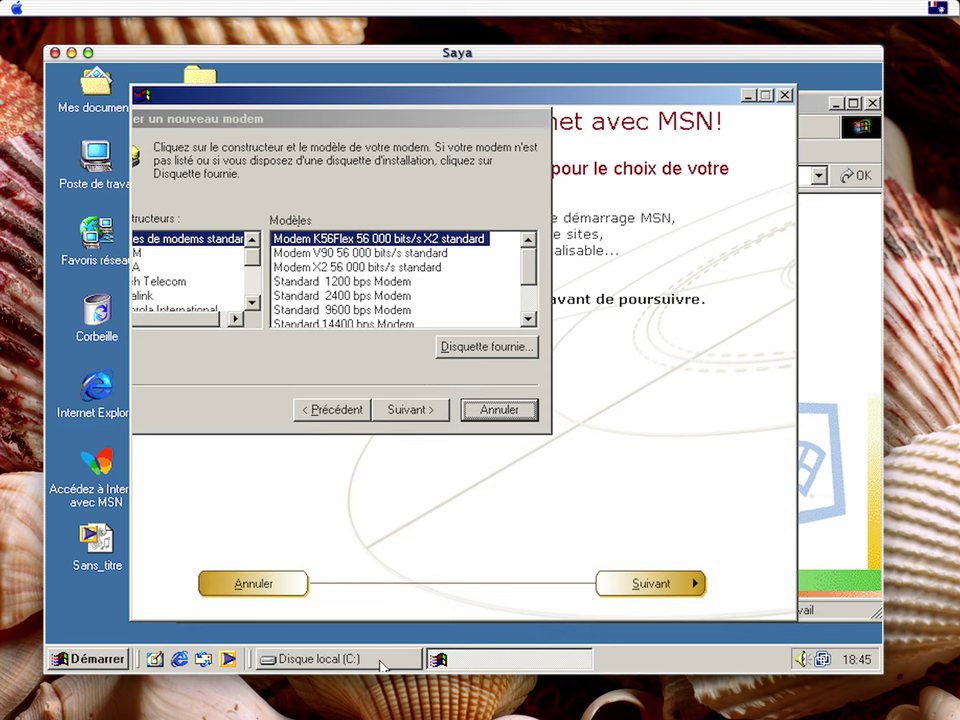
pyautogui.click(386, 660)
pyautogui.rightClick(636, 634)
pyautogui.rightClick(628, 664)
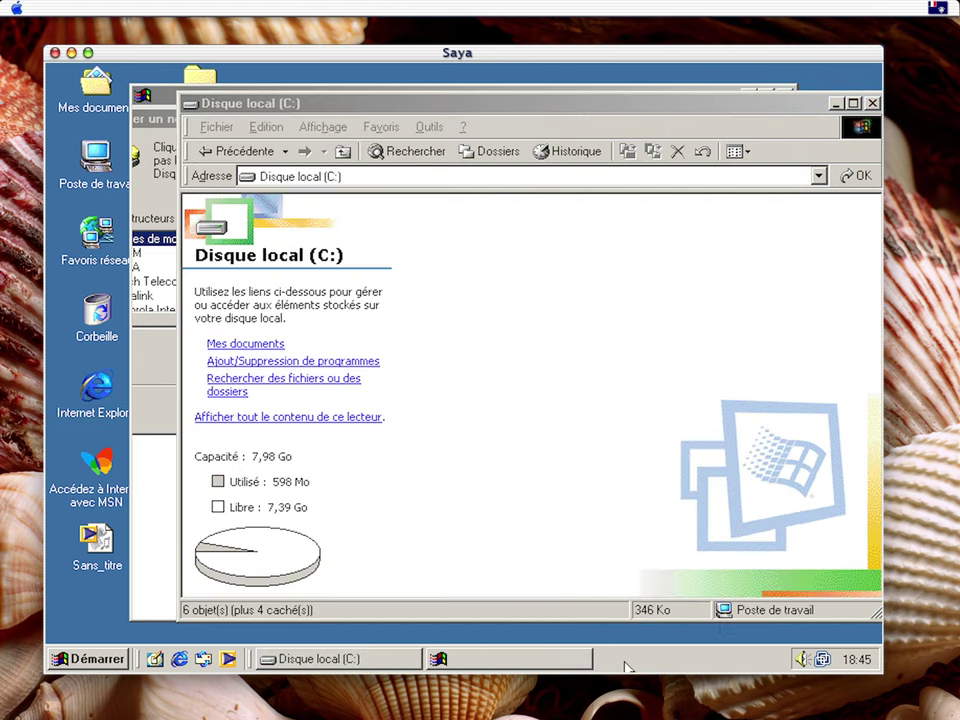
pyautogui.rightClick(617, 662)
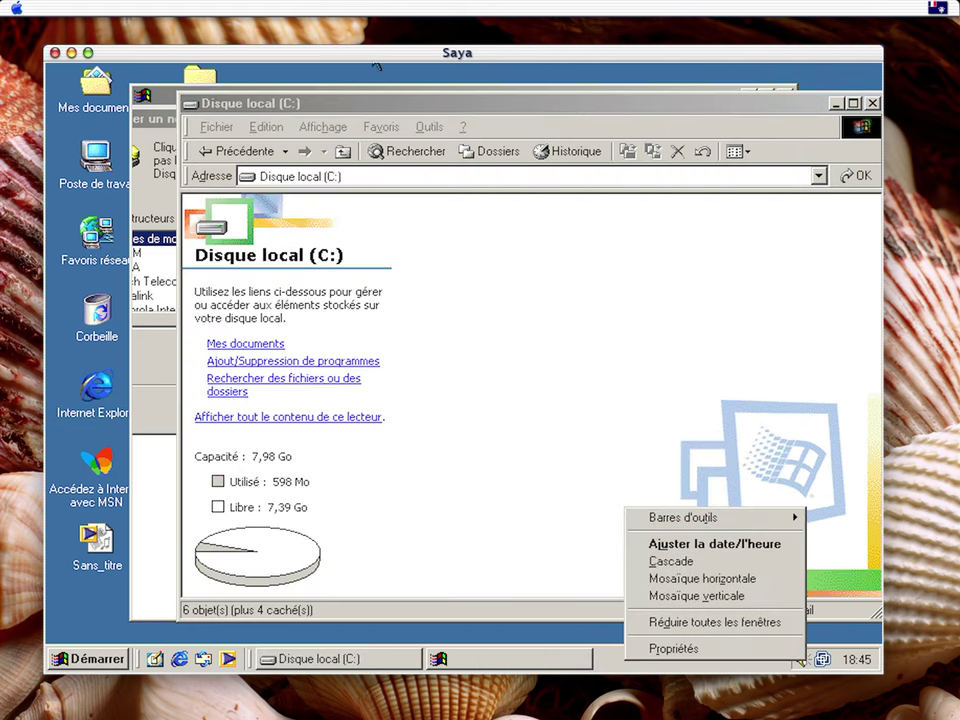
pyautogui.hotkey('ctrl', 'alt', 'Delete')
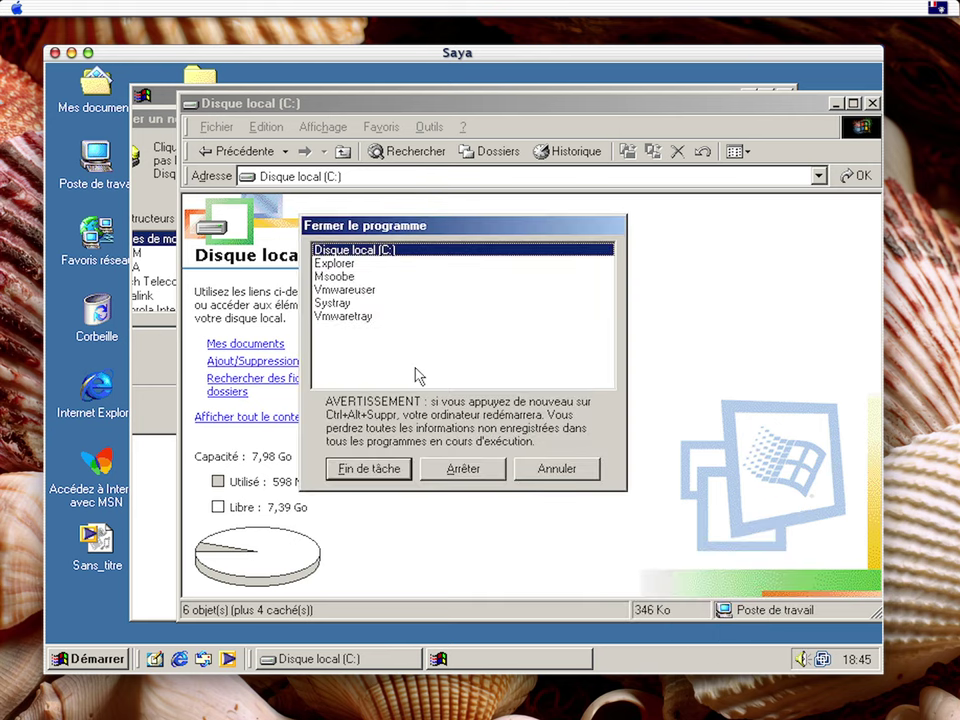
pyautogui.click(363, 279)
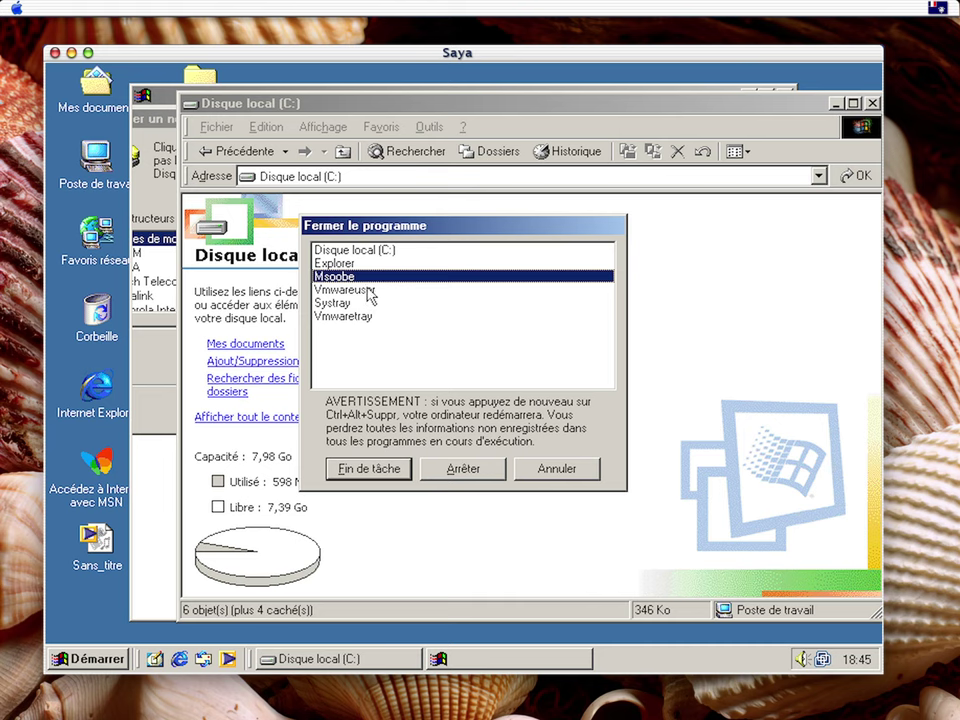
pyautogui.click(368, 468)
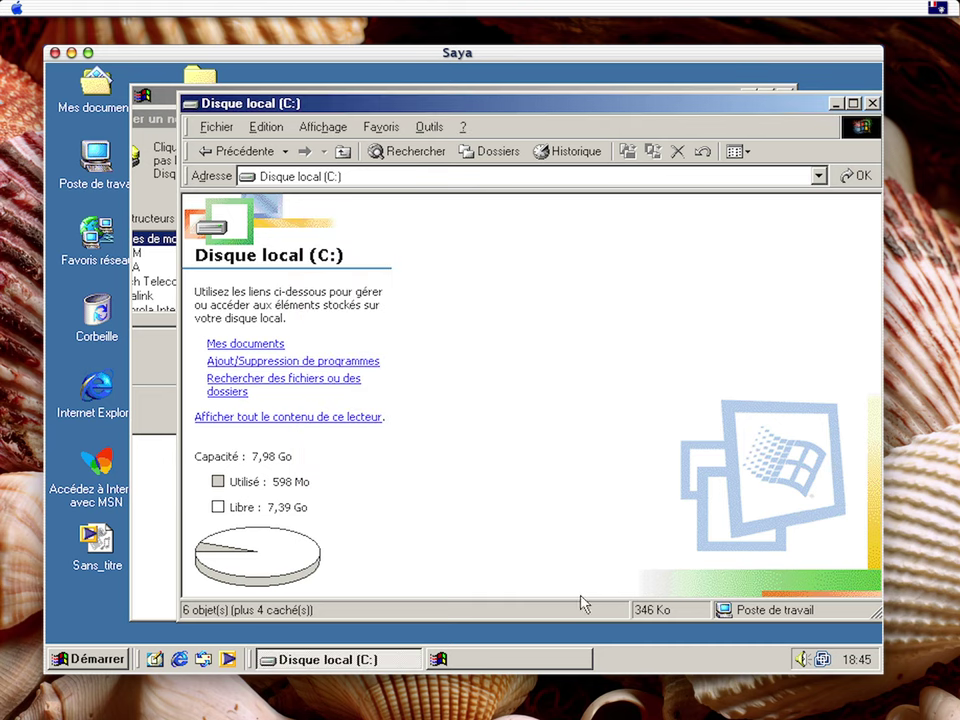
# End the Explorer task from the Fermer le programme list and confirm ending the hung Msoobe task
pyautogui.rightClick(664, 664)
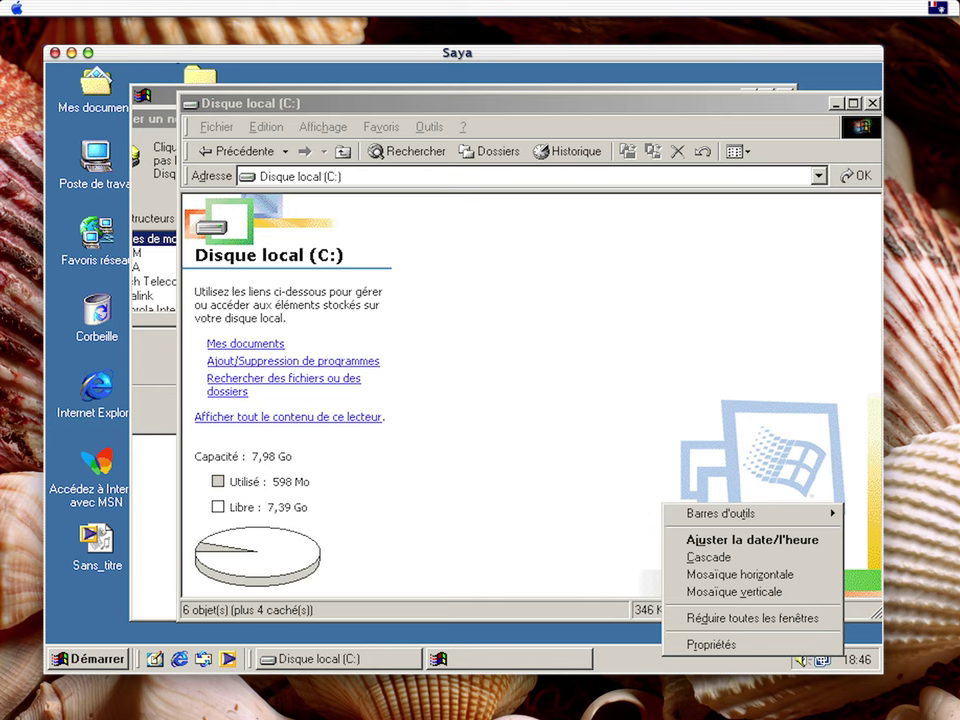
pyautogui.hotkey('ctrl', 'alt', 'Delete')
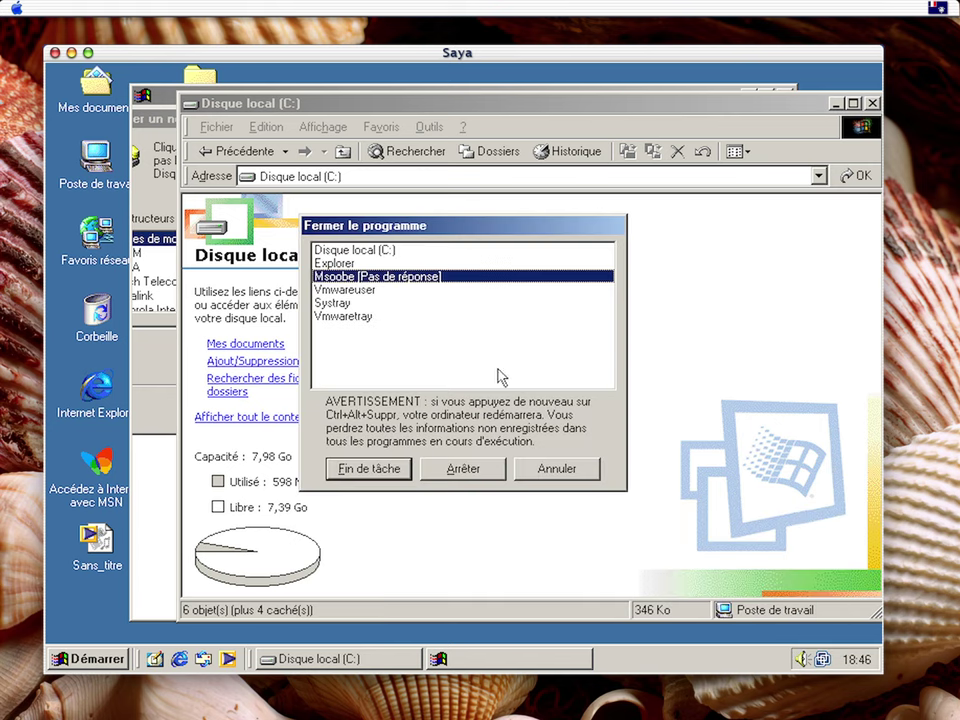
pyautogui.click(422, 290)
pyautogui.click(370, 316)
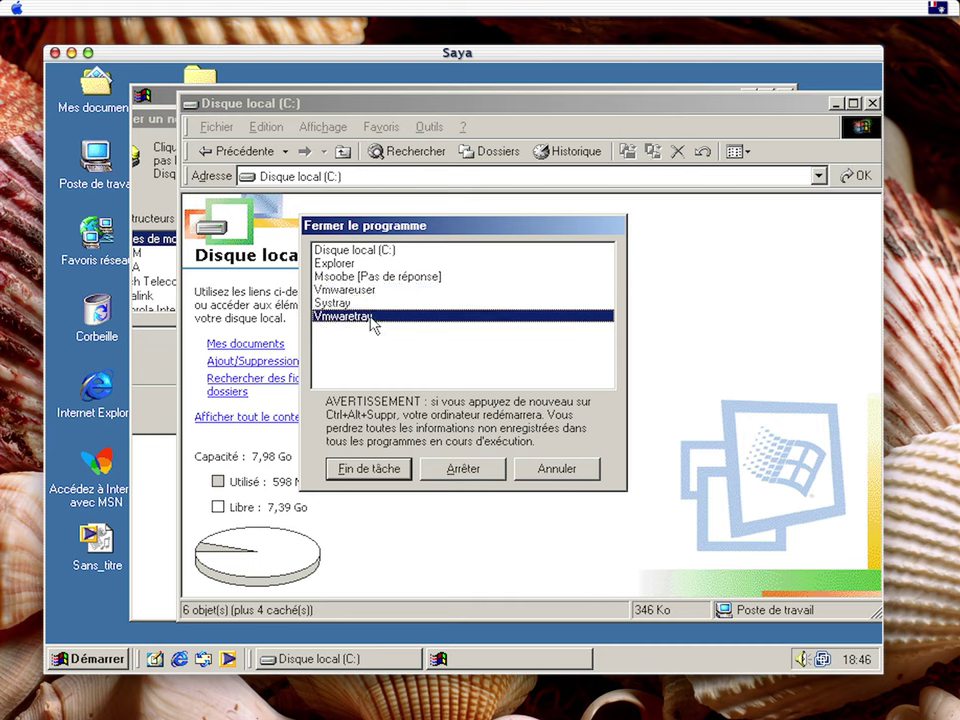
pyautogui.click(378, 264)
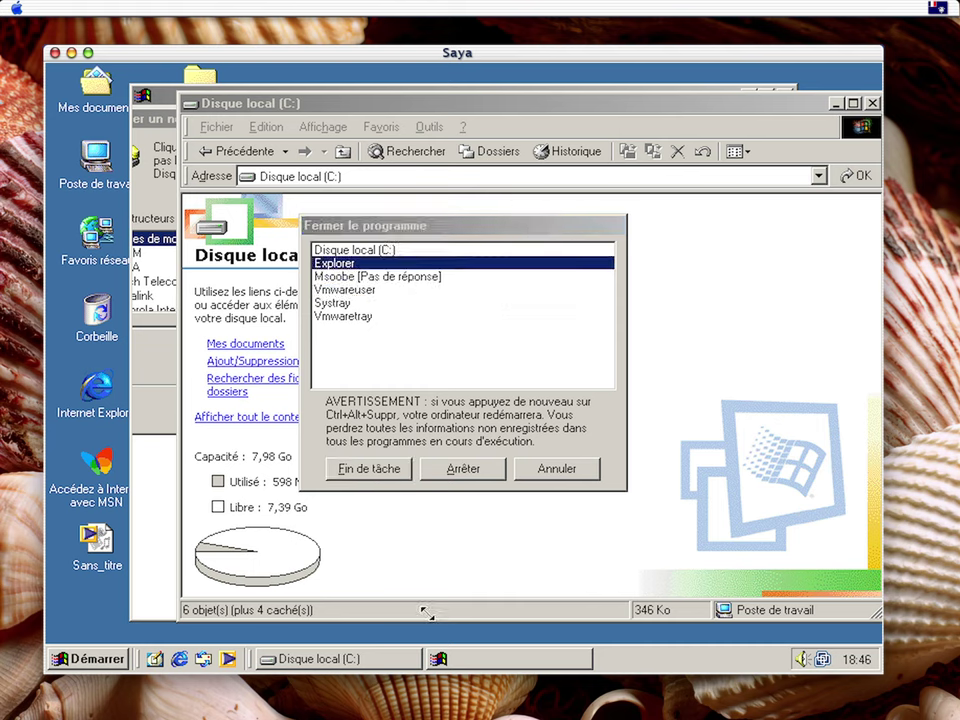
pyautogui.click(386, 290)
pyautogui.click(392, 277)
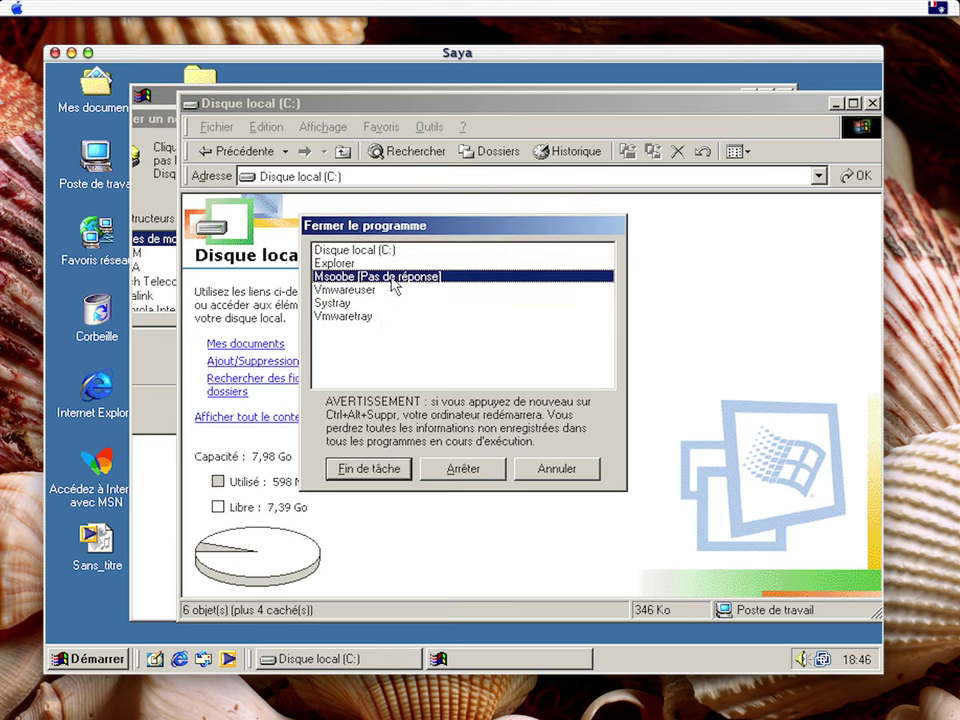
pyautogui.click(390, 263)
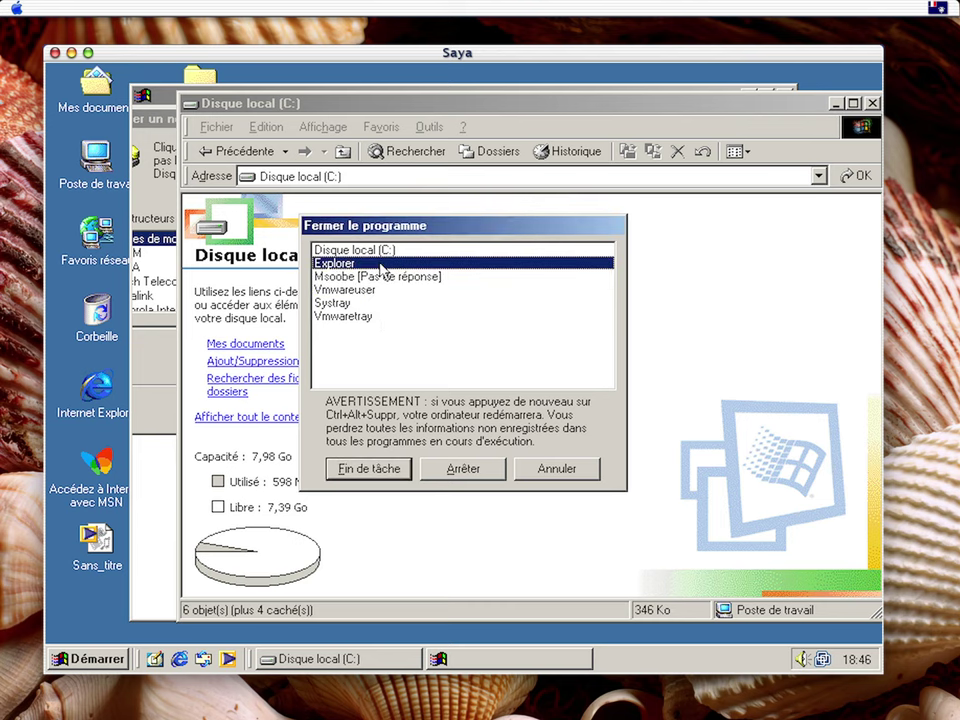
pyautogui.click(396, 476)
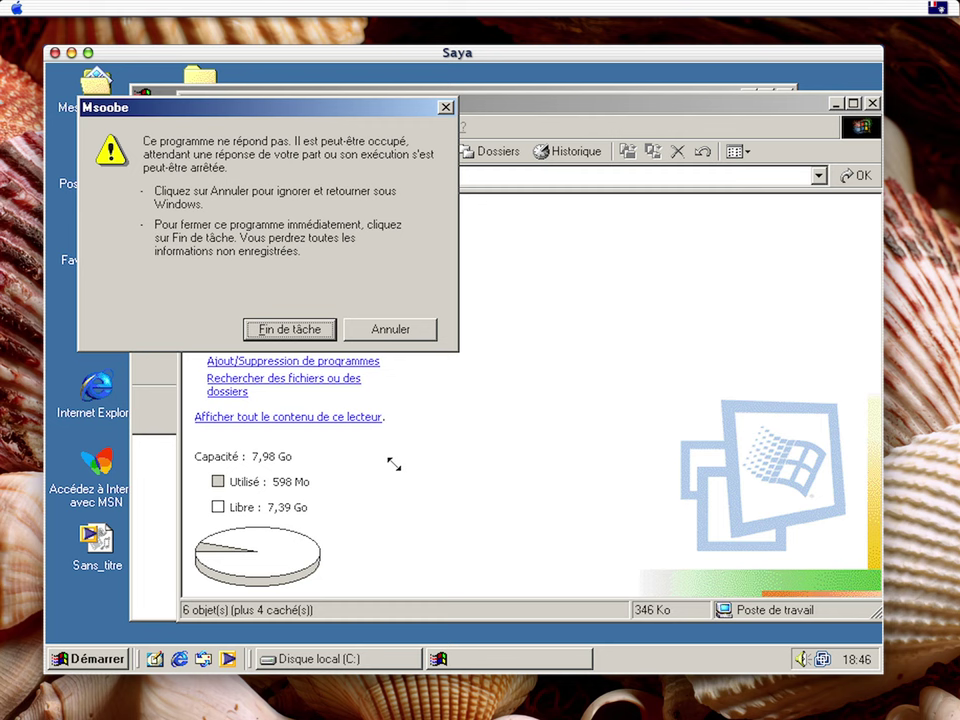
pyautogui.click(324, 330)
# View the choices in the Arrêt de Windows dialog, cancel the shutdown and minimize the Disque local (C:) window
pyautogui.click(454, 322)
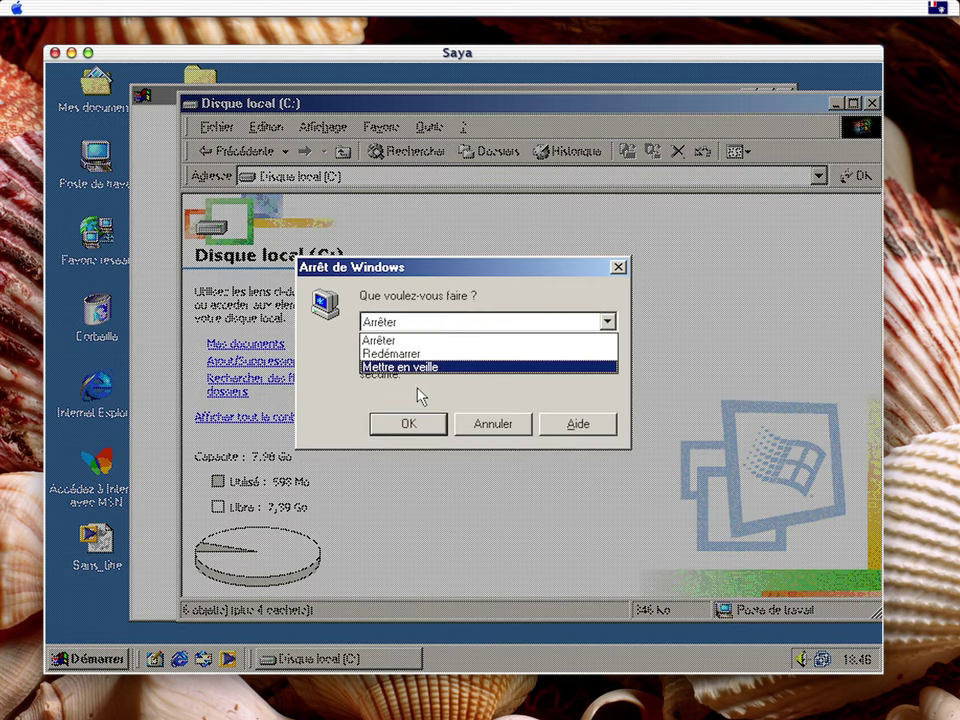
pyautogui.click(497, 424)
pyautogui.click(497, 424)
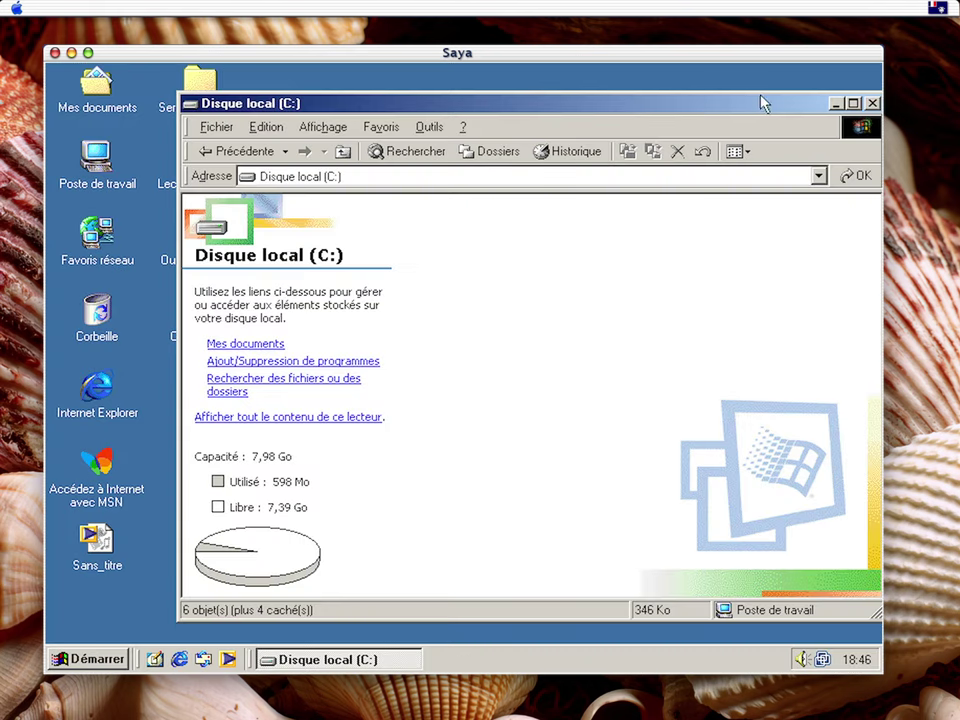
pyautogui.click(836, 103)
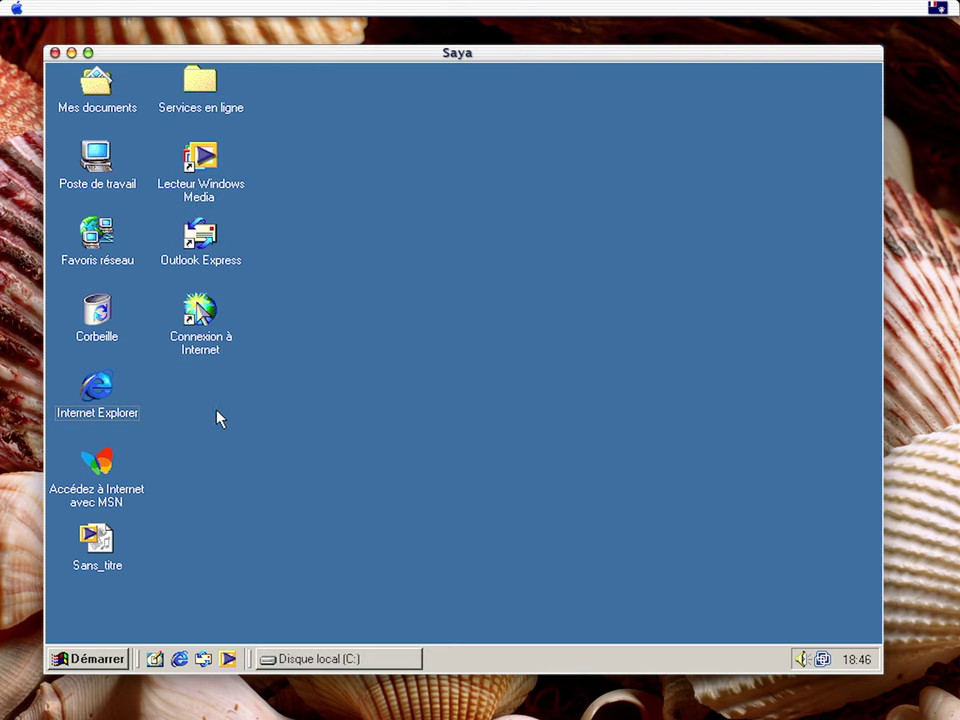
# Launch Internet Explorer from the desktop, confirm ending the hung Explorer task and quit the MSN access installation
pyautogui.doubleClick(110, 390)
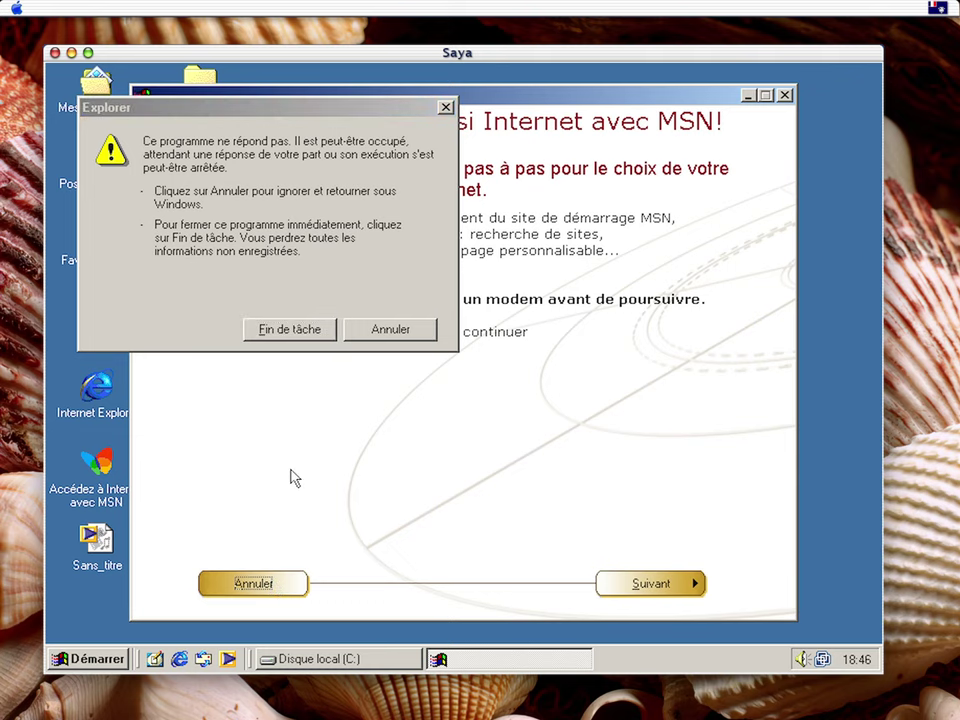
pyautogui.click(300, 332)
pyautogui.click(278, 583)
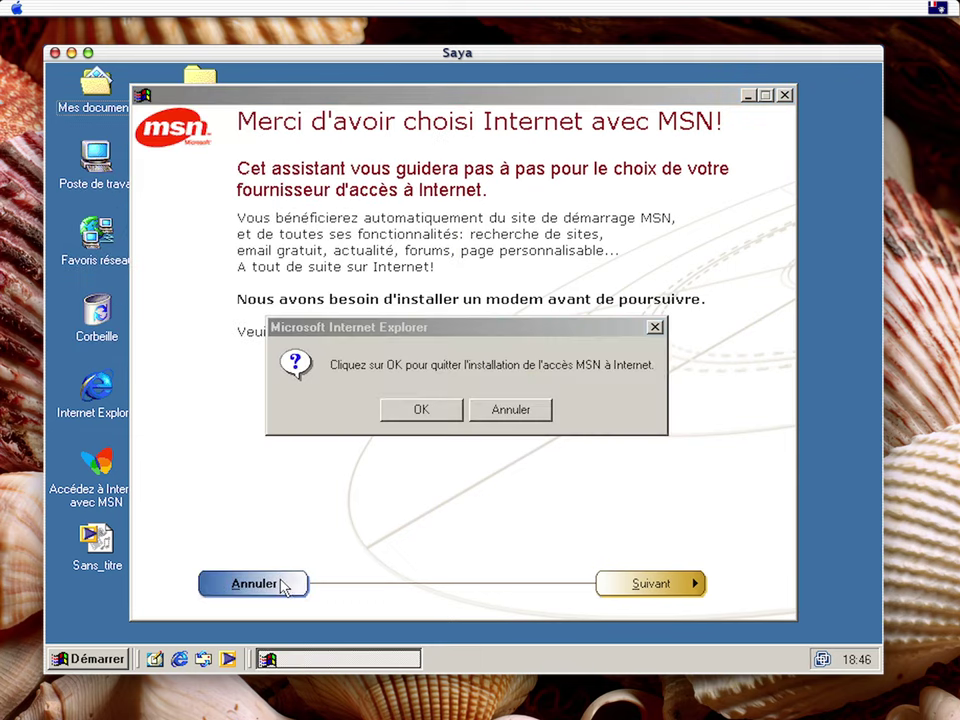
pyautogui.click(420, 411)
# Relaunch Internet Explorer, run the MSN assistant's modem detection, browse the manufacturer and model lists, and cancel the modem installation
pyautogui.click(179, 659)
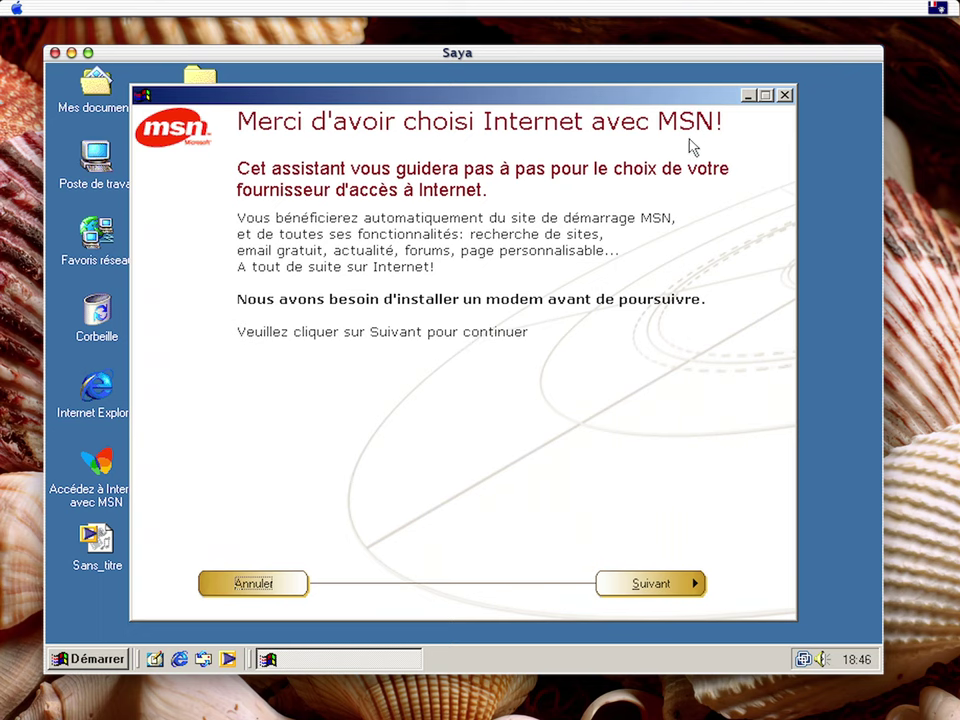
pyautogui.click(678, 583)
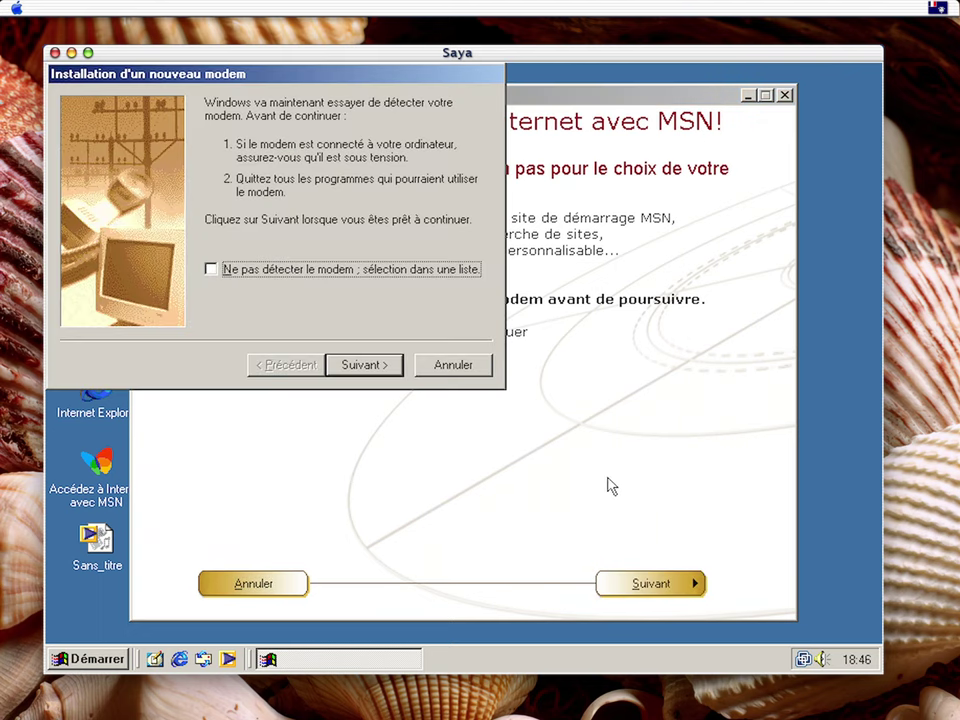
pyautogui.click(362, 366)
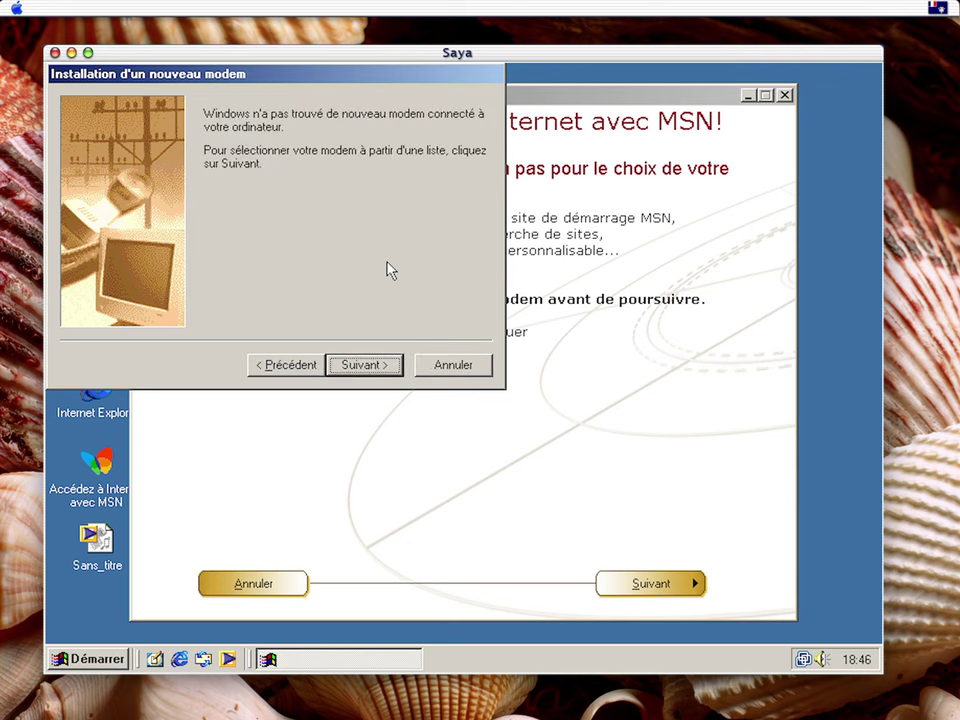
pyautogui.click(392, 366)
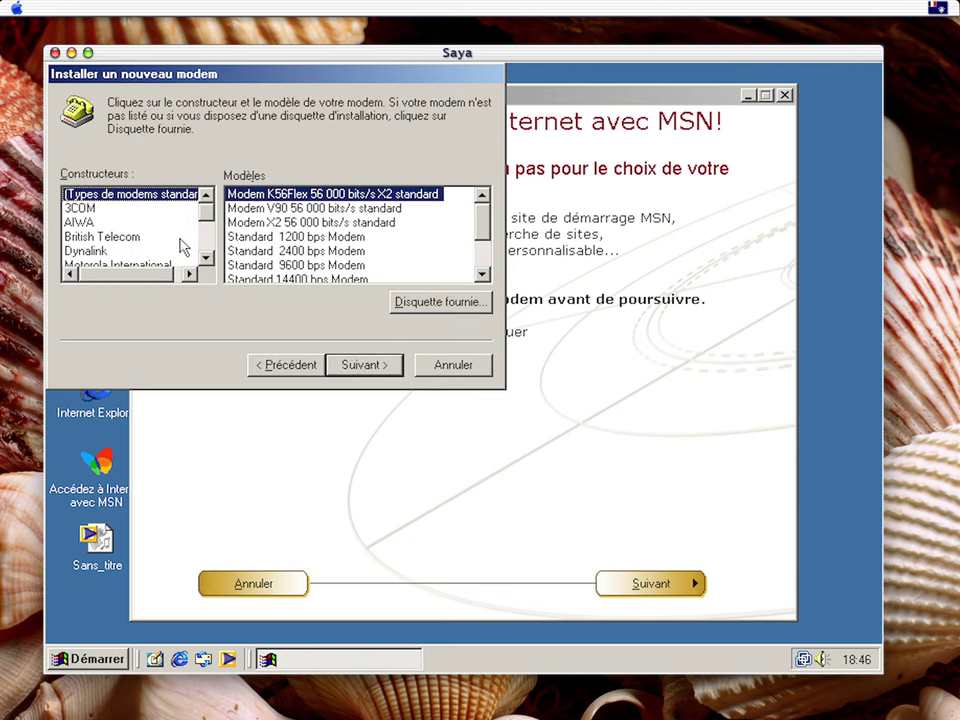
pyautogui.scroll(-10, 211, 257)
pyautogui.scroll(10, 211, 257)
pyautogui.click(437, 367)
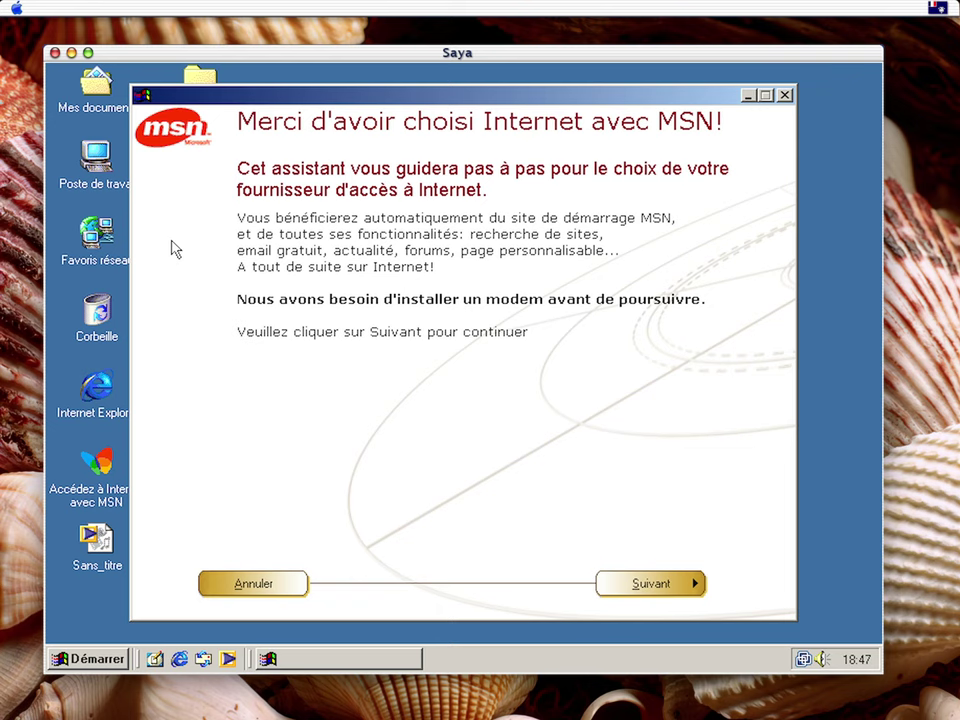
# Open Poste de travail and rearrange its toolbars so the menu bar sits between the standard buttons and the address bar
pyautogui.doubleClick(97, 162)
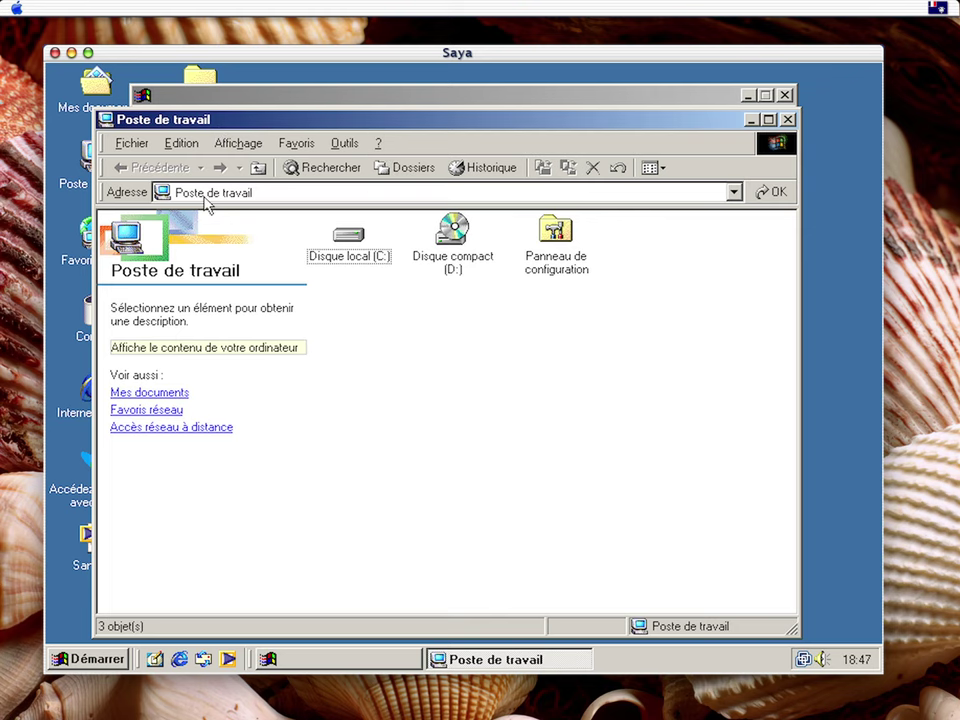
pyautogui.moveTo(104, 167)
pyautogui.mouseDown()
pyautogui.moveTo(107, 143)
pyautogui.moveTo(107, 222)
pyautogui.moveTo(124, 165)
pyautogui.moveTo(112, 192)
pyautogui.moveTo(110, 148)
pyautogui.moveTo(72, 138)
pyautogui.moveTo(108, 167)
pyautogui.moveTo(80, 132)
pyautogui.moveTo(107, 143)
pyautogui.mouseUp()
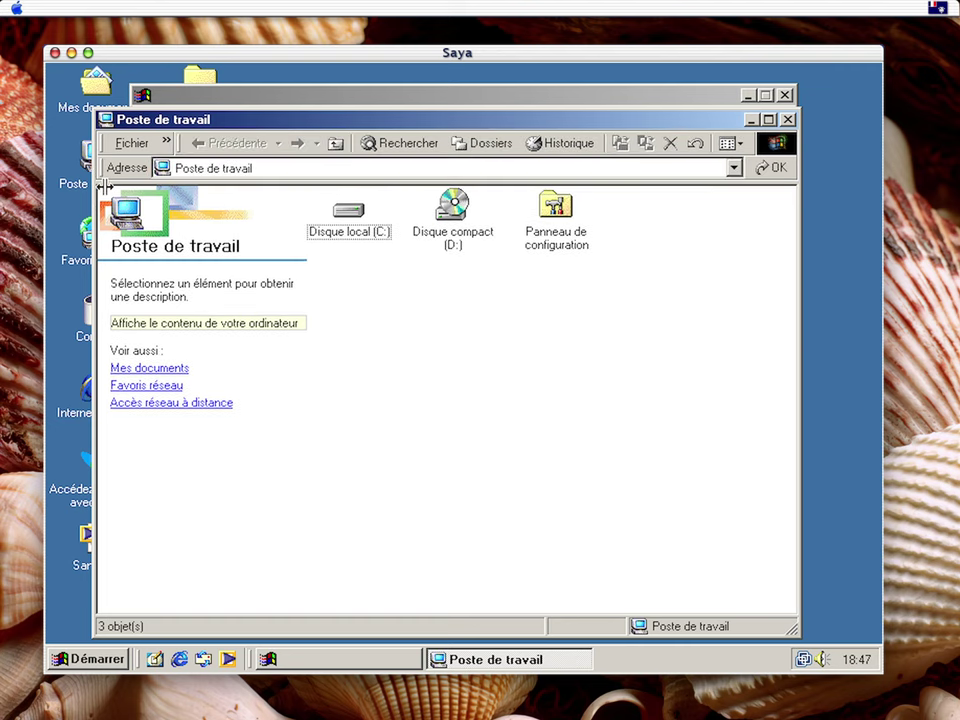
pyautogui.moveTo(104, 190); pyautogui.dragTo(232, 197)
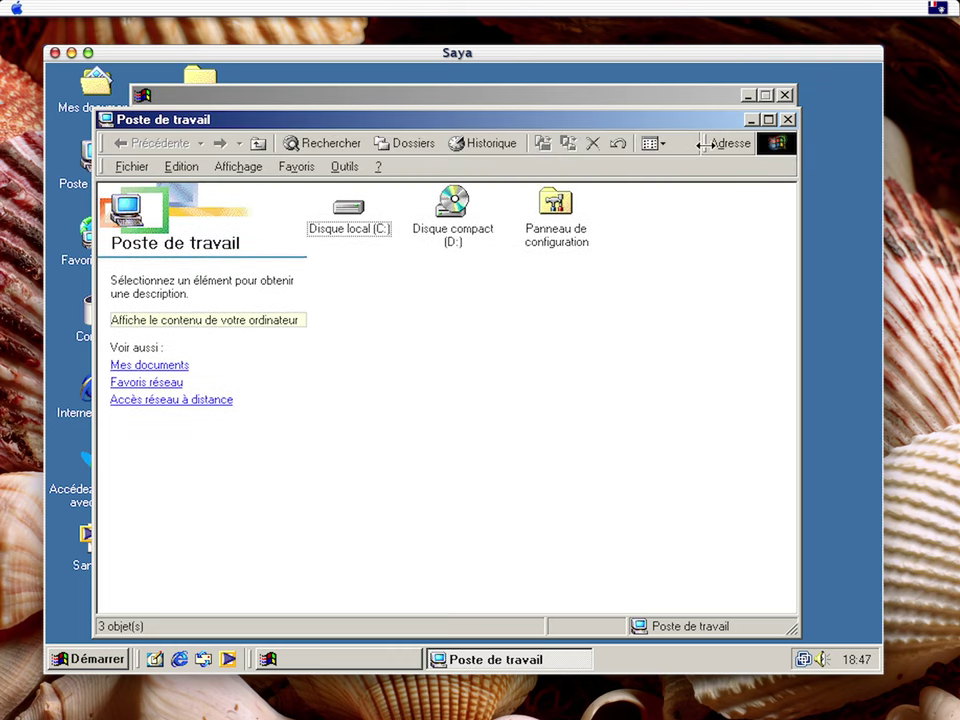
pyautogui.moveTo(710, 143); pyautogui.dragTo(613, 186)
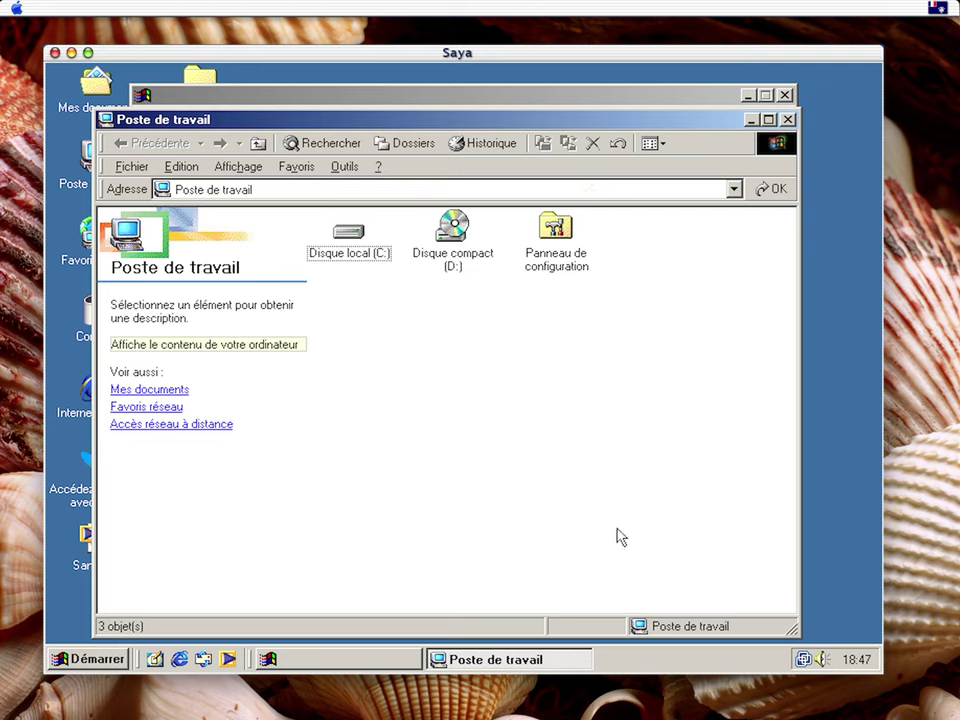
# Select Disque local (C:) in Poste de travail and try to bring the MSN assistant window to the front
pyautogui.click(372, 255)
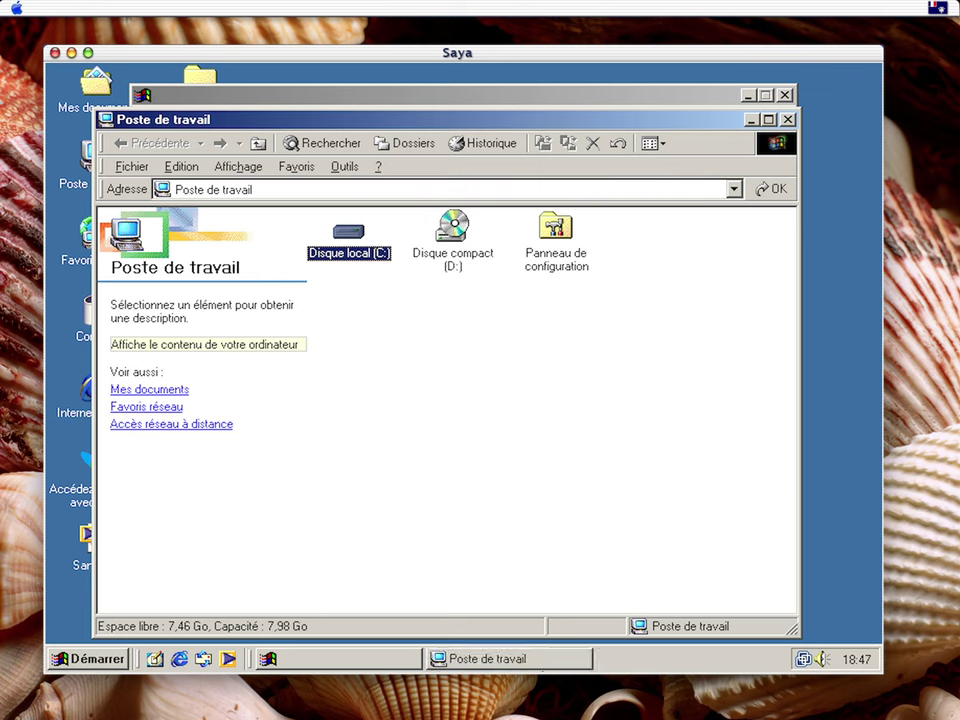
pyautogui.click(405, 658)
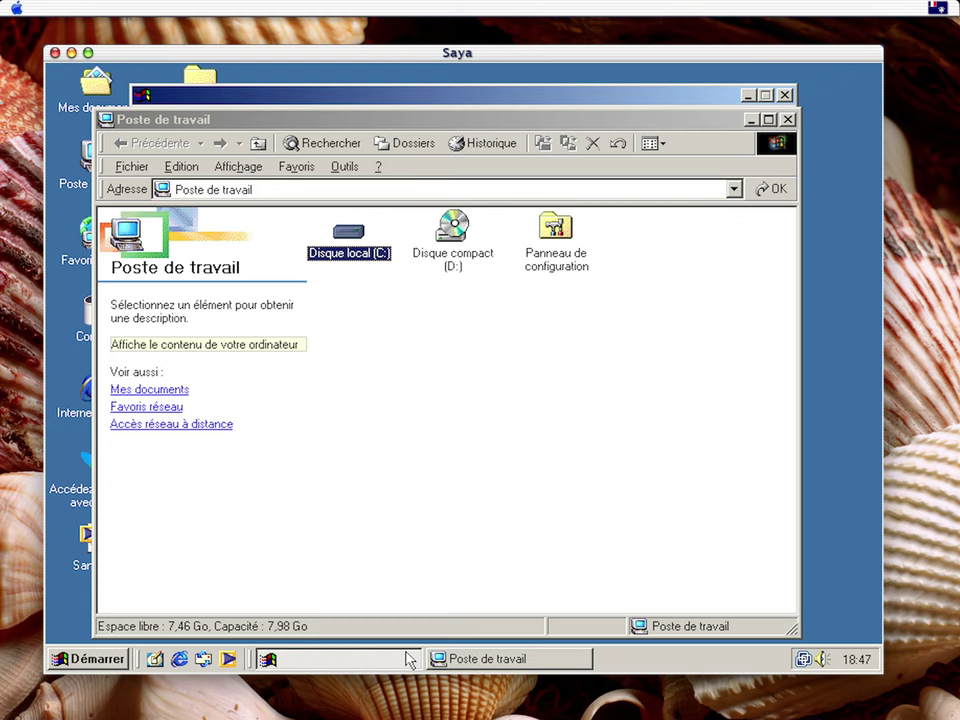
pyautogui.click(323, 432)
pyautogui.click(632, 668)
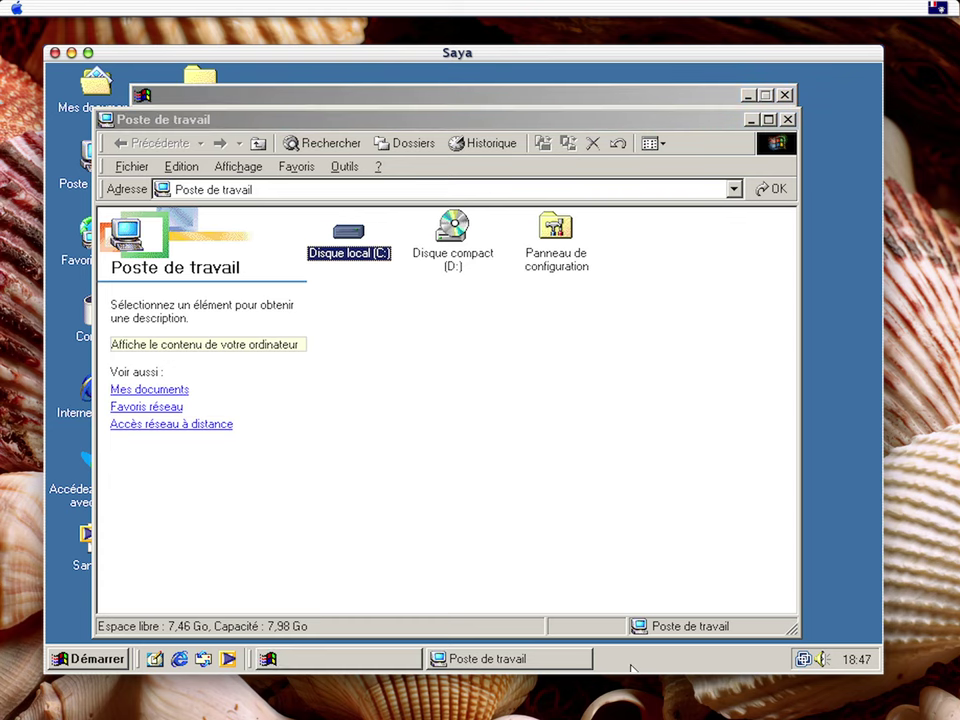
pyautogui.rightClick(632, 668)
pyautogui.click(536, 450)
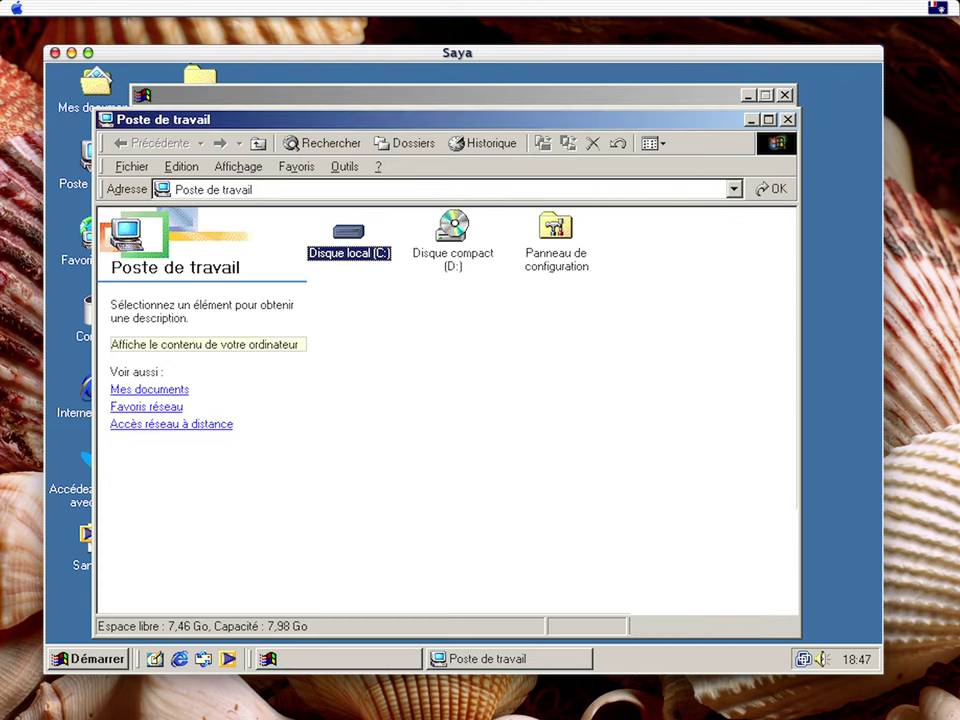
# End the Poste de travail task from the Fermer le programme list
pyautogui.hotkey('ctrl', 'alt', 'Delete')
pyautogui.click(396, 302)
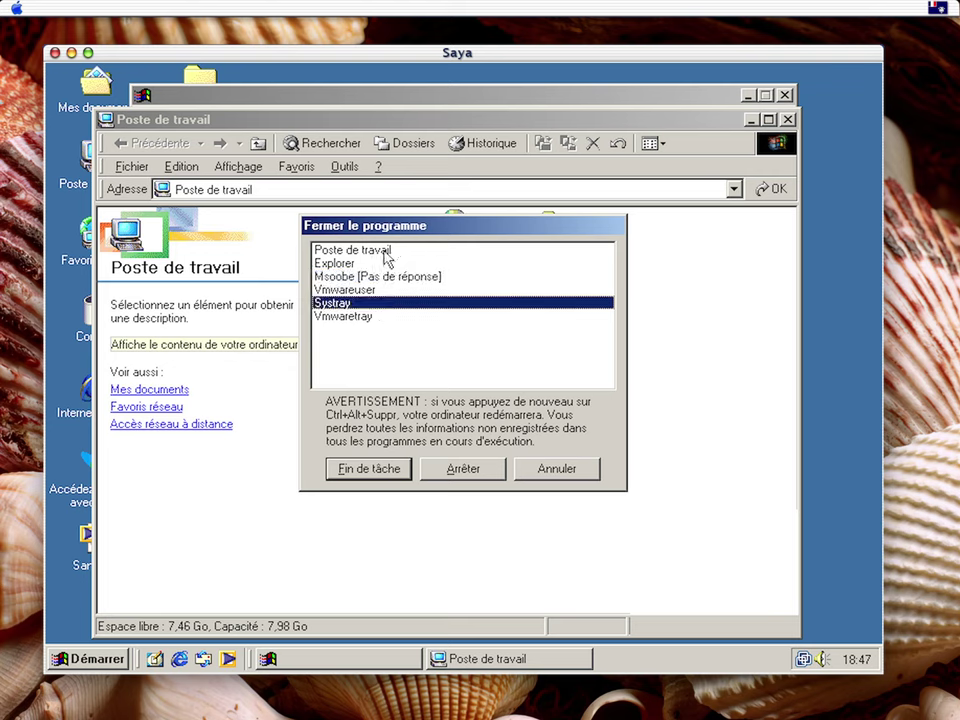
pyautogui.click(386, 258)
pyautogui.click(370, 468)
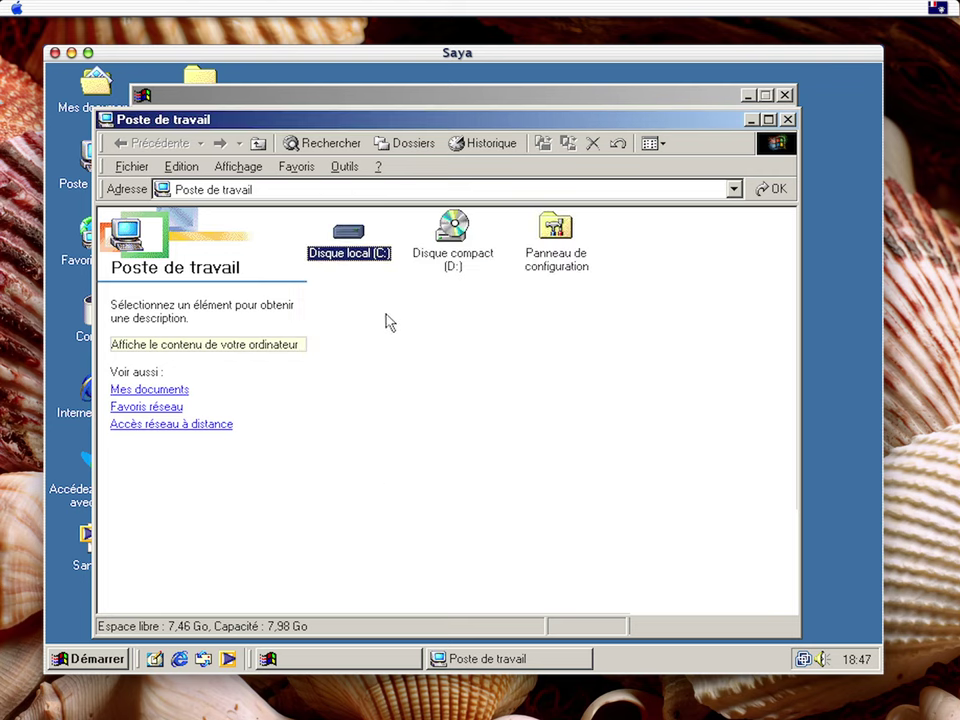
# Reopen the Fermer le programme list, end the unresponsive Msoobe task and confirm its immediate termination
pyautogui.rightClick(630, 659)
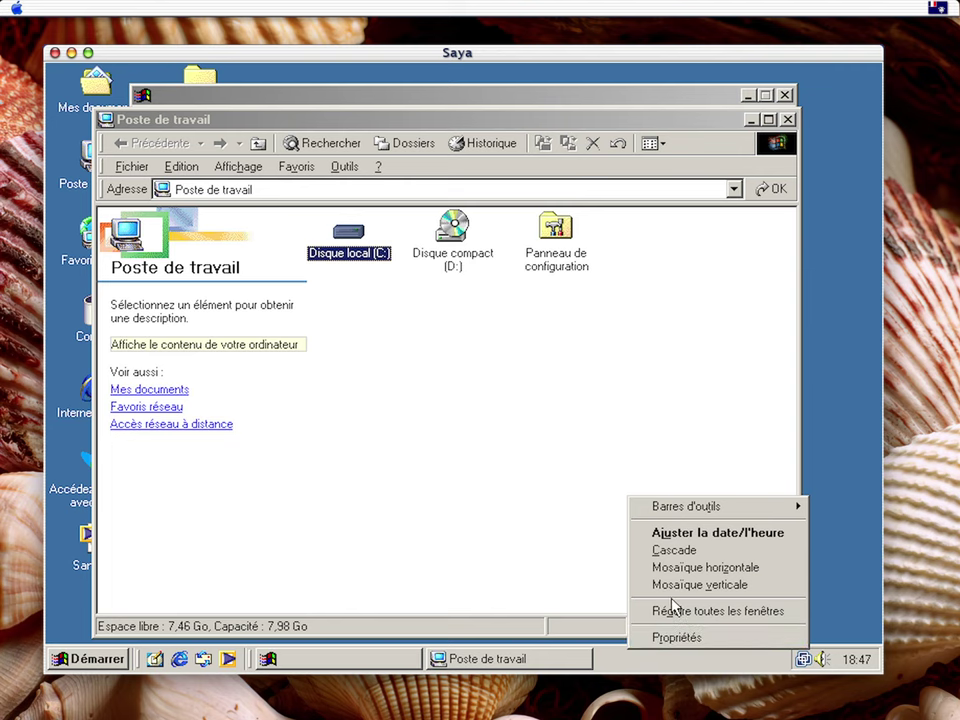
pyautogui.hotkey('ctrl', 'alt', 'Delete')
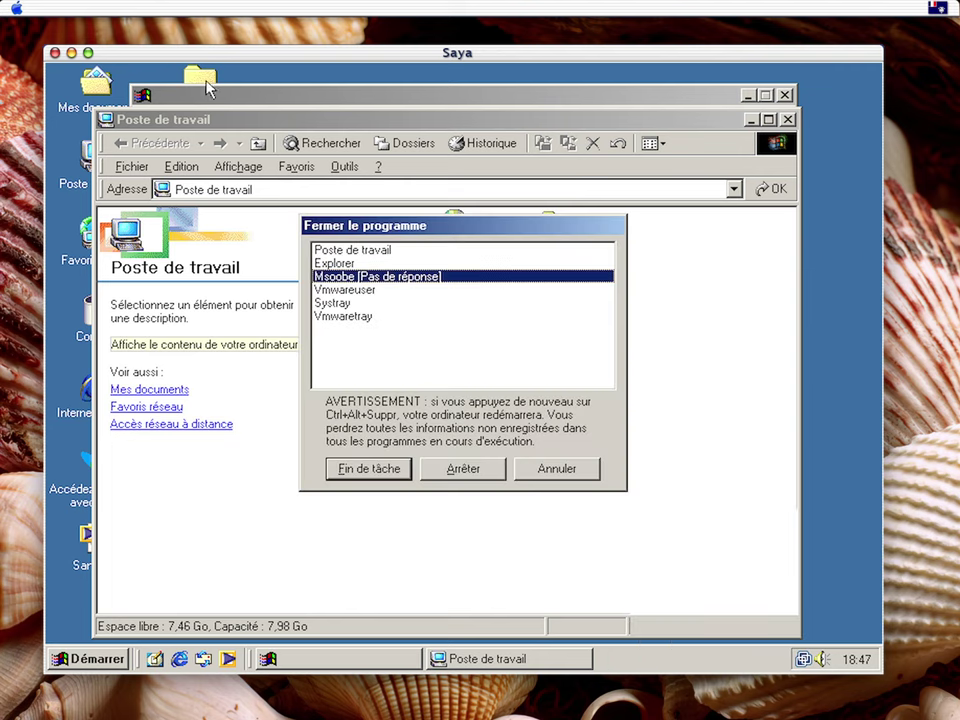
pyautogui.click(276, 289)
pyautogui.click(302, 277)
pyautogui.click(397, 476)
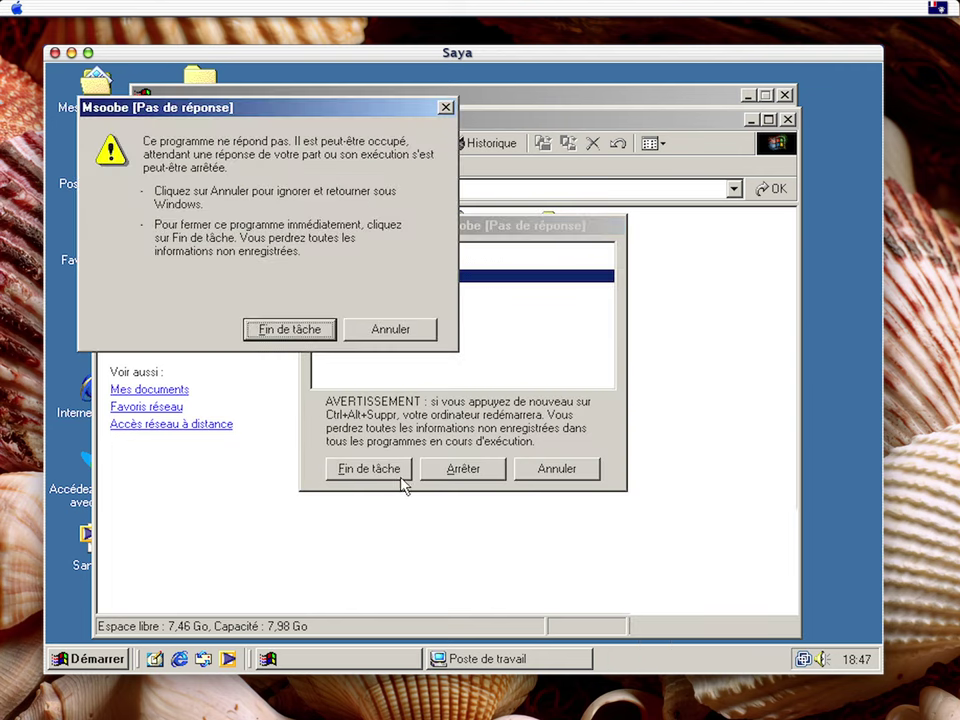
pyautogui.click(289, 330)
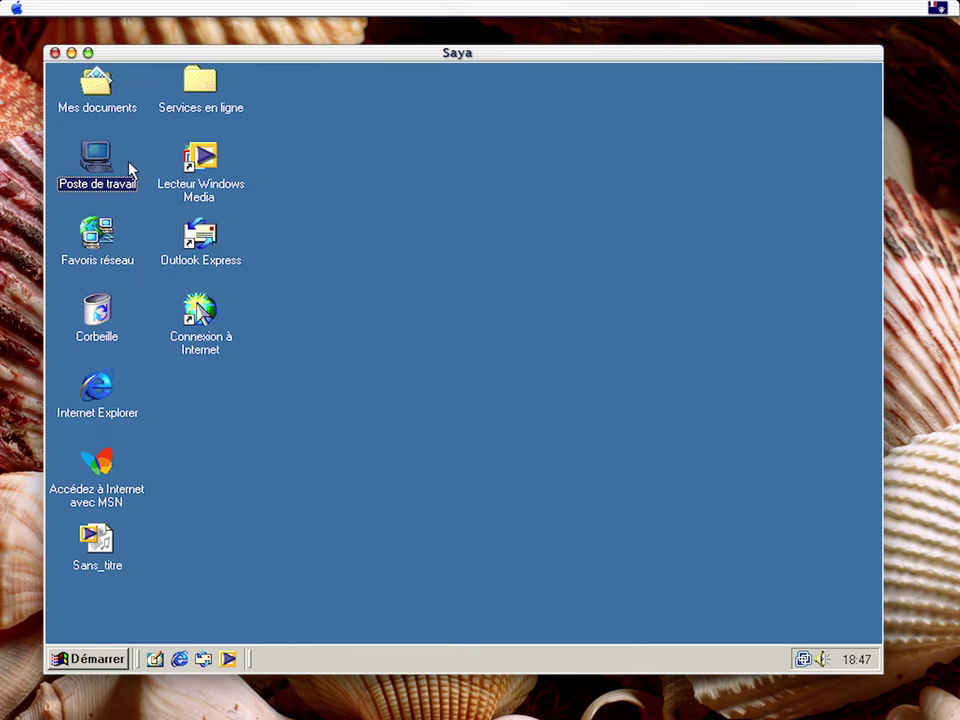
# View the system properties of Poste de travail straight from its desktop icon, close them, and open and close them once more
pyautogui.keyDown('alt'); pyautogui.doubleClick(75, 175); pyautogui.keyUp('alt')
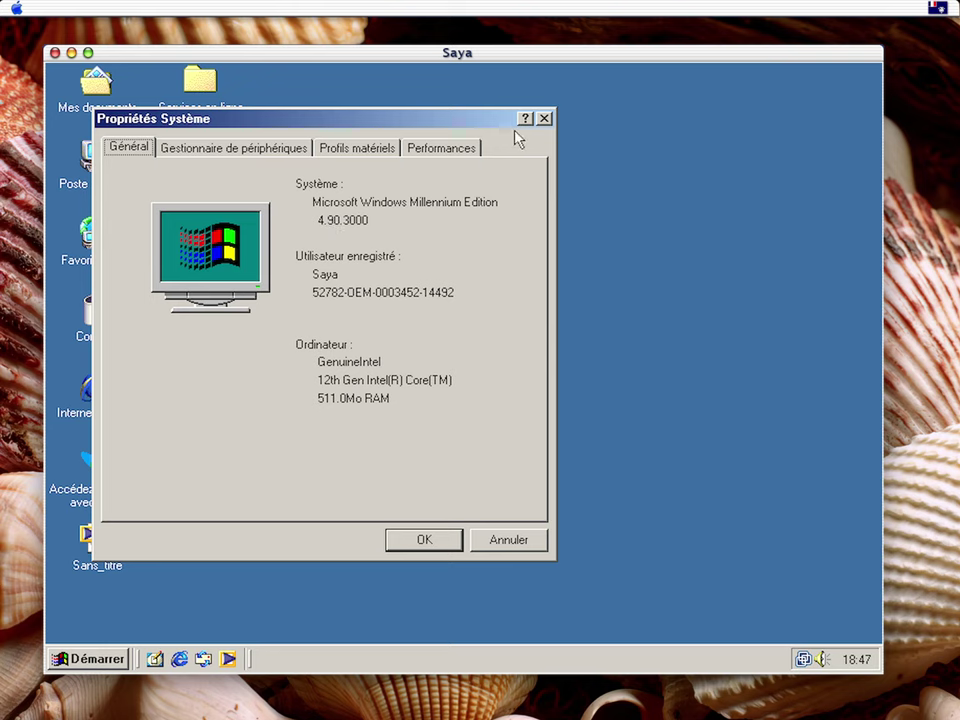
pyautogui.click(545, 119)
pyautogui.keyDown('ctrl'); pyautogui.click(213, 198); pyautogui.keyUp('ctrl')
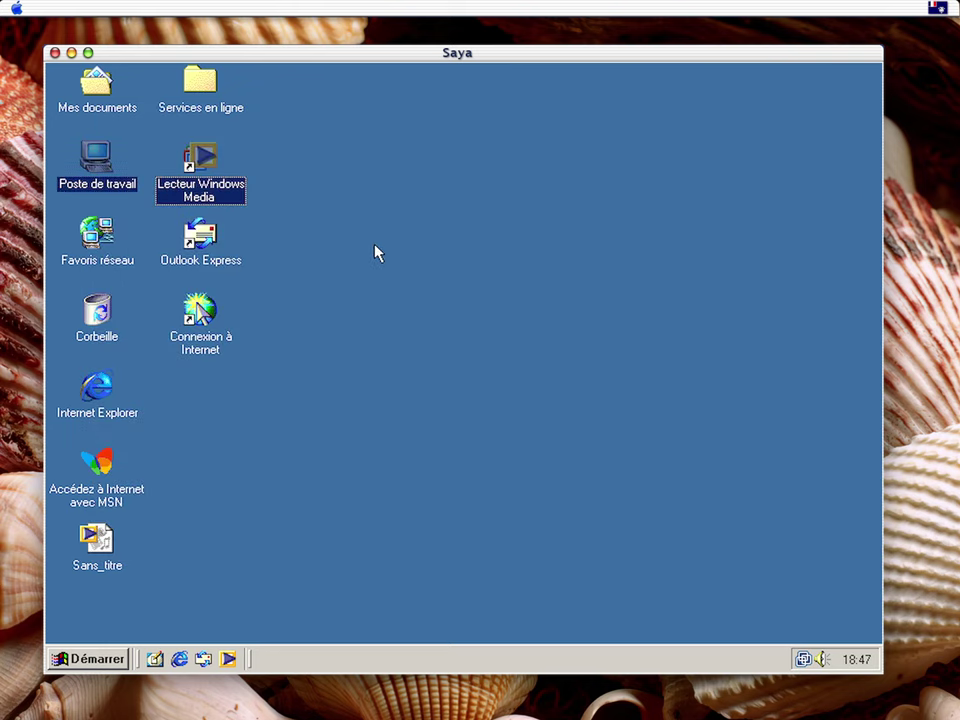
pyautogui.click(382, 325)
pyautogui.click(101, 171)
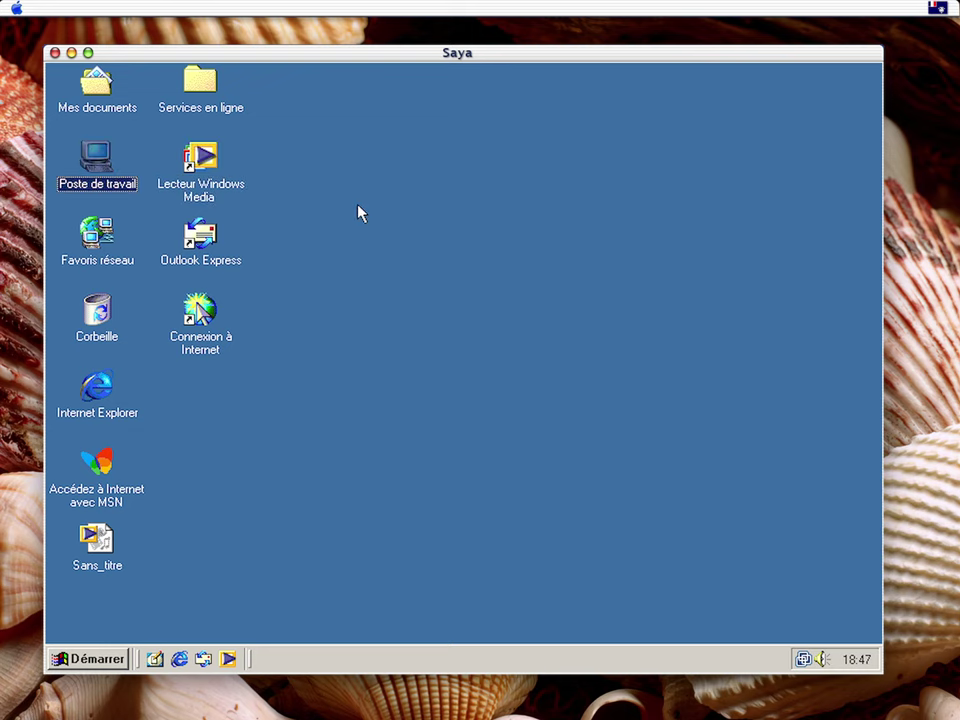
pyautogui.click(360, 212)
pyautogui.keyDown('alt'); pyautogui.doubleClick(111, 171); pyautogui.keyUp('alt')
pyautogui.click(462, 567)
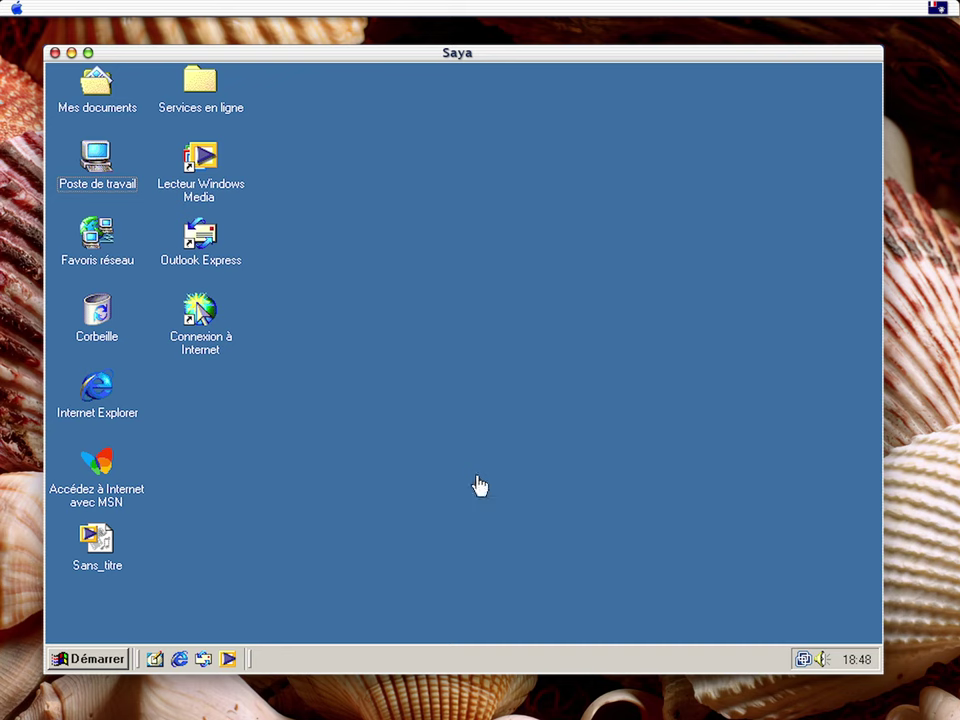
# Open Poste de travail and select Disque local (C:), then try to launch an entry from Démarrer
pyautogui.doubleClick(86, 168)
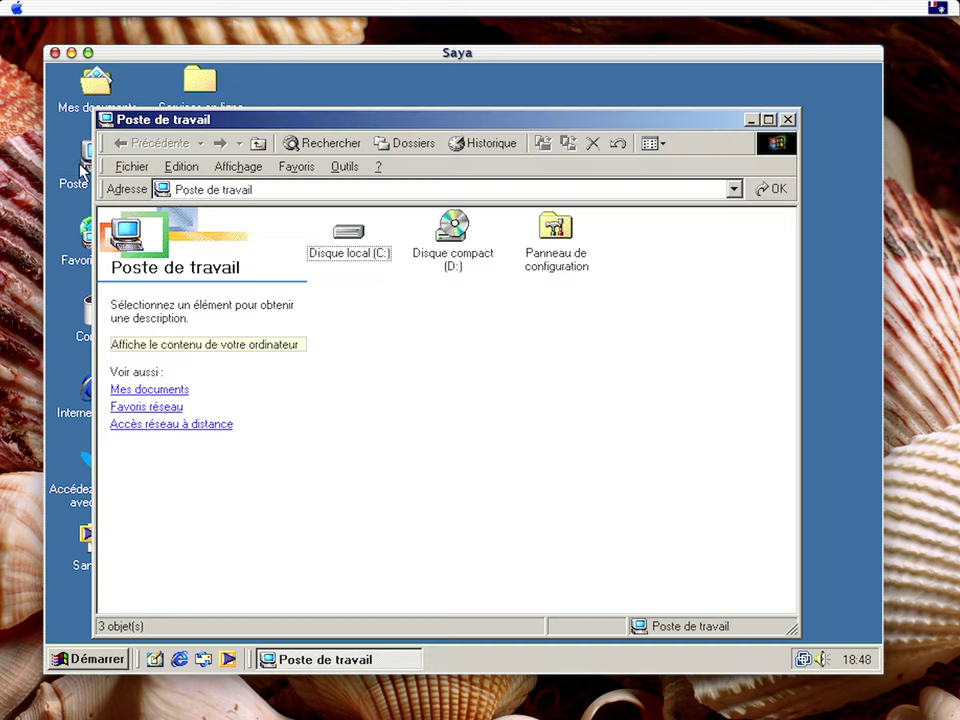
pyautogui.click(355, 238)
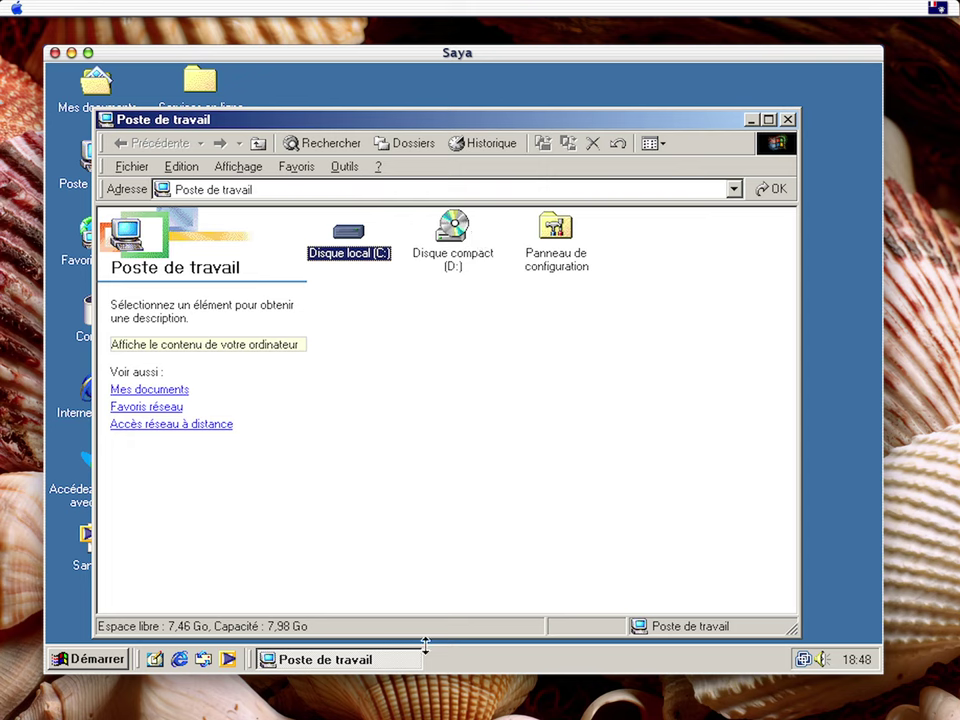
pyautogui.click(84, 660)
pyautogui.click(167, 568)
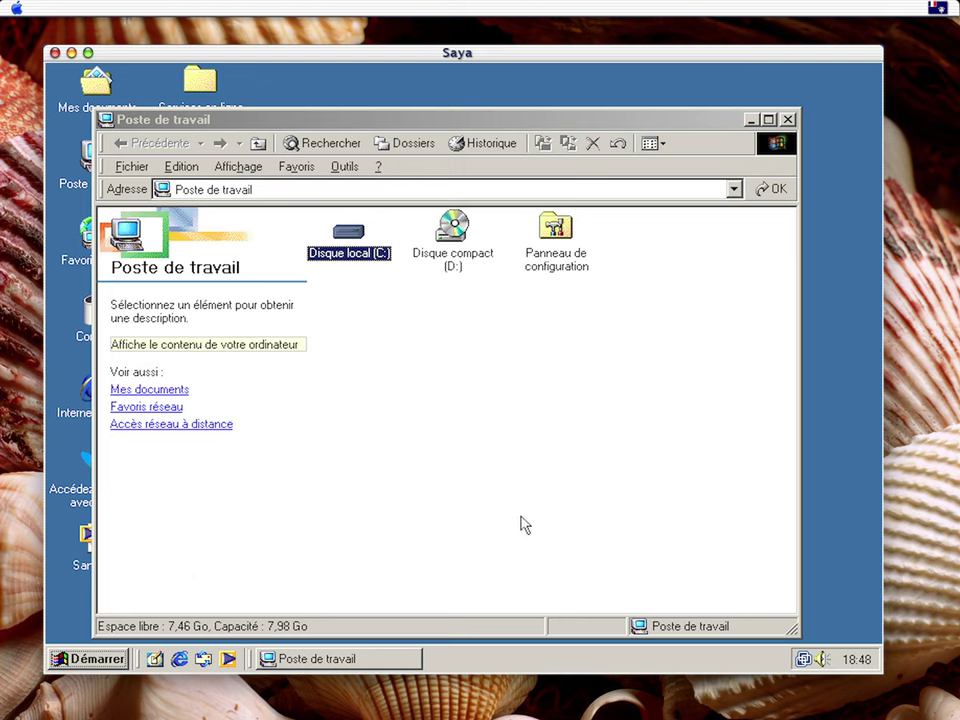
# Bring up the Fermer le programme list and end the Explorer task
pyautogui.hotkey('ctrl', 'alt', 'Delete')
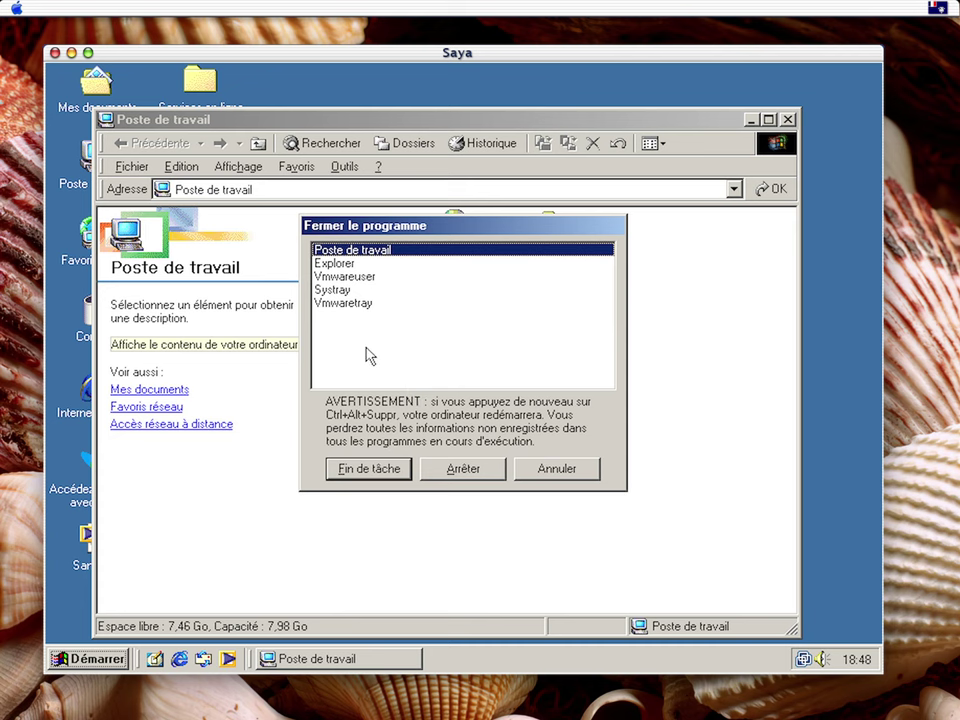
pyautogui.click(370, 263)
pyautogui.click(390, 467)
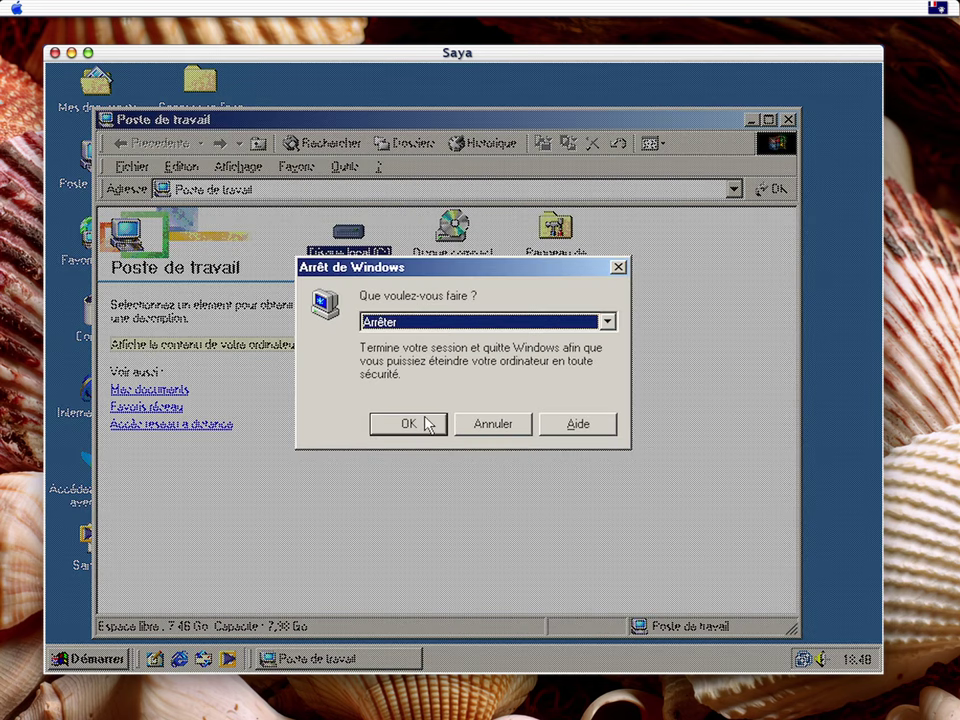
# Restart Windows with the Redémarrer option, force-ending the unresponsive program, and confirm the network logon without entering a password
pyautogui.click(450, 323)
pyautogui.click(428, 356)
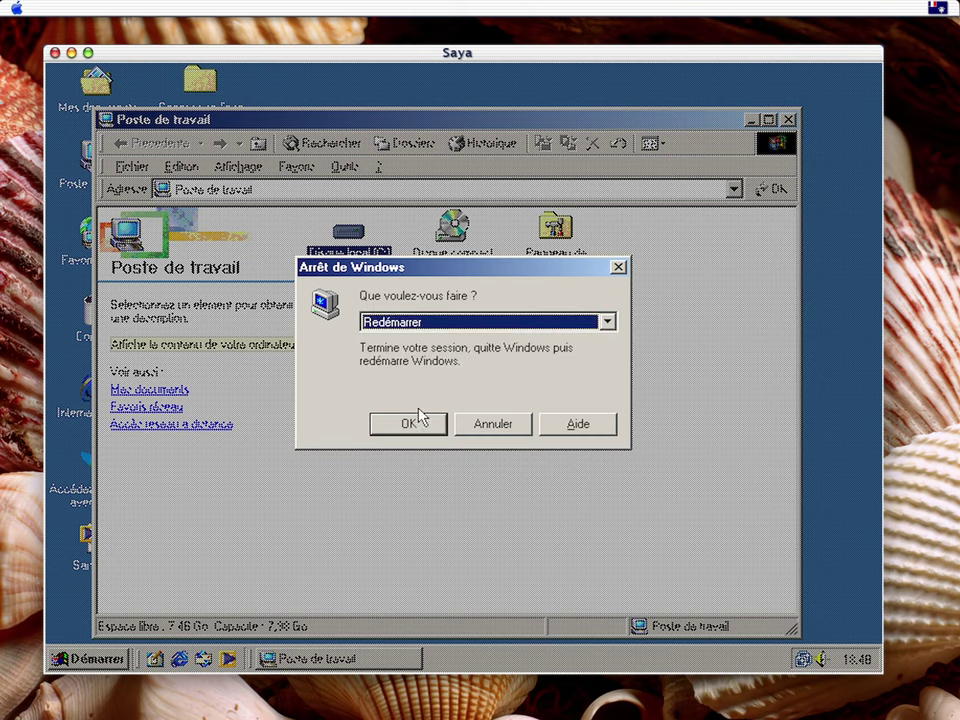
pyautogui.click(412, 422)
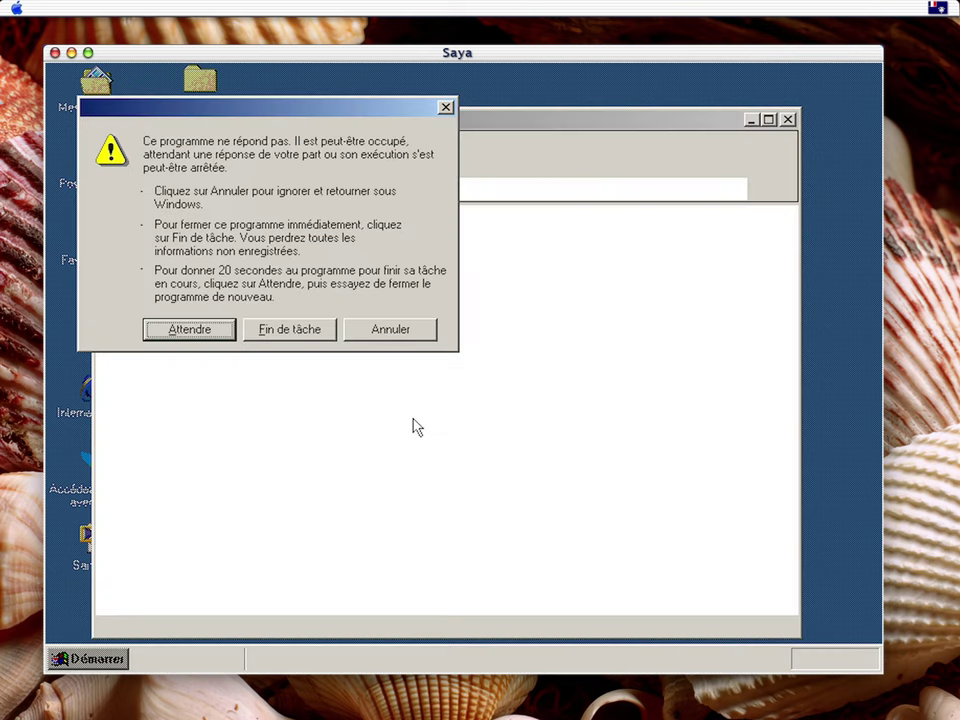
pyautogui.click(278, 333)
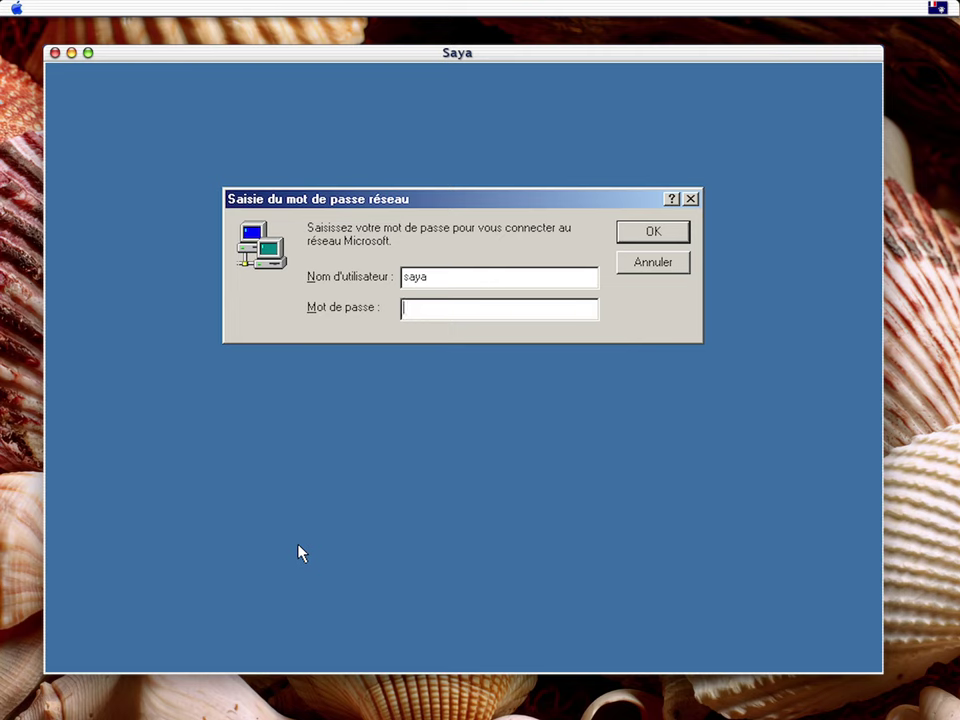
pyautogui.click(654, 233)
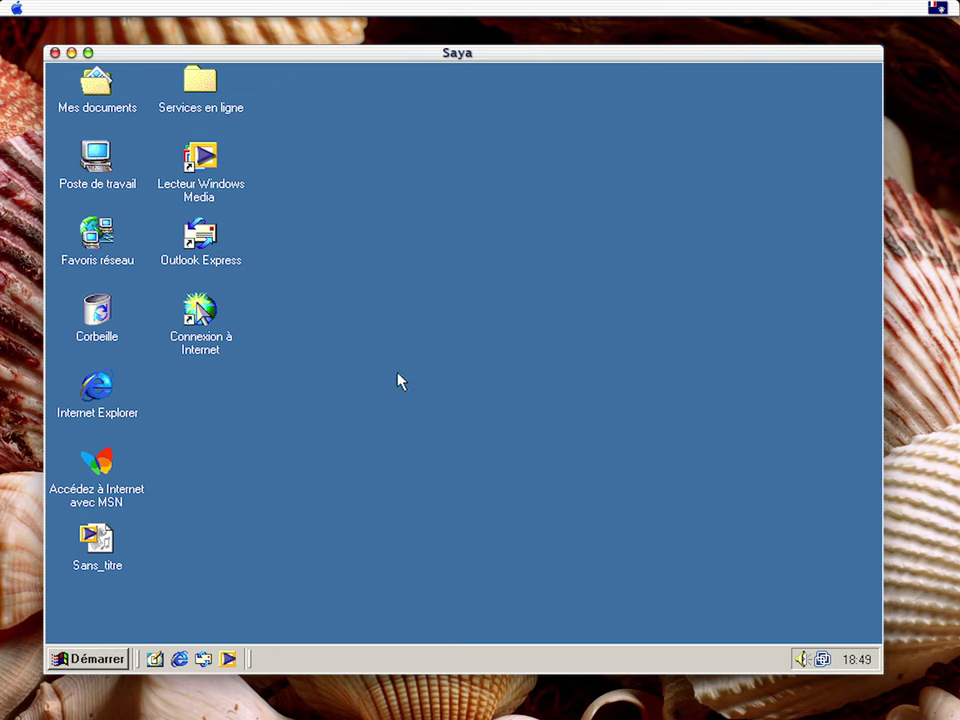
# Open Disque local (C:) from Poste de travail, show the drive's full contents and move the window slightly up
pyautogui.doubleClick(98, 150)
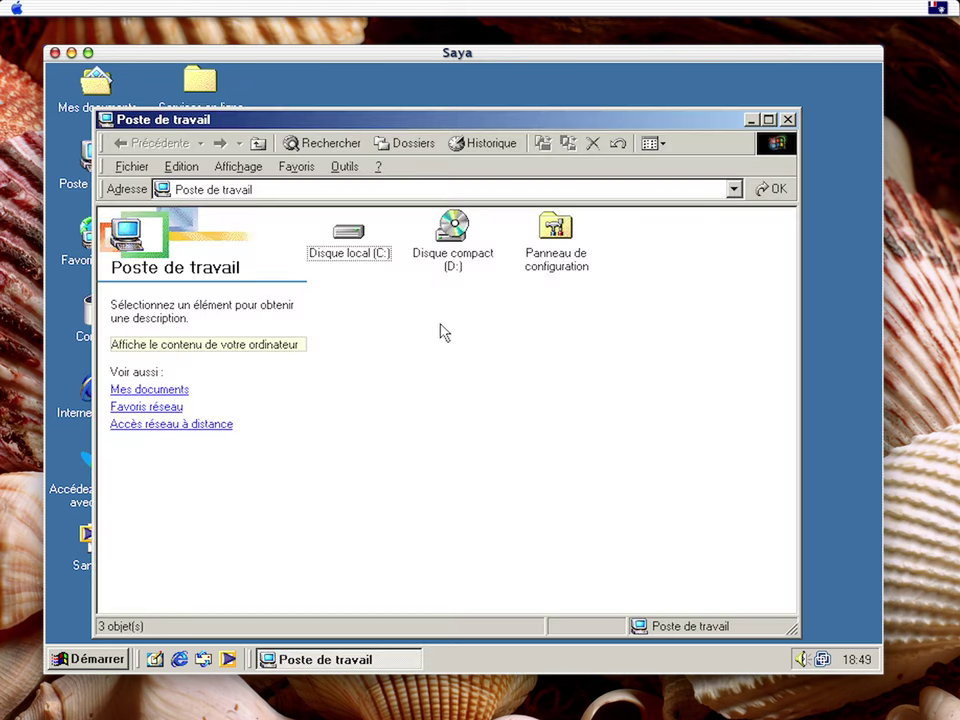
pyautogui.doubleClick(366, 252)
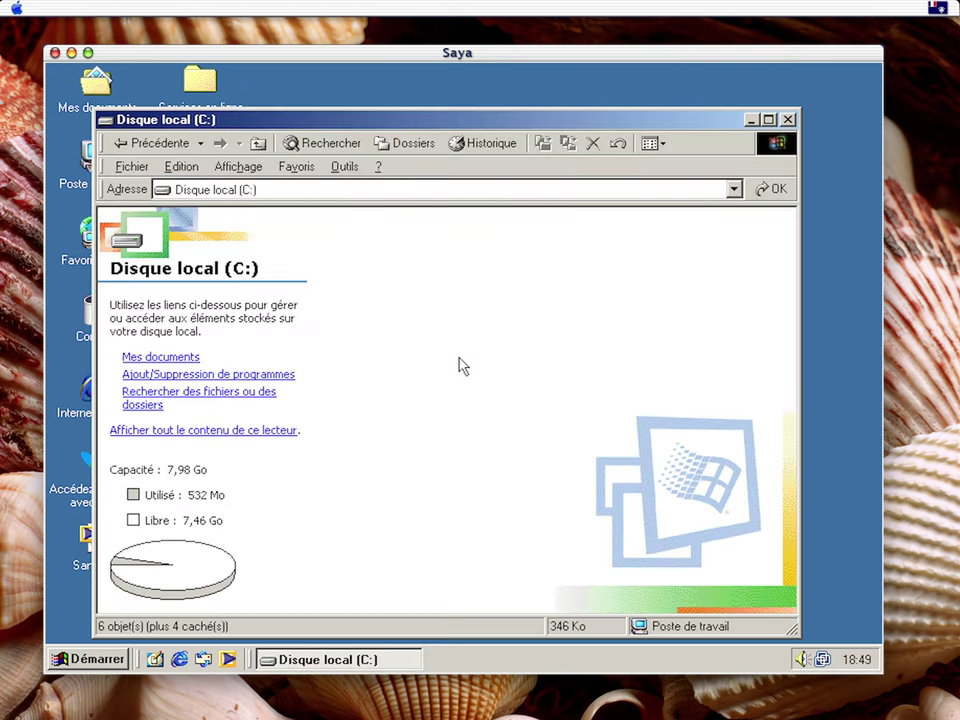
pyautogui.click(103, 430)
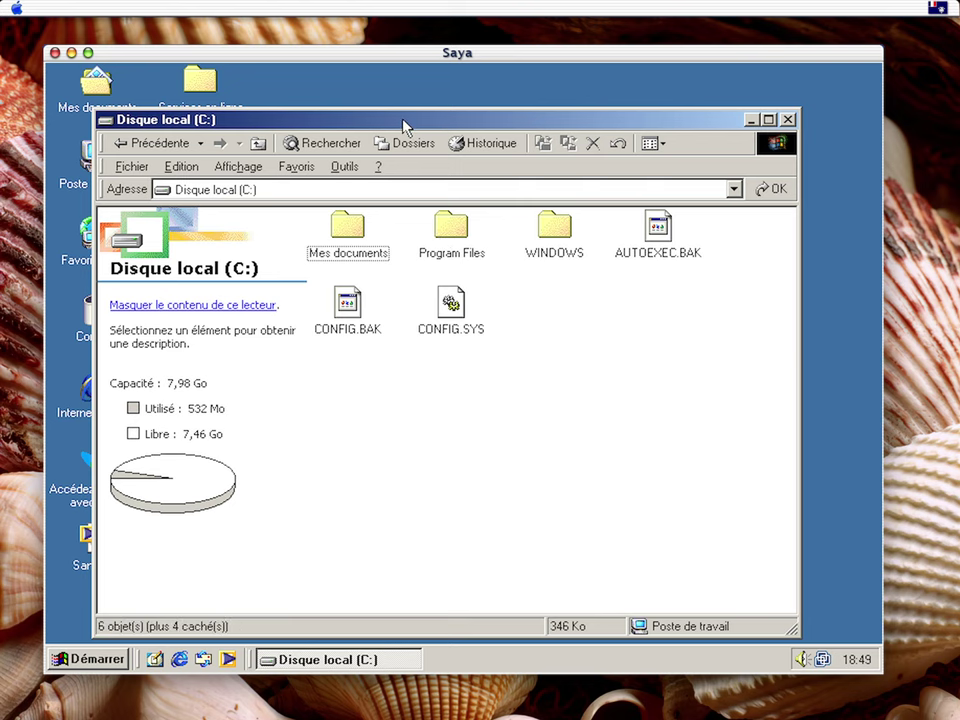
pyautogui.moveTo(403, 125); pyautogui.dragTo(430, 101)
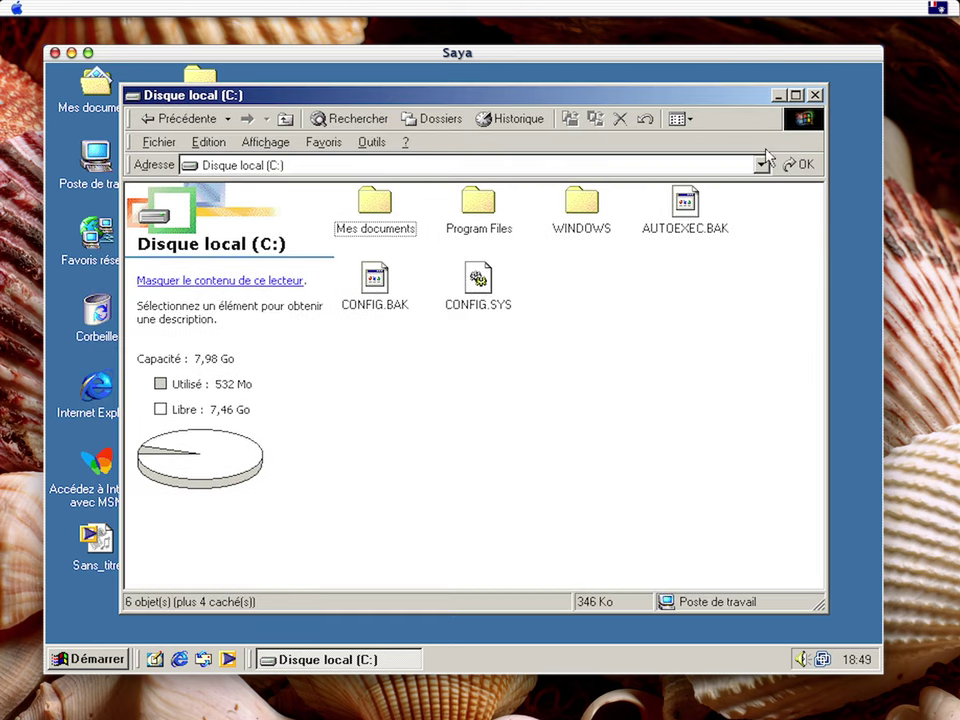
# Open the WINDOWS folder, show all its contents to look through the files, and return to Disque local (C:)
pyautogui.doubleClick(583, 205)
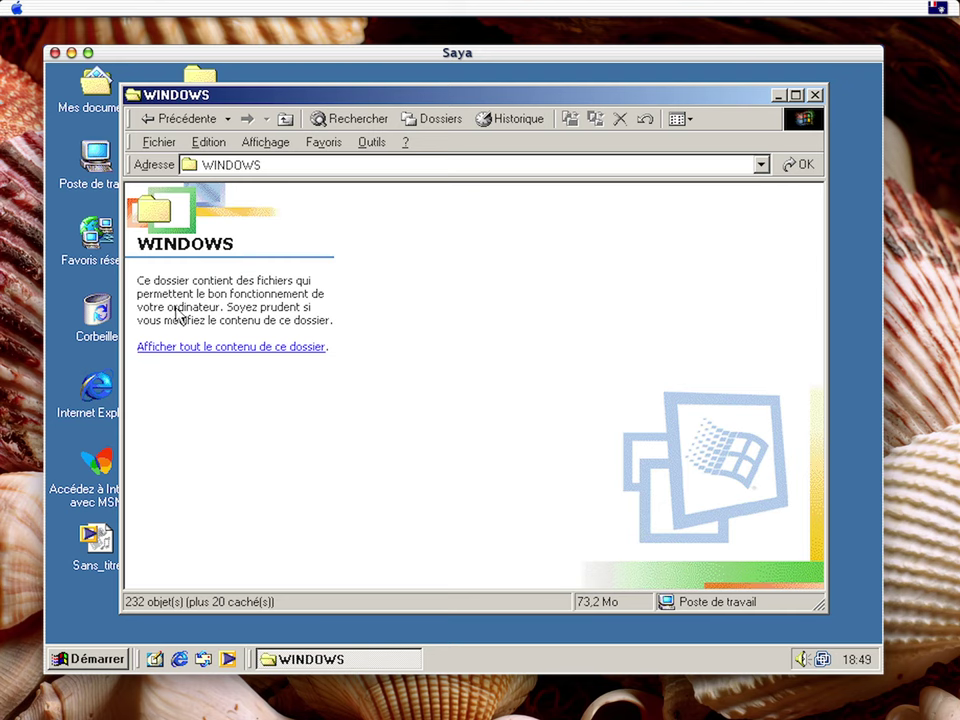
pyautogui.click(184, 347)
pyautogui.scroll(-5, 635, 326)
pyautogui.scroll(-5, 560, 315)
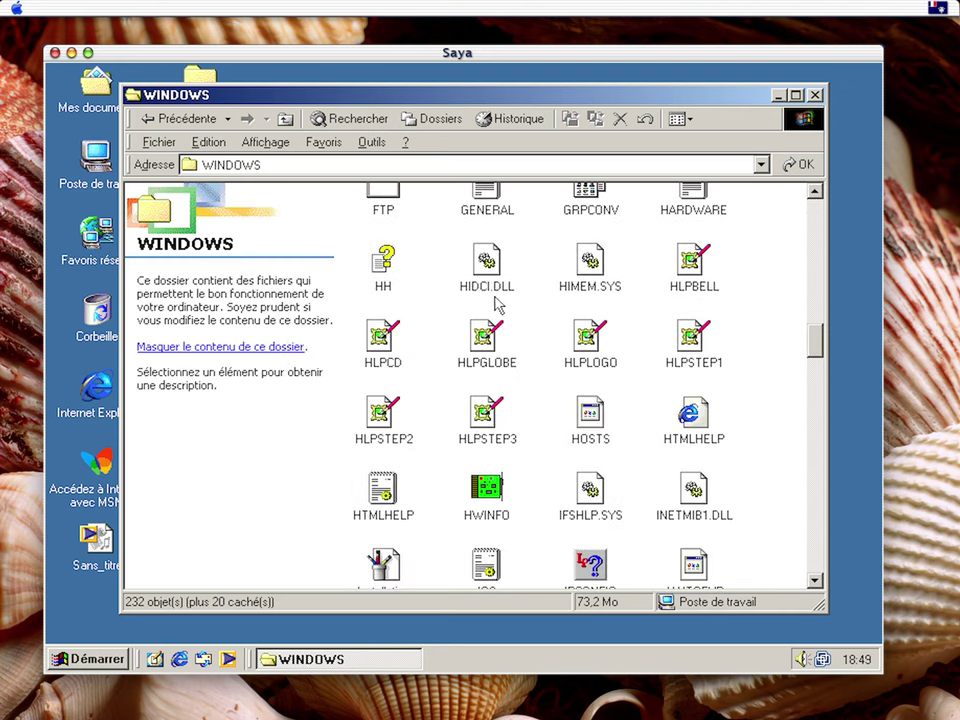
pyautogui.scroll(8, 450, 320)
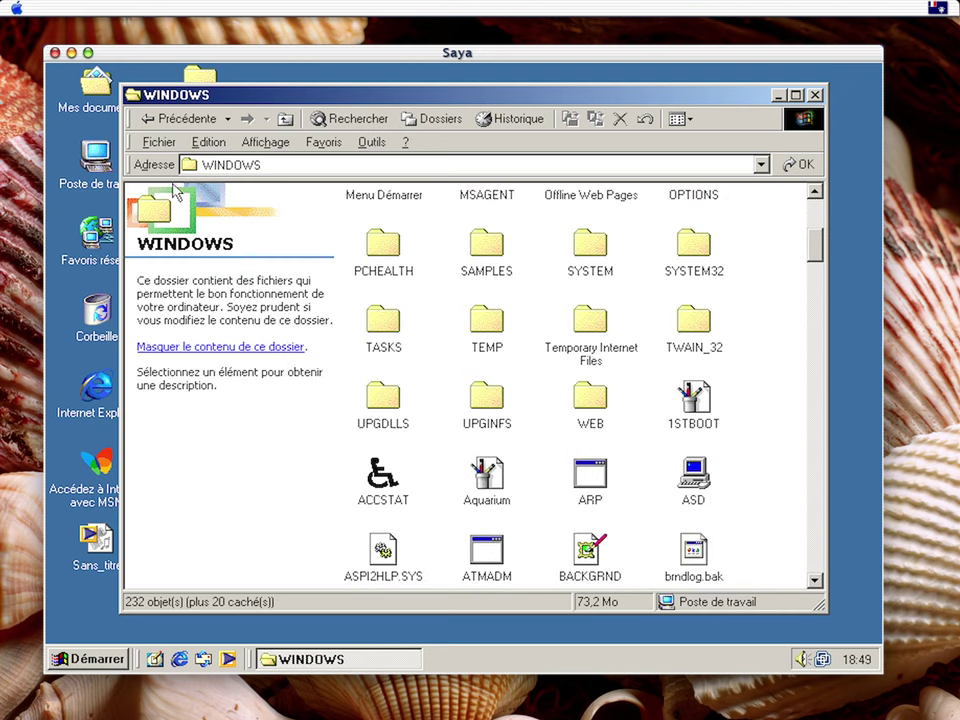
pyautogui.click(145, 118)
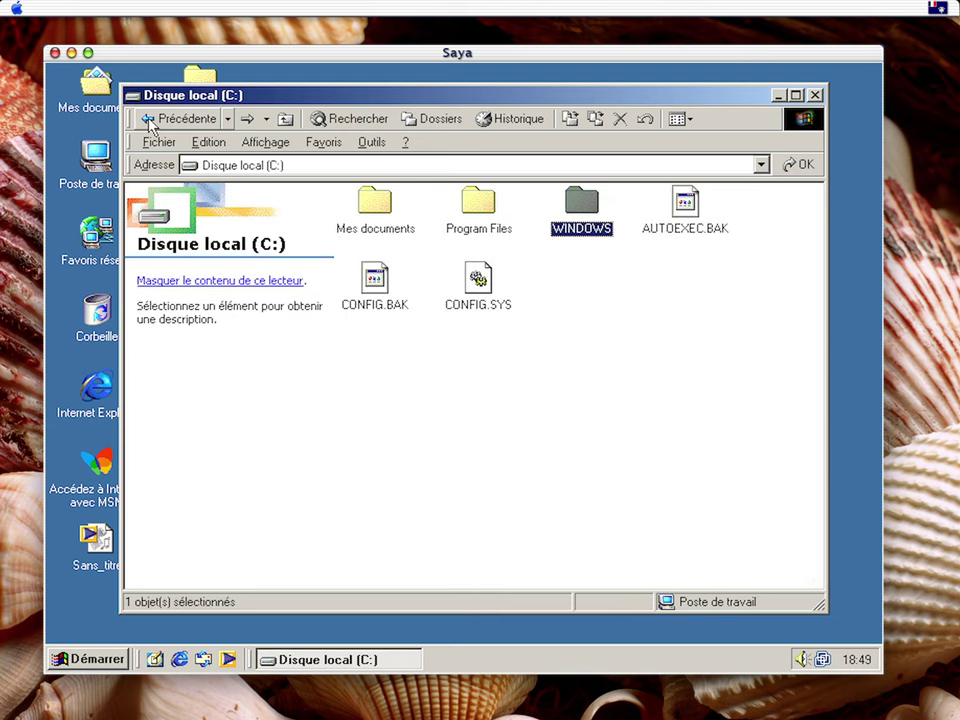
# View the toolbar customization options of the Explorer window and close them without changes
pyautogui.rightClick(706, 115)
pyautogui.click(742, 201)
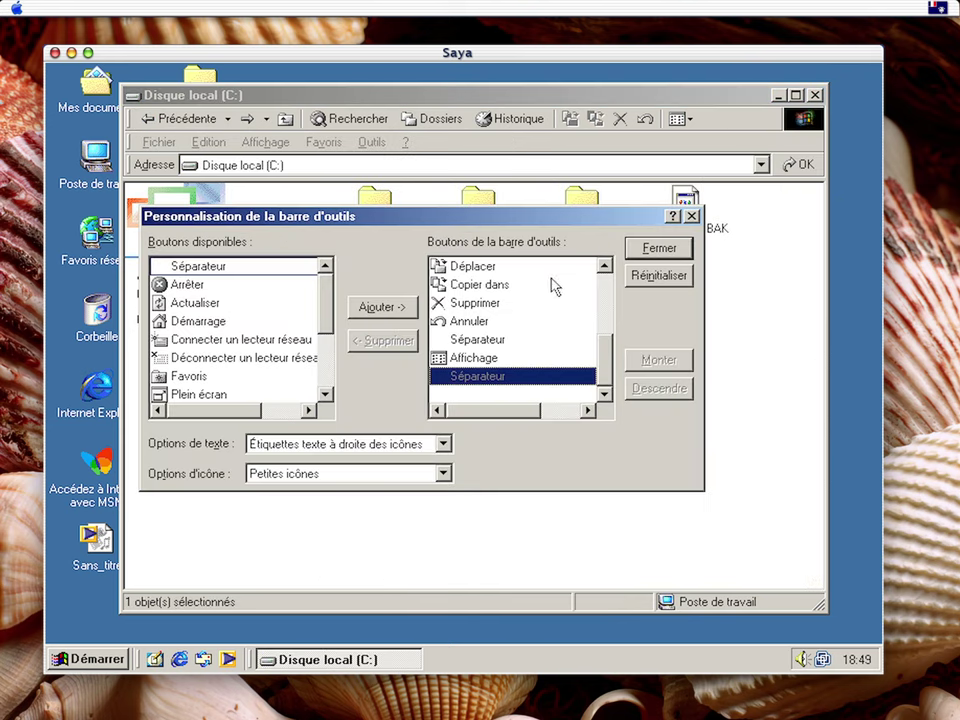
pyautogui.click(692, 216)
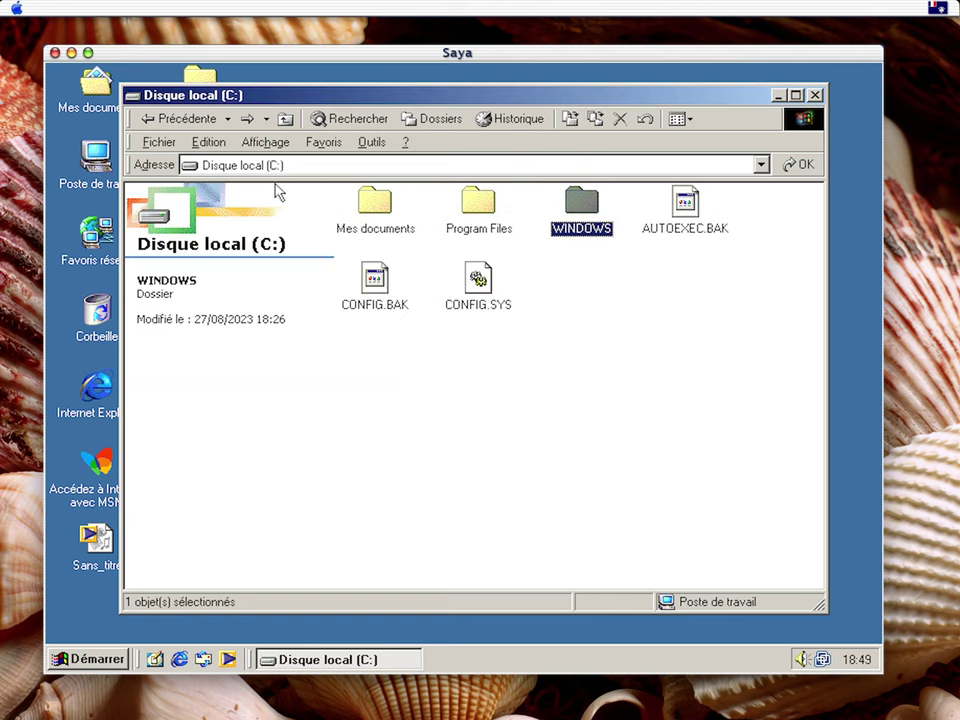
# Rearrange the Explorer toolbars so the menu bar sits above the standard buttons and the address bar has its own row below
pyautogui.moveTo(128, 142); pyautogui.dragTo(131, 118)
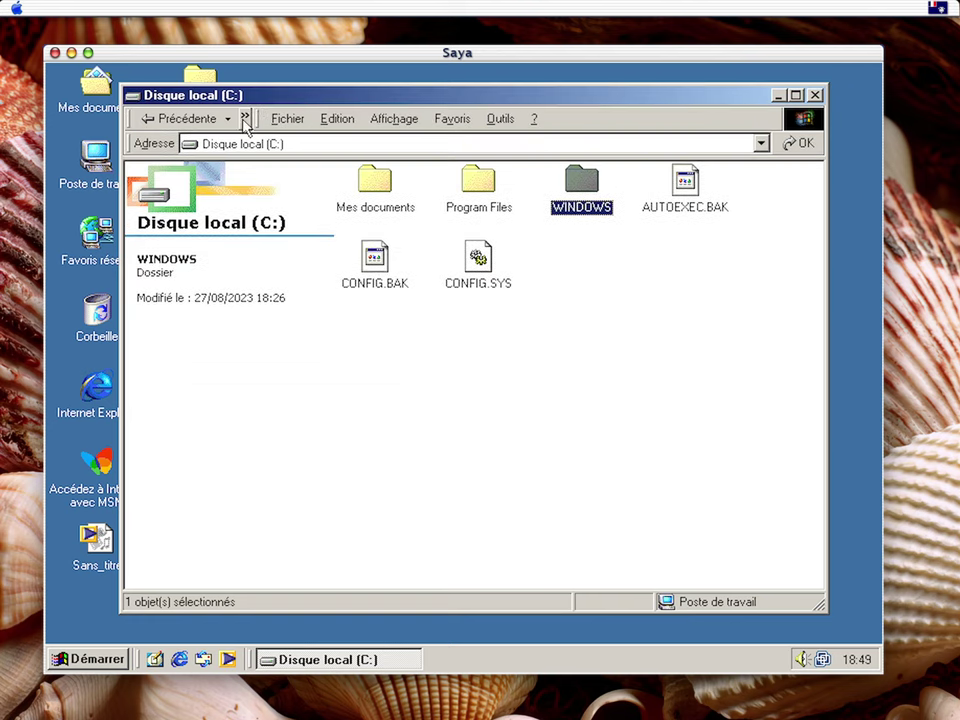
pyautogui.moveTo(128, 118); pyautogui.dragTo(130, 143)
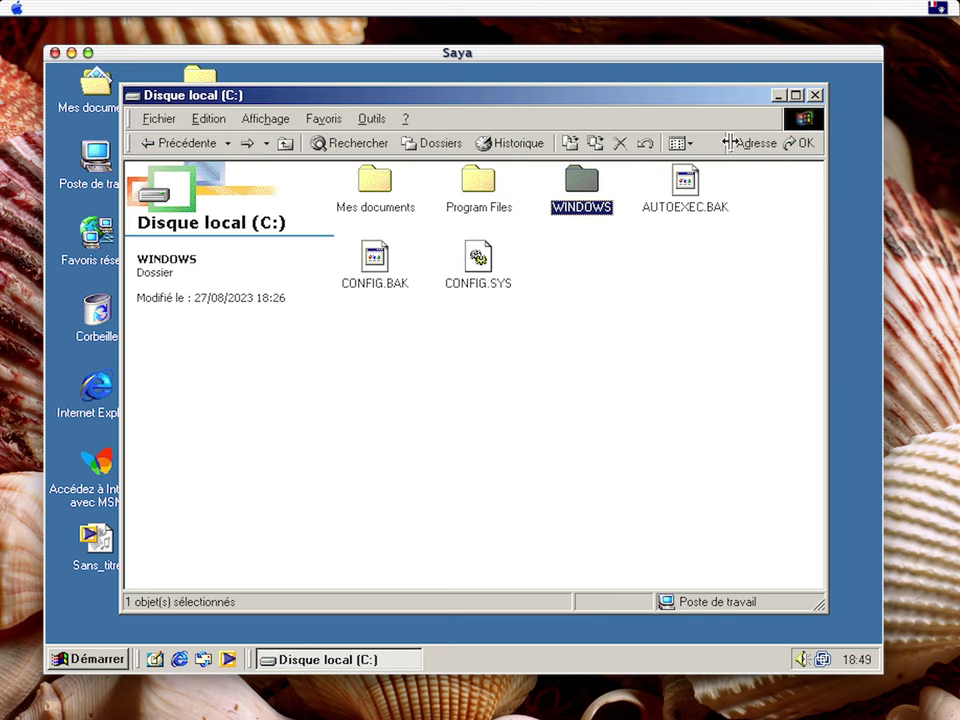
pyautogui.moveTo(727, 143); pyautogui.dragTo(735, 179)
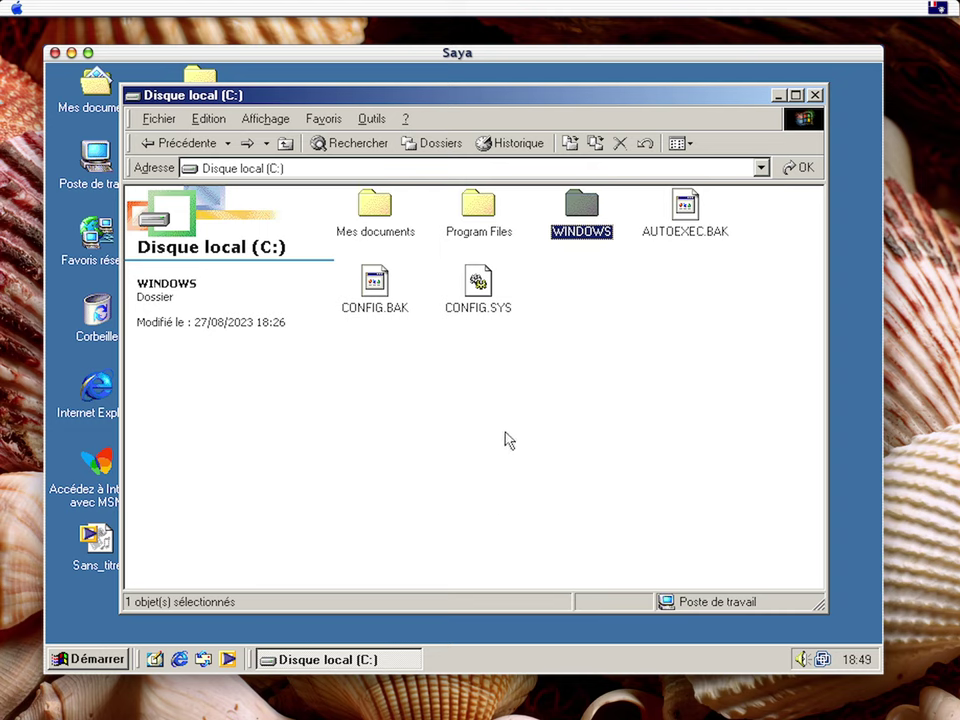
# Open Mes images inside Mes documents, select all eight pictures and clear the selection
pyautogui.doubleClick(392, 230)
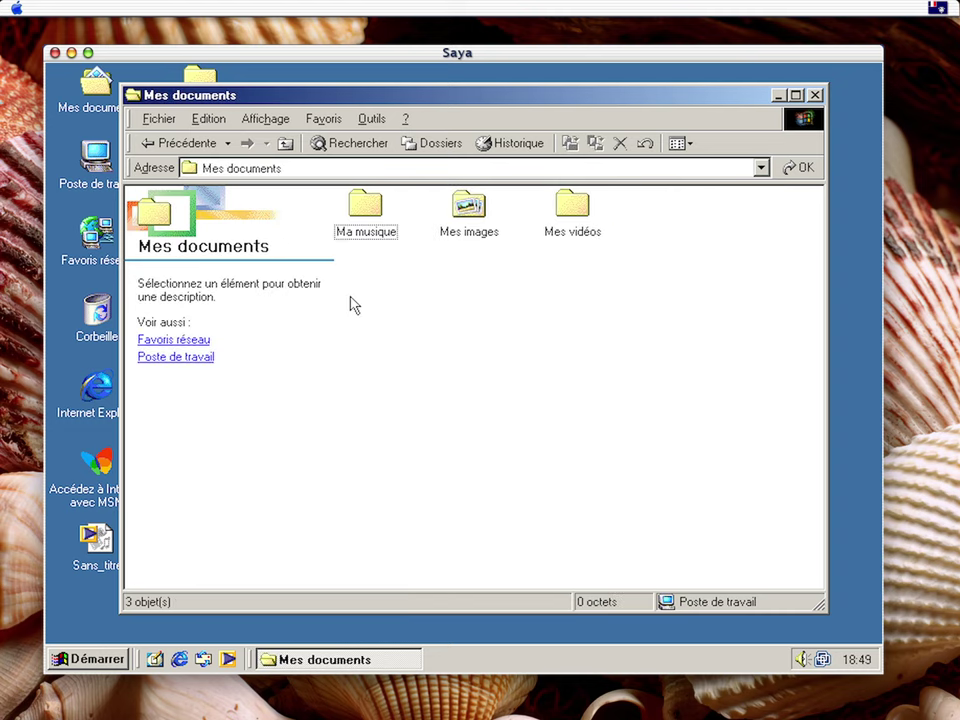
pyautogui.doubleClick(489, 208)
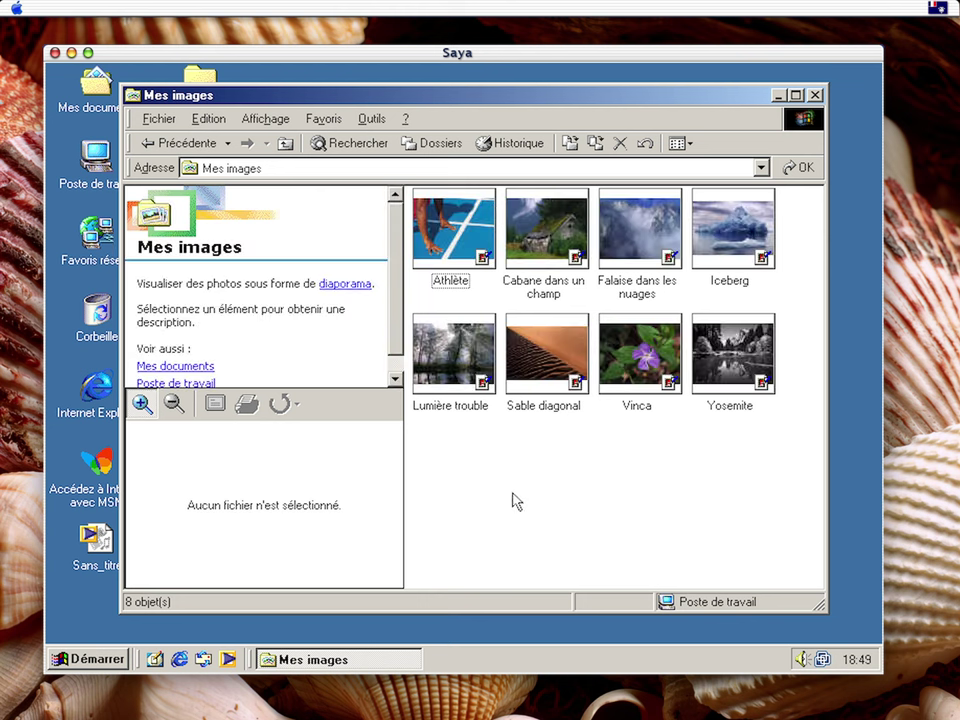
pyautogui.moveTo(720, 422); pyautogui.dragTo(407, 193)
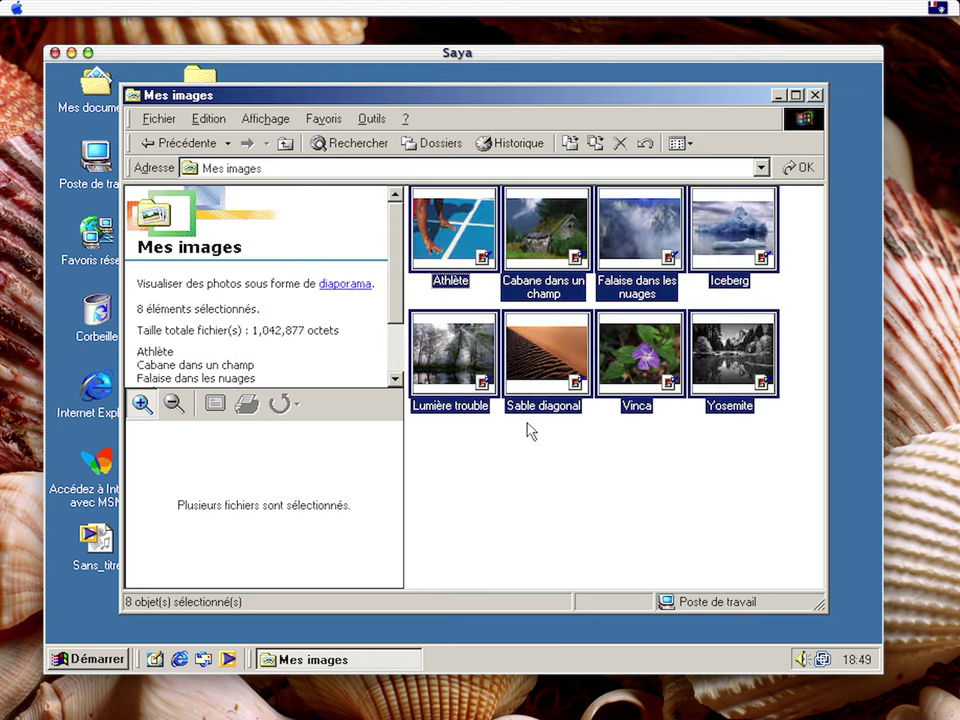
pyautogui.click(504, 443)
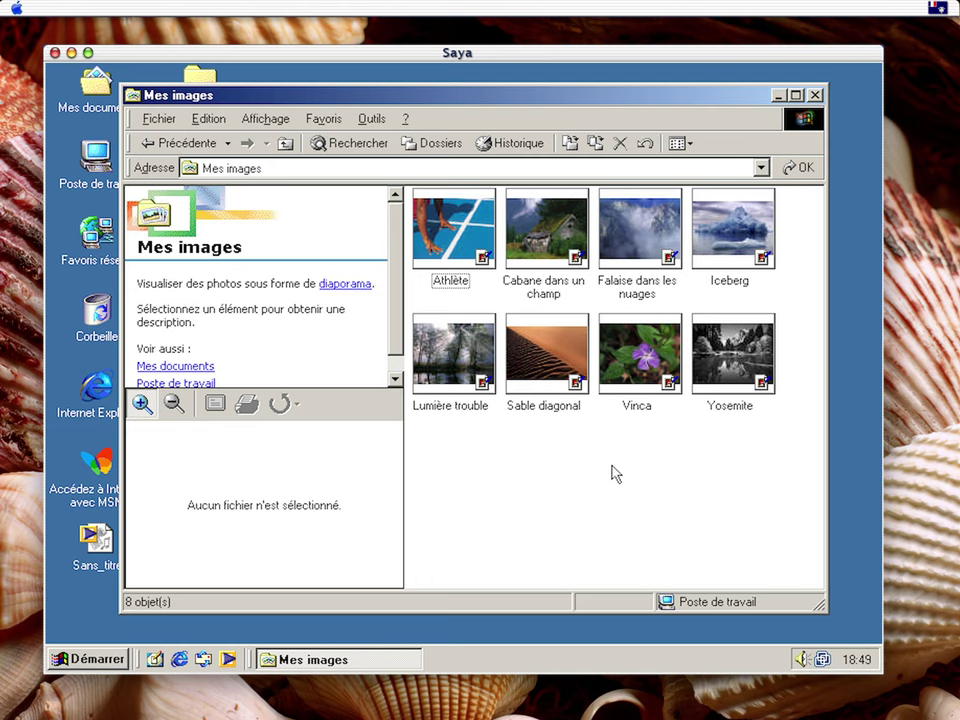
# Open the Athlète picture in the image preview and move its window around over the Mes images folder
pyautogui.doubleClick(452, 225)
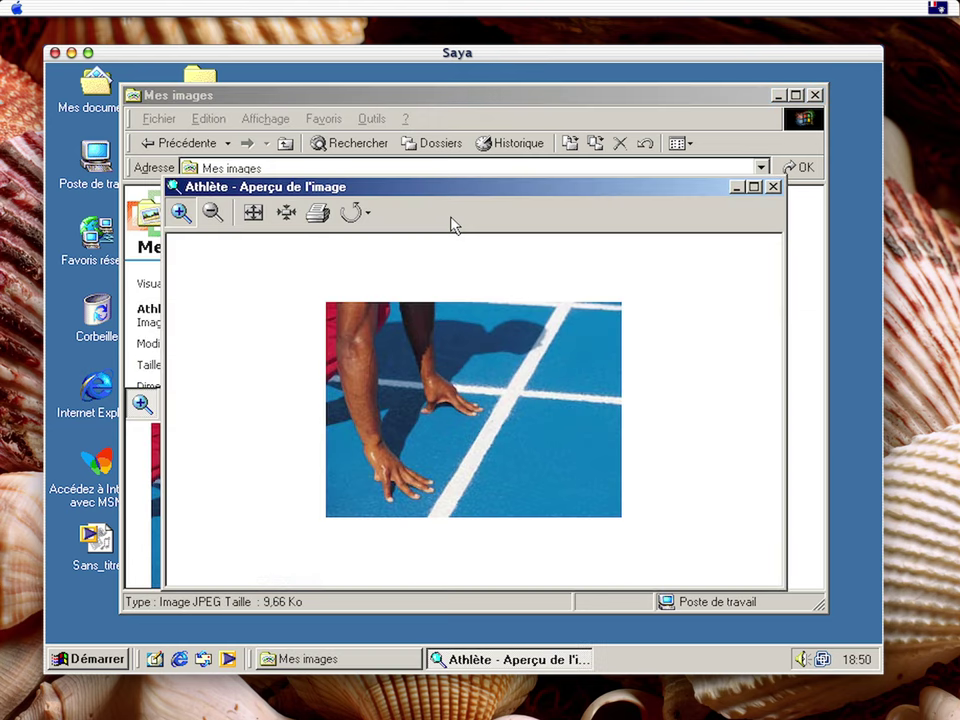
pyautogui.moveTo(432, 195); pyautogui.dragTo(390, 84)
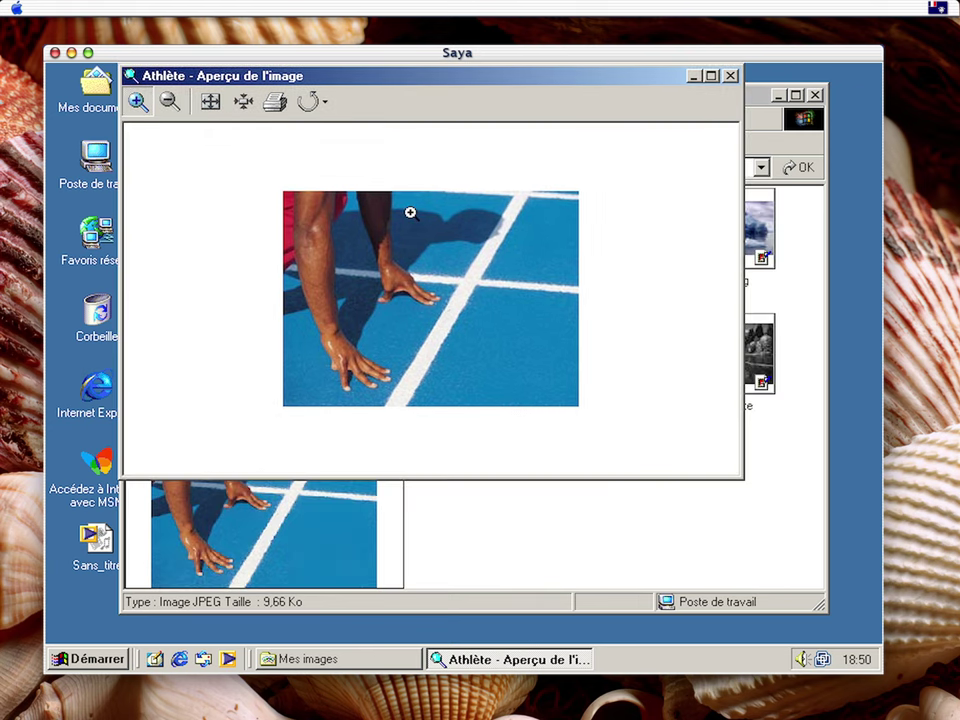
pyautogui.moveTo(461, 81); pyautogui.dragTo(448, 191)
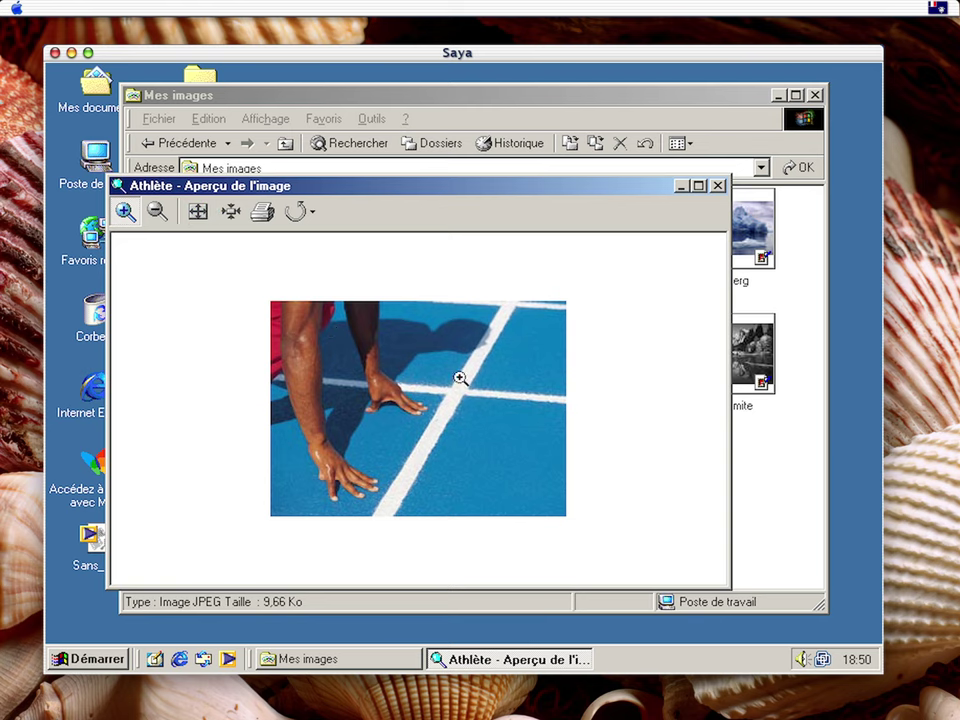
pyautogui.moveTo(523, 193); pyautogui.dragTo(579, 141)
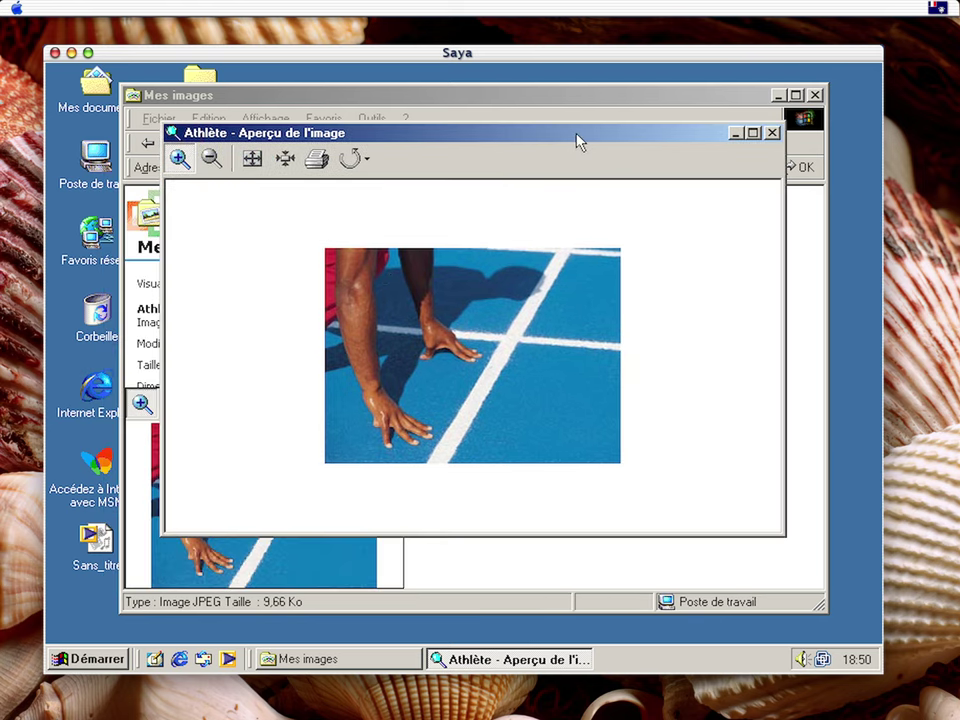
# Zoom in repeatedly on the Athlète picture, restore its actual size and close the preview
pyautogui.click(452, 422)
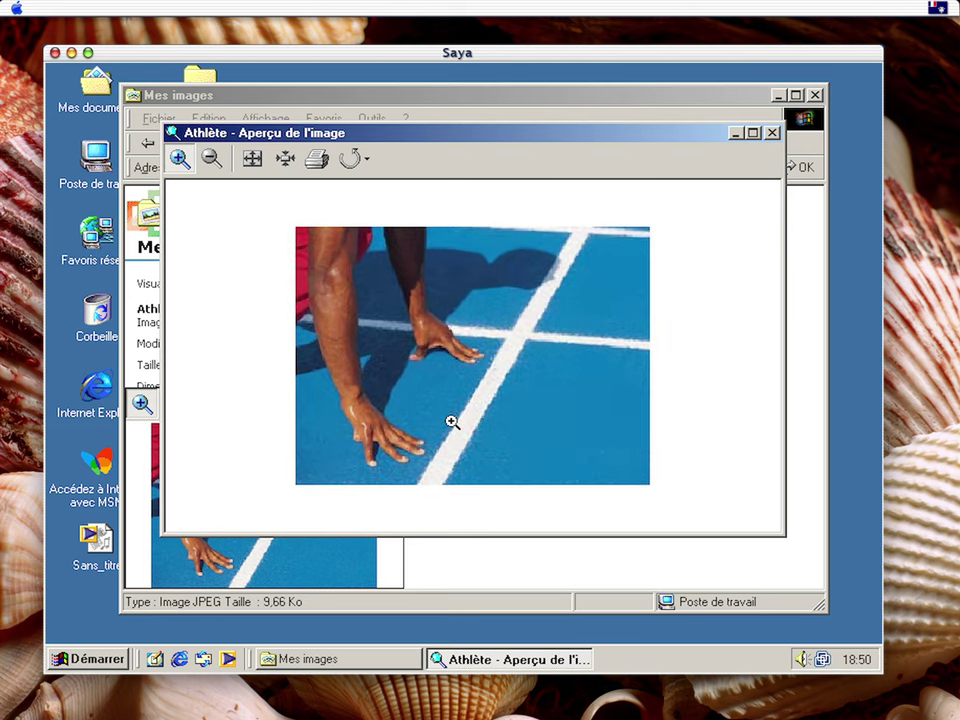
pyautogui.rightClick(441, 364)
pyautogui.click(493, 373)
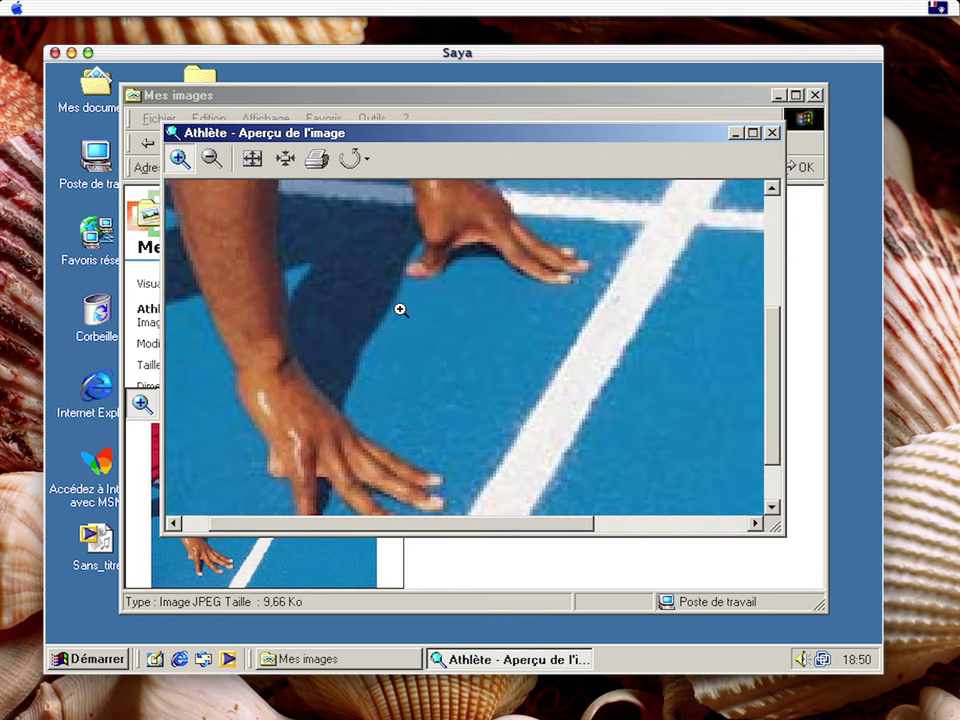
pyautogui.click(343, 199)
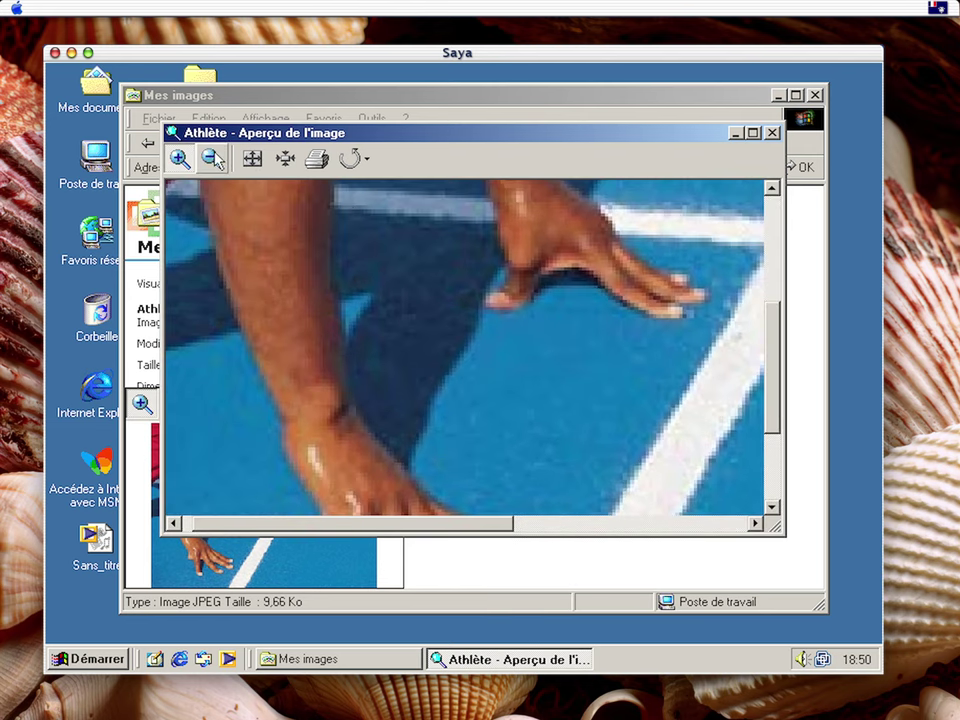
pyautogui.click(287, 162)
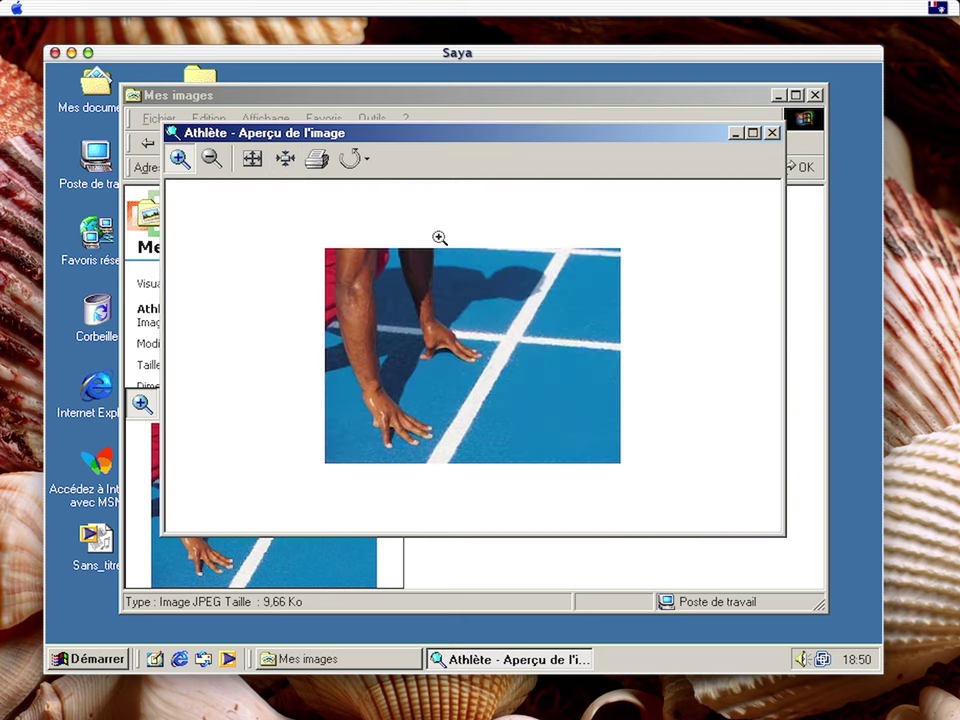
pyautogui.click(772, 132)
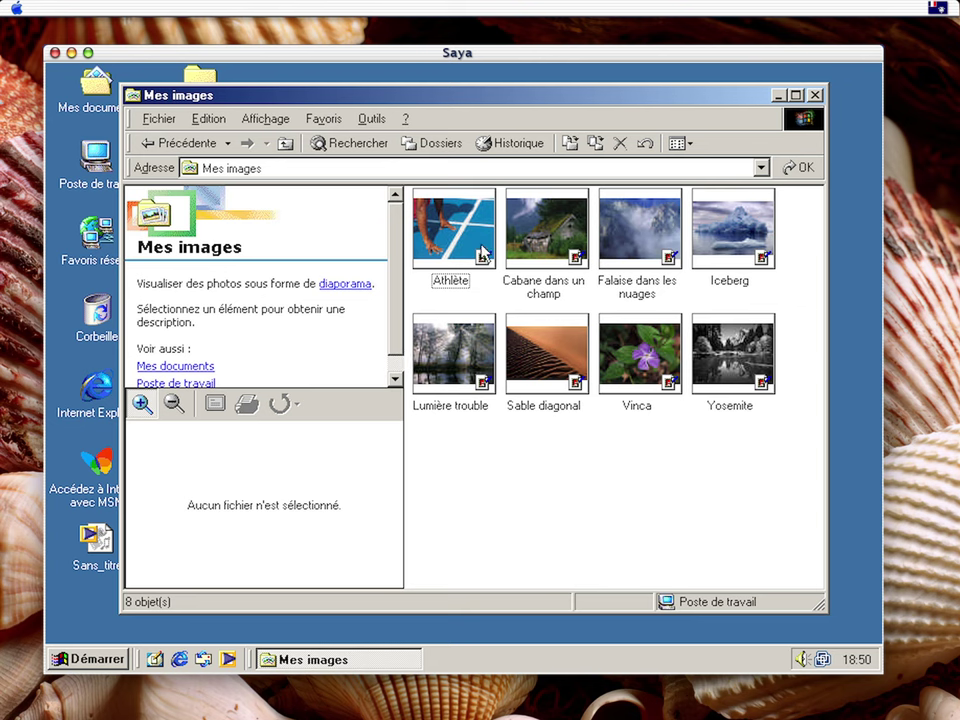
# Select all eight pictures in Mes images, open them together in the image preview, and close it
pyautogui.click(483, 253)
pyautogui.press('Right')
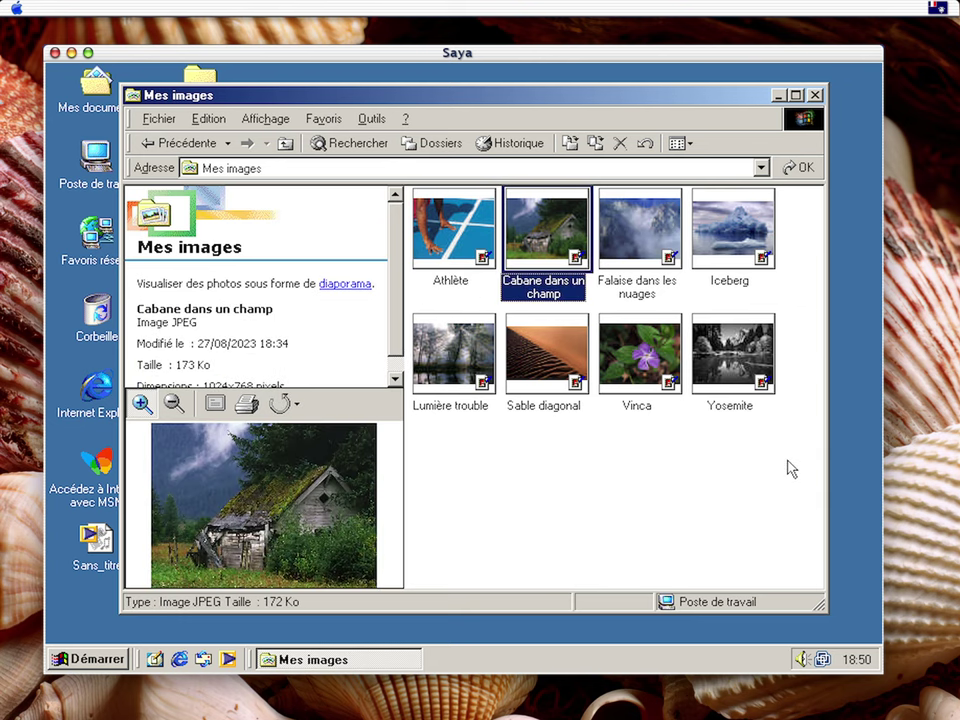
pyautogui.moveTo(790, 468); pyautogui.dragTo(463, 220)
pyautogui.doubleClick(445, 227)
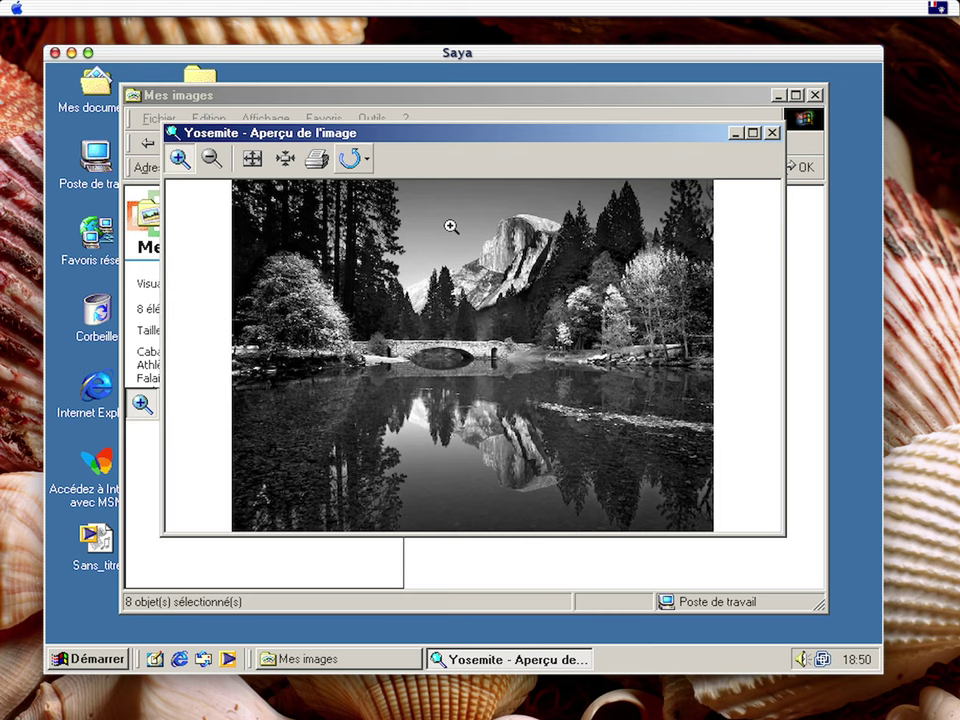
pyautogui.click(772, 133)
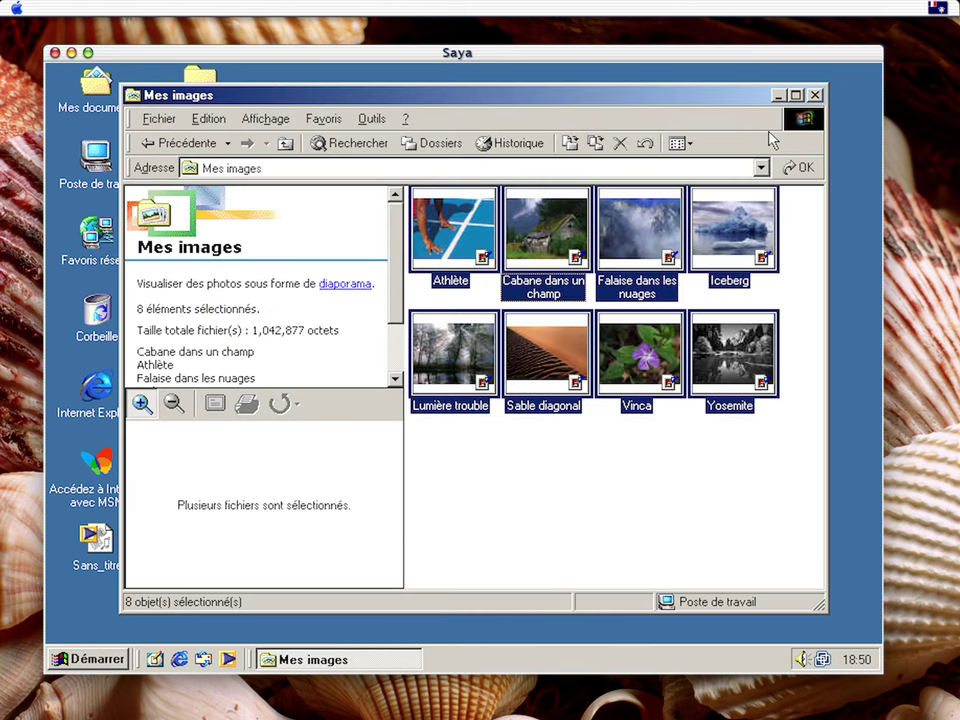
pyautogui.click(574, 446)
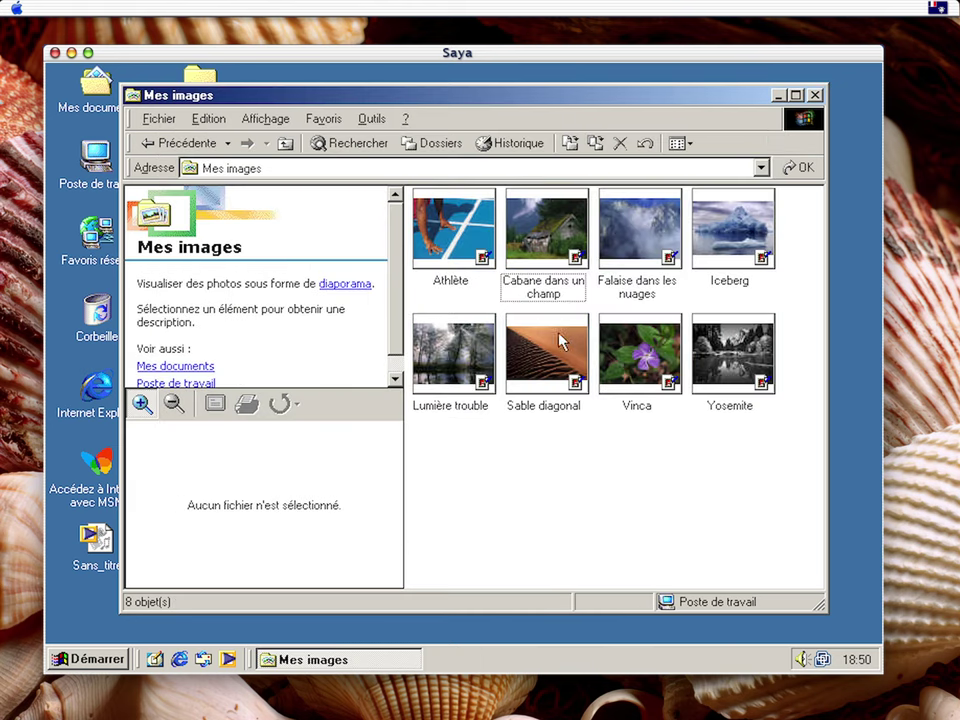
# Open Falaise dans les nuages in the image preview, zoom in on it once and close the preview
pyautogui.rightClick(637, 236)
pyautogui.click(560, 450)
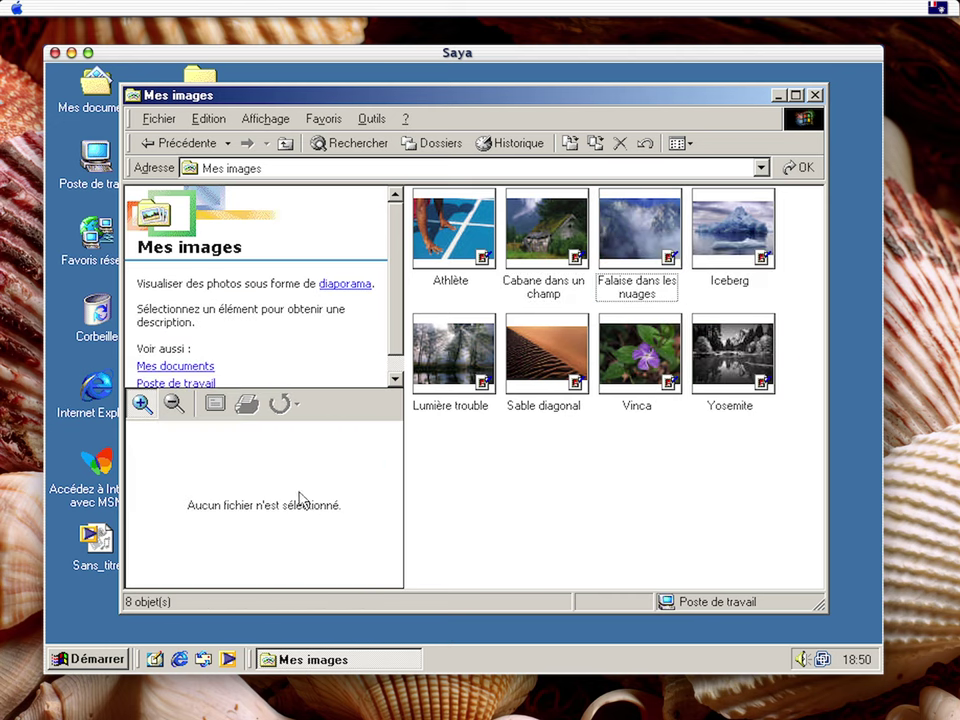
pyautogui.doubleClick(624, 212)
pyautogui.rightClick(416, 328)
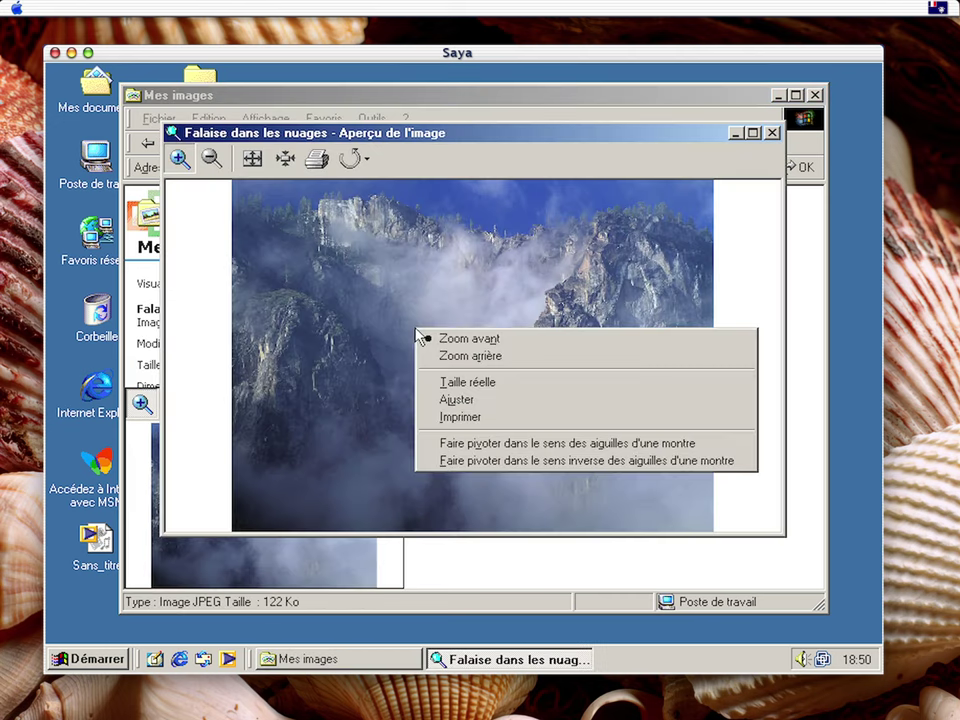
pyautogui.click(699, 262)
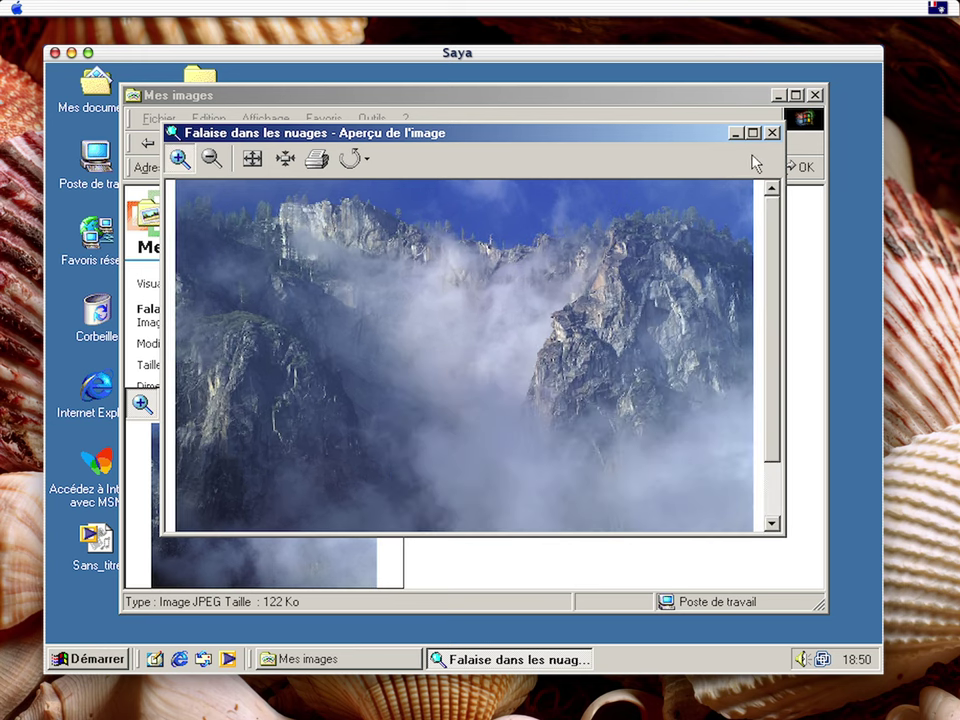
pyautogui.click(773, 132)
# Minimize Mes images, open the desktop's display properties and choose the Arbres enneigés wallpaper
pyautogui.click(777, 95)
pyautogui.rightClick(520, 240)
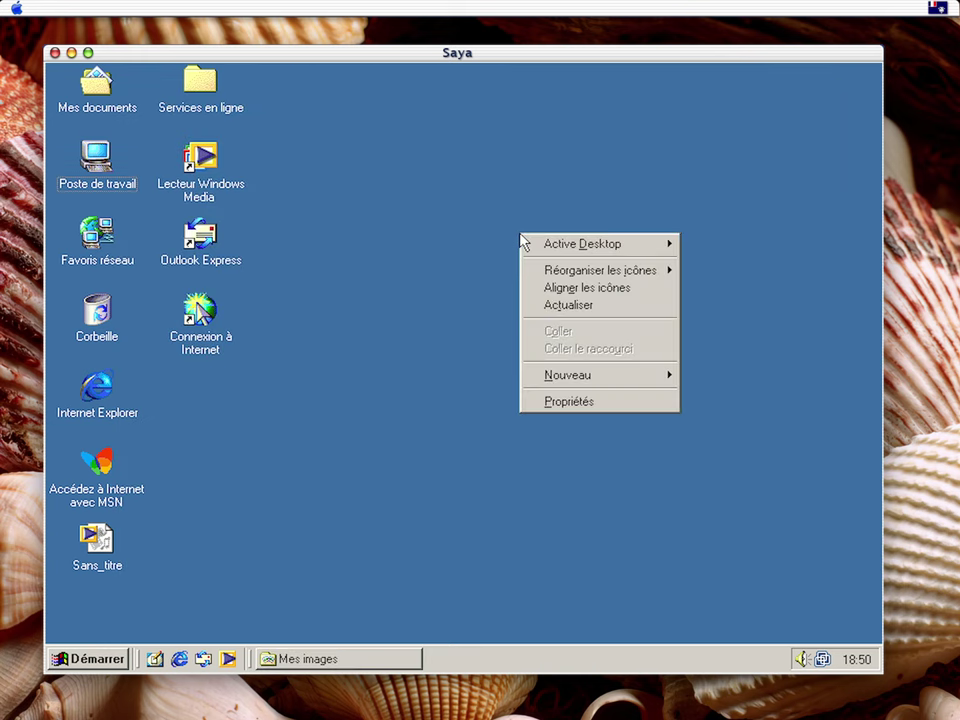
pyautogui.click(572, 402)
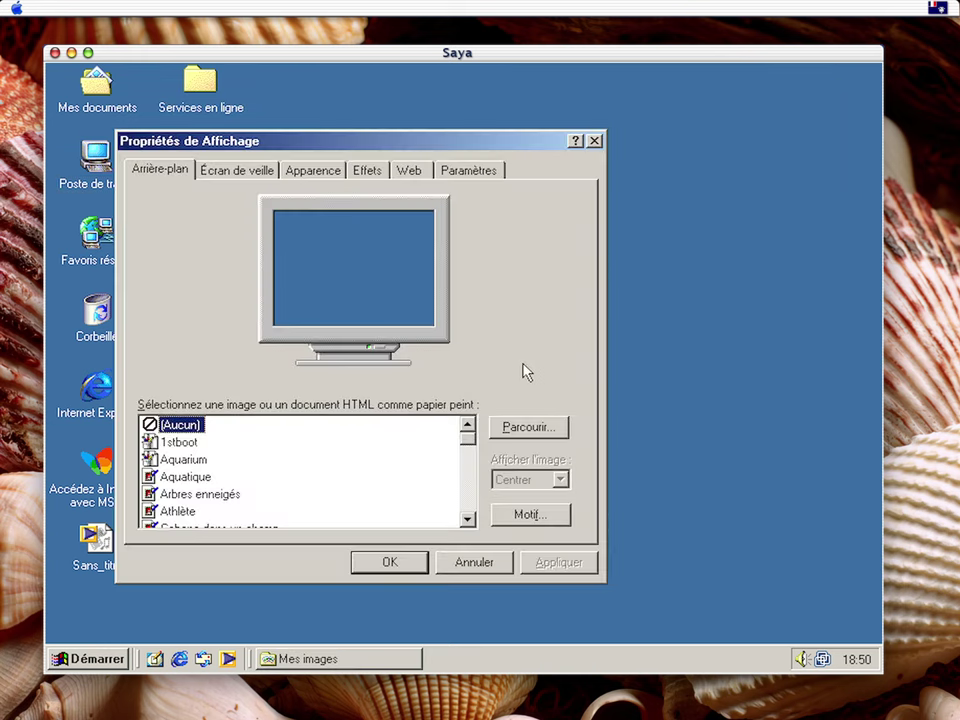
pyautogui.scroll(-1, 298, 497)
pyautogui.click(182, 443)
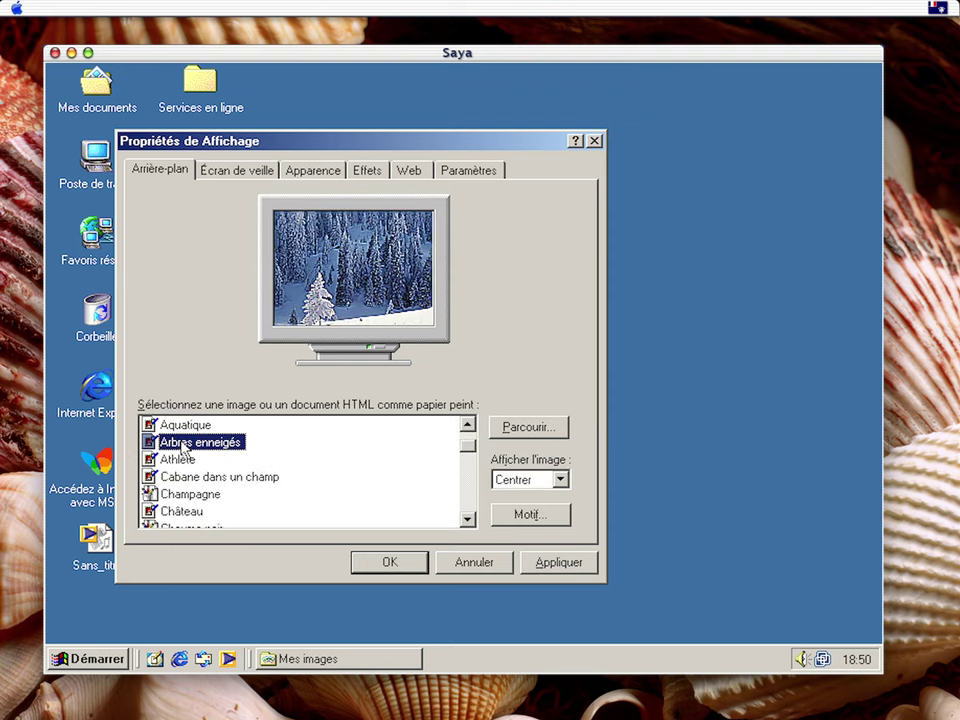
# Try the Mosaïque layout, apply the wallpaper as Étirer with Active Desktop enabled, and close the display properties
pyautogui.click(560, 480)
pyautogui.click(546, 511)
pyautogui.click(560, 480)
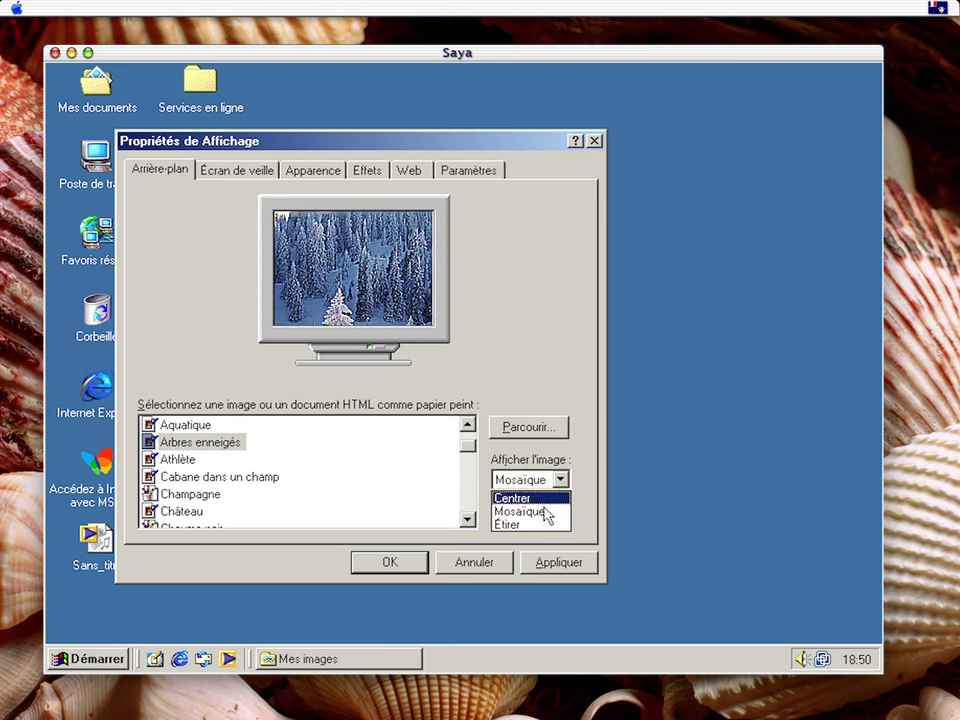
pyautogui.click(537, 524)
pyautogui.click(560, 563)
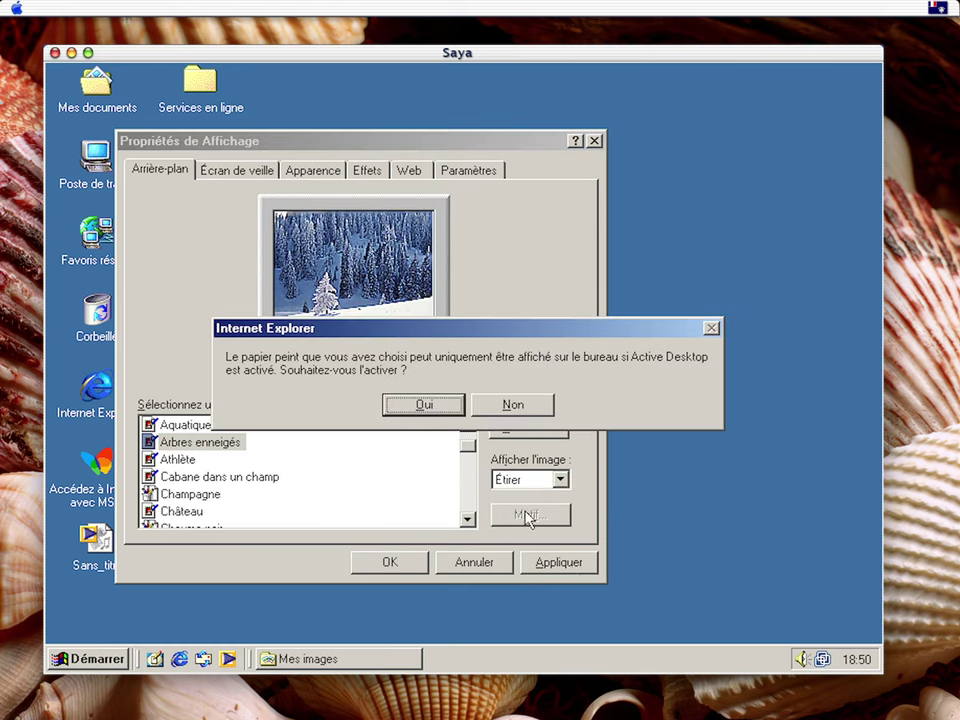
pyautogui.click(424, 405)
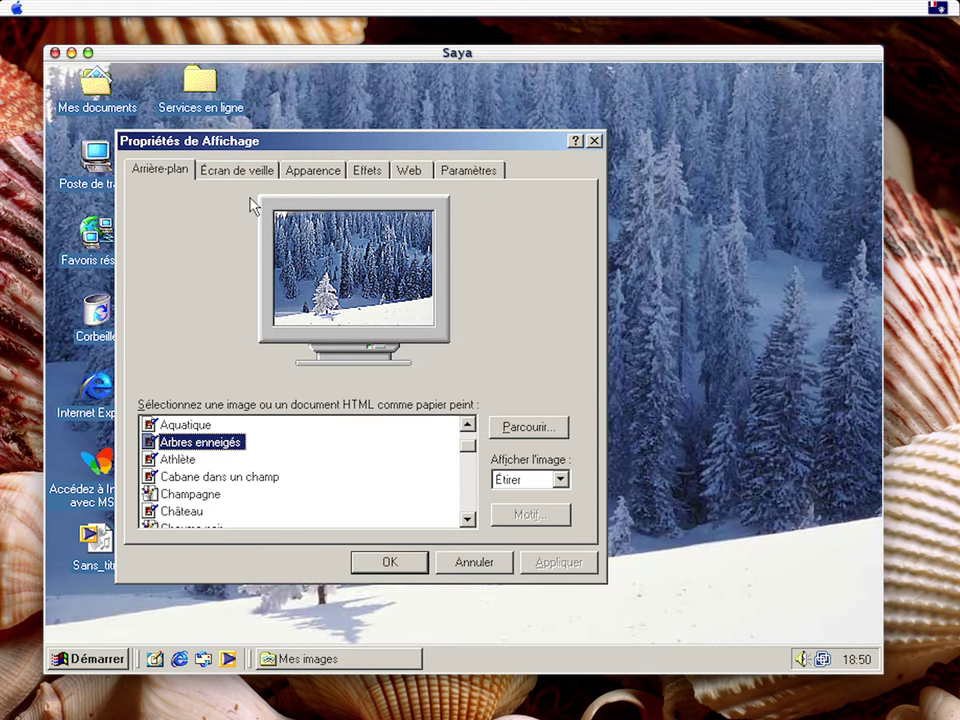
pyautogui.click(594, 141)
# Show the Ma page d'accueil element on the desktop and narrow it to about the right half
pyautogui.rightClick(437, 316)
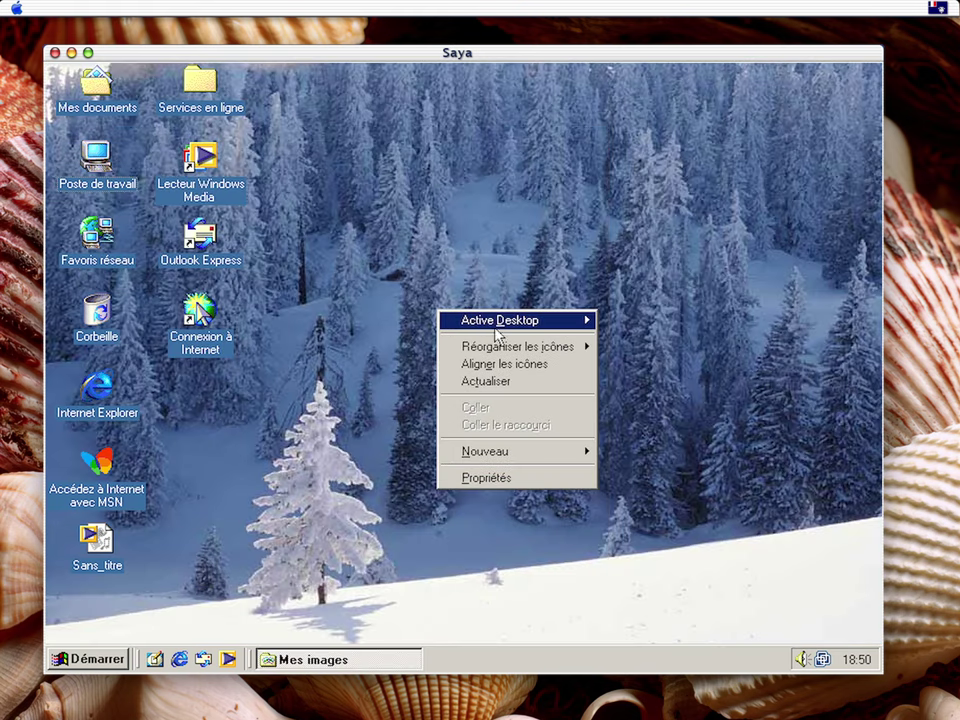
pyautogui.moveTo(497, 333)
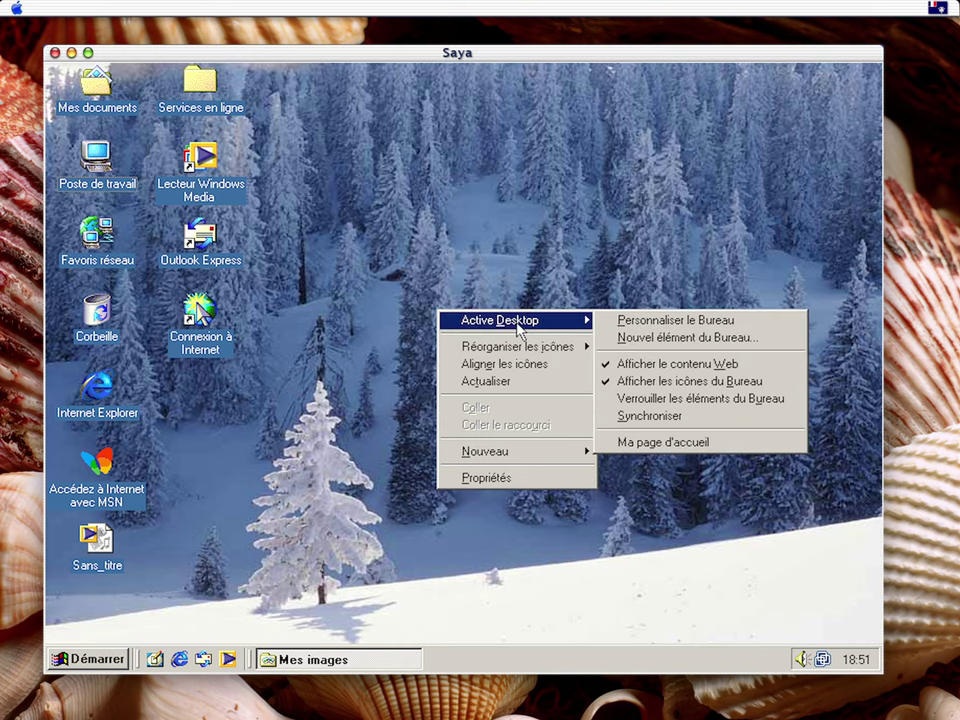
pyautogui.click(672, 443)
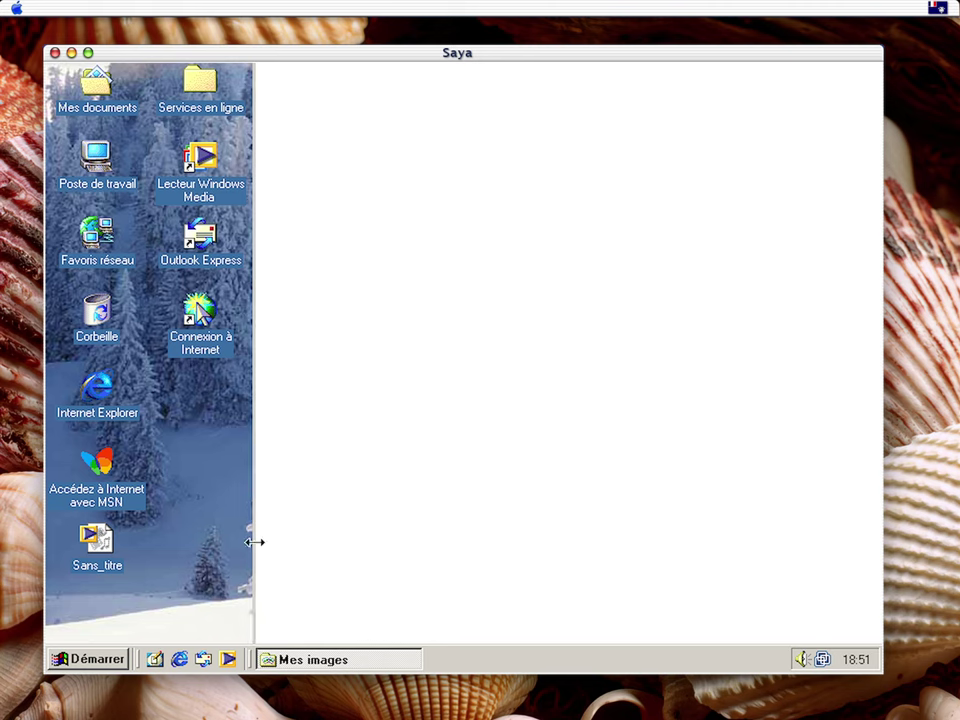
pyautogui.moveTo(257, 540); pyautogui.dragTo(430, 485)
pyautogui.rightClick(557, 398)
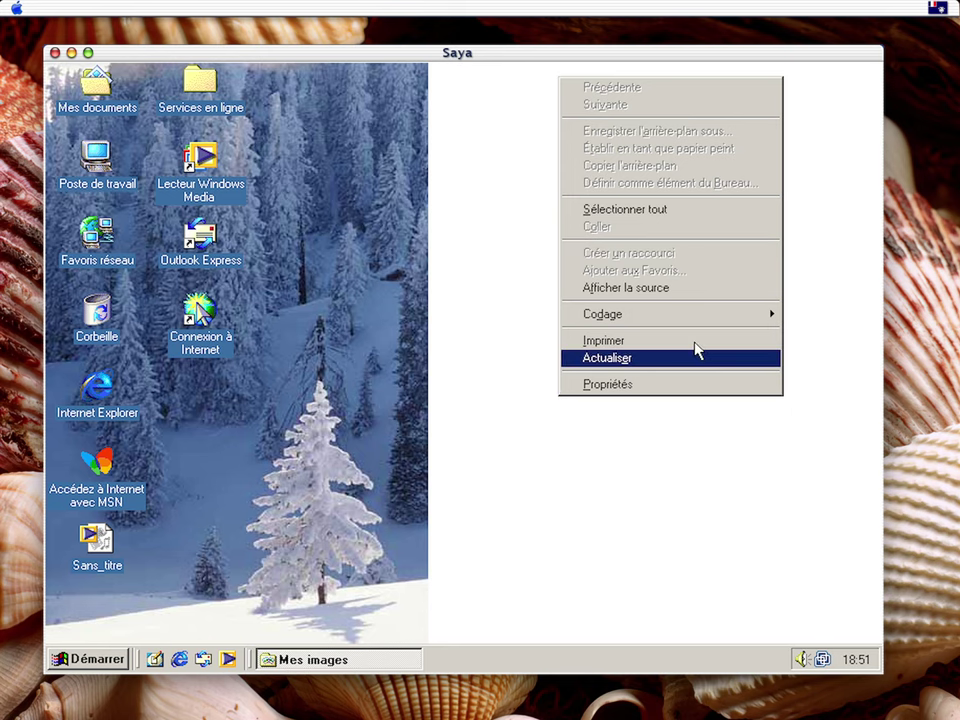
pyautogui.click(460, 393)
# Remove the Ma page d'accueil element from the Active Desktop
pyautogui.rightClick(317, 429)
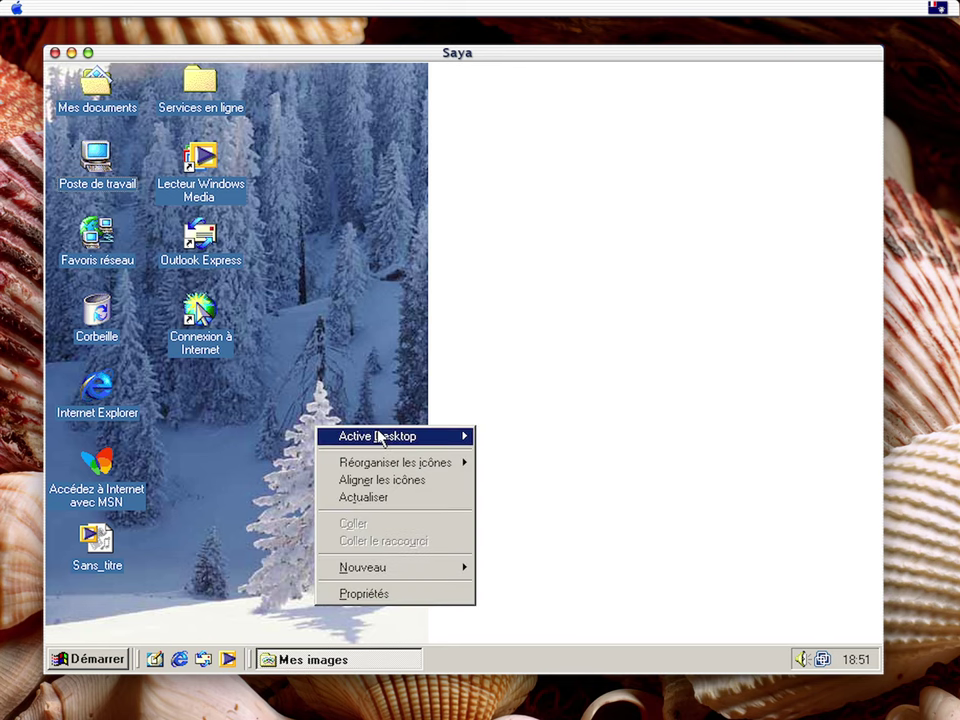
pyautogui.moveTo(381, 437)
pyautogui.click(545, 558)
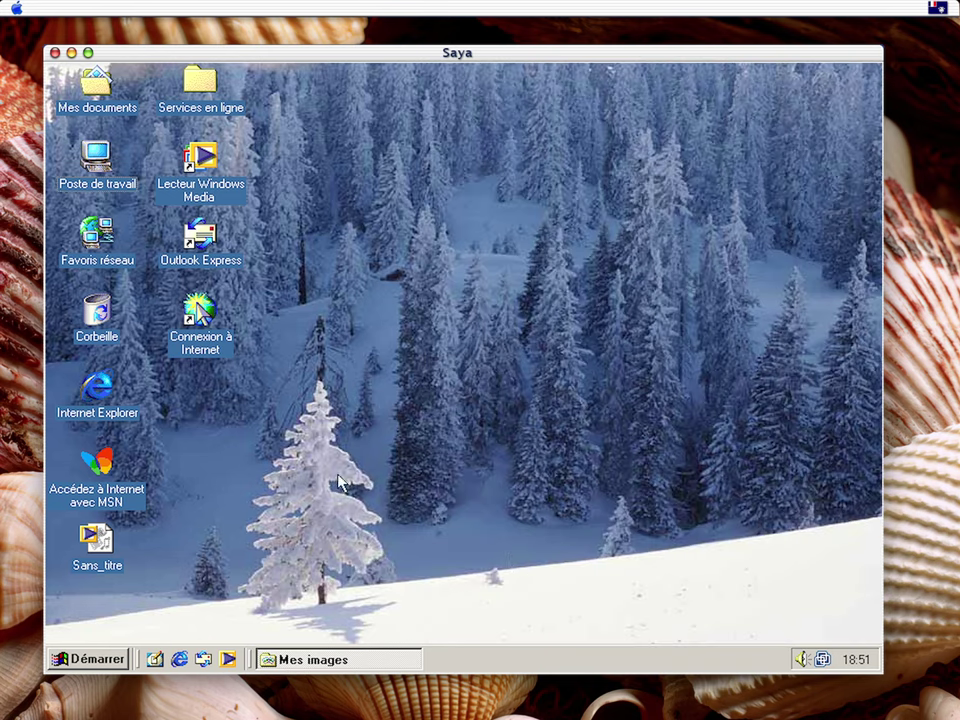
# Examine the options for adding a new Active Desktop element and dismiss the dialog without adding one
pyautogui.rightClick(403, 231)
pyautogui.moveTo(522, 250)
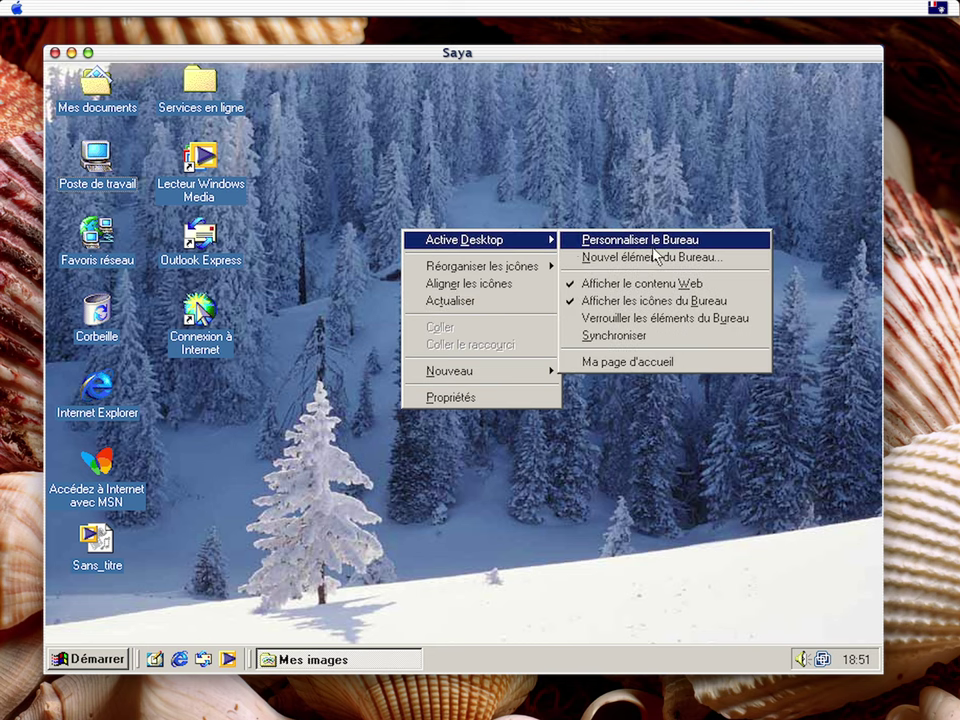
pyautogui.click(662, 258)
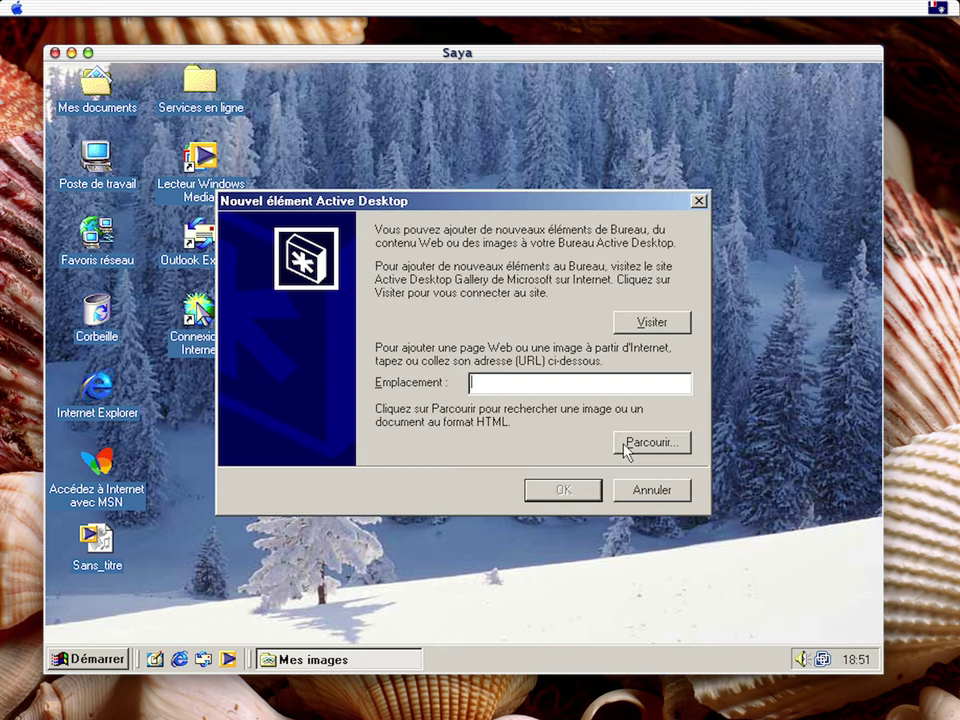
pyautogui.click(646, 490)
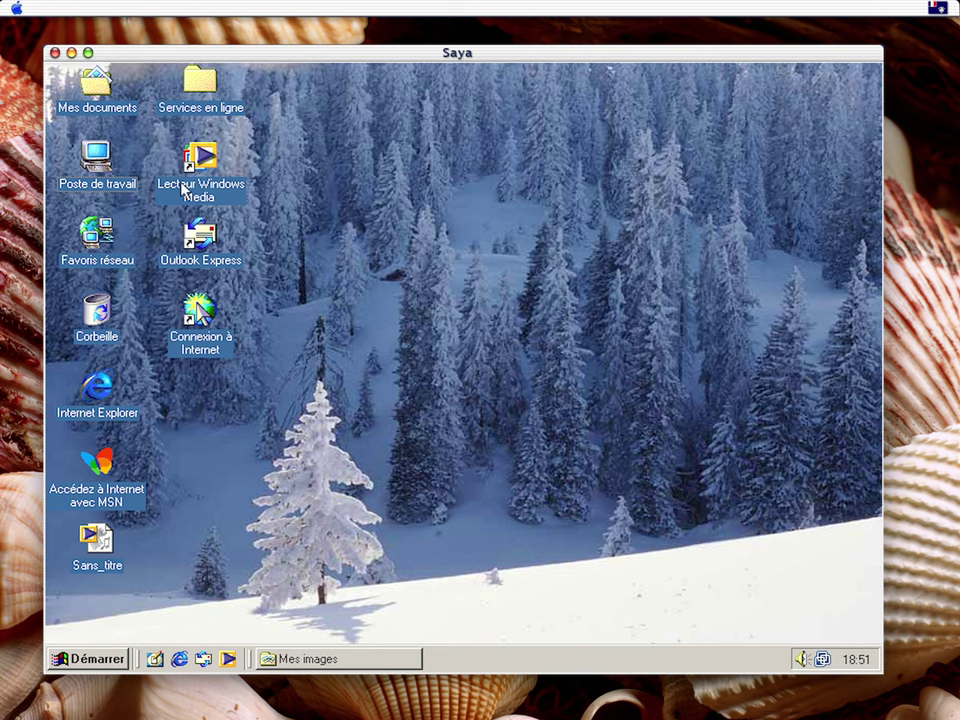
# Launch Lecteur Windows Media and open the Accès réseau à distance wizard to check the Internet connection setup
pyautogui.doubleClick(203, 157)
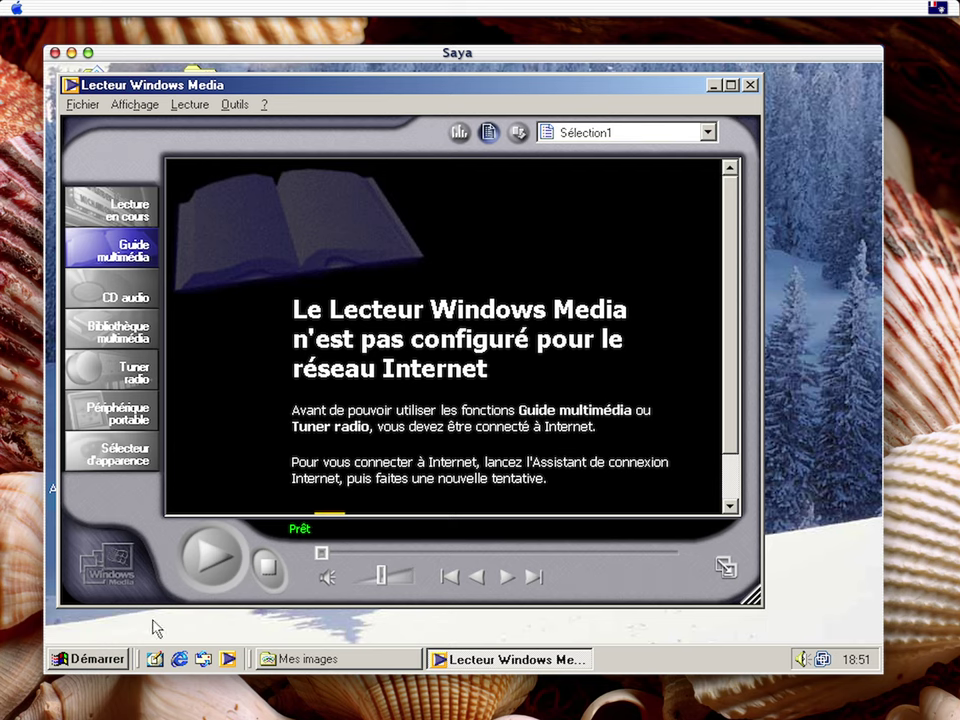
pyautogui.click(86, 659)
pyautogui.moveTo(183, 466)
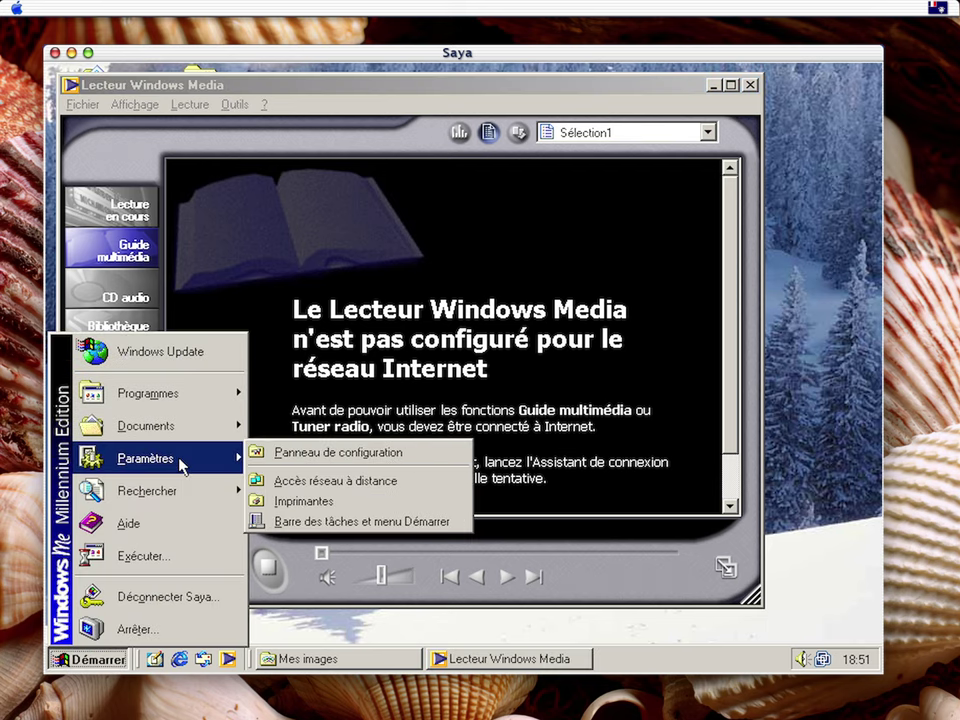
pyautogui.click(335, 481)
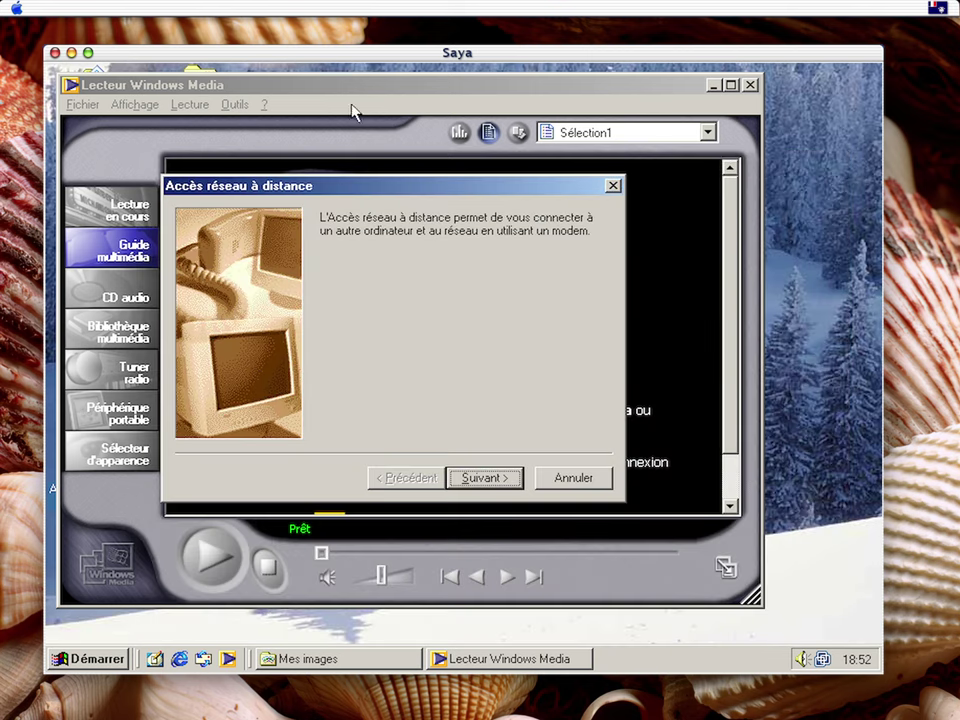
# Look through the media player's available commands and show its Lecture en cours view
pyautogui.click(236, 104)
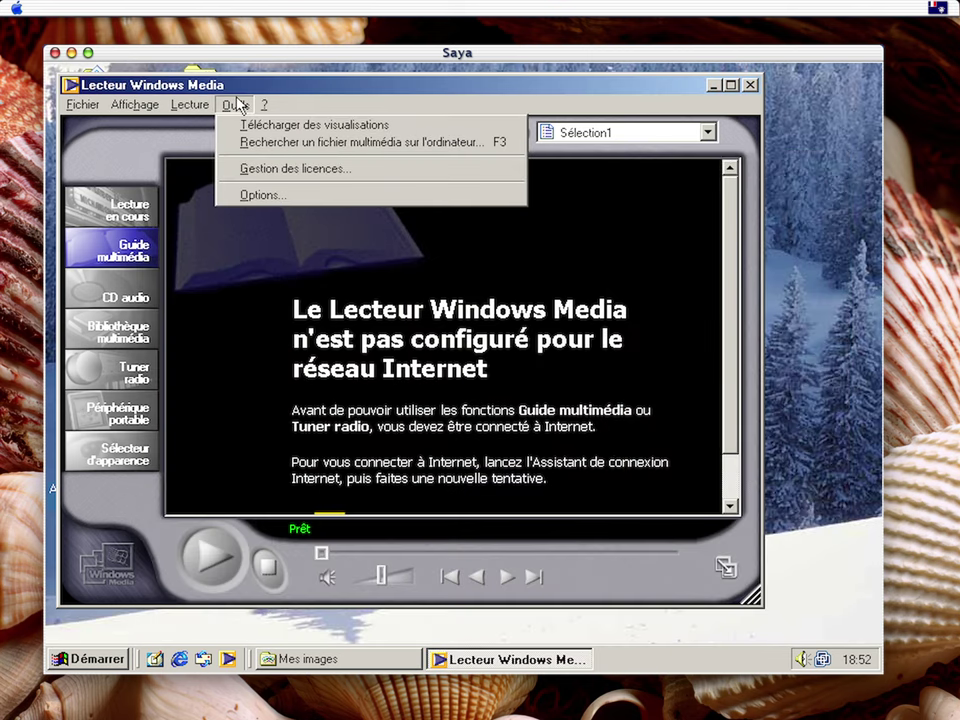
pyautogui.moveTo(183, 106)
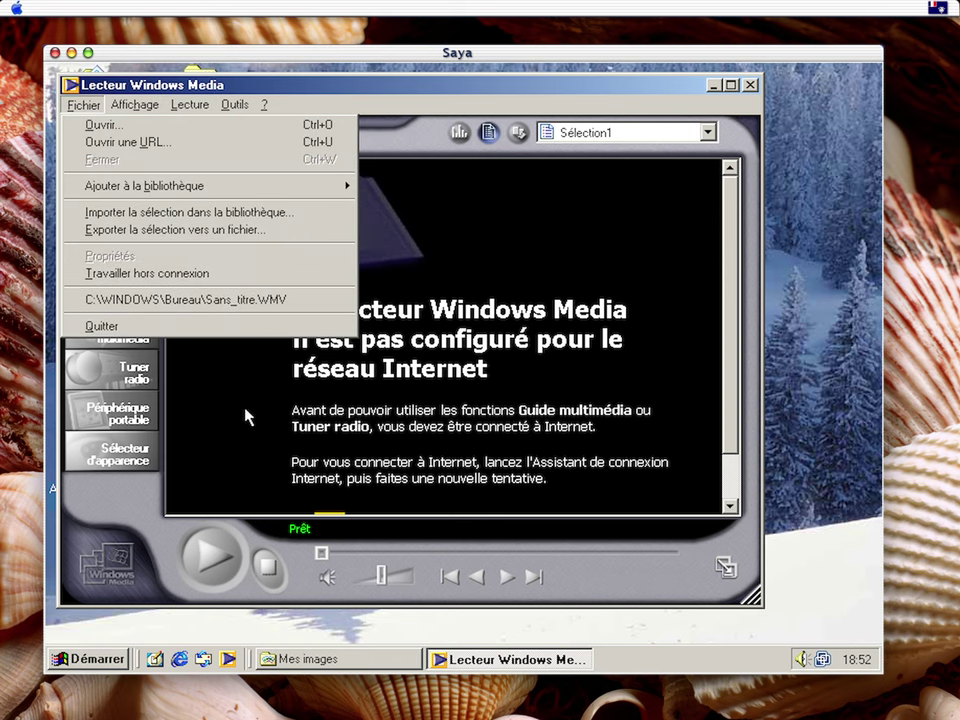
pyautogui.click(130, 315)
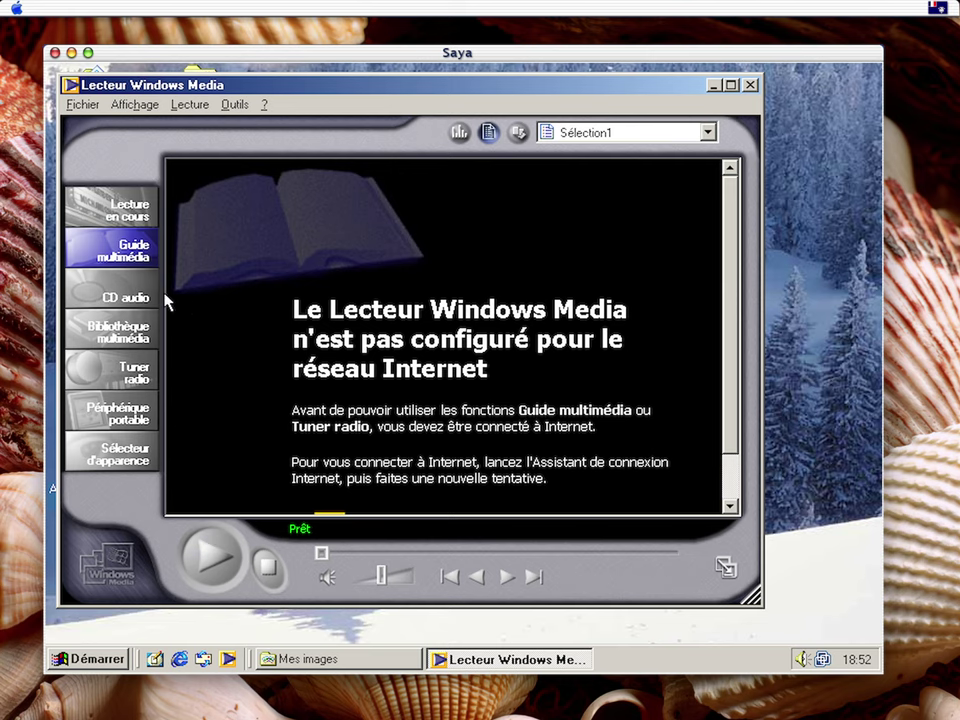
pyautogui.click(105, 208)
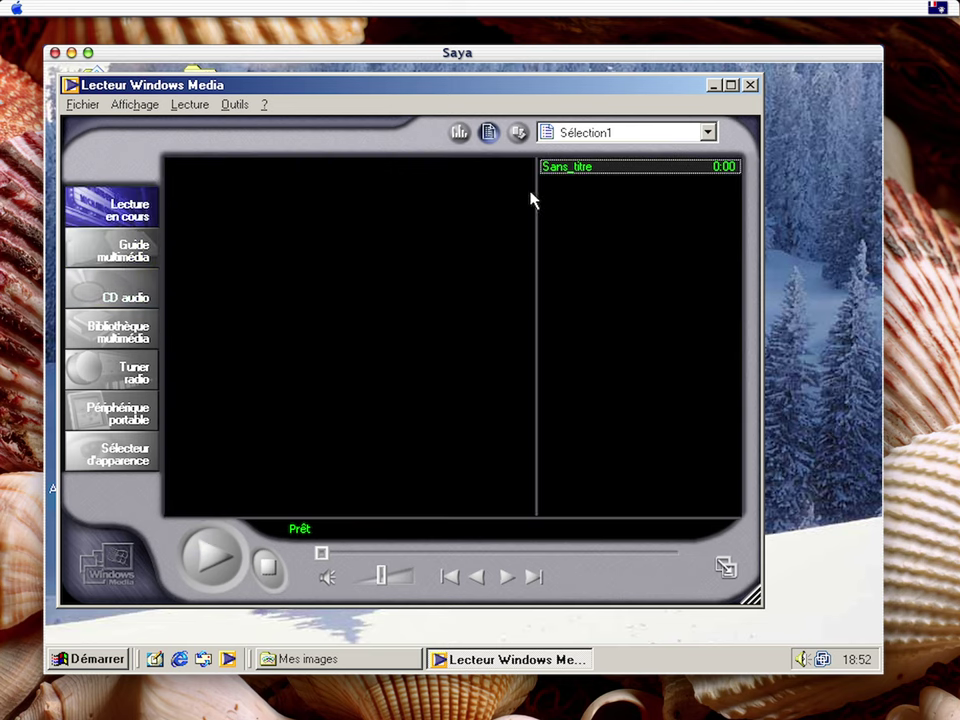
# Open the Bibliothèque multimédia and start a search for media files on Tous les lecteurs
pyautogui.click(115, 332)
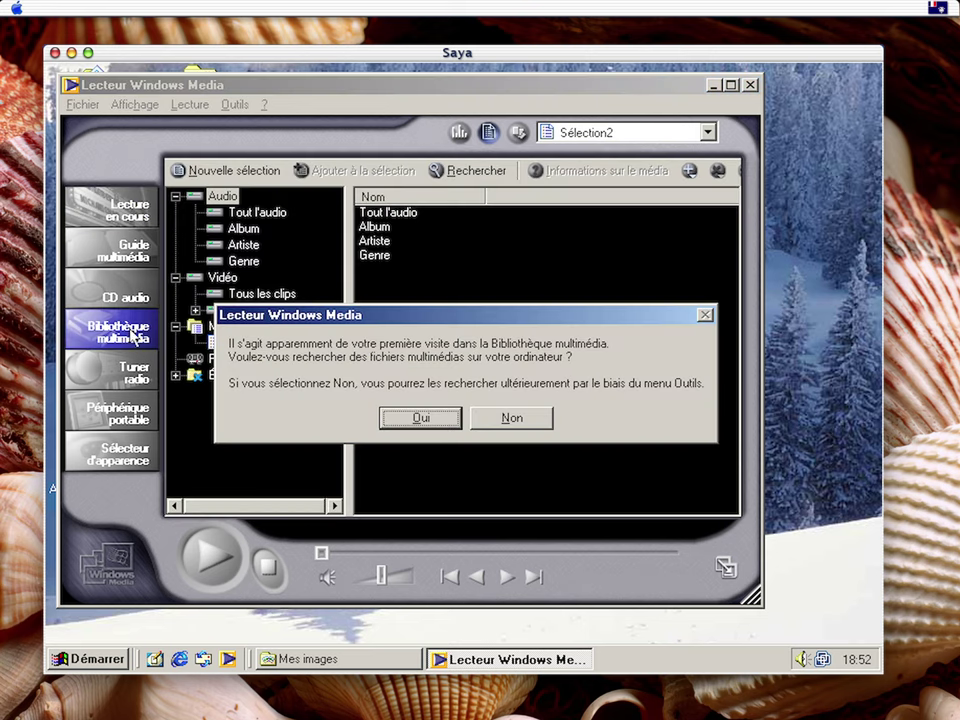
pyautogui.click(466, 424)
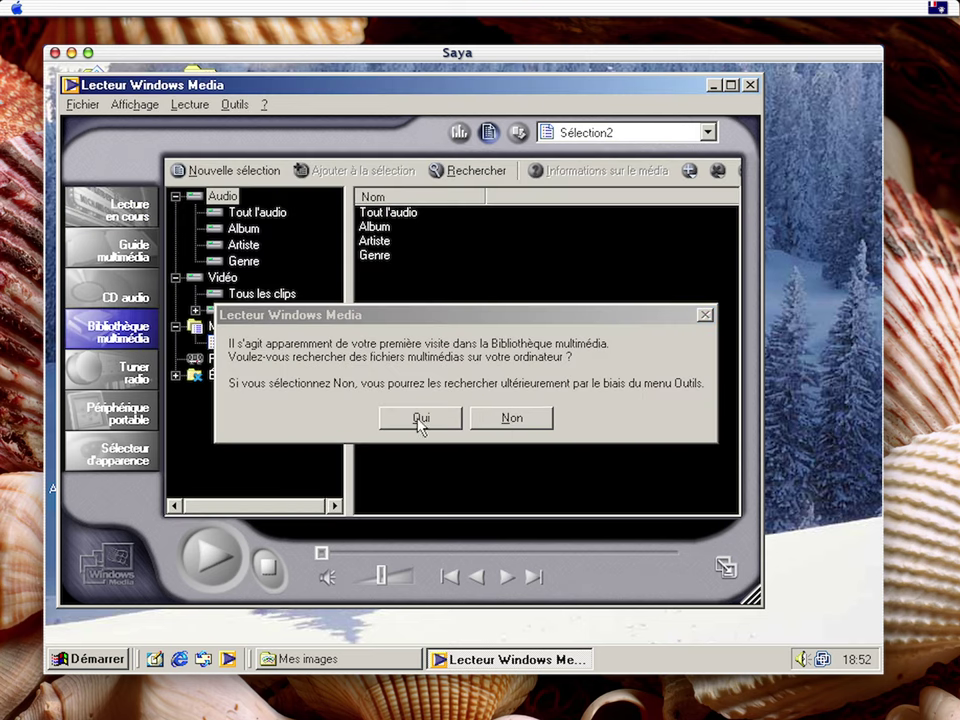
pyautogui.click(421, 418)
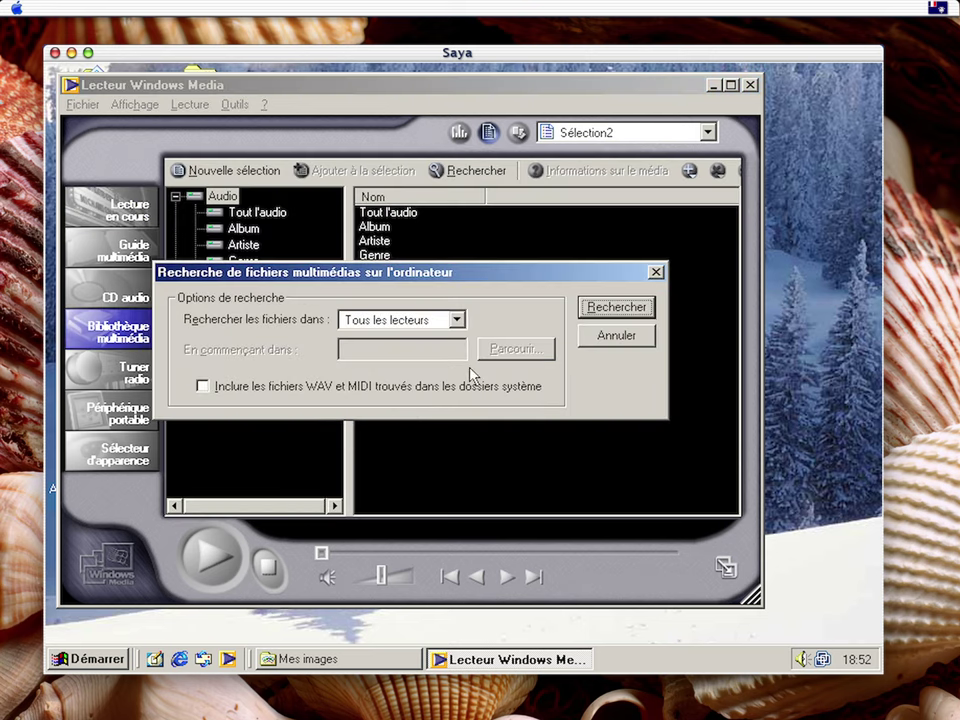
pyautogui.click(588, 308)
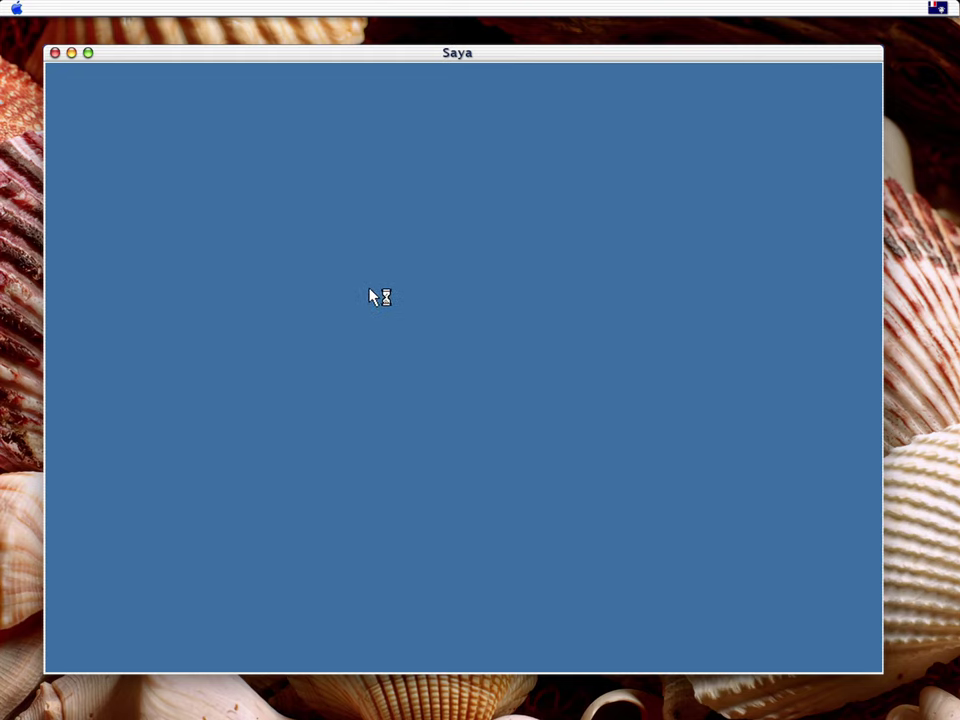
# Return to the desktop after the restart and launch Lecteur Windows Media again
pyautogui.click(667, 239)
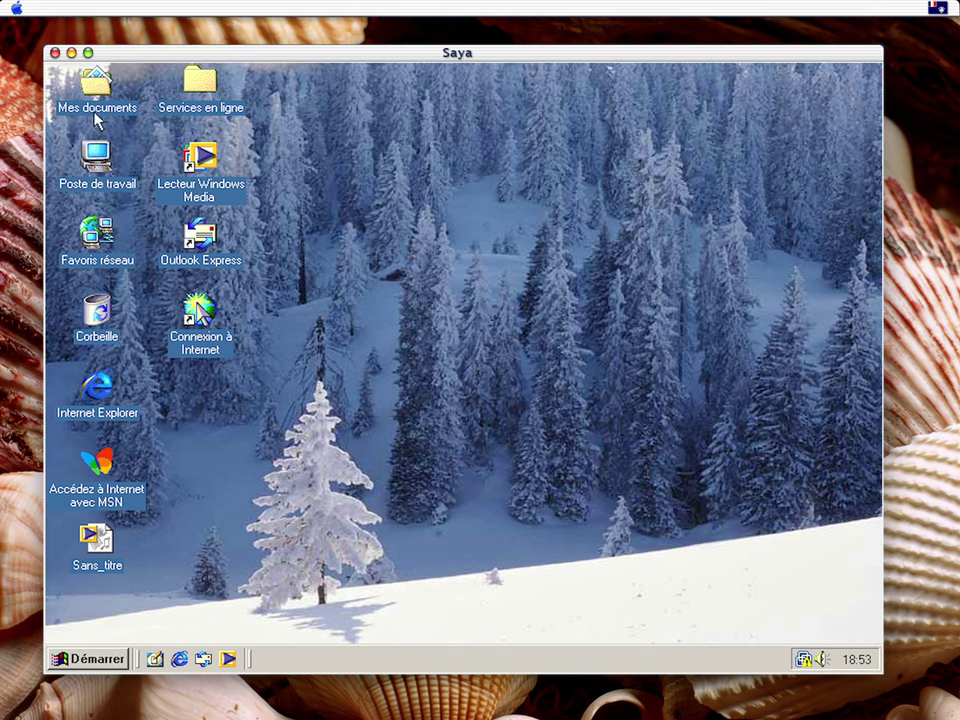
pyautogui.doubleClick(183, 175)
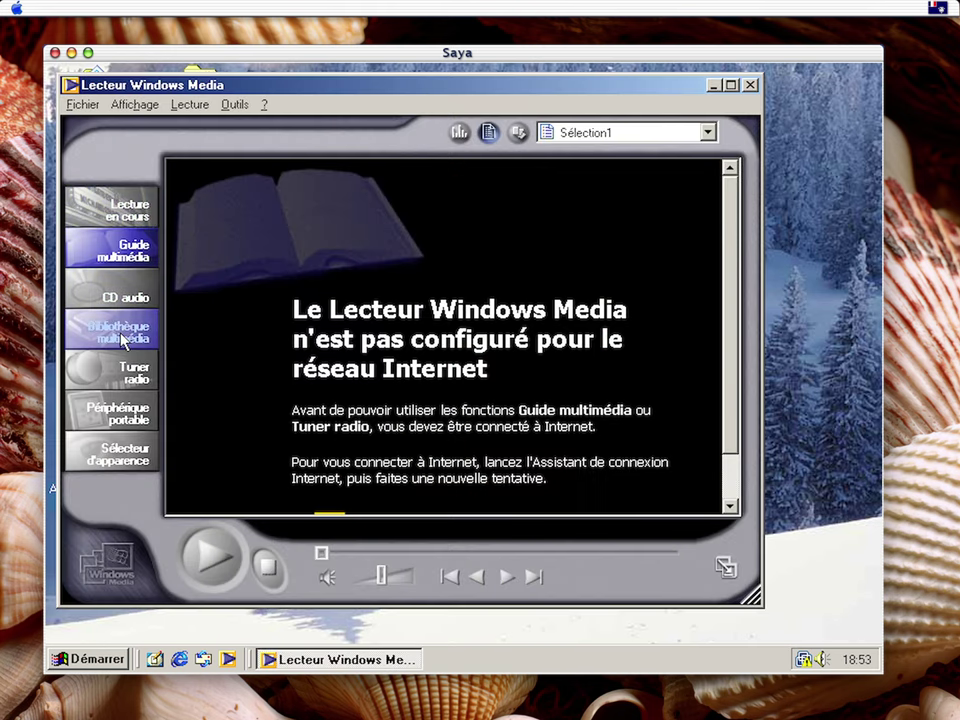
# List Tout l'audio in the Bibliothèque multimédia and play the track "Beautiful Way"
pyautogui.click(125, 330)
pyautogui.hotkey('shift', 'Tab')
pyautogui.click(494, 412)
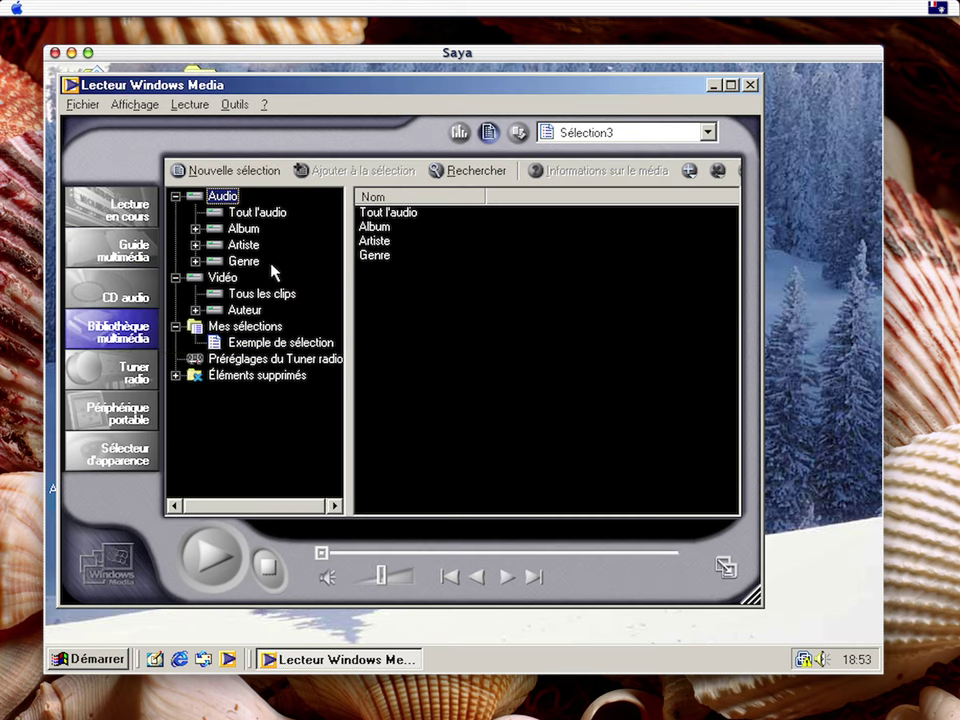
pyautogui.click(256, 212)
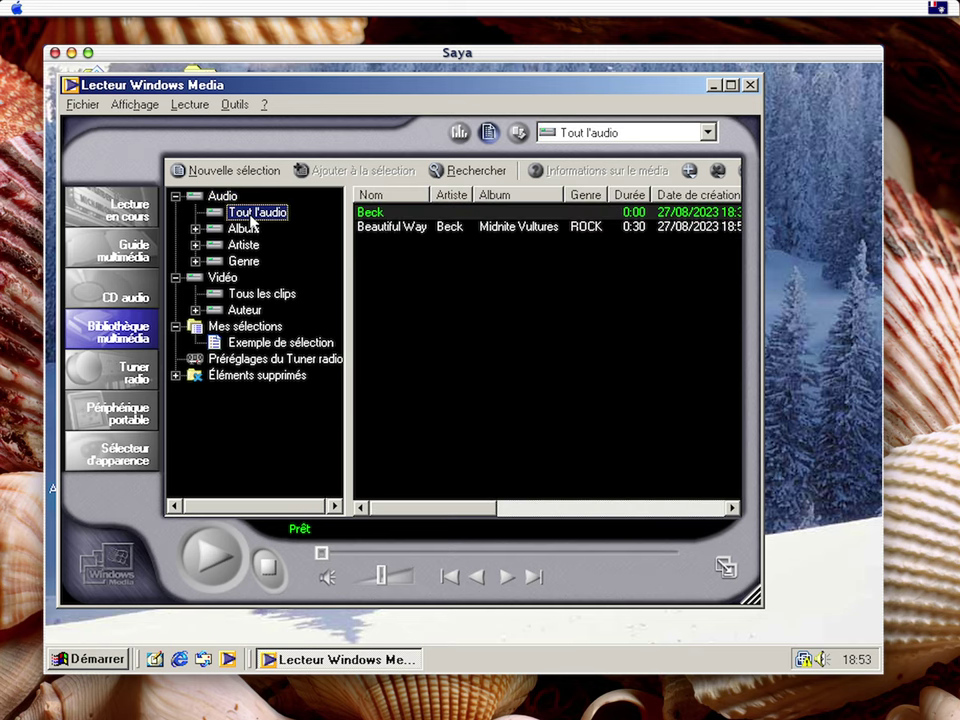
pyautogui.doubleClick(401, 229)
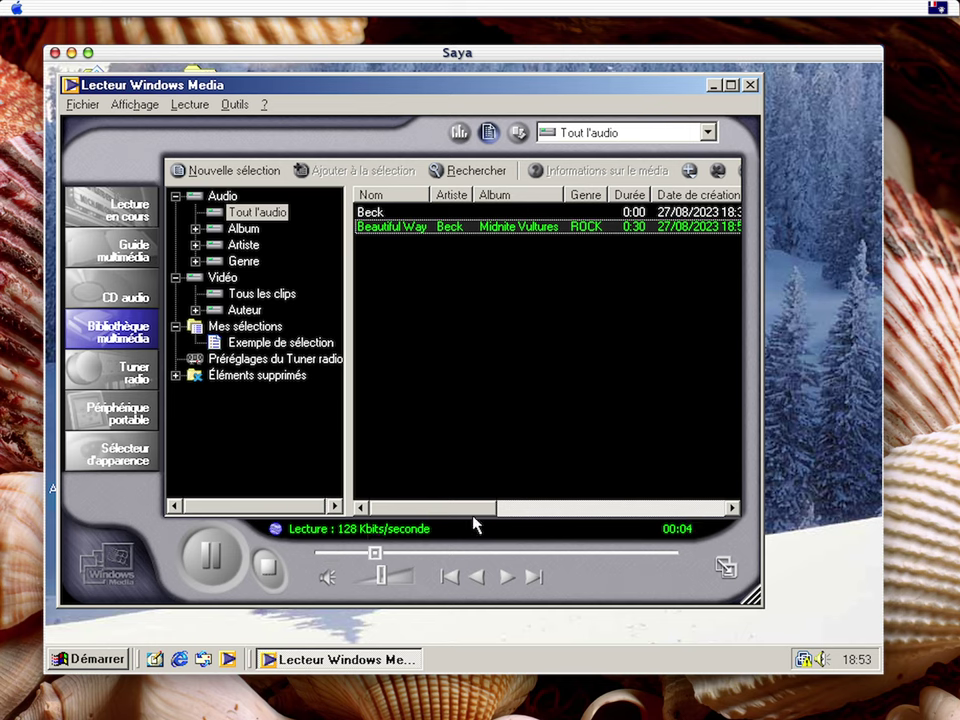
# Skip forward in the playing track, pause it and close the media player
pyautogui.click(574, 553)
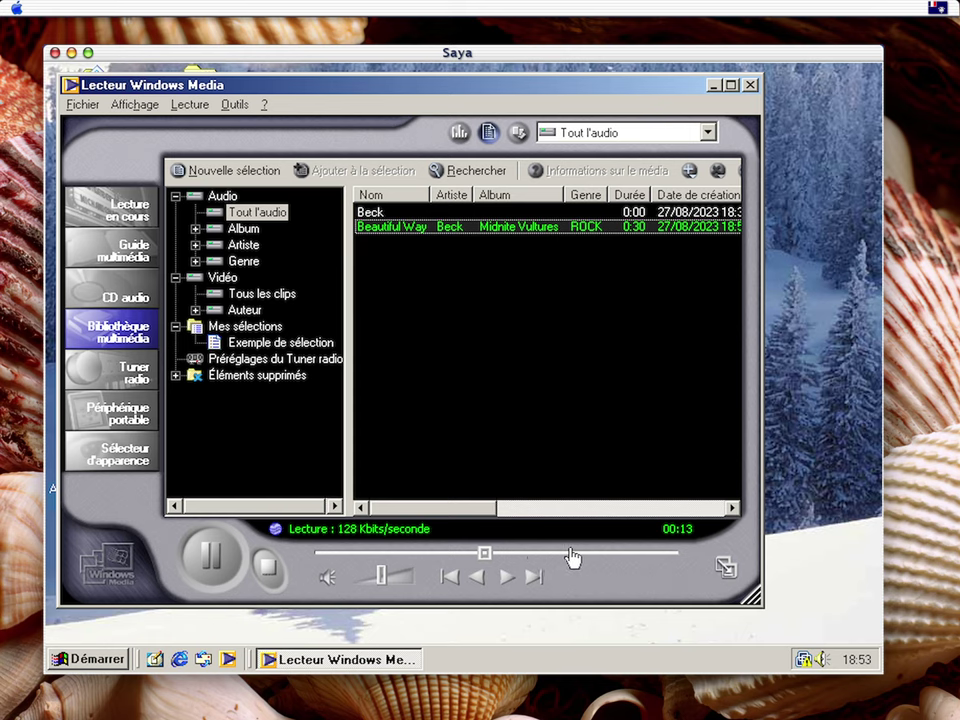
pyautogui.click(204, 575)
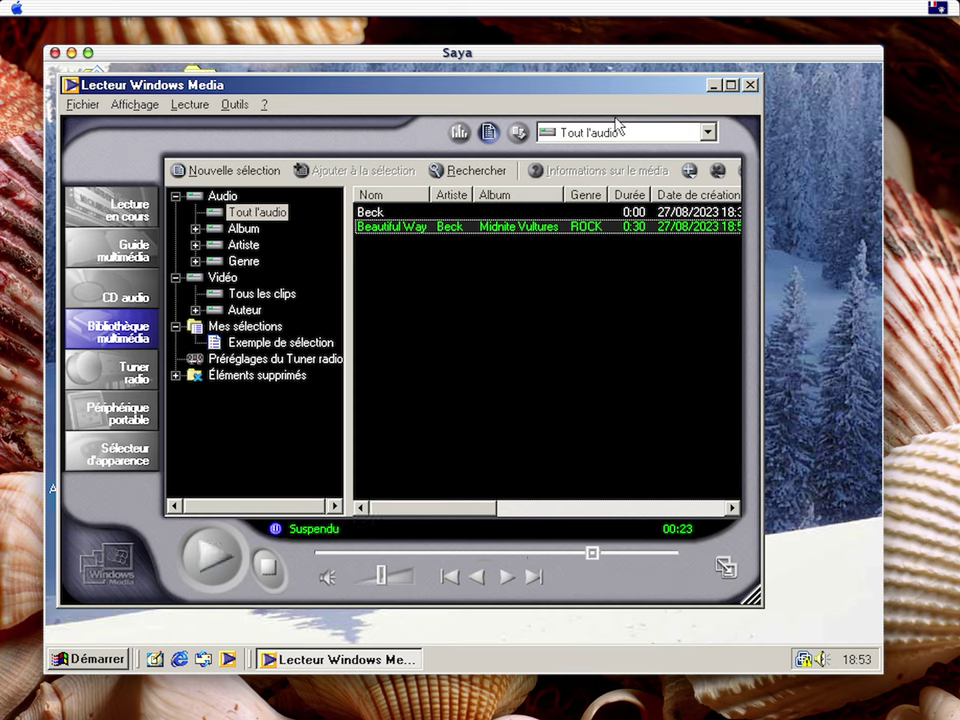
pyautogui.click(749, 86)
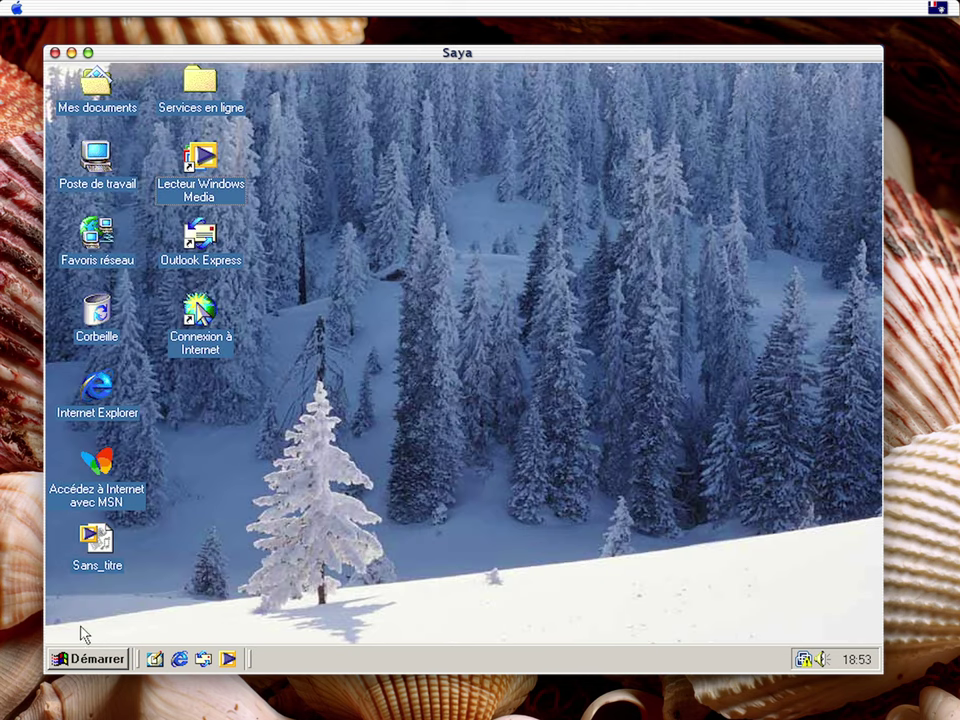
# Launch Paint, scribble freehand pencil strokes across the blank canvas and quit without saving
pyautogui.click(80, 660)
pyautogui.moveTo(204, 394)
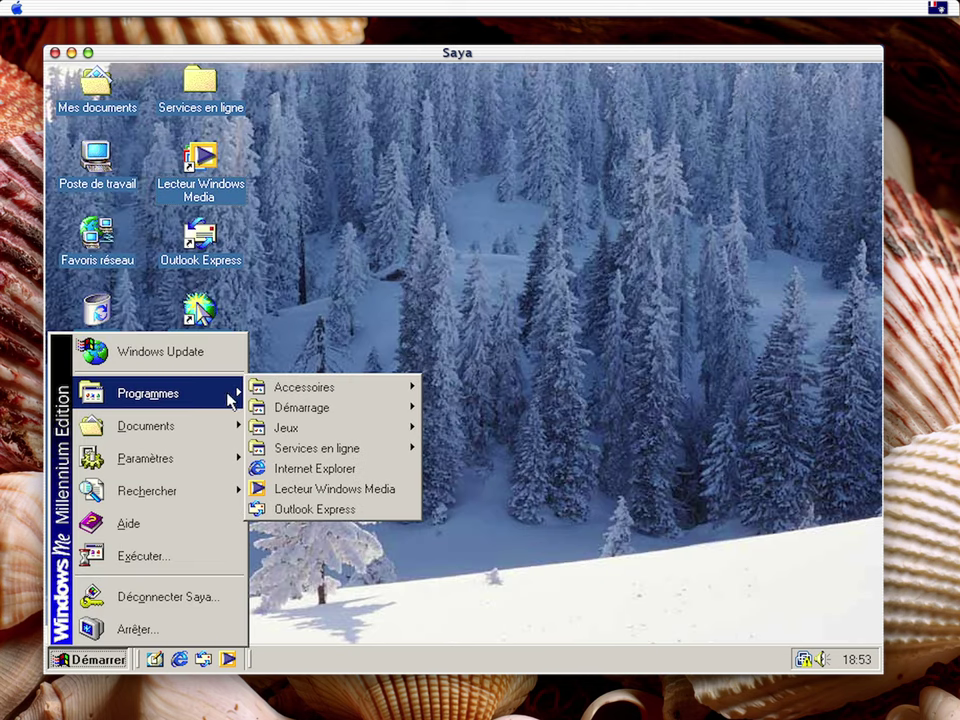
pyautogui.moveTo(340, 388)
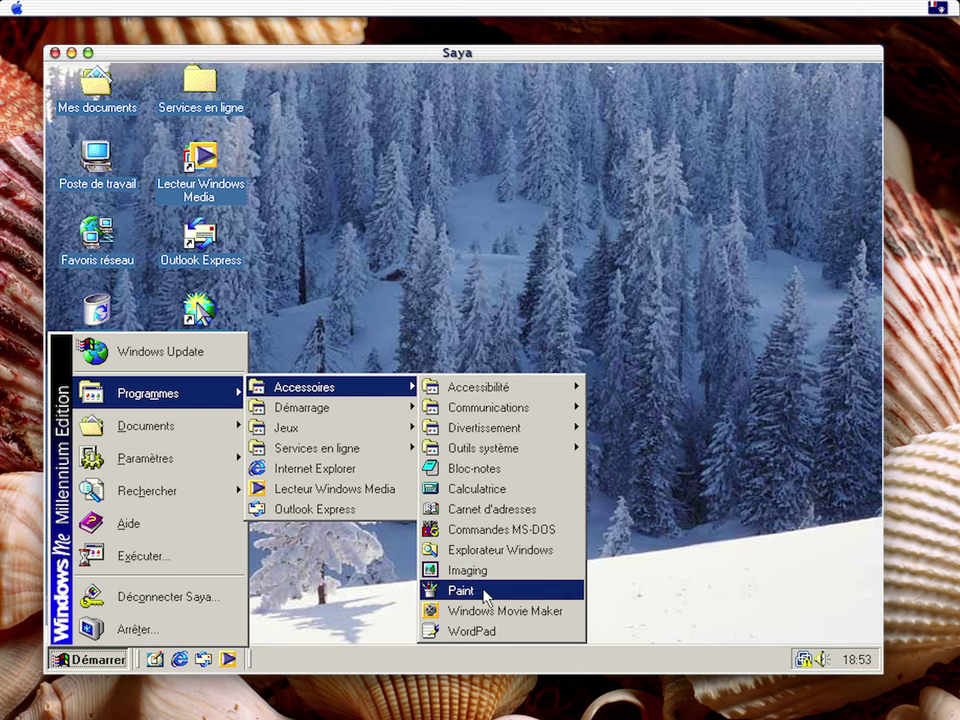
pyautogui.click(490, 580)
pyautogui.moveTo(323, 458); pyautogui.dragTo(621, 554)
pyautogui.moveTo(270, 168)
pyautogui.mouseDown()
pyautogui.moveTo(422, 142)
pyautogui.moveTo(429, 240)
pyautogui.moveTo(332, 279)
pyautogui.moveTo(160, 170)
pyautogui.moveTo(366, 122)
pyautogui.mouseUp()
pyautogui.click(72, 94)
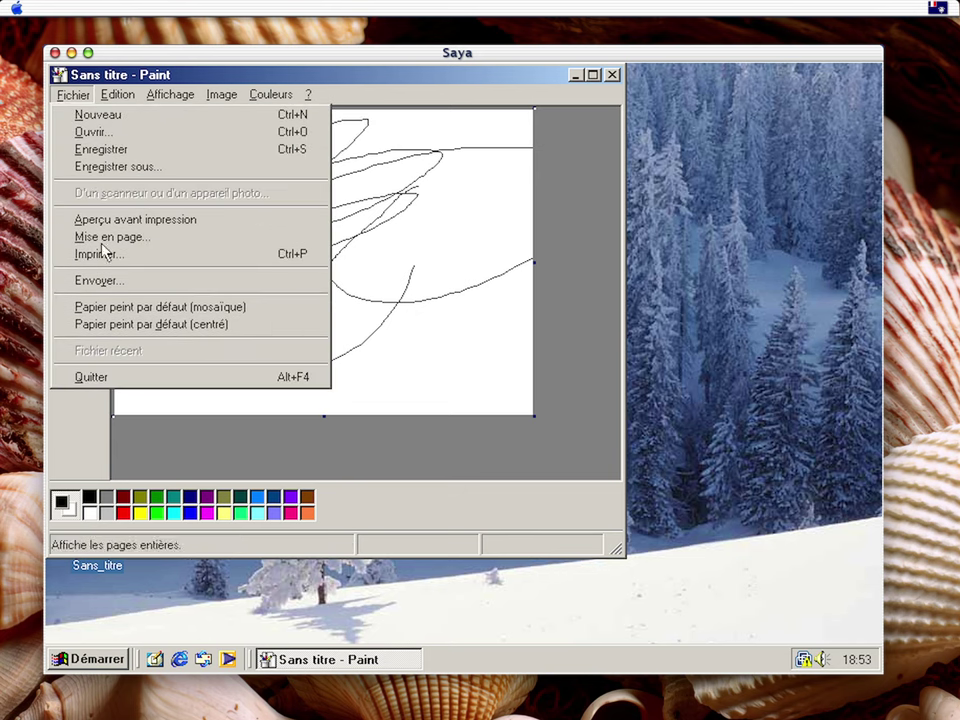
pyautogui.click(88, 376)
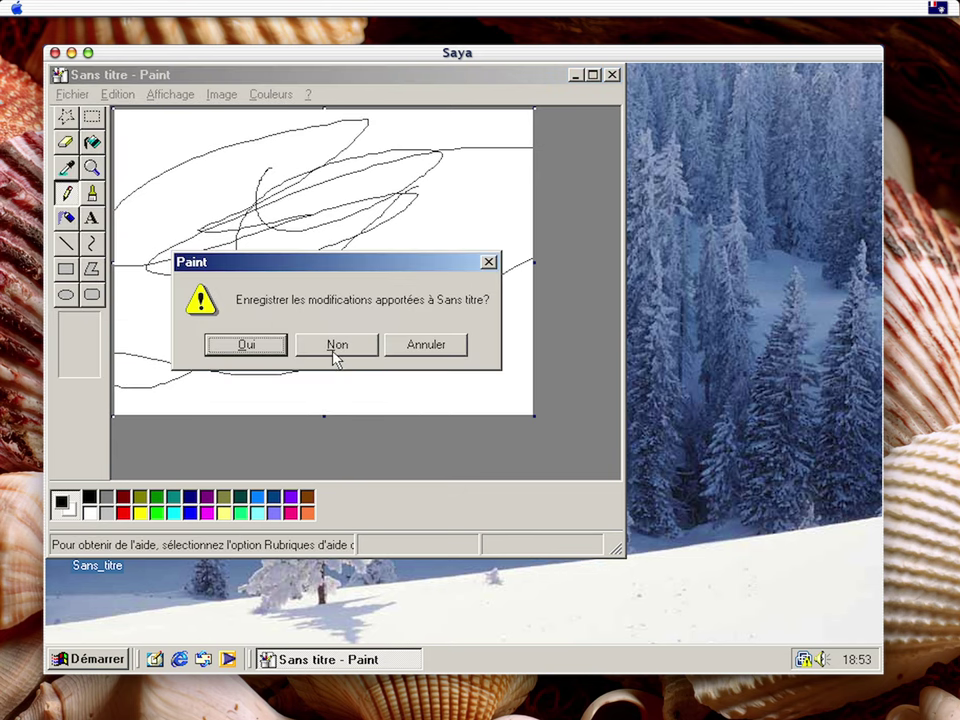
pyautogui.click(334, 348)
# Open the Carnet d'adresses, look at its available Action commands and close it
pyautogui.click(88, 658)
pyautogui.moveTo(204, 392)
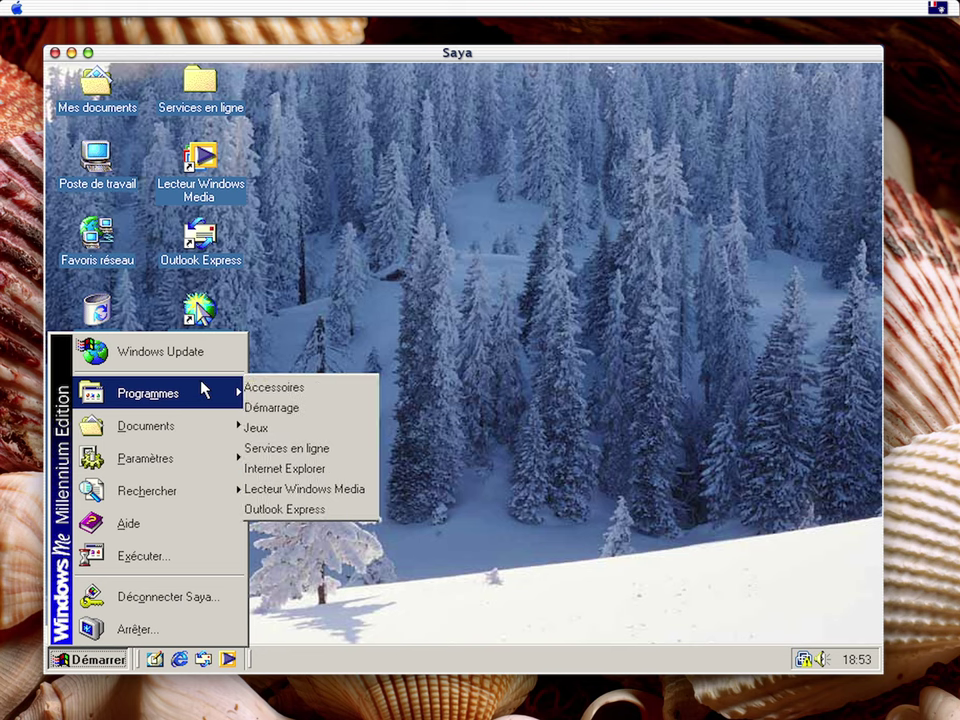
pyautogui.moveTo(386, 389)
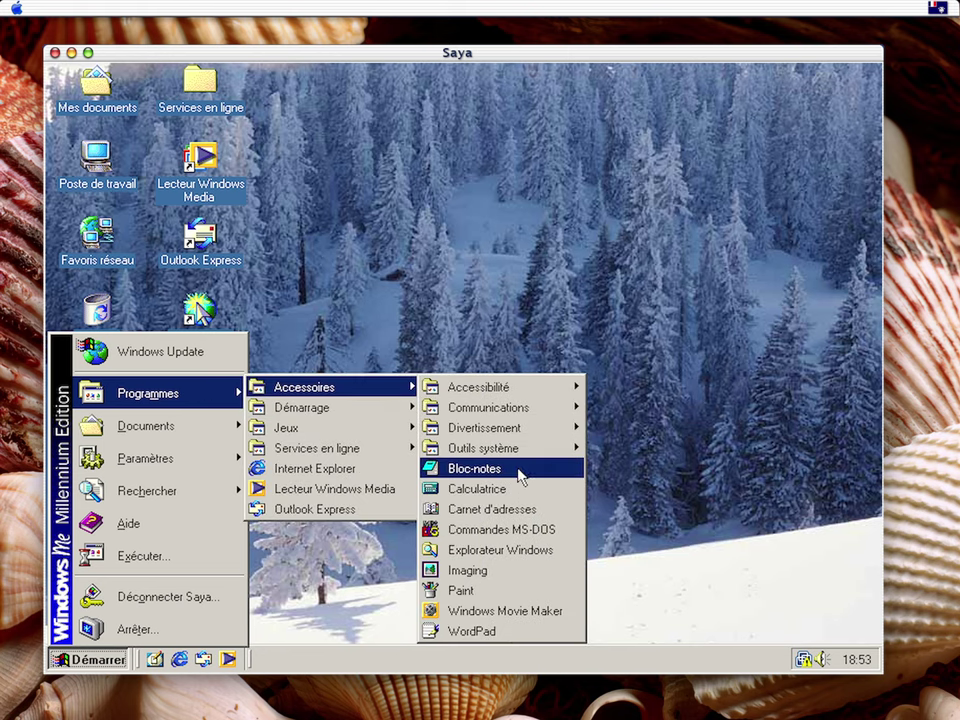
pyautogui.click(515, 509)
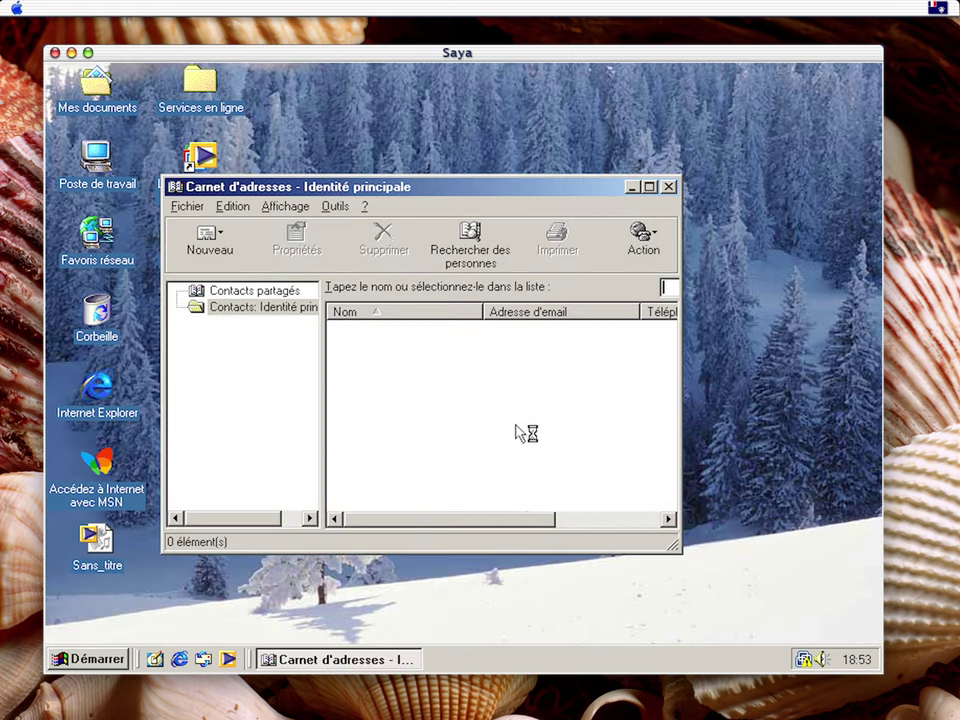
pyautogui.click(645, 242)
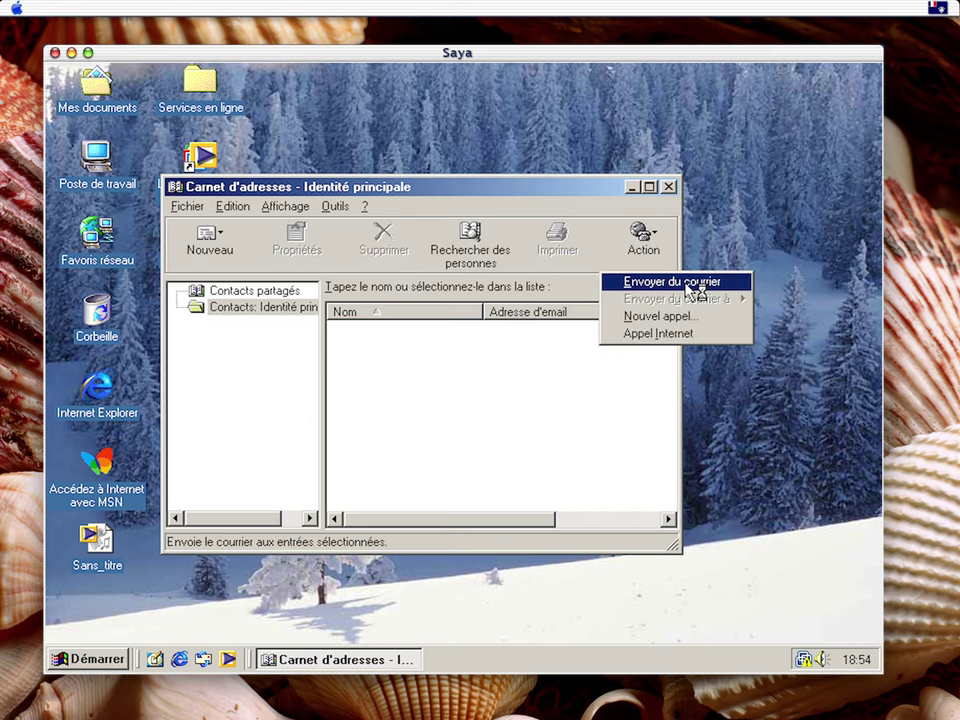
pyautogui.click(668, 186)
pyautogui.click(668, 186)
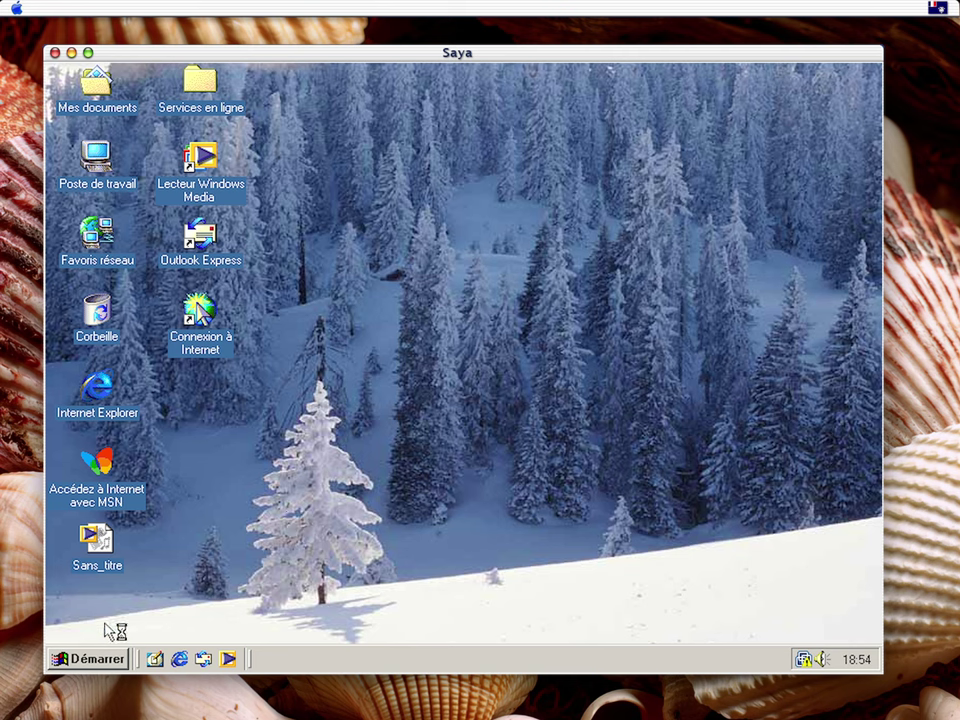
# Launch MSN Messenger Service and advance its setup wizard to the Informations Passport page
pyautogui.click(90, 658)
pyautogui.moveTo(190, 394)
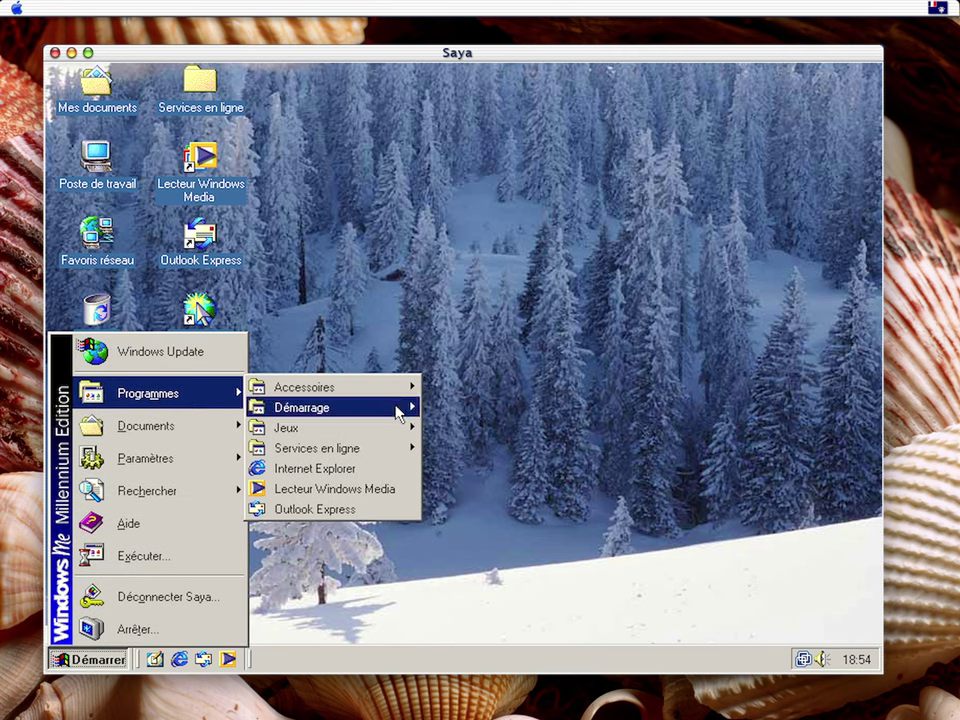
pyautogui.moveTo(405, 388)
pyautogui.moveTo(543, 420)
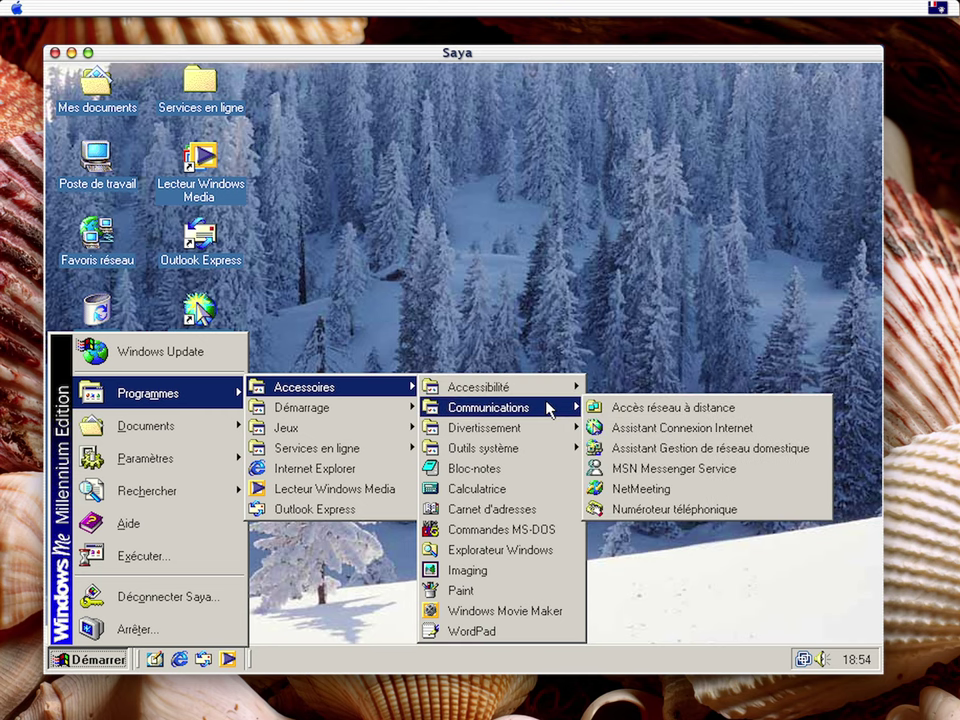
pyautogui.click(665, 468)
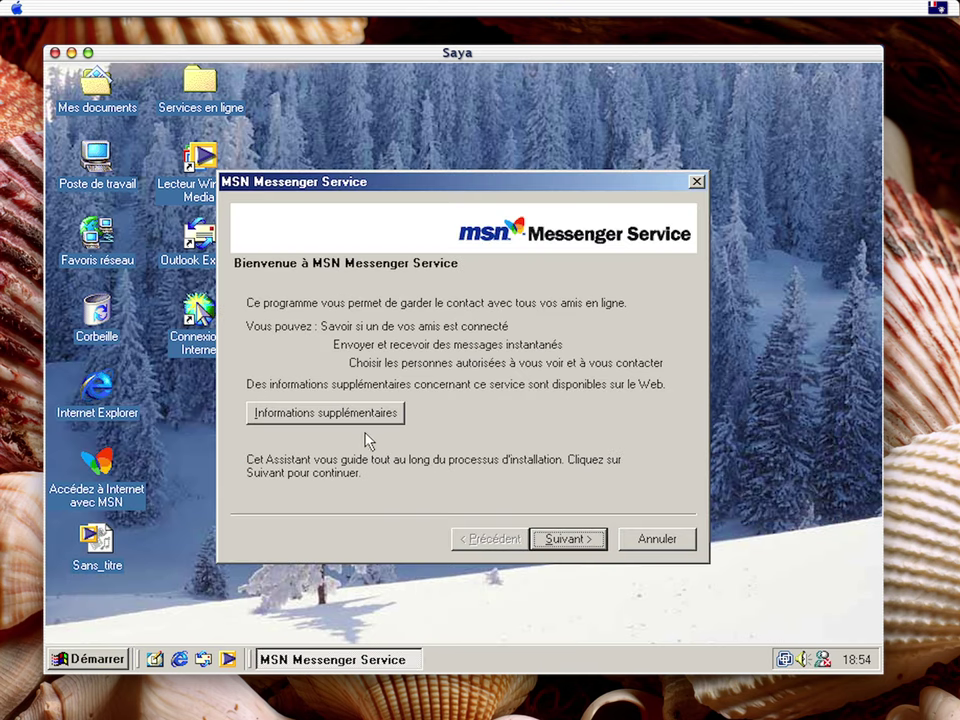
pyautogui.click(568, 545)
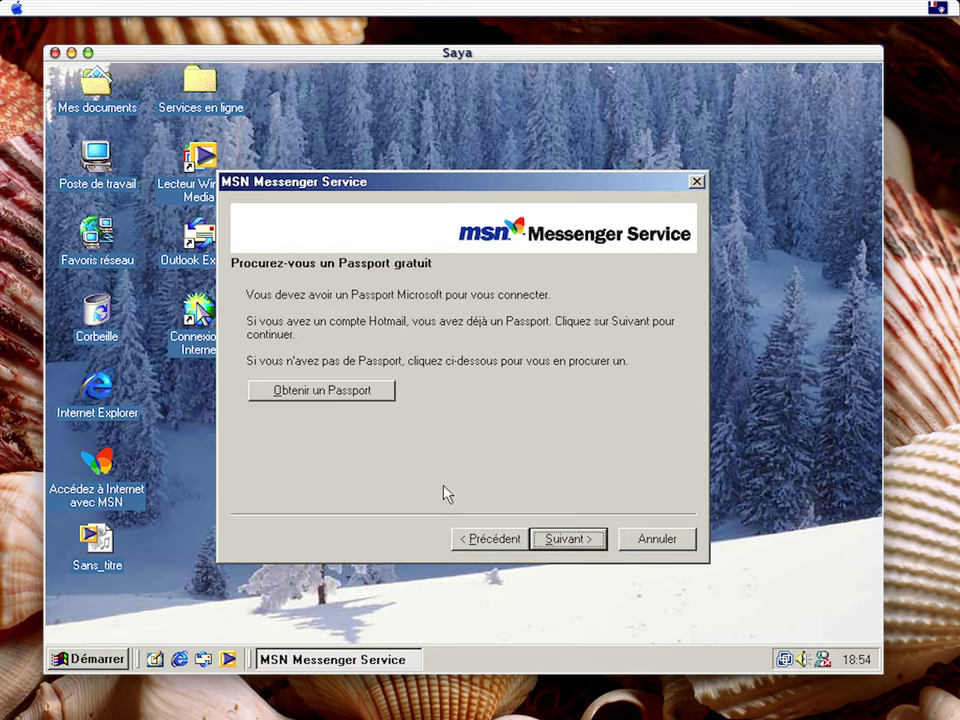
pyautogui.click(566, 539)
# Check the Fourni par choices for the Passport account and cancel the Messenger setup
pyautogui.click(505, 415)
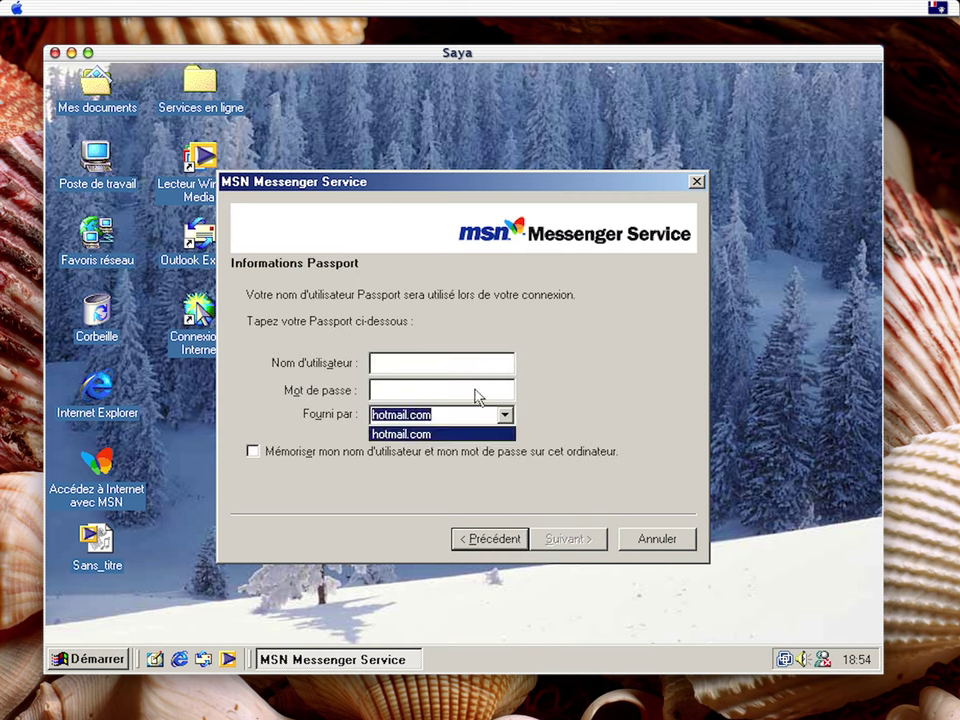
pyautogui.click(636, 417)
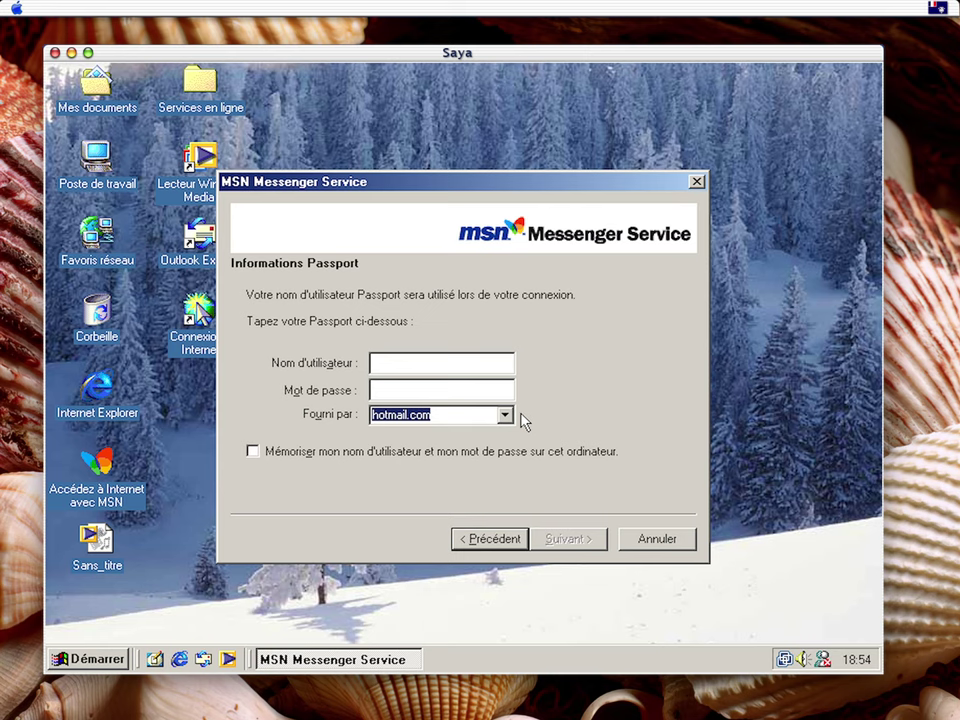
pyautogui.click(427, 362)
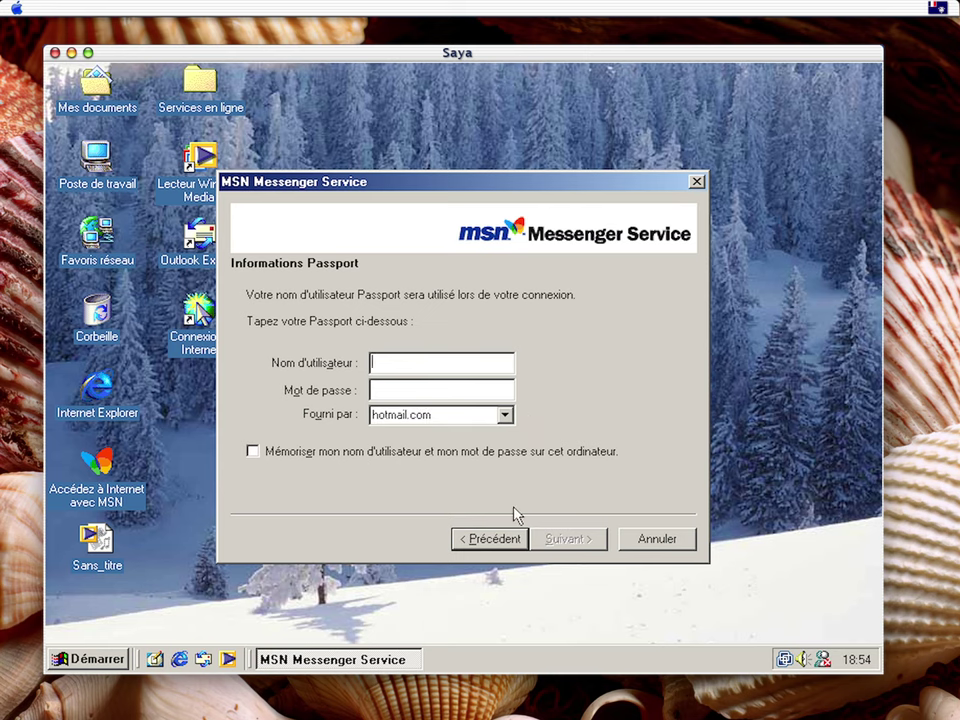
pyautogui.click(657, 538)
# Look through the accessibility, communications, entertainment and system tools, and launch Restauration du système
pyautogui.click(88, 659)
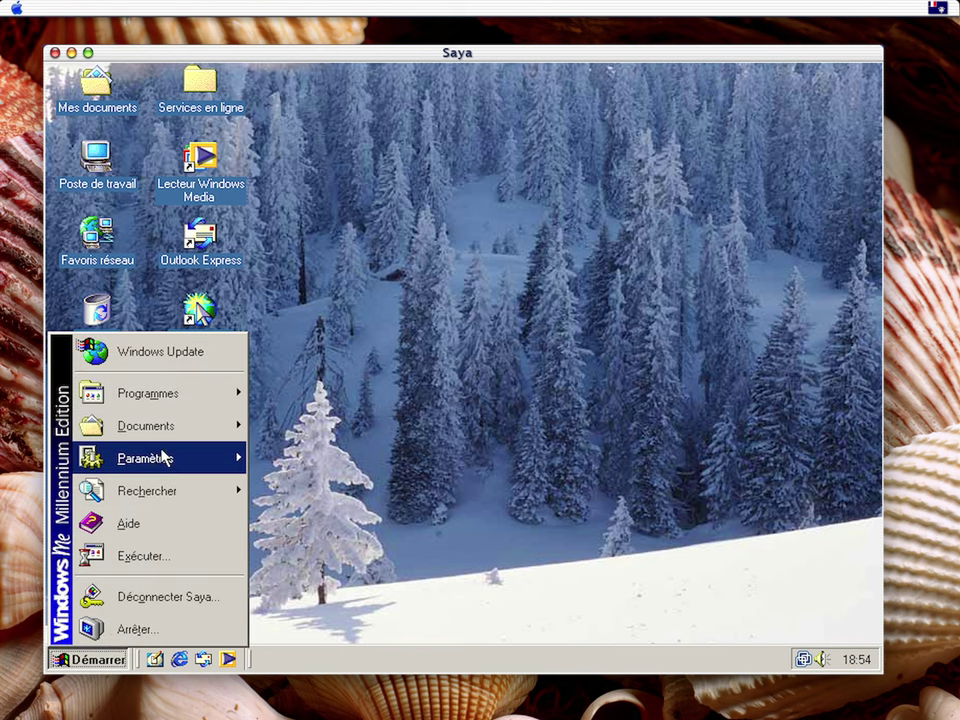
pyautogui.moveTo(223, 394)
pyautogui.moveTo(347, 412)
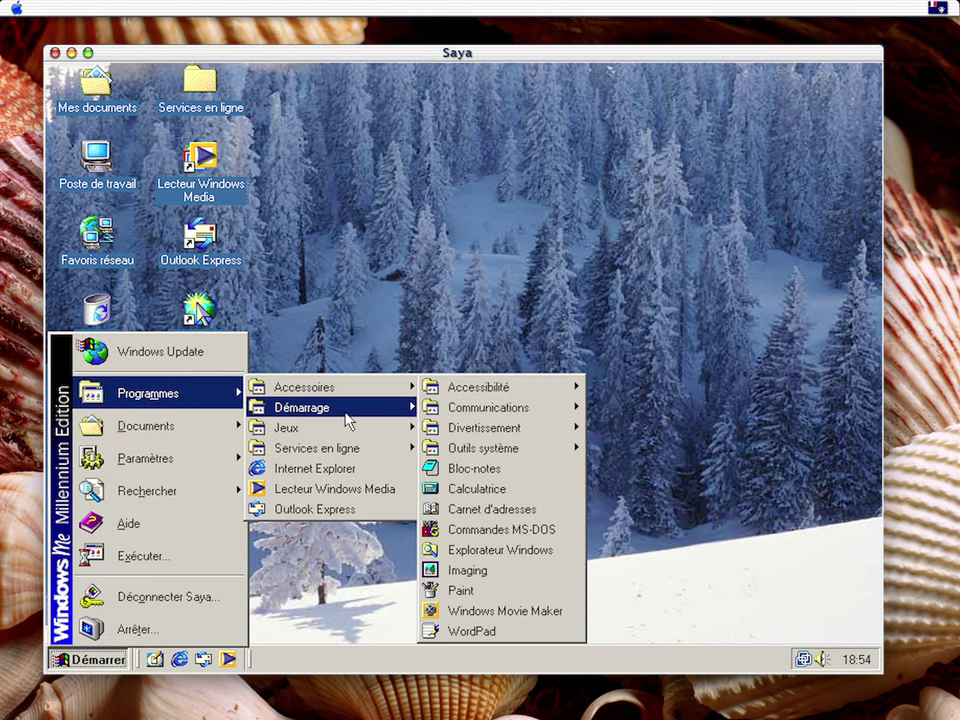
pyautogui.moveTo(376, 399)
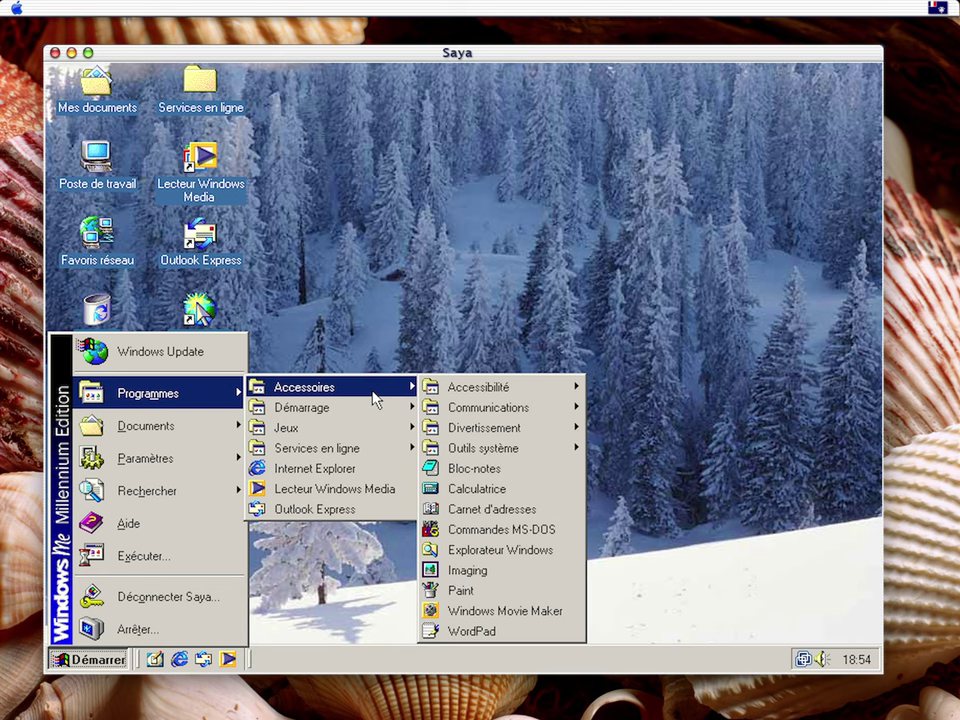
pyautogui.moveTo(495, 388)
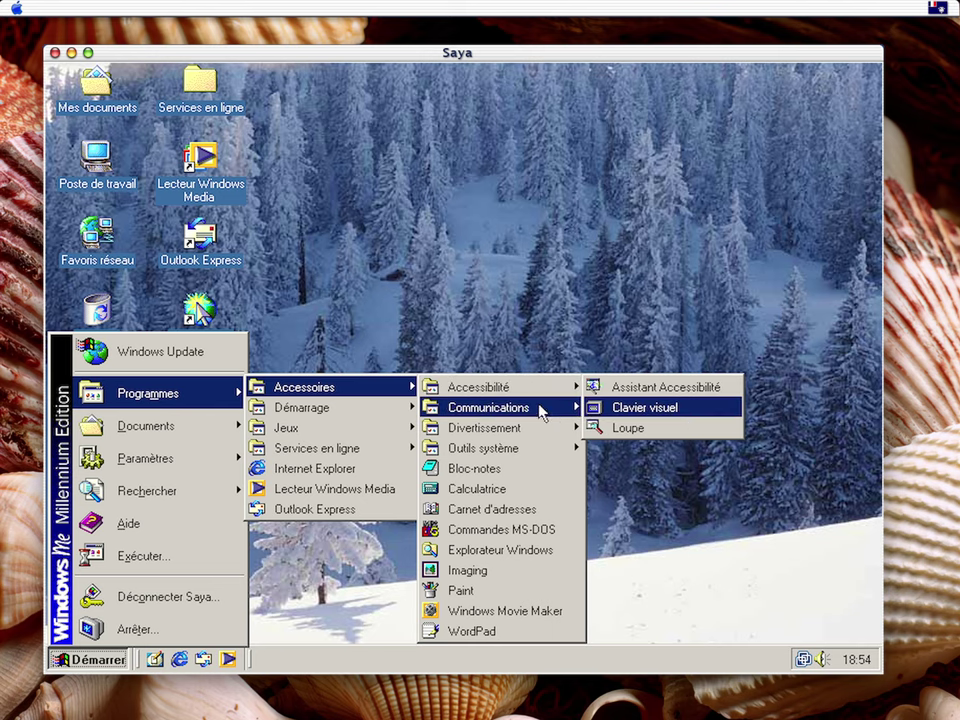
pyautogui.moveTo(509, 437)
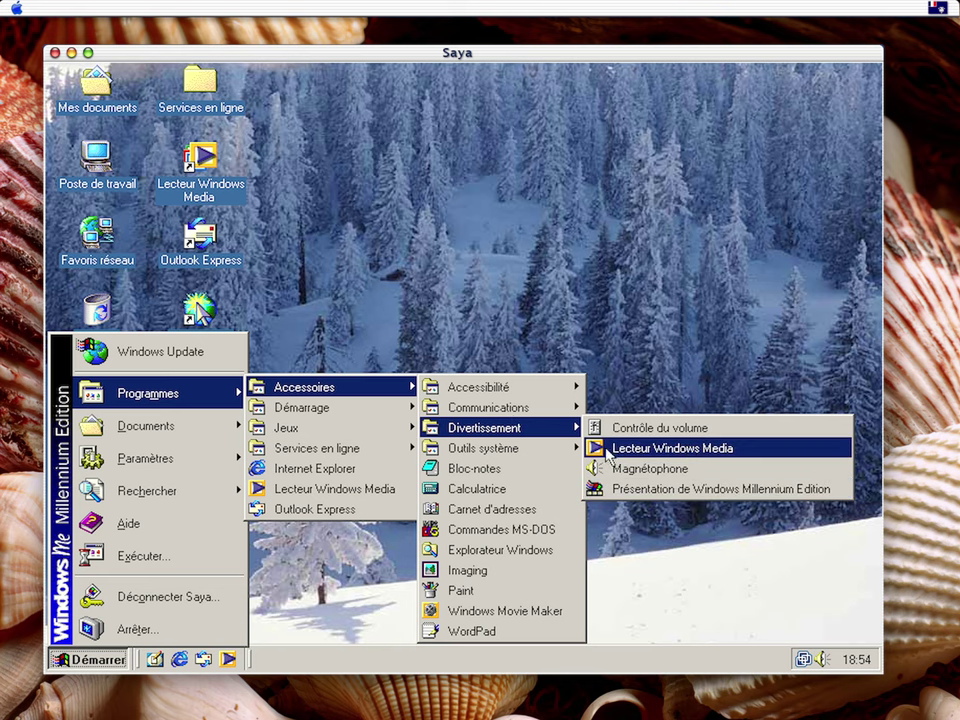
pyautogui.moveTo(535, 456)
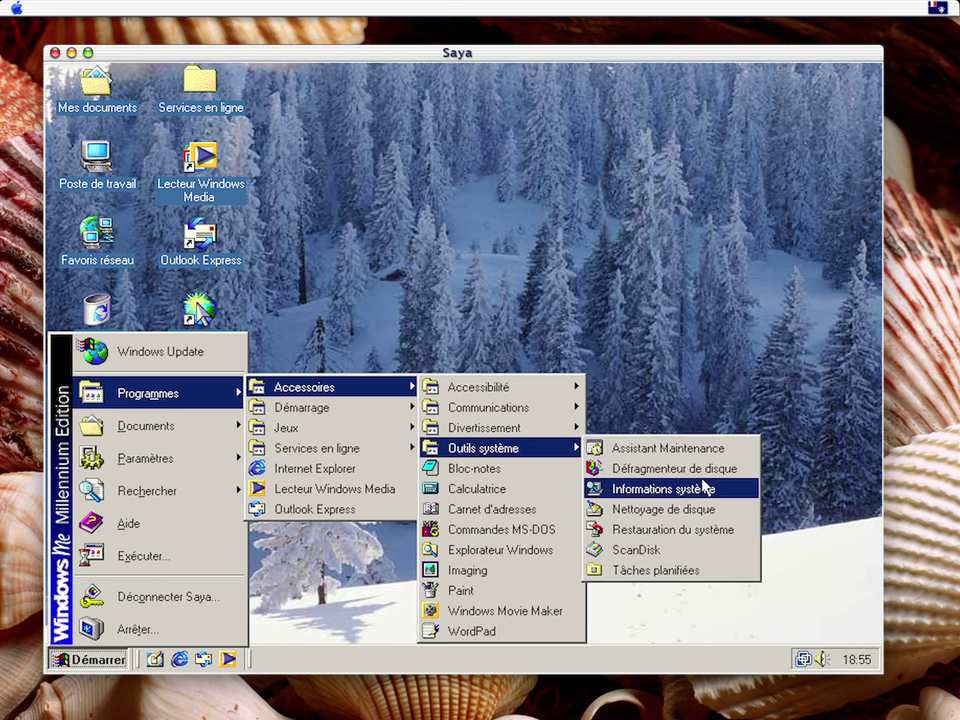
pyautogui.click(668, 531)
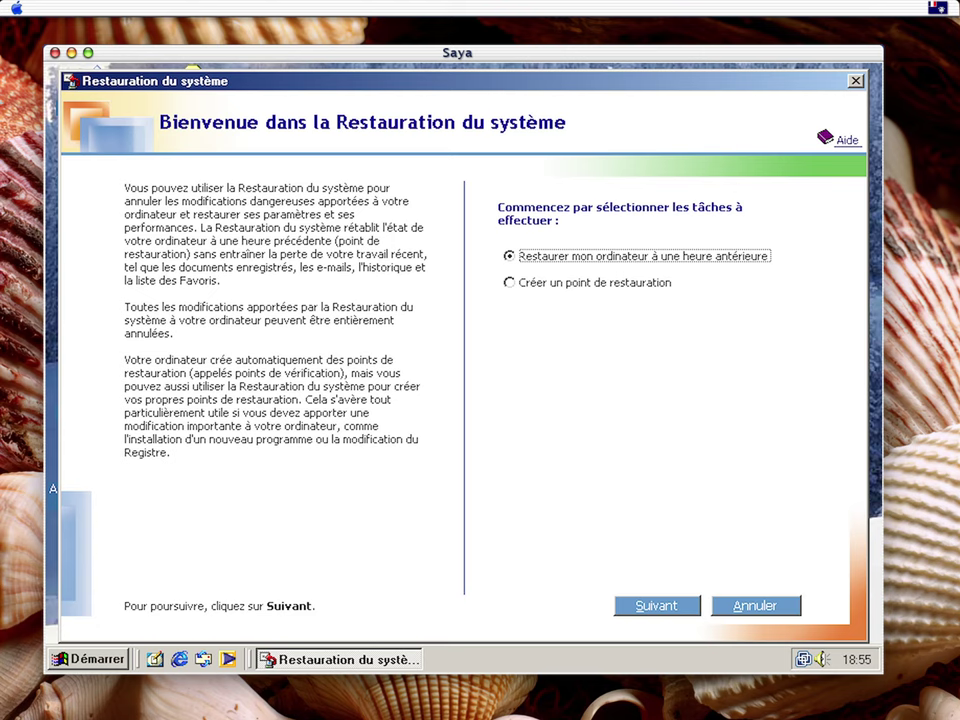
# Create a restore point described as "1st install" and close Restauration du système
pyautogui.click(592, 284)
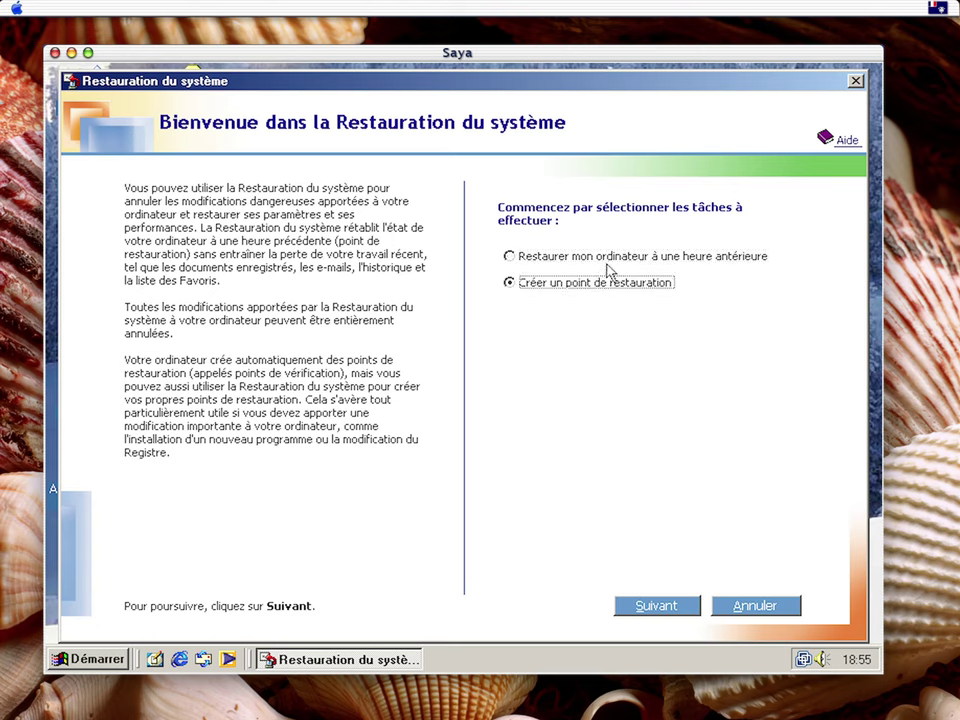
pyautogui.click(675, 604)
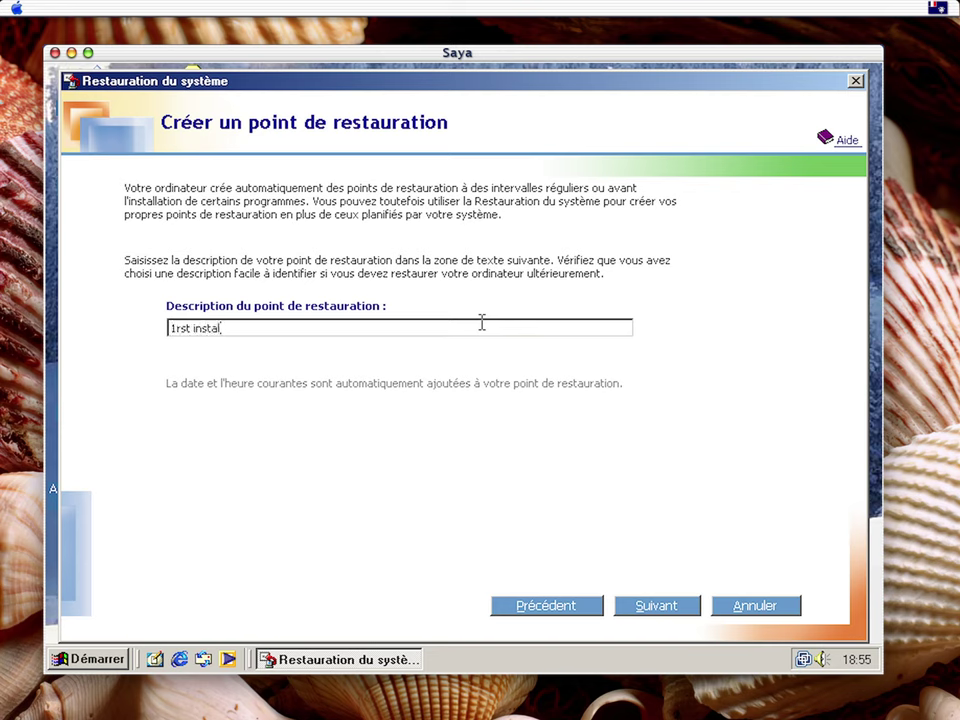
pyautogui.press('BackSpace')
pyautogui.press('BackSpace')
pyautogui.write('st')
pyautogui.click(650, 600)
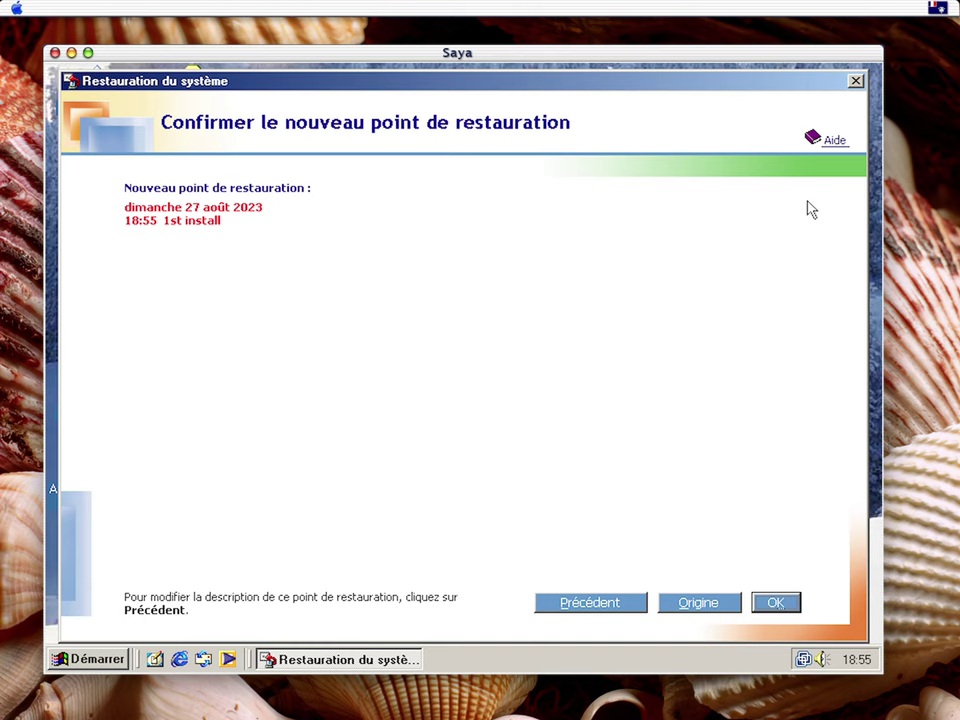
pyautogui.click(856, 81)
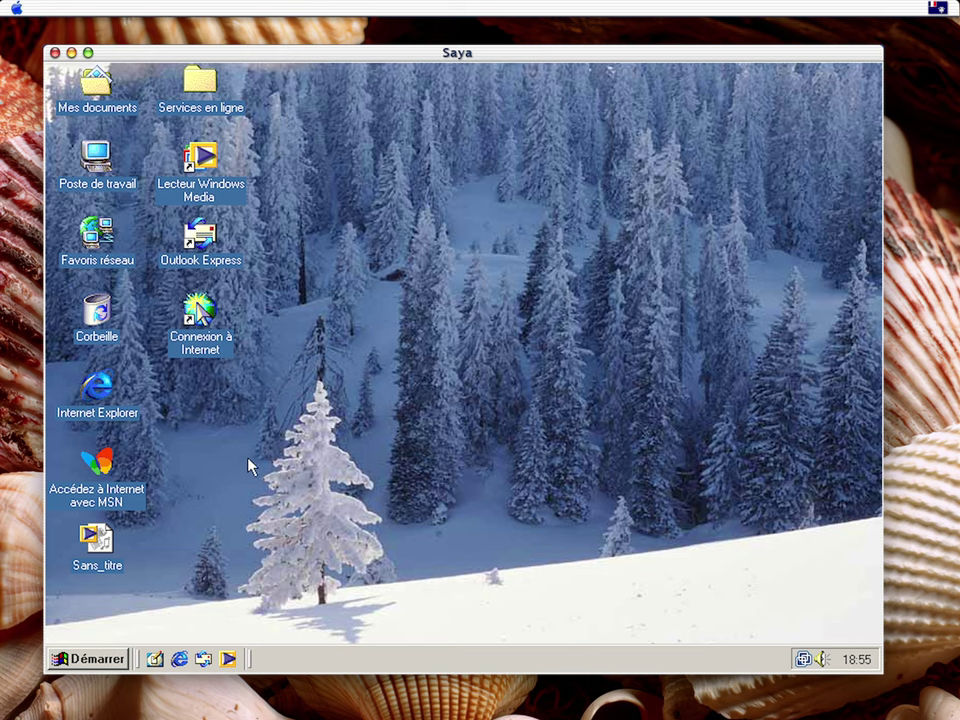
# Launch the Dame de Pique game and quit it from its network welcome dialog
pyautogui.click(79, 664)
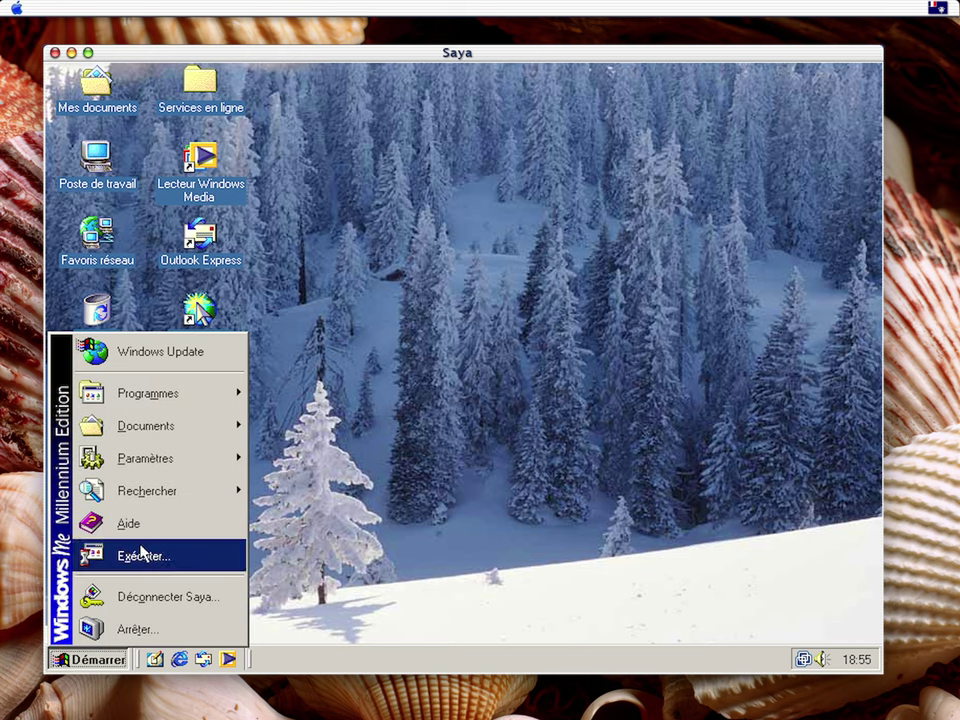
pyautogui.moveTo(209, 405)
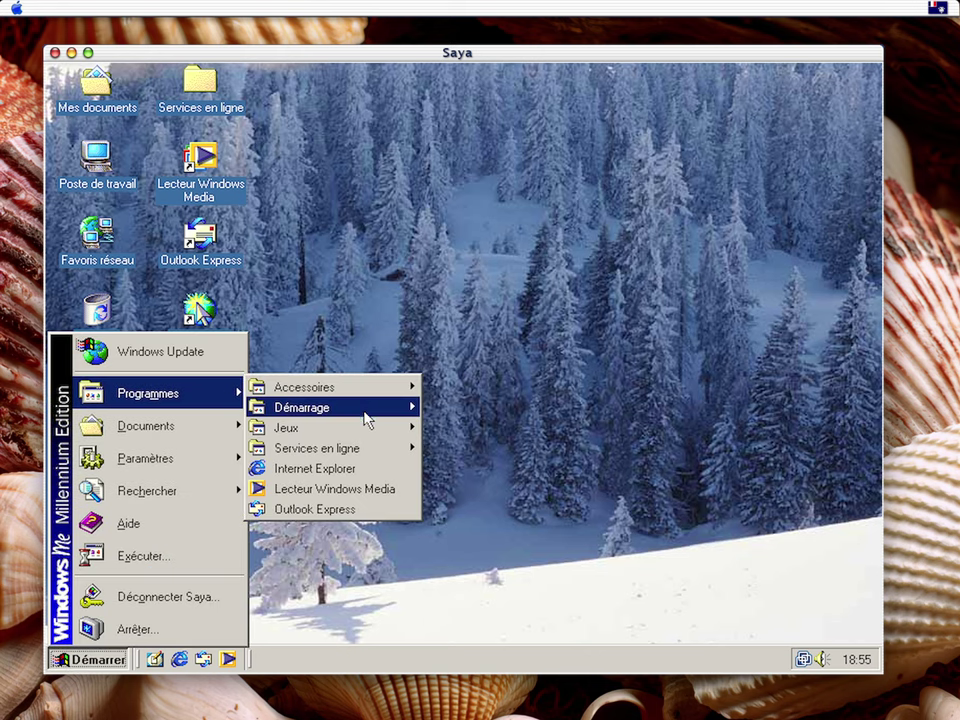
pyautogui.moveTo(370, 443)
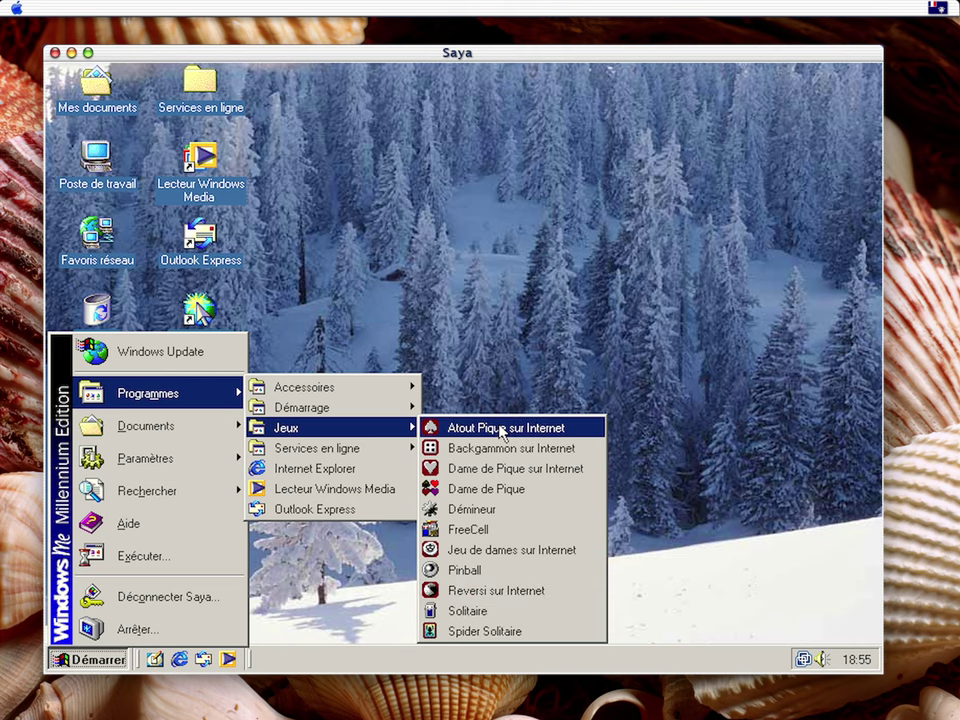
pyautogui.click(528, 494)
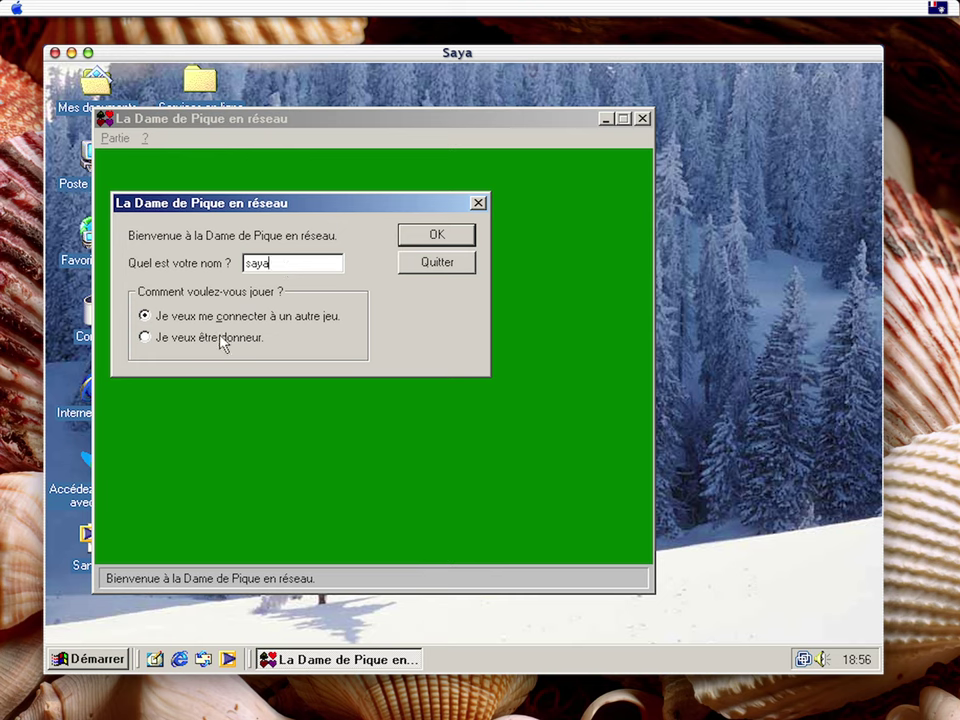
pyautogui.click(430, 234)
pyautogui.click(406, 268)
pyautogui.click(437, 266)
# Launch Solitaire from the bundled Windows games
pyautogui.click(98, 660)
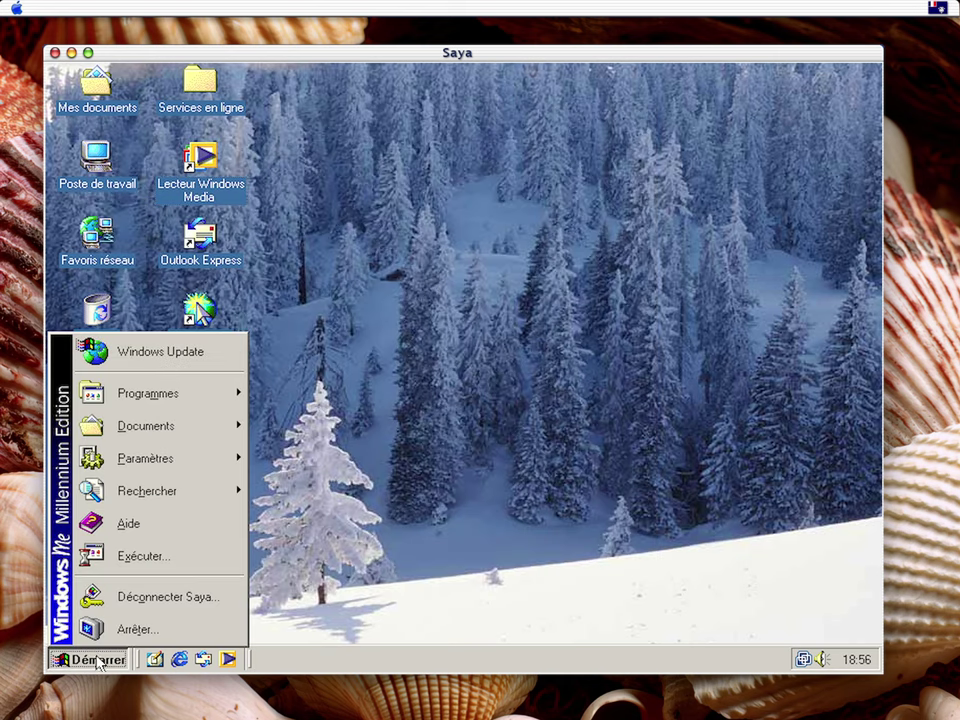
pyautogui.moveTo(255, 397)
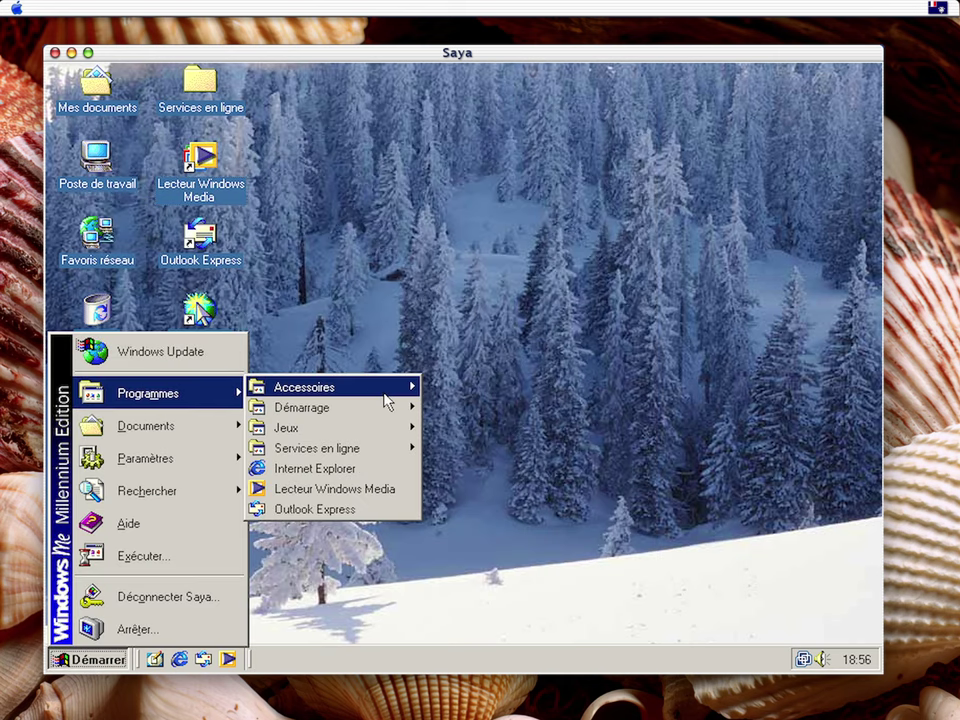
pyautogui.moveTo(385, 395)
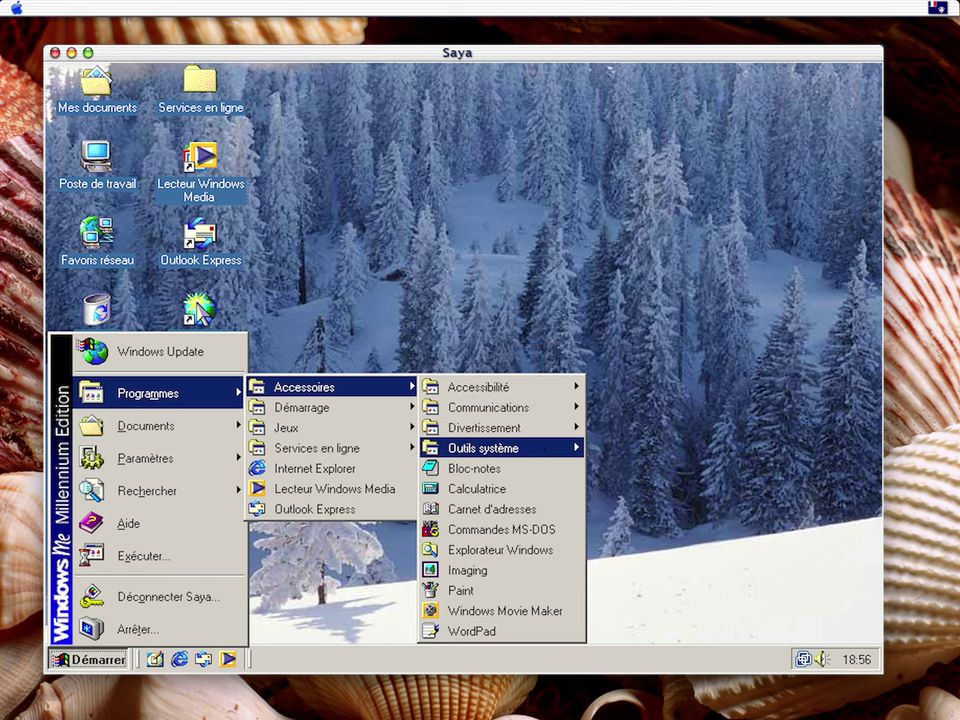
pyautogui.moveTo(306, 429)
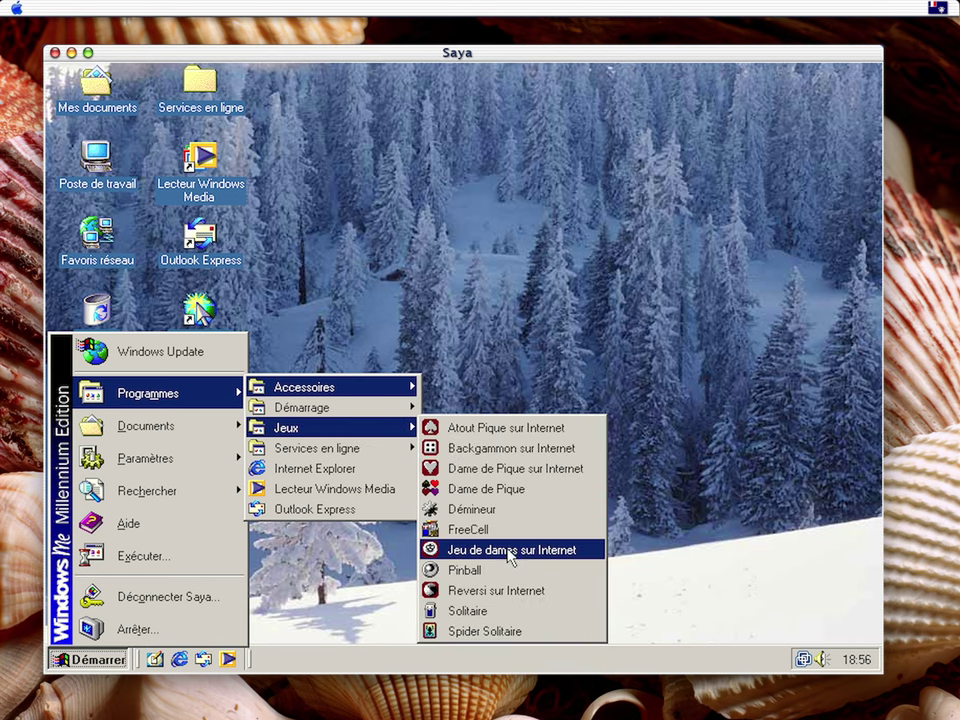
pyautogui.click(499, 611)
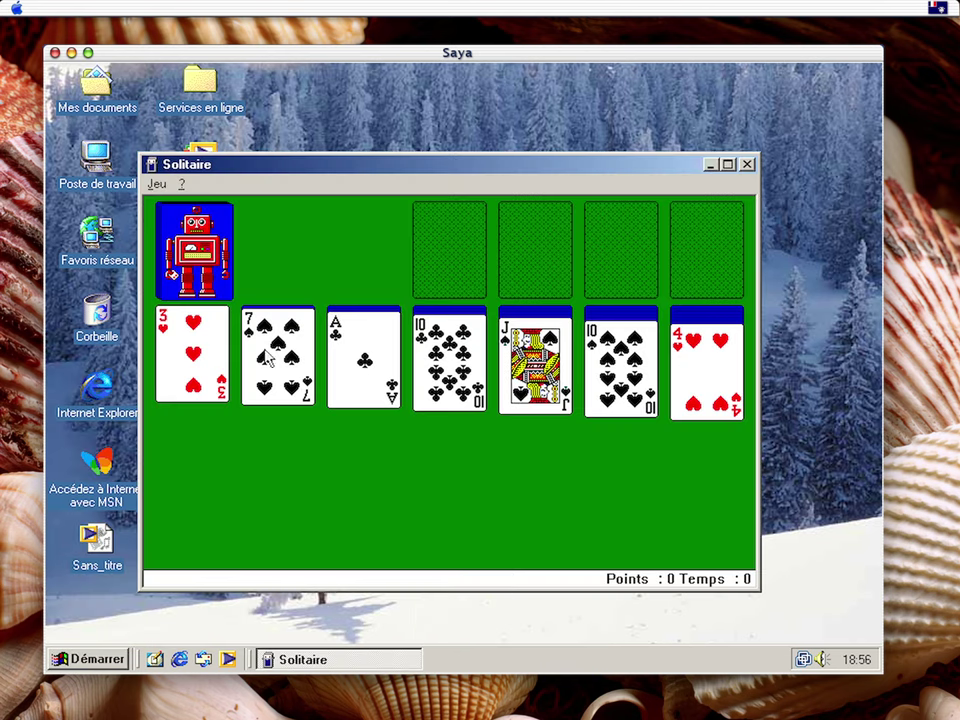
# Try the Vegas and Aucun scoring choices in the Solitaire options and restore Standard scoring
pyautogui.click(157, 184)
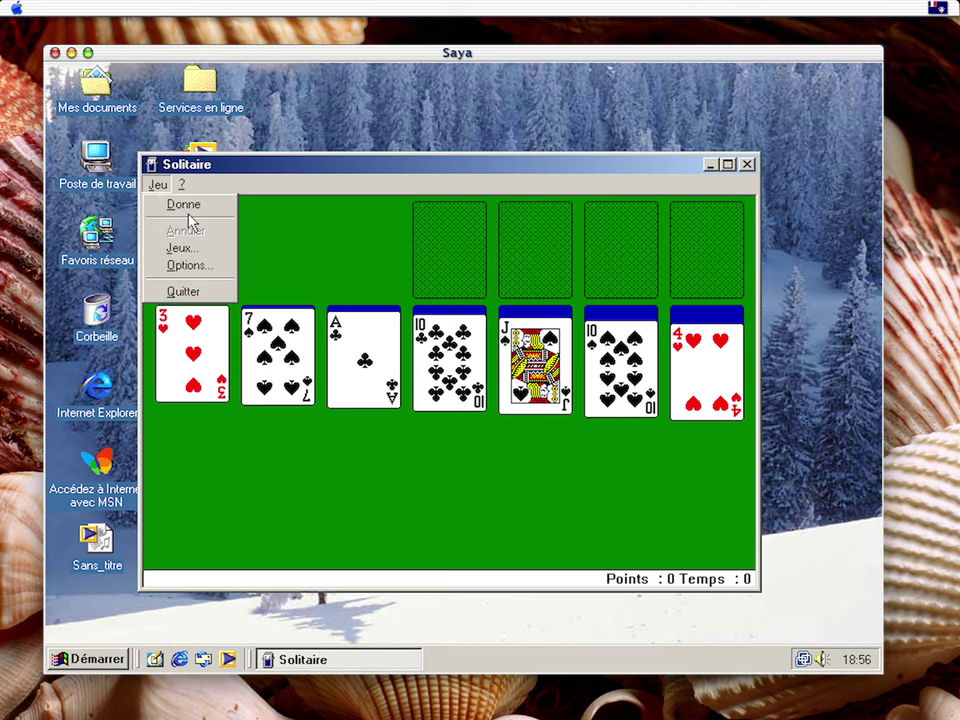
pyautogui.click(187, 270)
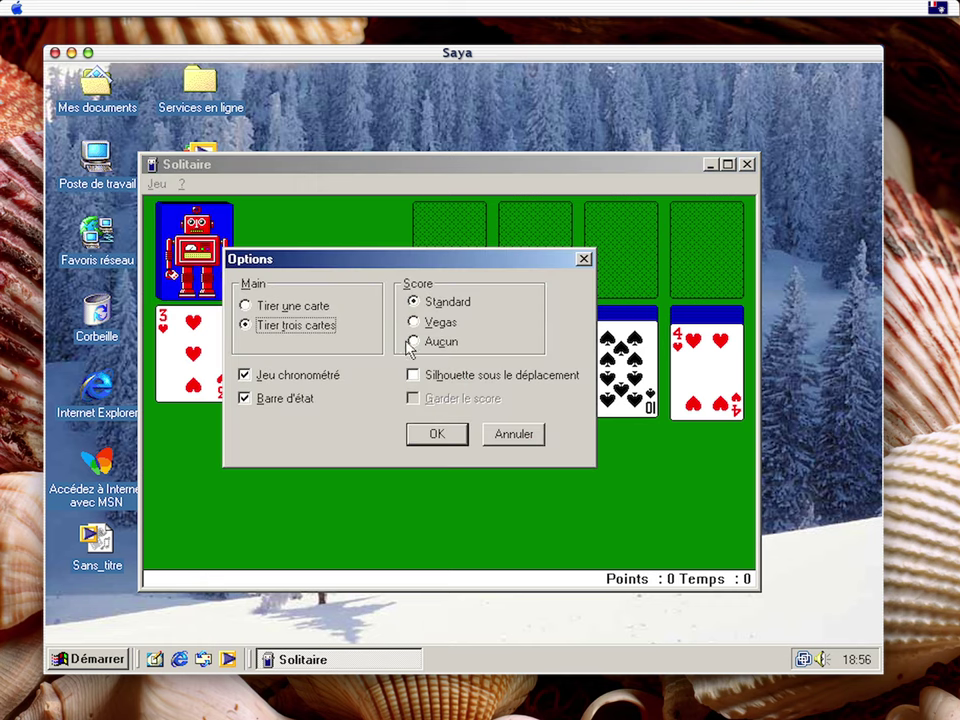
pyautogui.click(438, 324)
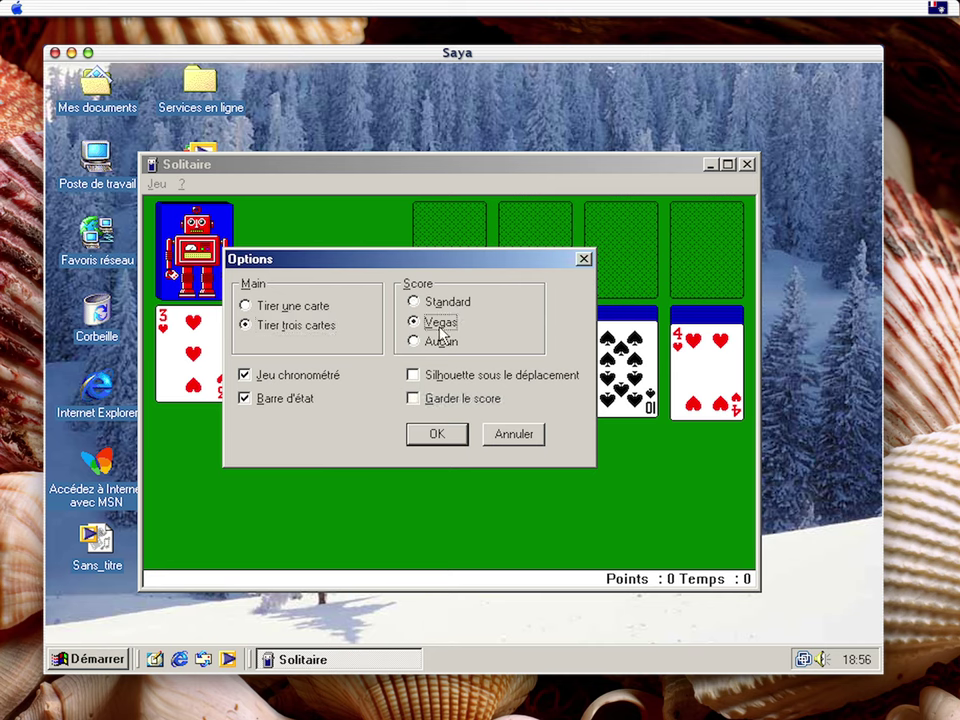
pyautogui.click(439, 342)
pyautogui.click(447, 303)
pyautogui.click(437, 440)
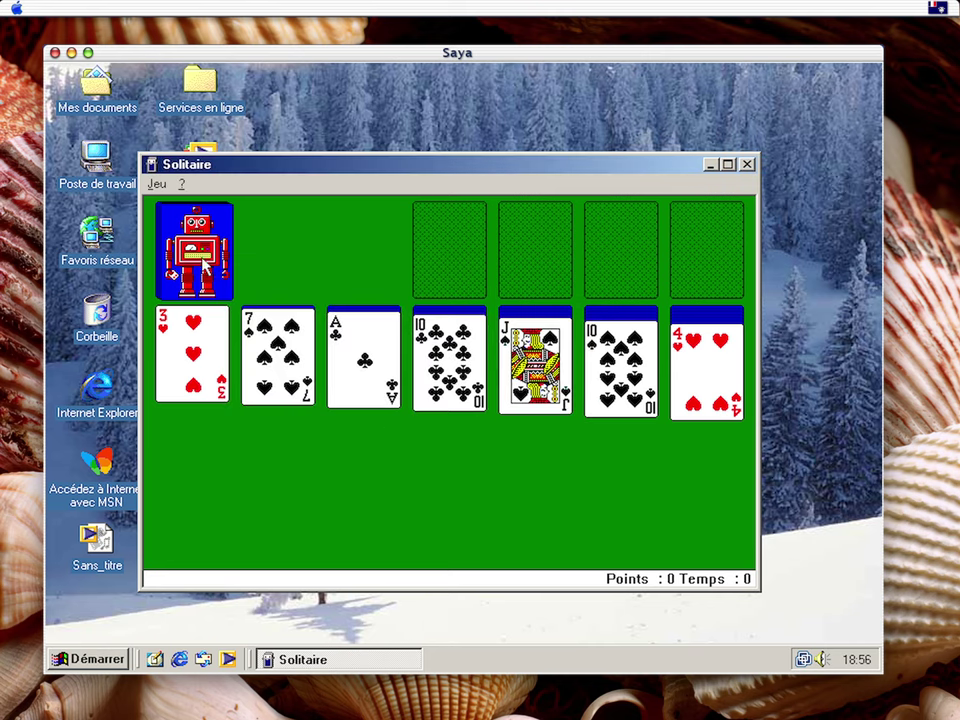
pyautogui.click(160, 184)
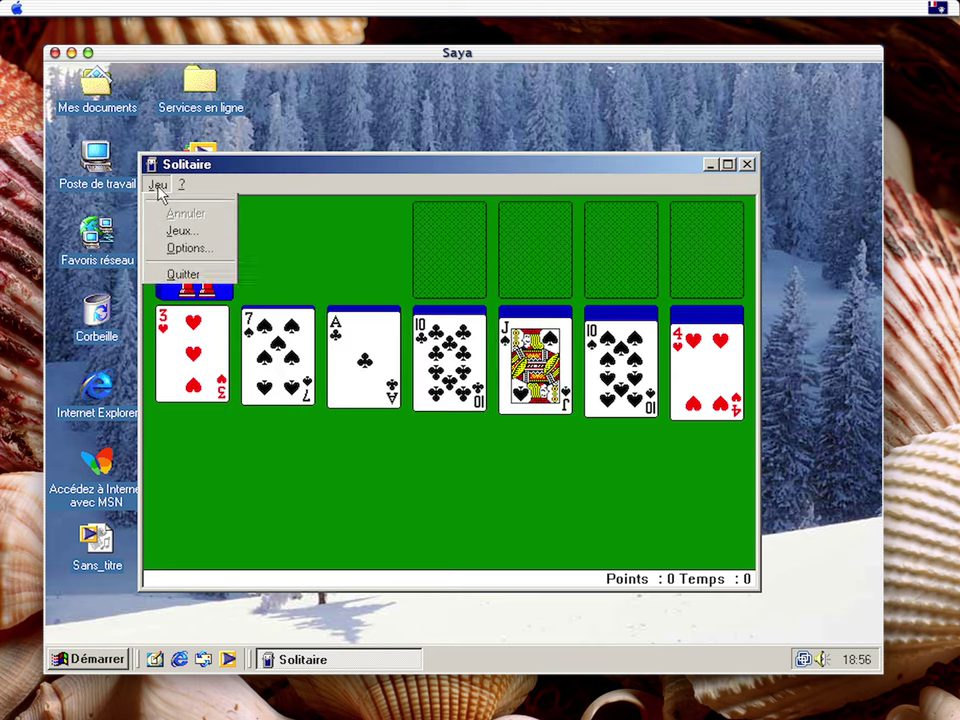
pyautogui.click(433, 488)
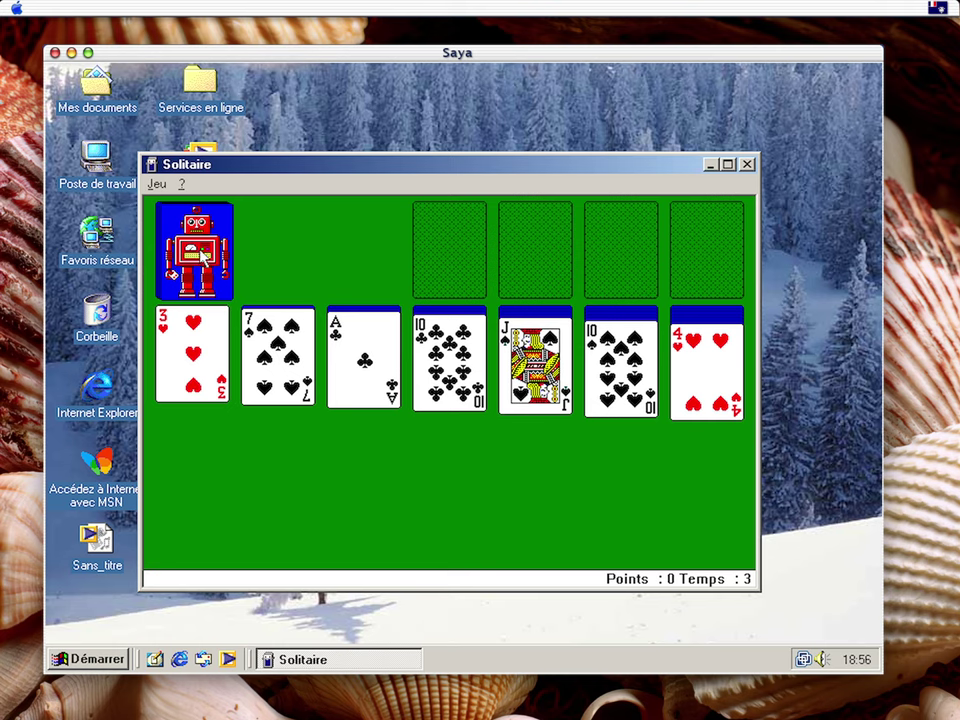
# Move the ace and two of clubs to the first foundation, turning over the third column's hidden cards
pyautogui.moveTo(480, 390); pyautogui.dragTo(482, 392)
pyautogui.moveTo(388, 352); pyautogui.dragTo(450, 287)
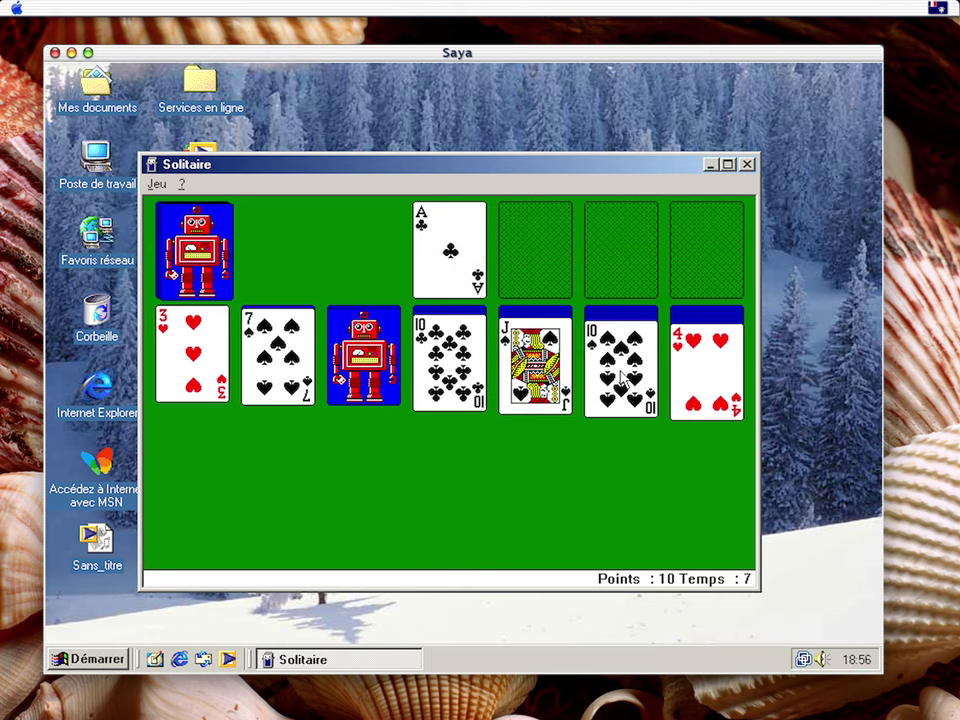
pyautogui.click(352, 392)
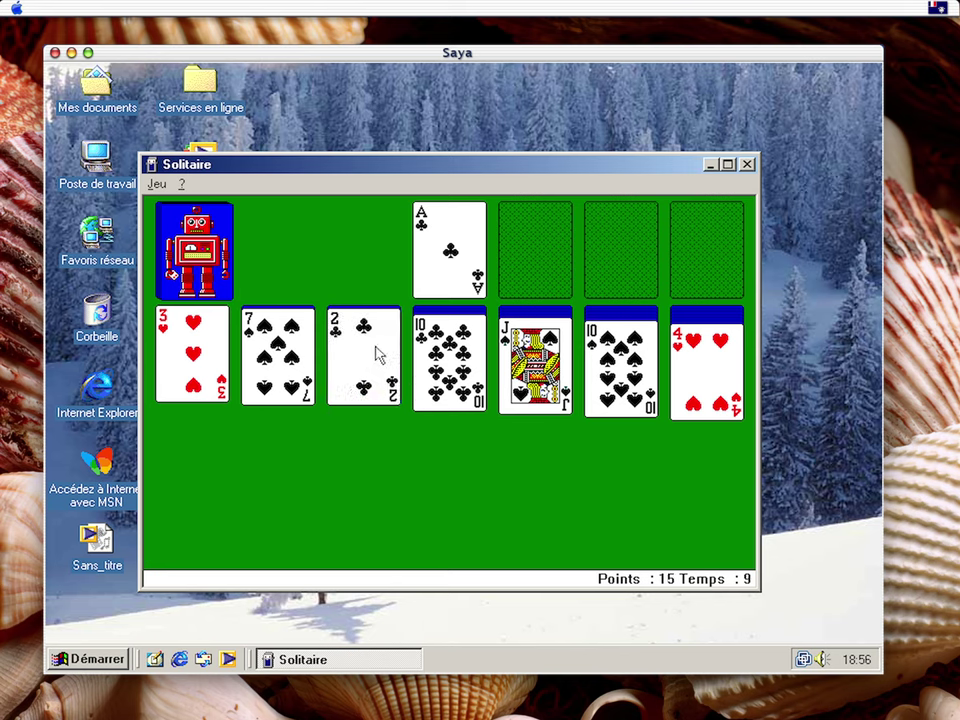
pyautogui.moveTo(377, 354); pyautogui.dragTo(450, 270)
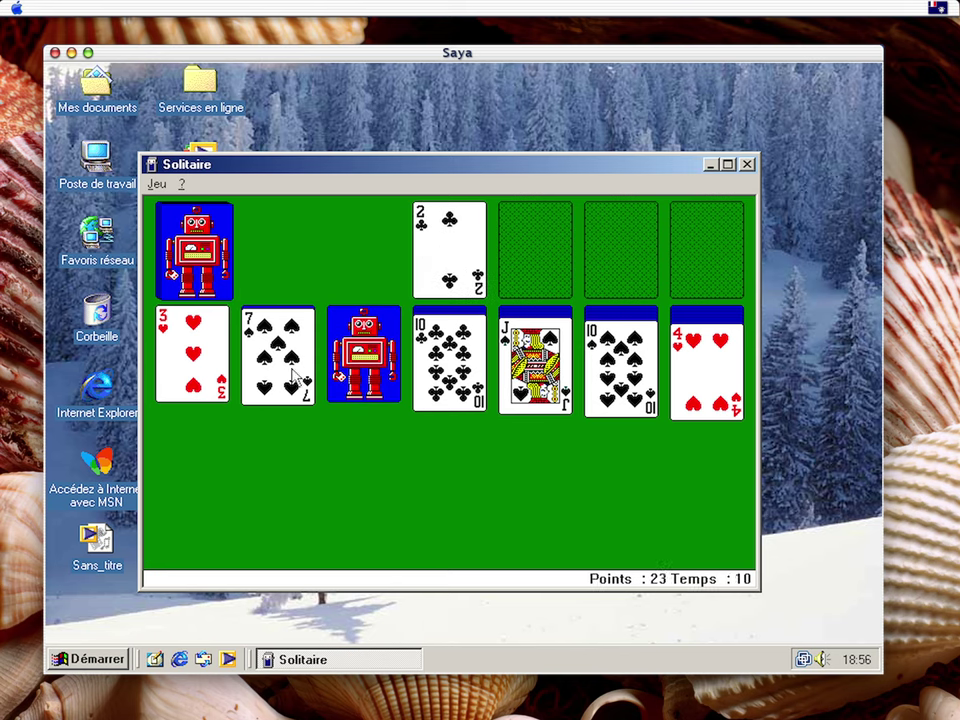
pyautogui.moveTo(172, 347); pyautogui.dragTo(280, 372)
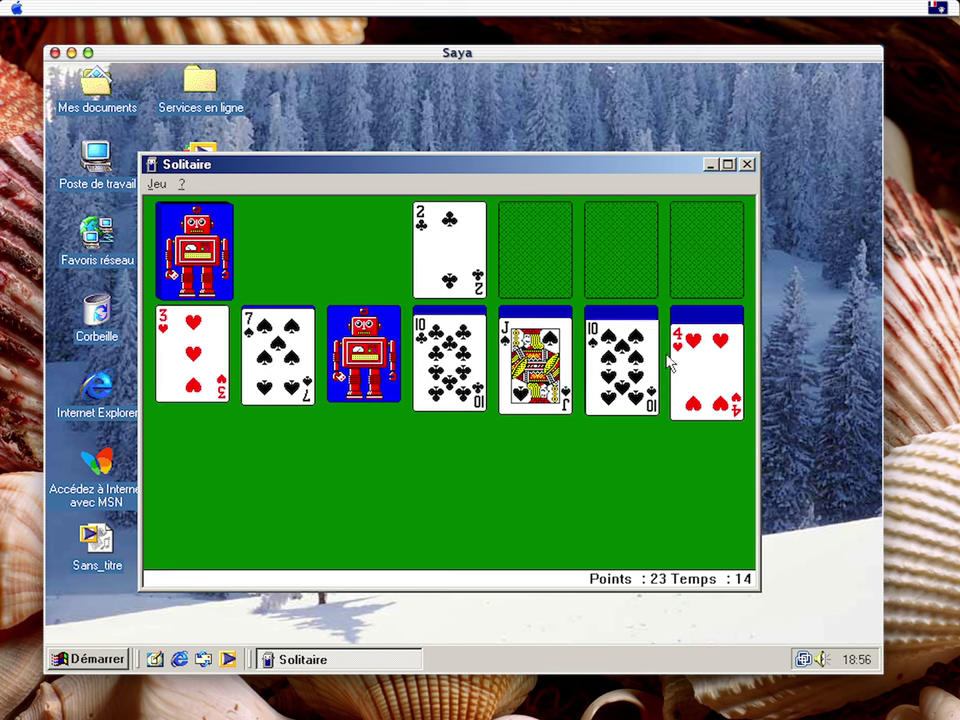
pyautogui.click(365, 360)
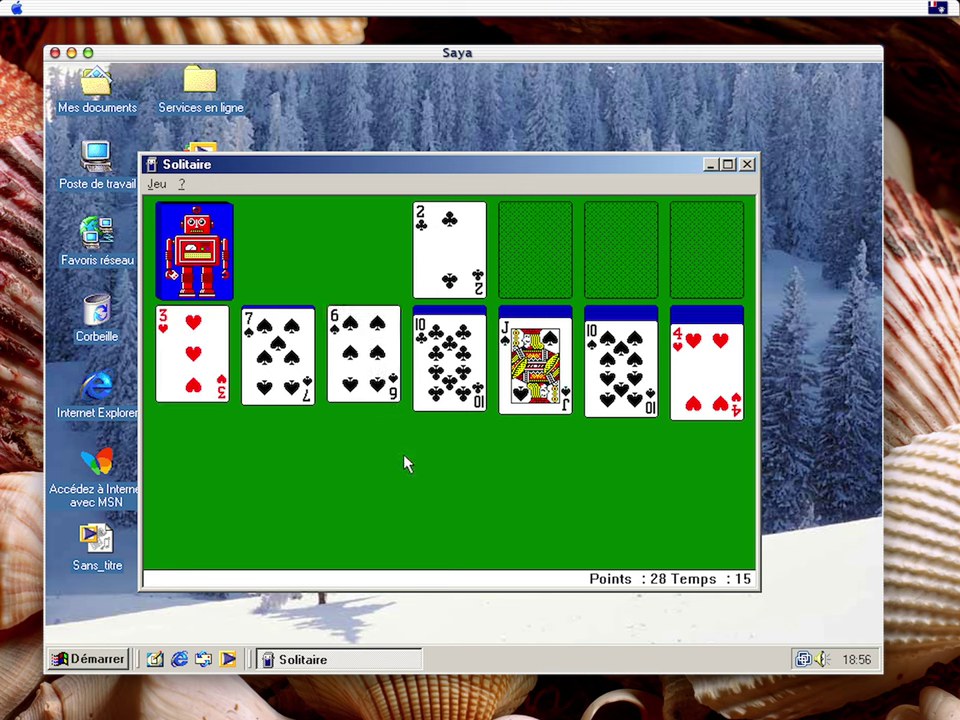
# Quit Solitaire and launch Pinball from the bundled games
pyautogui.click(163, 185)
pyautogui.click(184, 291)
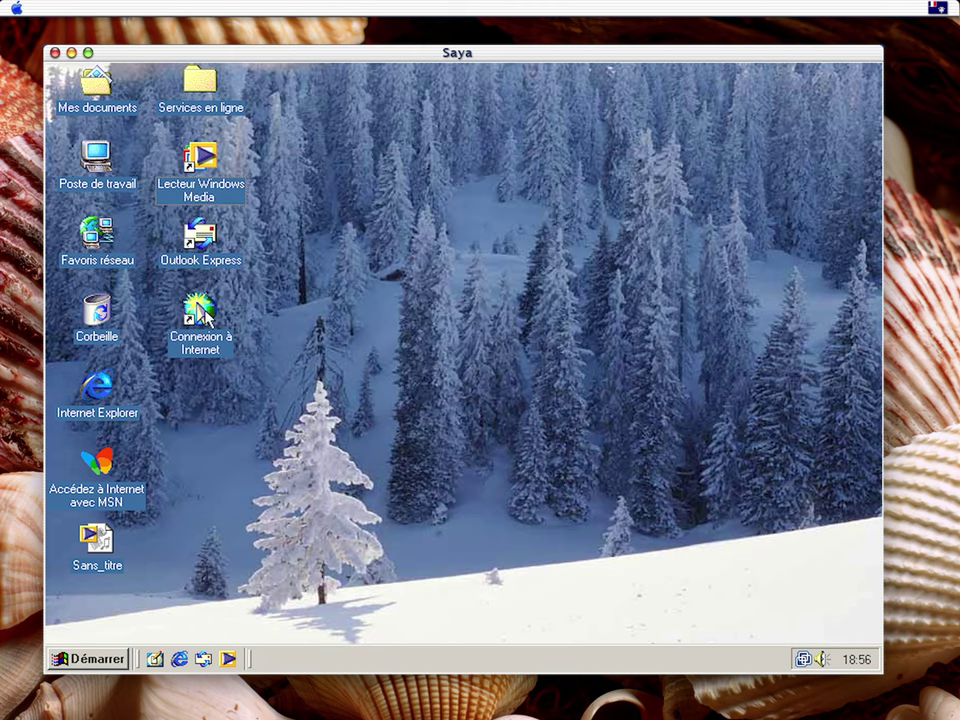
pyautogui.click(92, 660)
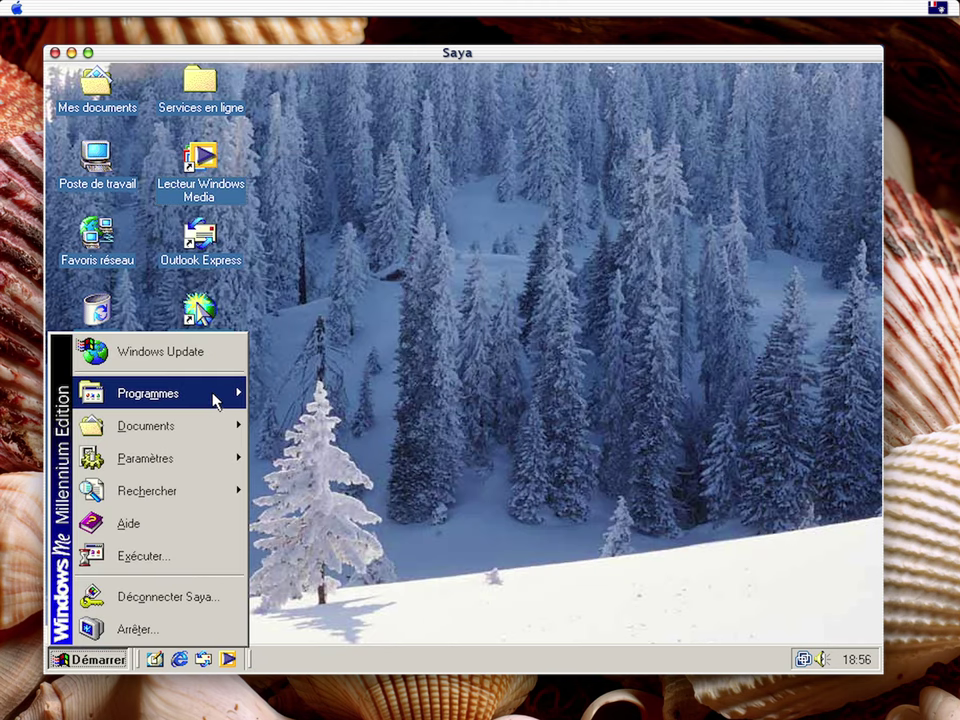
pyautogui.moveTo(208, 399)
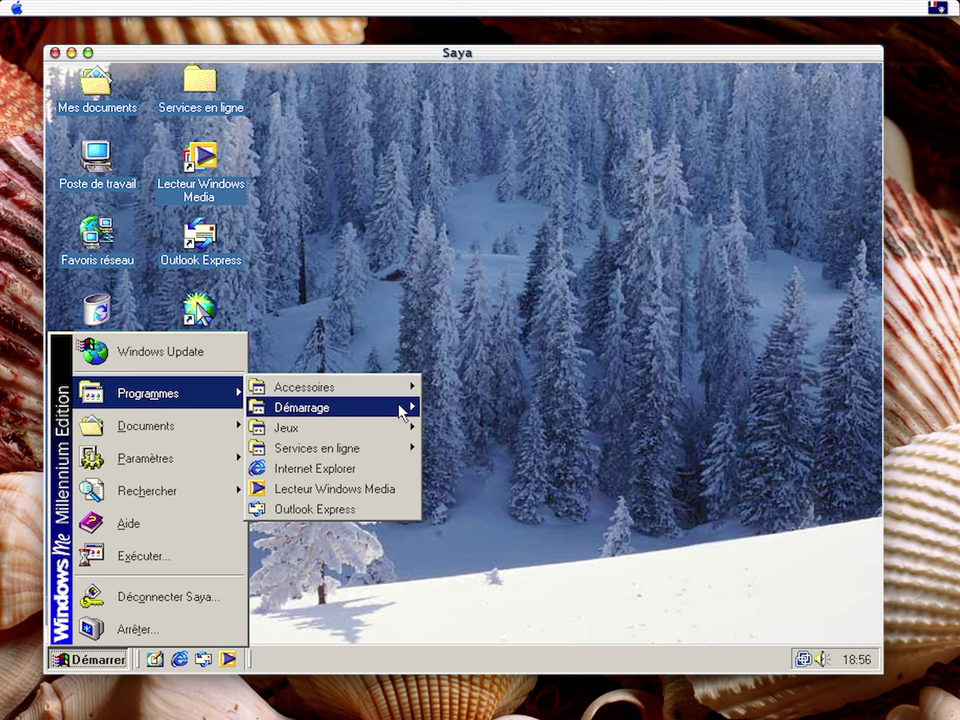
pyautogui.moveTo(405, 407)
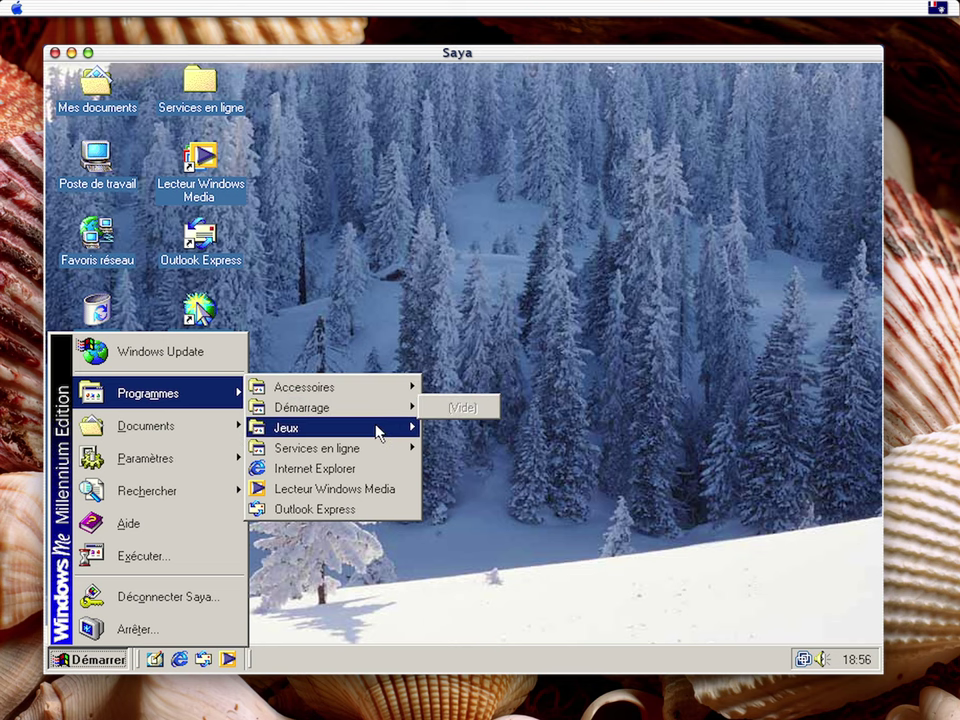
pyautogui.moveTo(377, 429)
pyautogui.click(507, 566)
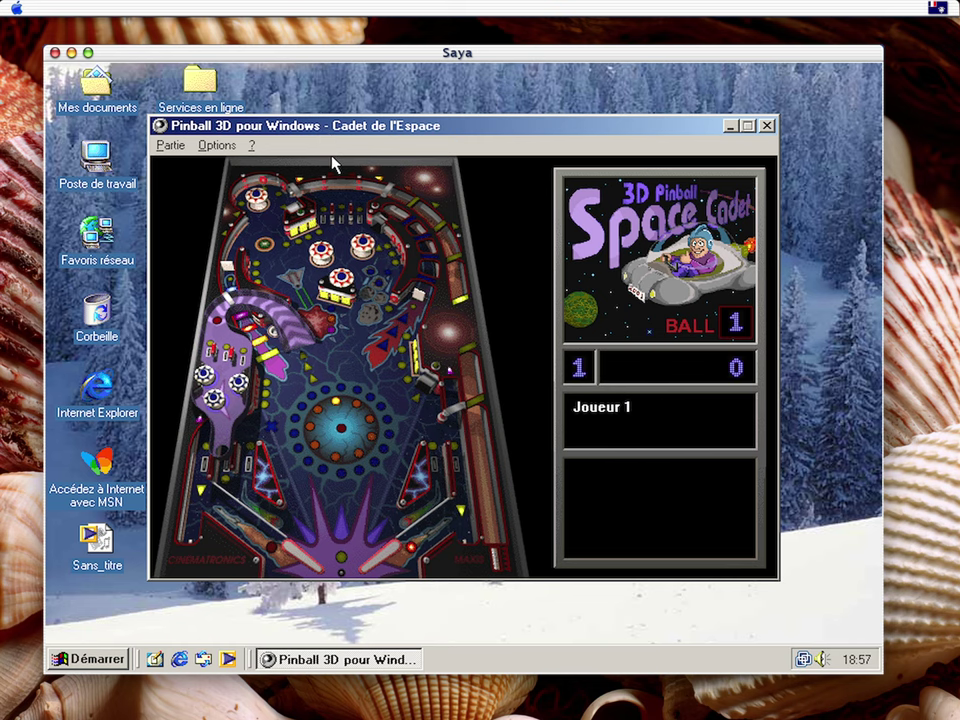
# View the About information for Pinball 3D and close it
pyautogui.click(252, 146)
pyautogui.click(290, 192)
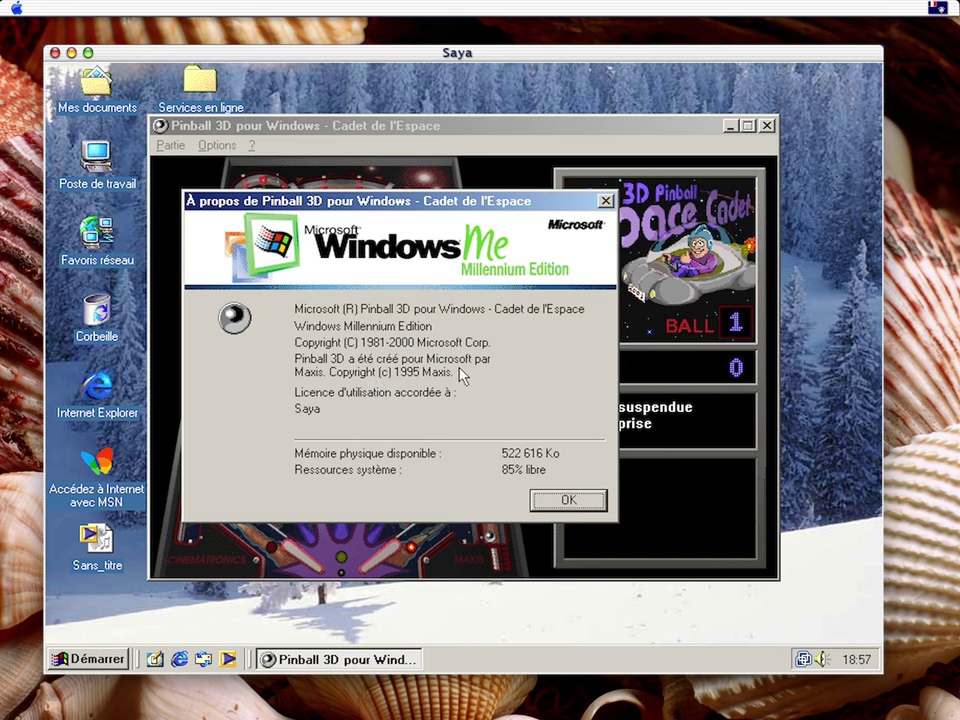
pyautogui.click(605, 201)
# Try the Lancer la balle command in Pinball and start a new game
pyautogui.click(170, 145)
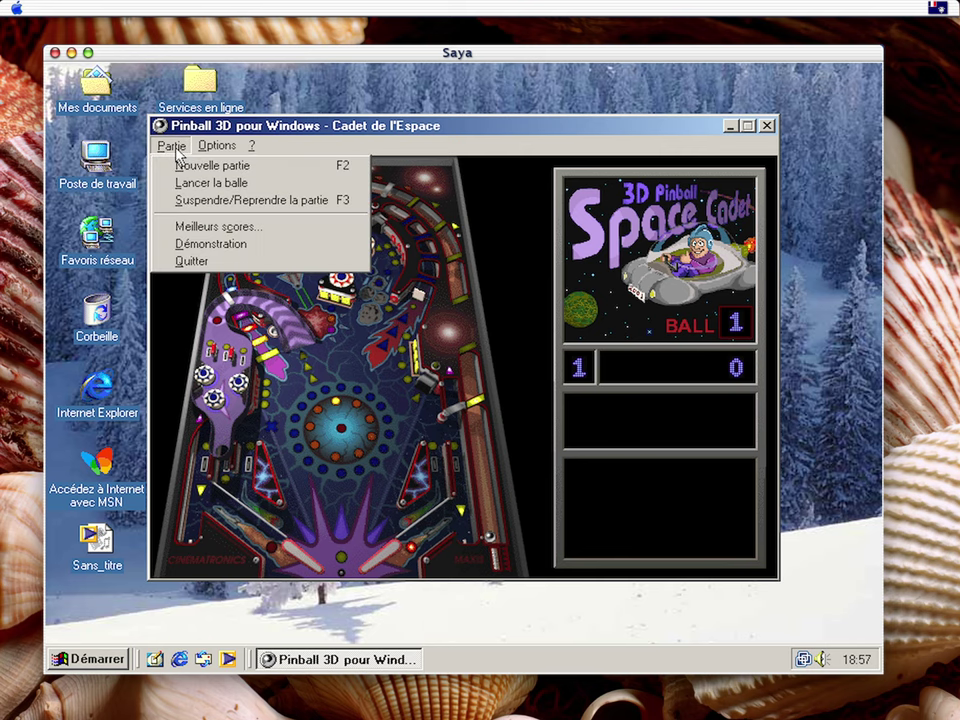
pyautogui.moveTo(203, 140)
pyautogui.click(230, 209)
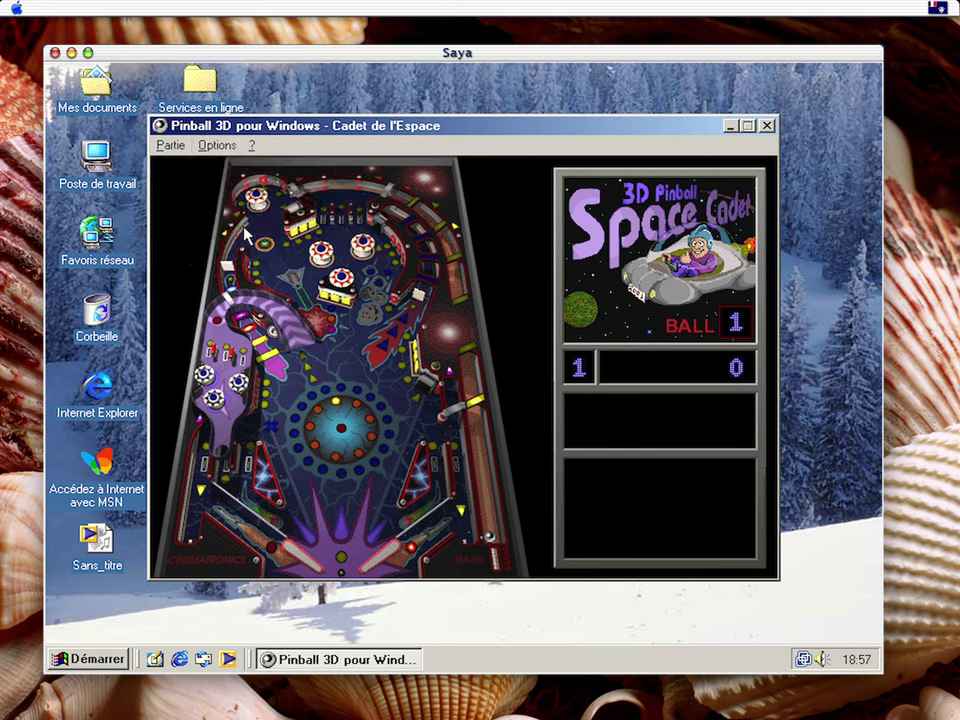
pyautogui.click(171, 145)
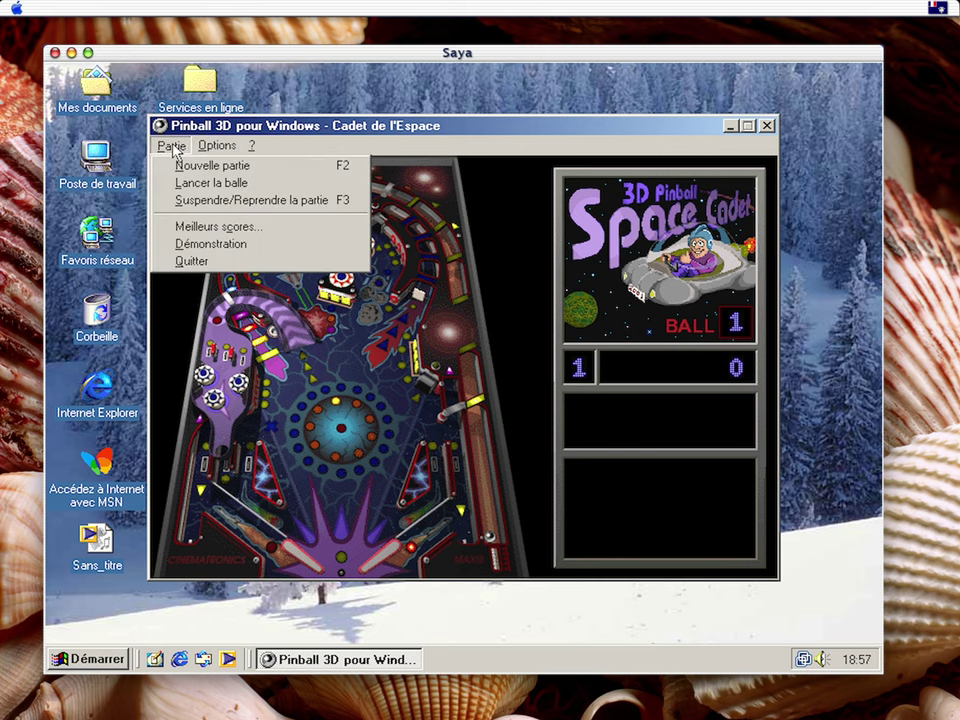
pyautogui.click(241, 184)
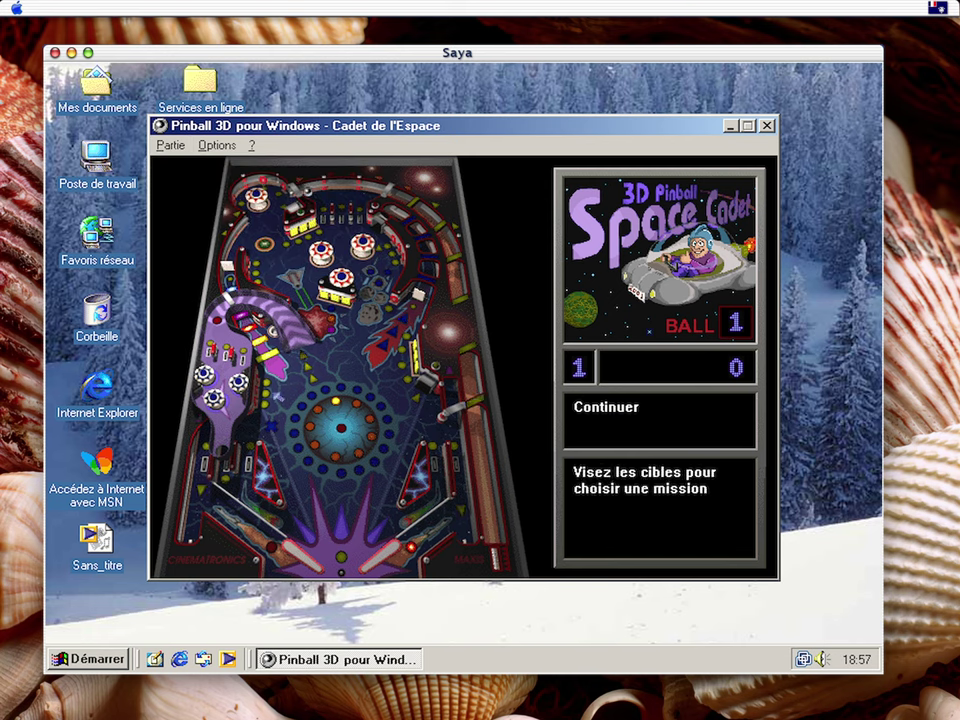
pyautogui.click(171, 145)
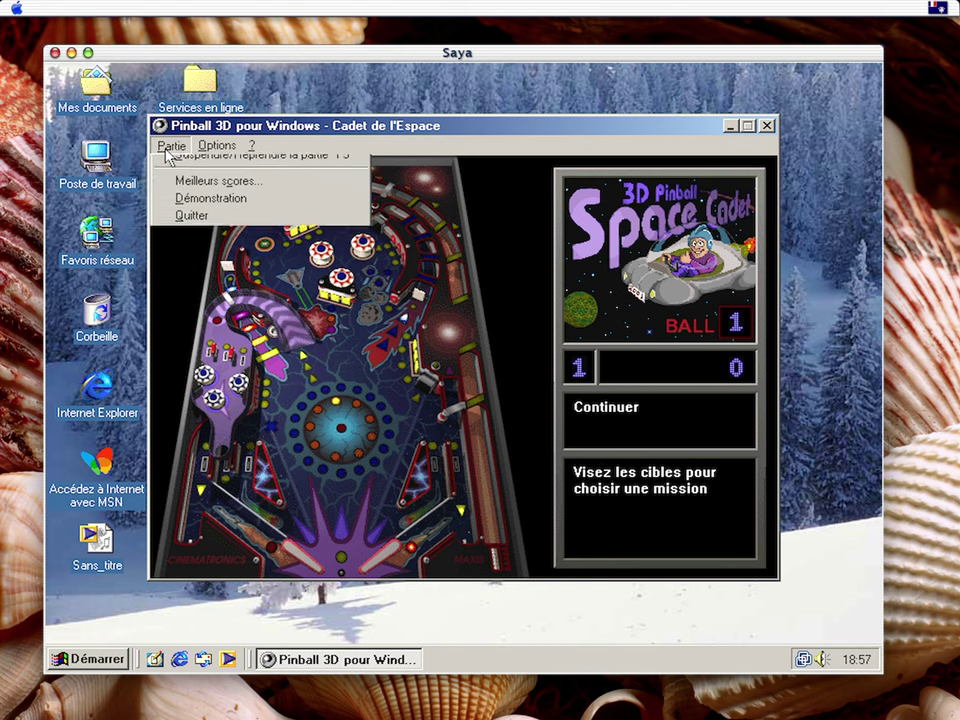
pyautogui.click(216, 165)
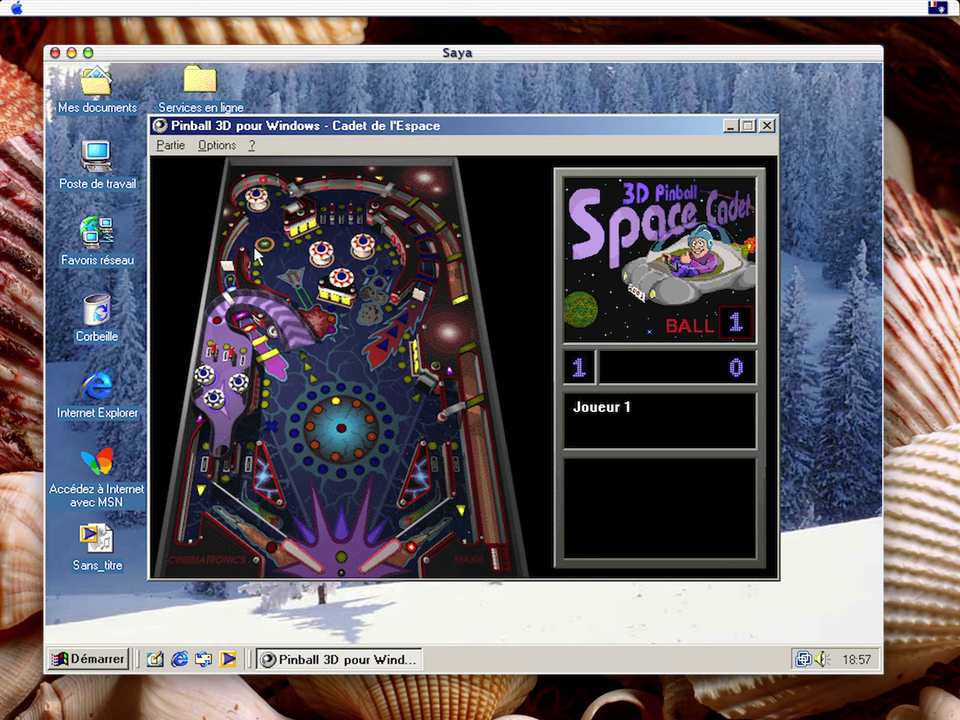
# Look at the Pinball options and launch the ball with the plunger in the new game
pyautogui.click(217, 145)
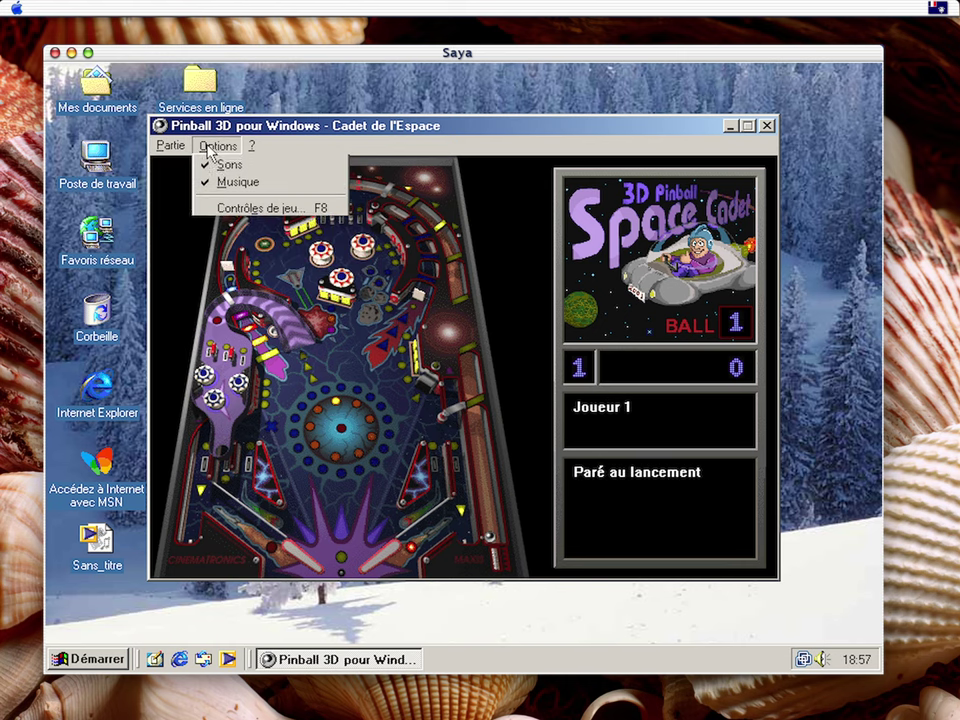
pyautogui.click(489, 414)
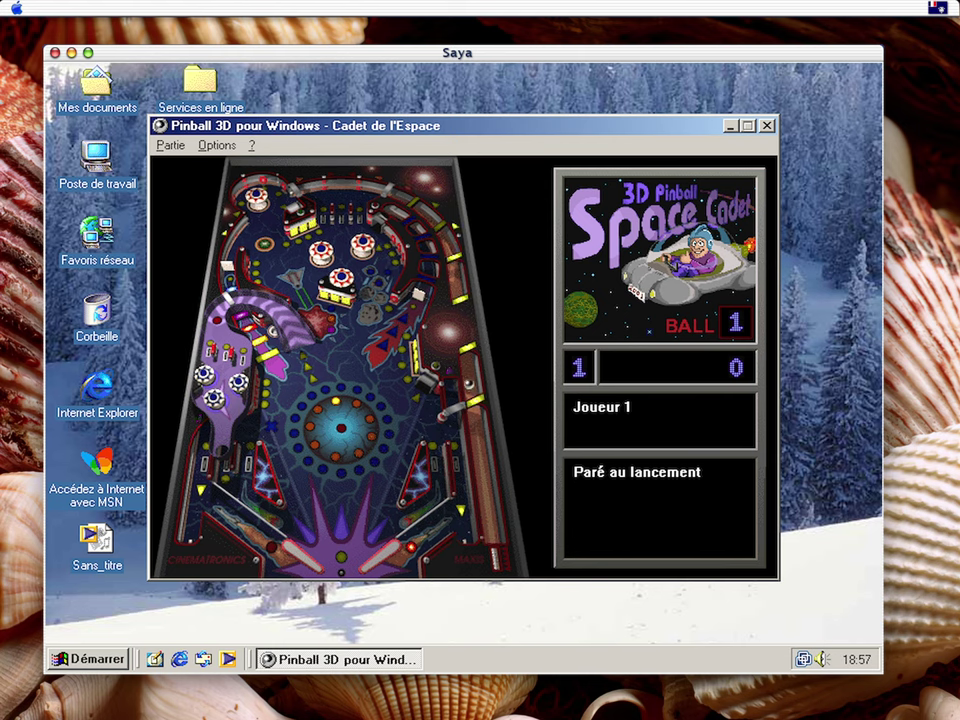
pyautogui.press('space')
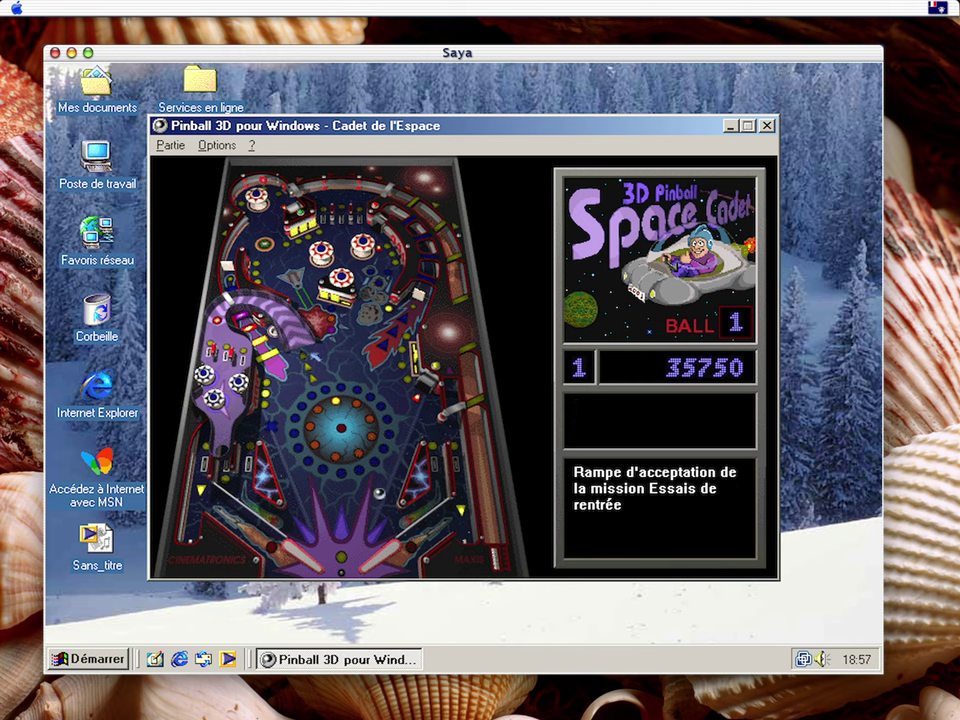
# Quit the pinball game and start Commandes MS-DOS from the Accessoires programs
pyautogui.click(767, 126)
pyautogui.click(88, 659)
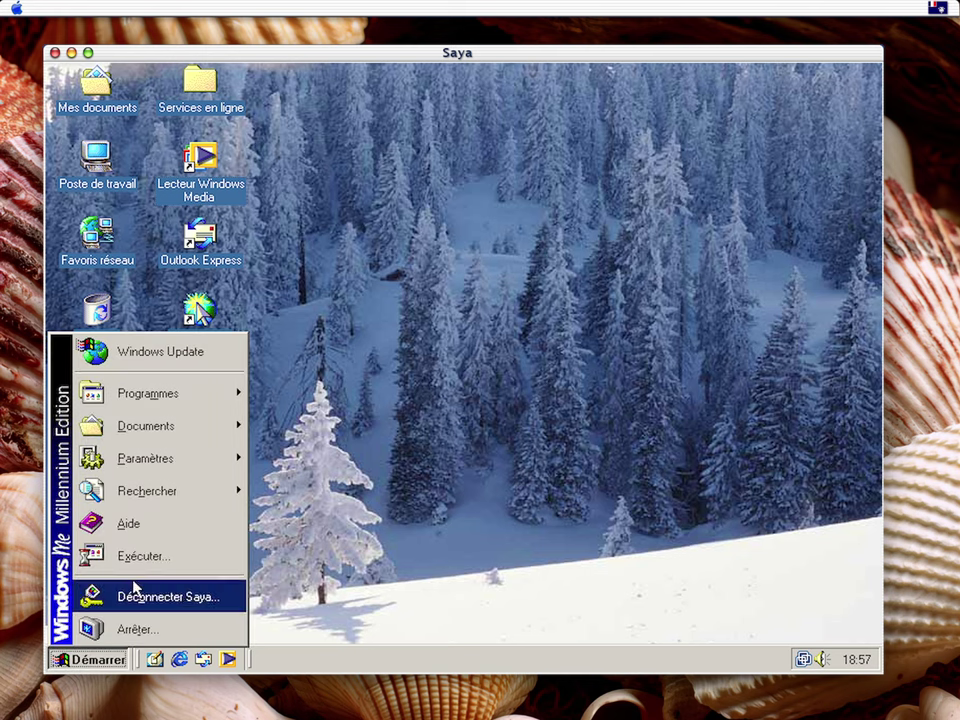
pyautogui.moveTo(193, 390)
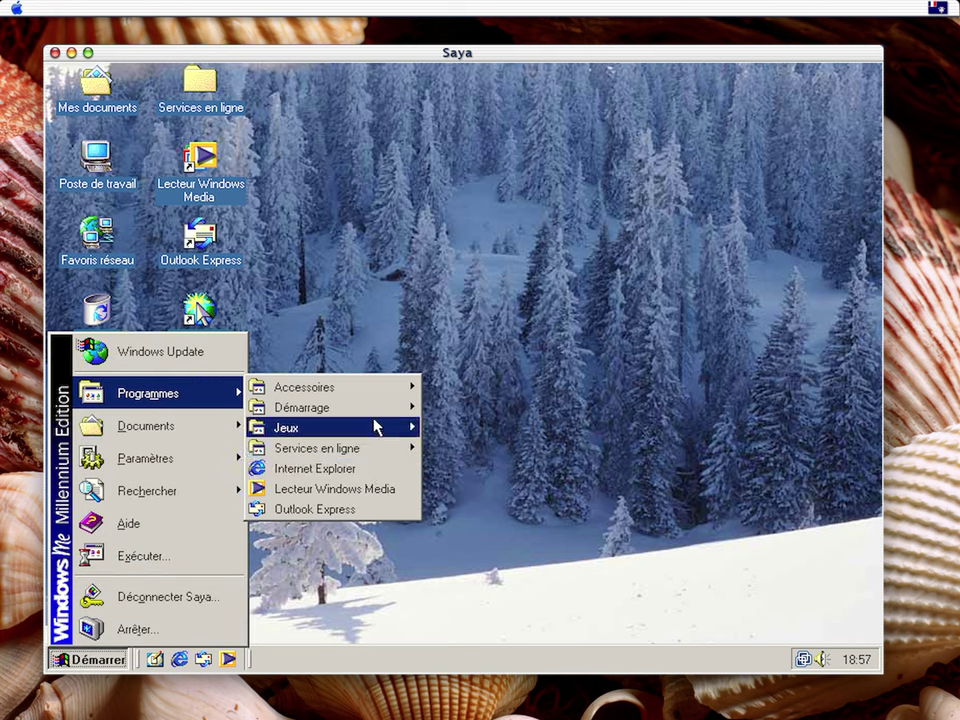
pyautogui.moveTo(372, 458)
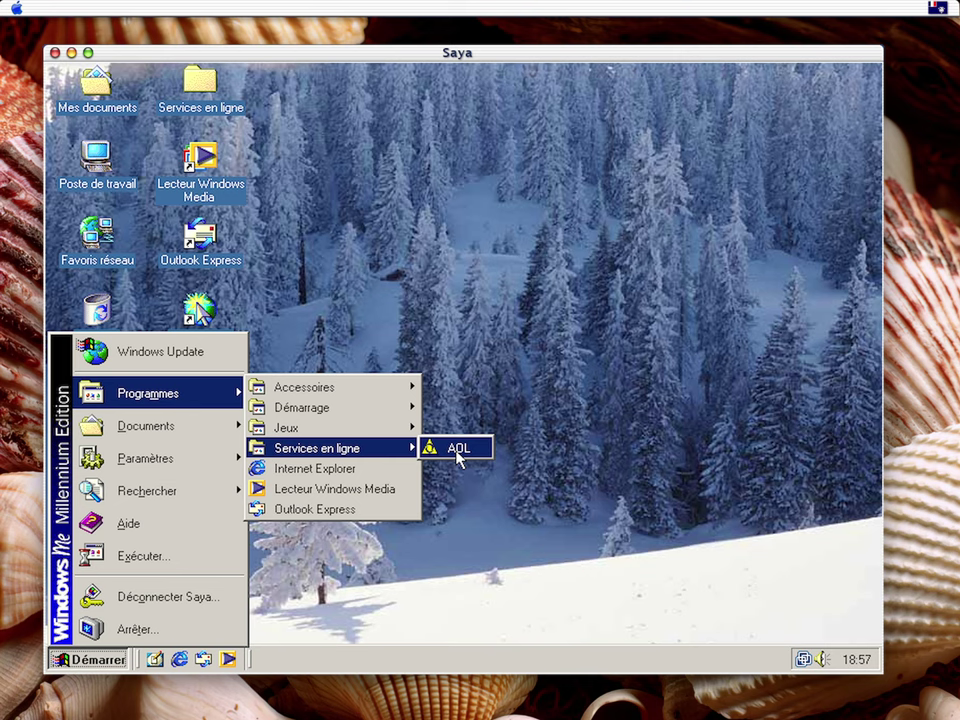
pyautogui.moveTo(382, 420)
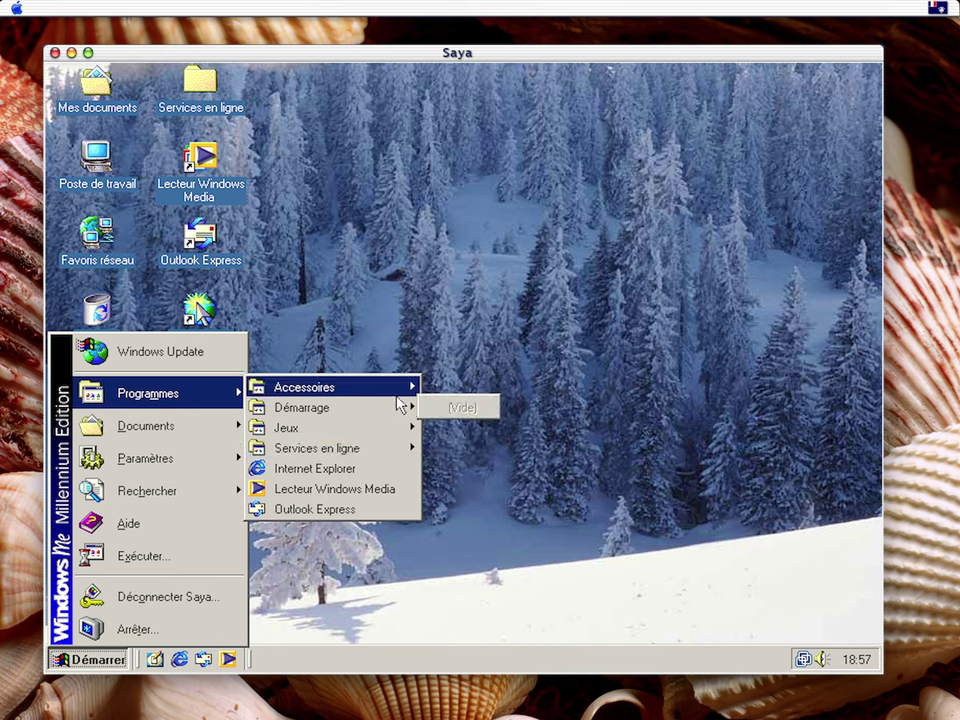
pyautogui.moveTo(398, 399)
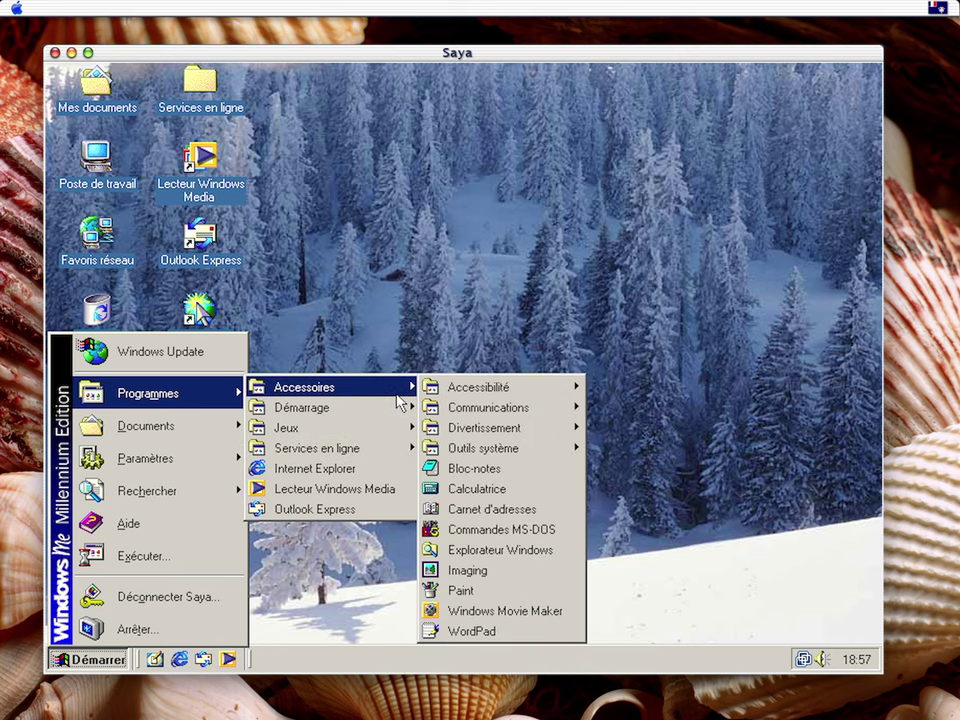
pyautogui.click(501, 534)
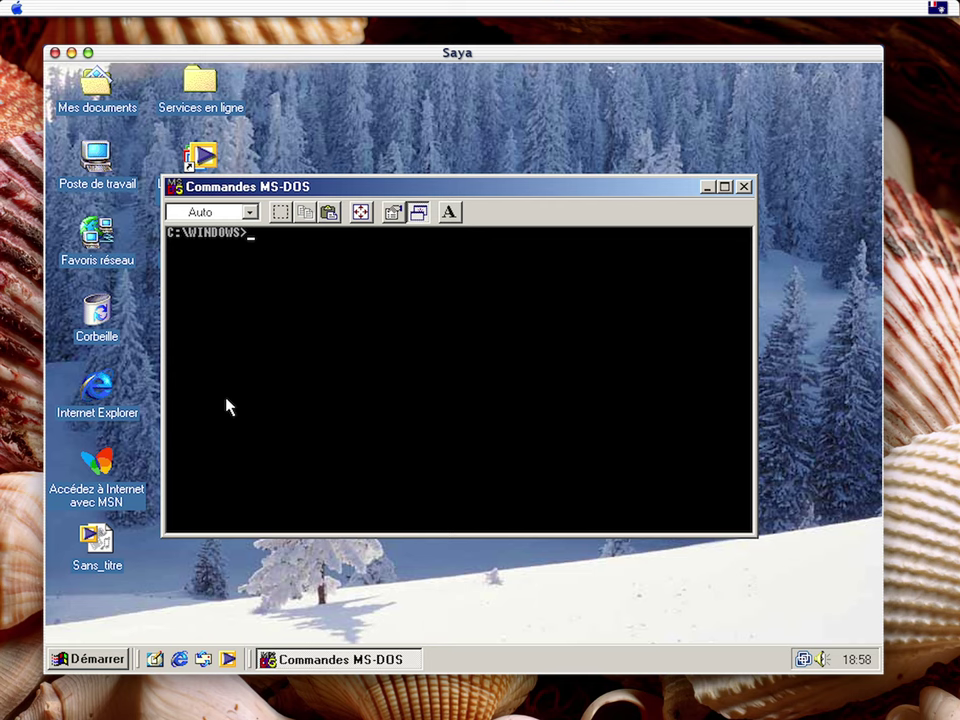
# Reposition and close the MS-DOS window, and take a brief look at Poste de travail before closing it
pyautogui.moveTo(613, 194); pyautogui.dragTo(658, 208)
pyautogui.click(791, 199)
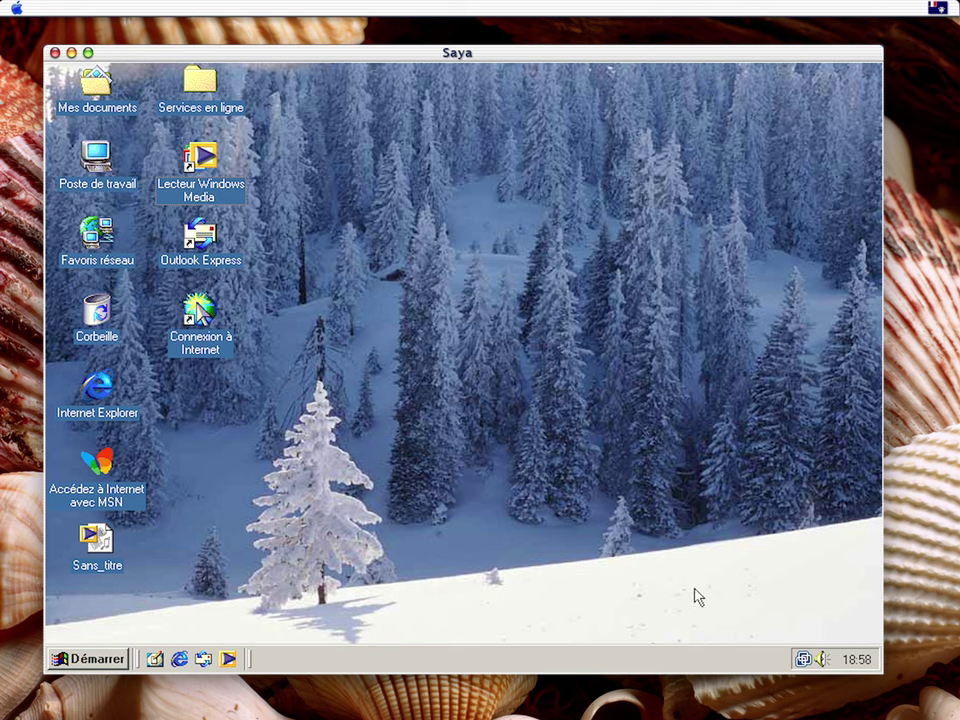
pyautogui.doubleClick(110, 160)
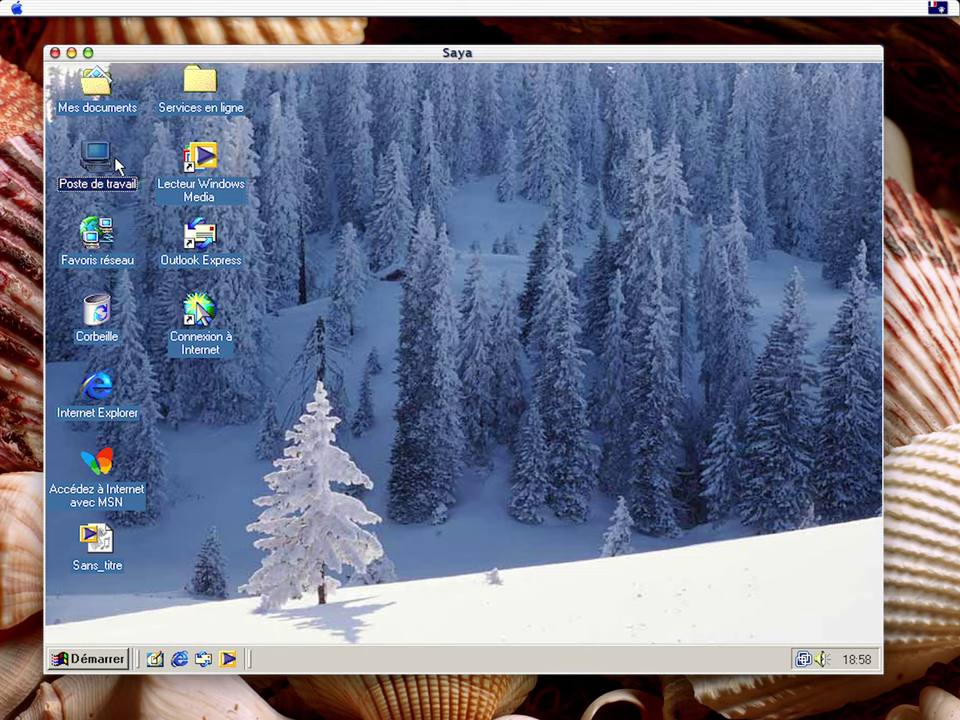
pyautogui.click(788, 119)
# Open Windows Update and read through its introductory page
pyautogui.click(100, 656)
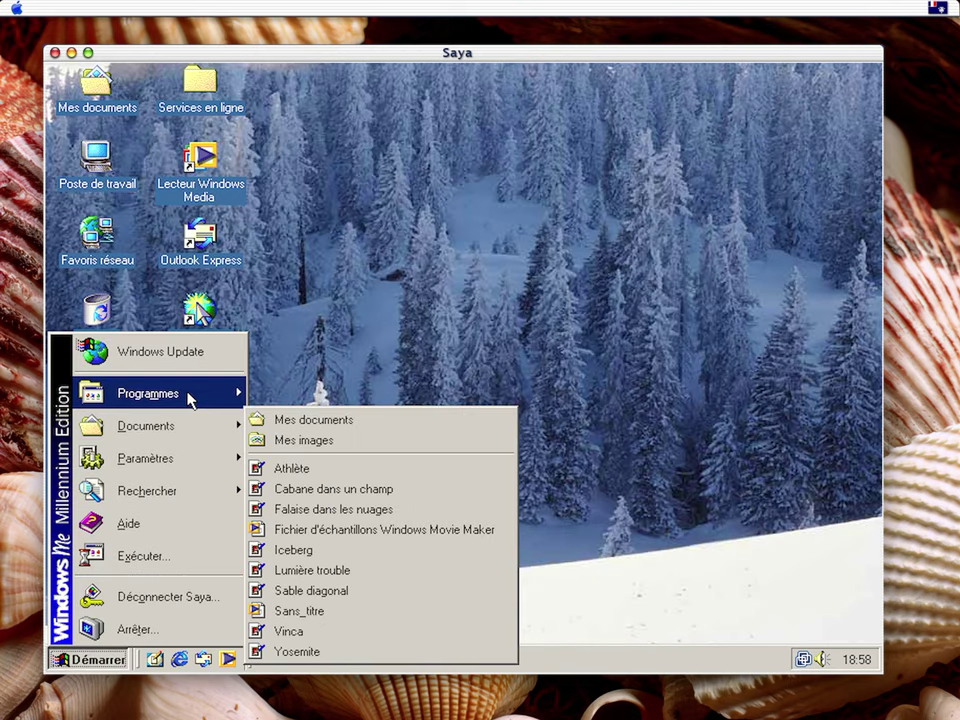
pyautogui.click(190, 355)
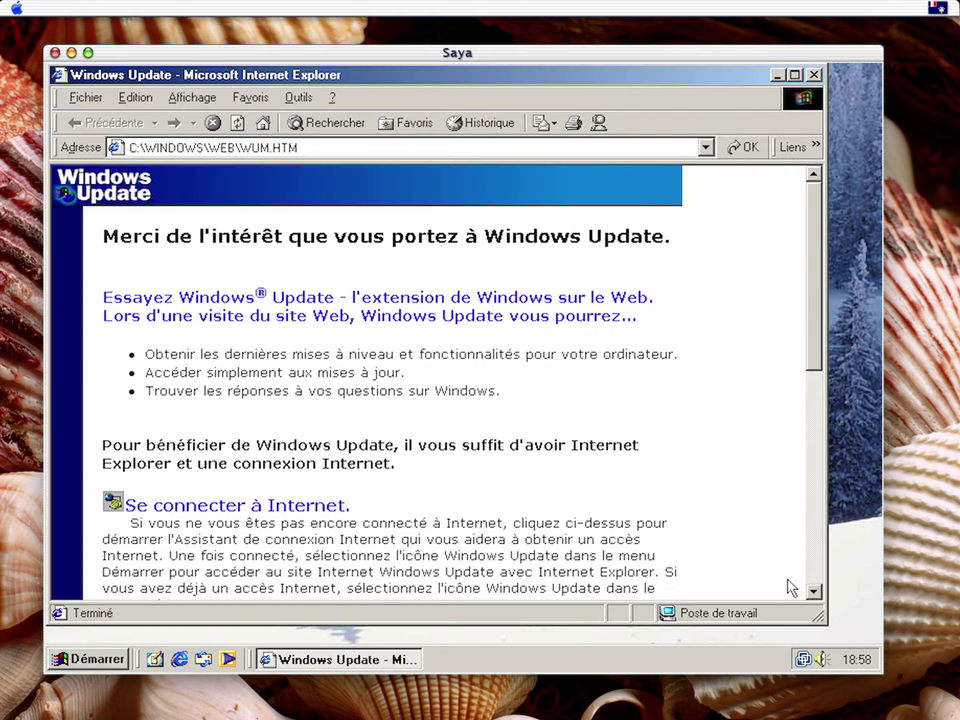
pyautogui.scroll(-10, 437, 450)
pyautogui.scroll(10, 439, 432)
pyautogui.click(158, 148)
pyautogui.click(158, 148)
pyautogui.moveTo(127, 148); pyautogui.dragTo(509, 167)
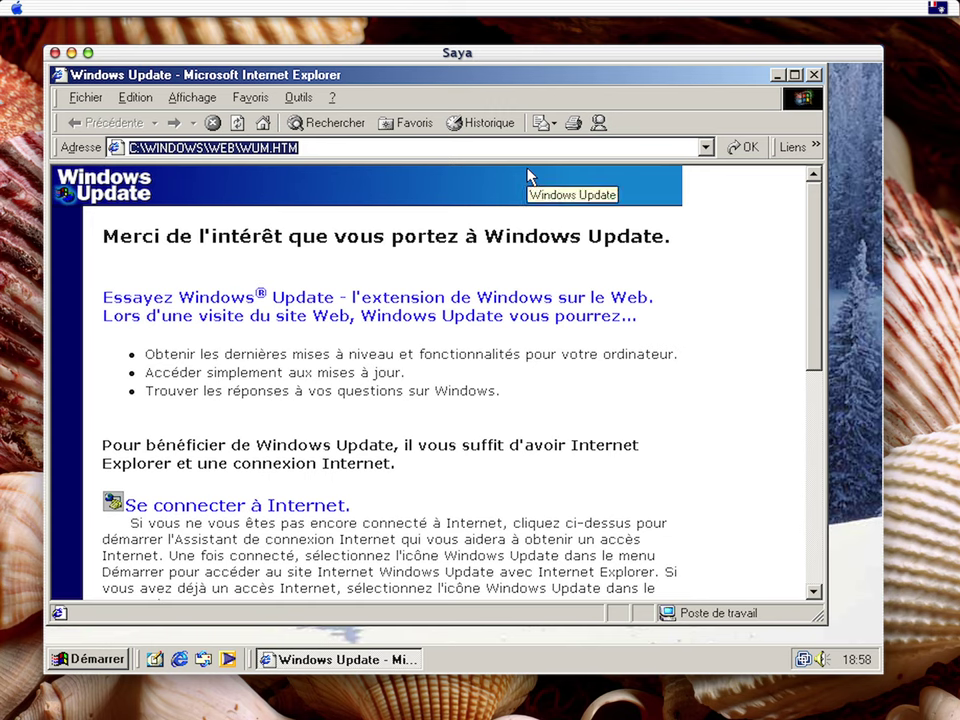
pyautogui.write('https://www')
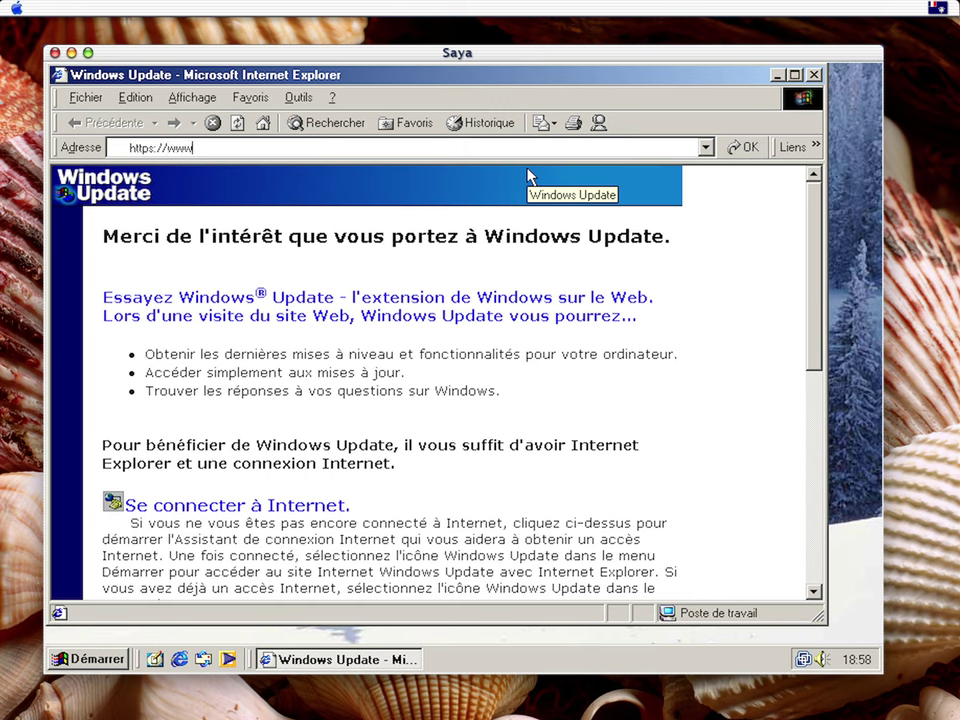
pyautogui.press('BackSpace')
pyautogui.press('BackSpace')
pyautogui.write('://ne')
pyautogui.write('pe-communications.com')
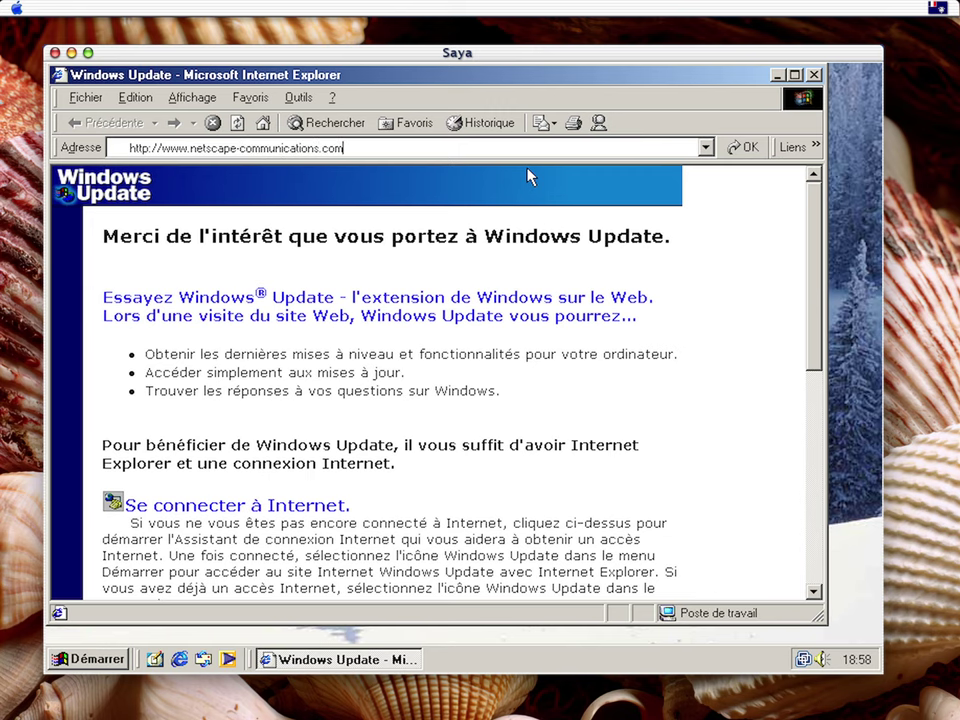
pyautogui.press('Return')
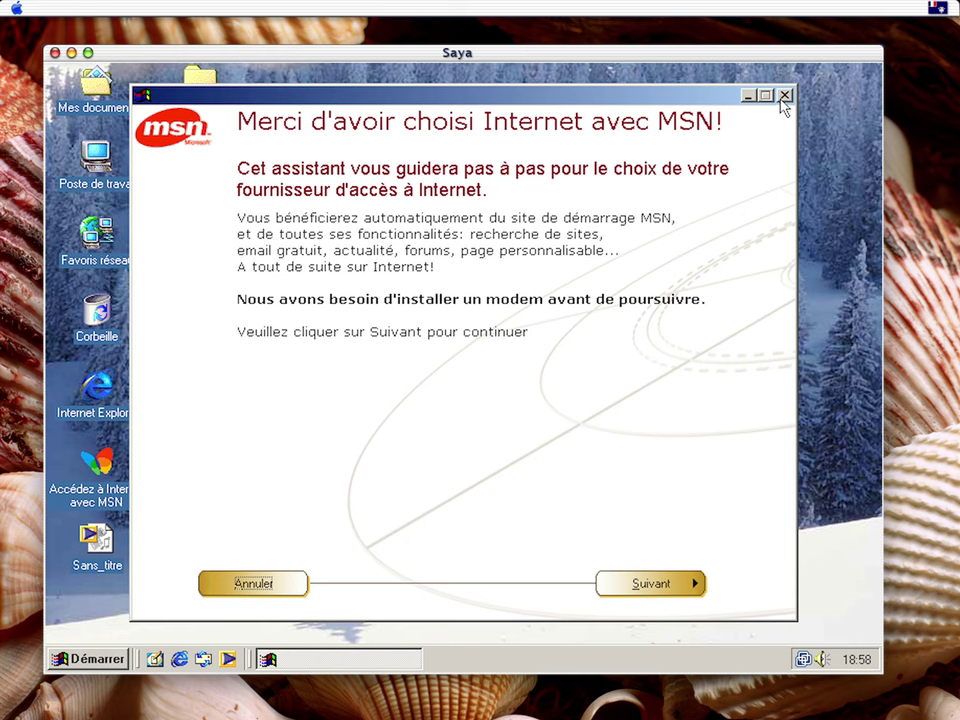
# Continue the MSN setup wizard and choose the modem from a list instead of having it detected
pyautogui.click(657, 583)
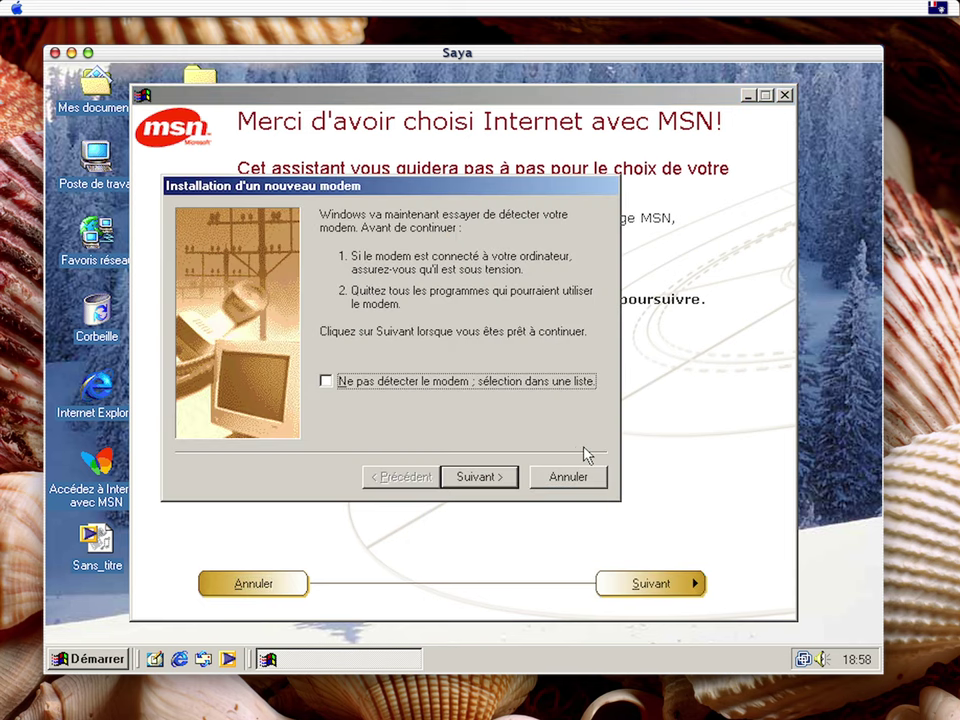
pyautogui.click(470, 388)
pyautogui.click(480, 477)
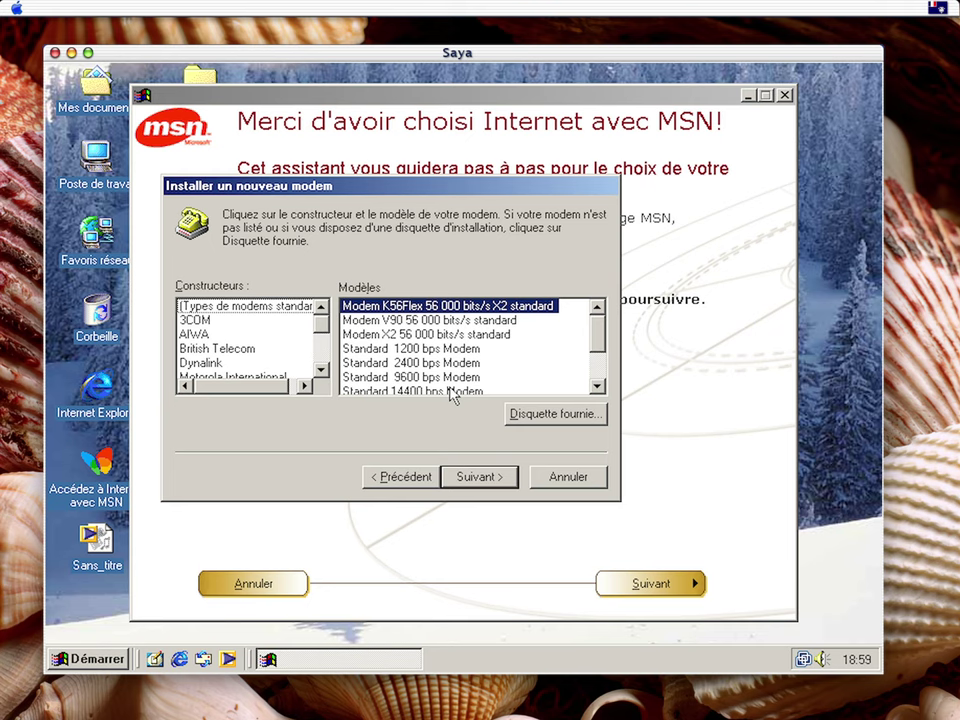
# Select the Standard 33600 bps Modem from the standard modem types and proceed to port selection
pyautogui.click(390, 320)
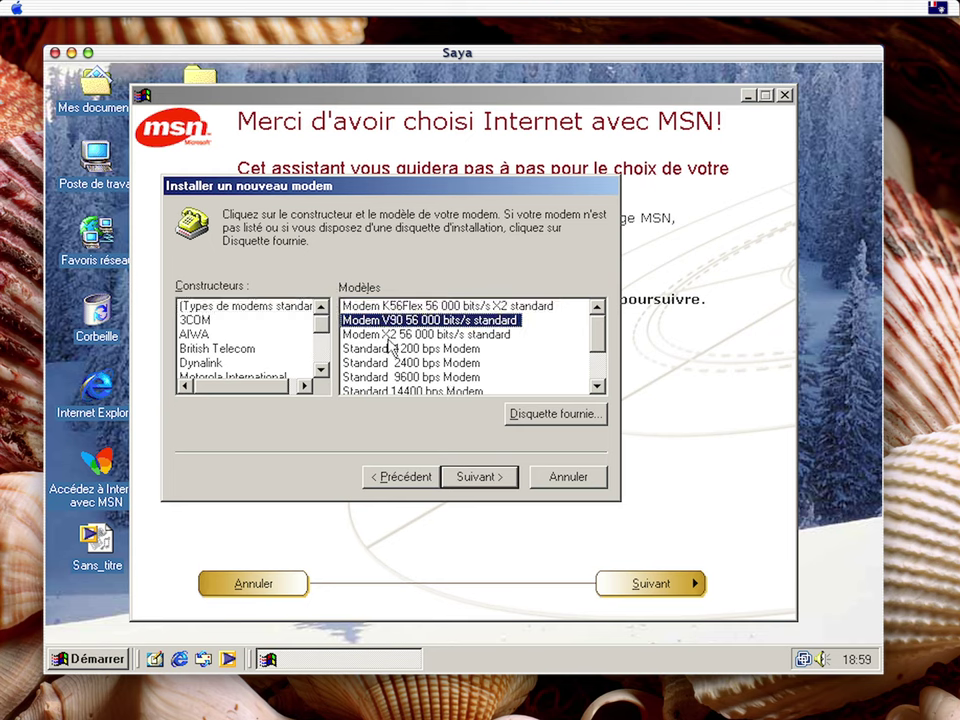
pyautogui.scroll(-2, 450, 370)
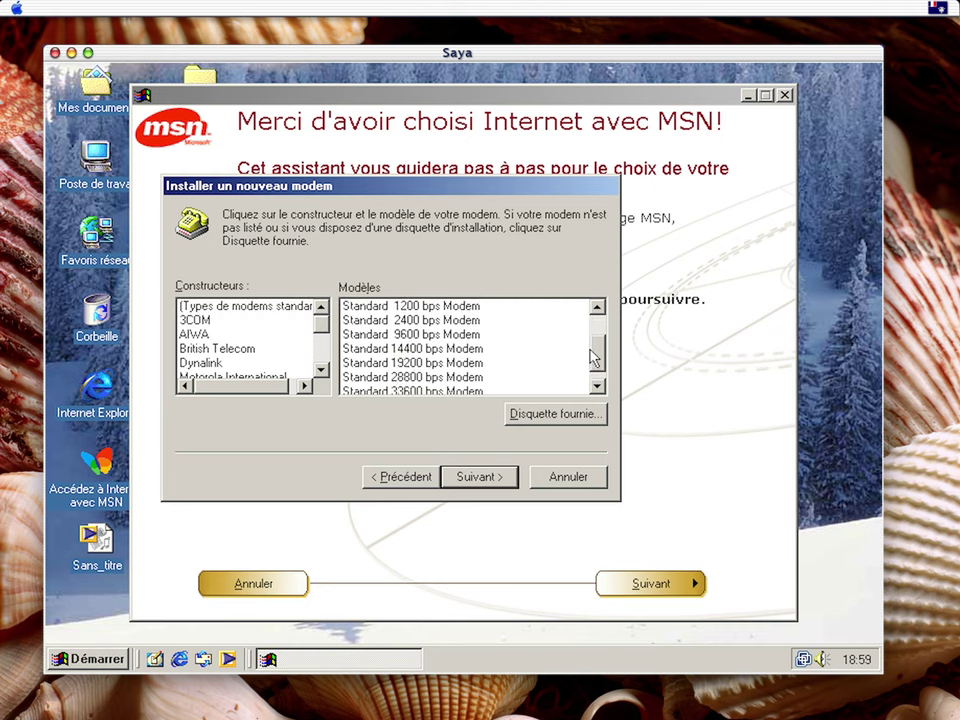
pyautogui.moveTo(321, 320)
pyautogui.mouseDown()
pyautogui.moveTo(325, 370)
pyautogui.moveTo(322, 318)
pyautogui.mouseUp()
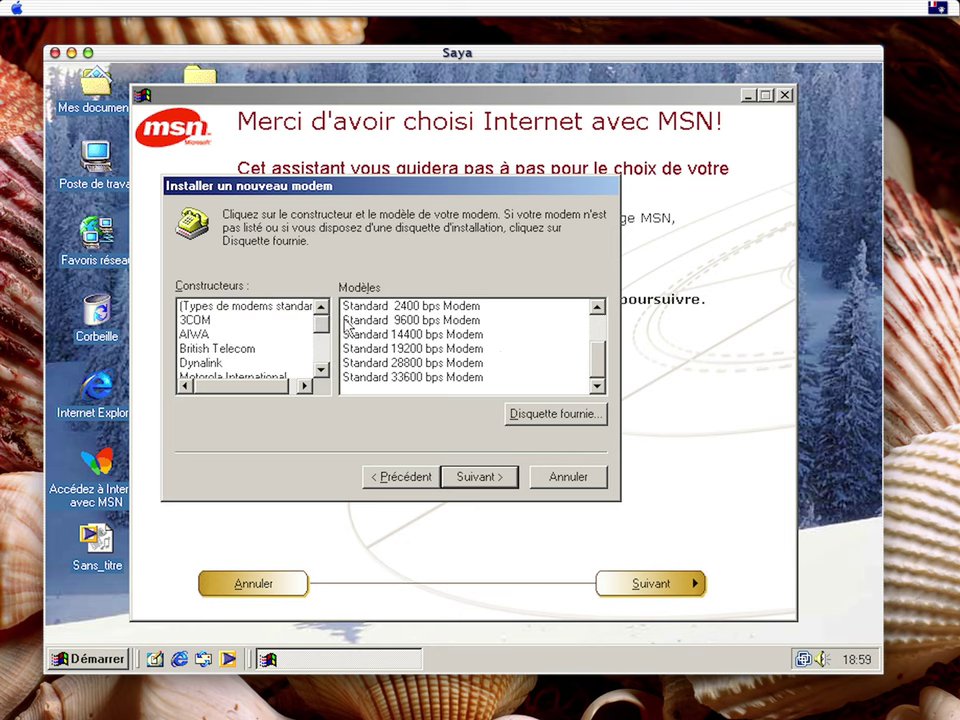
pyautogui.click(240, 306)
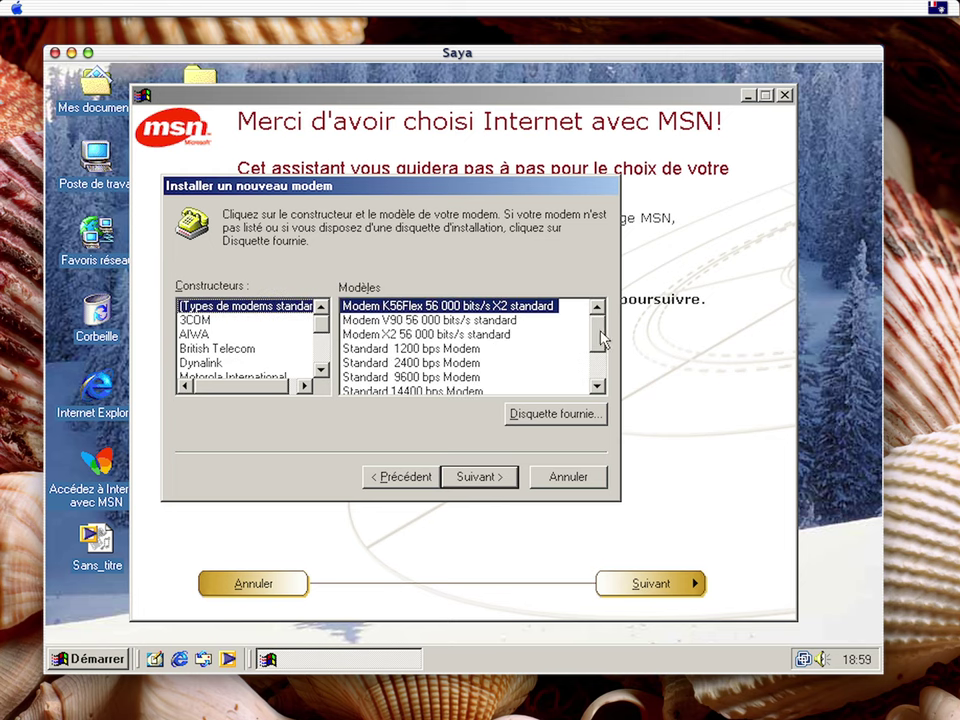
pyautogui.moveTo(603, 340); pyautogui.dragTo(606, 364)
pyautogui.click(449, 378)
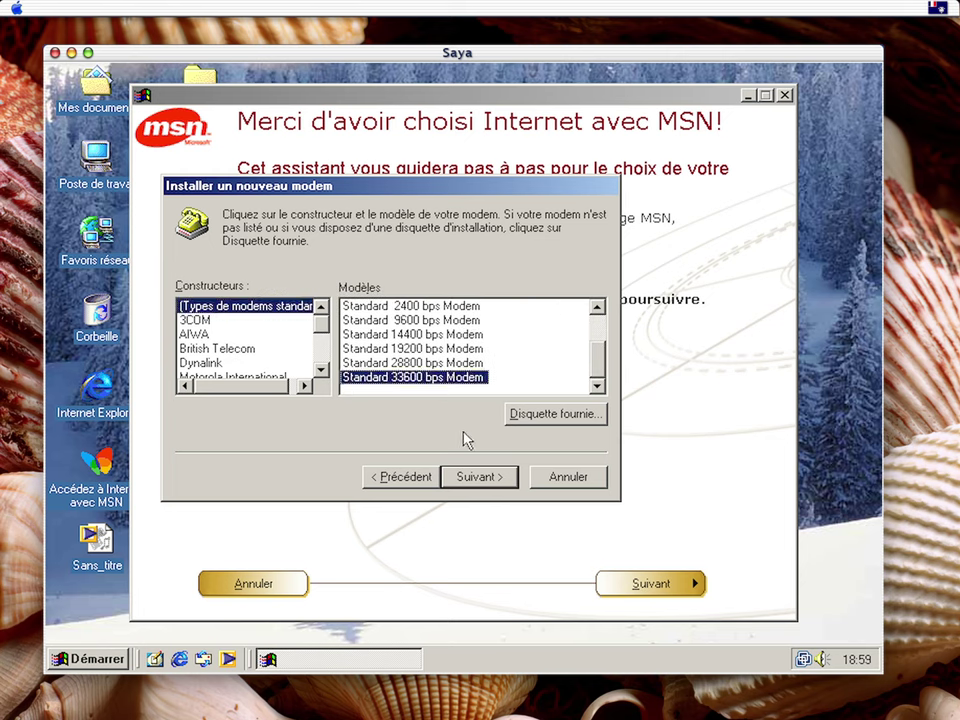
pyautogui.click(480, 477)
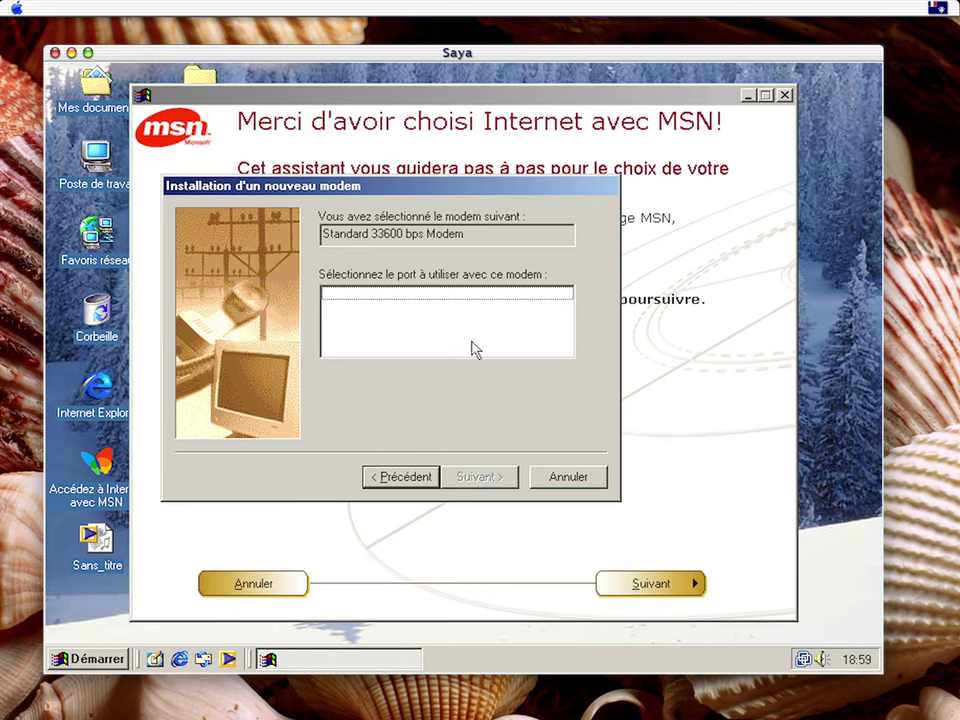
# Try the Modem X2 56 000 bits/s standard model instead and cancel the modem installation
pyautogui.click(413, 476)
pyautogui.click(398, 336)
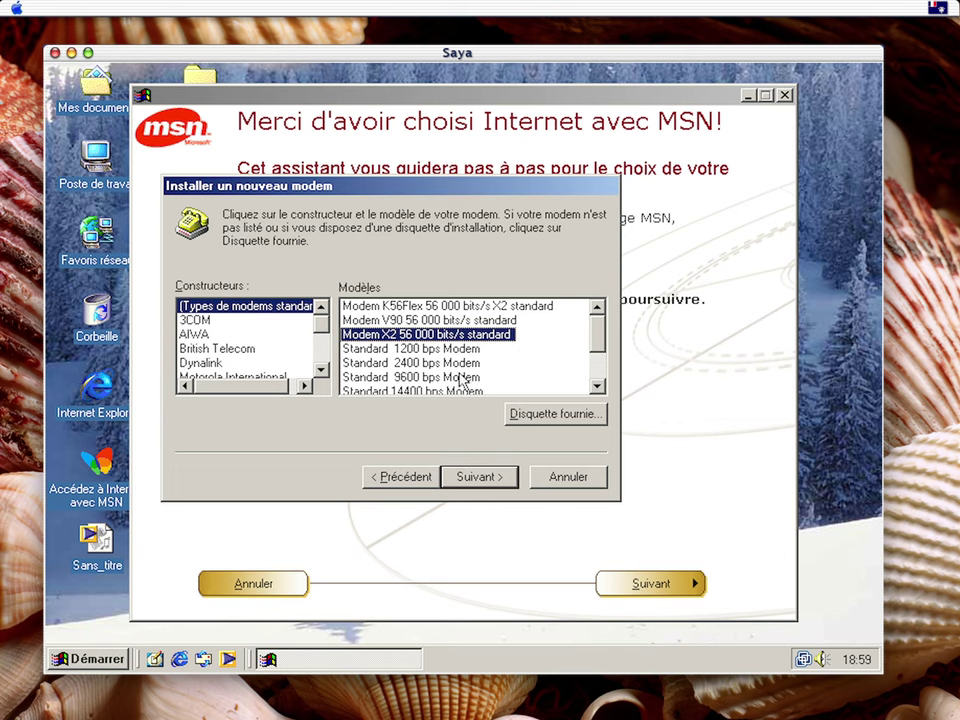
pyautogui.click(494, 481)
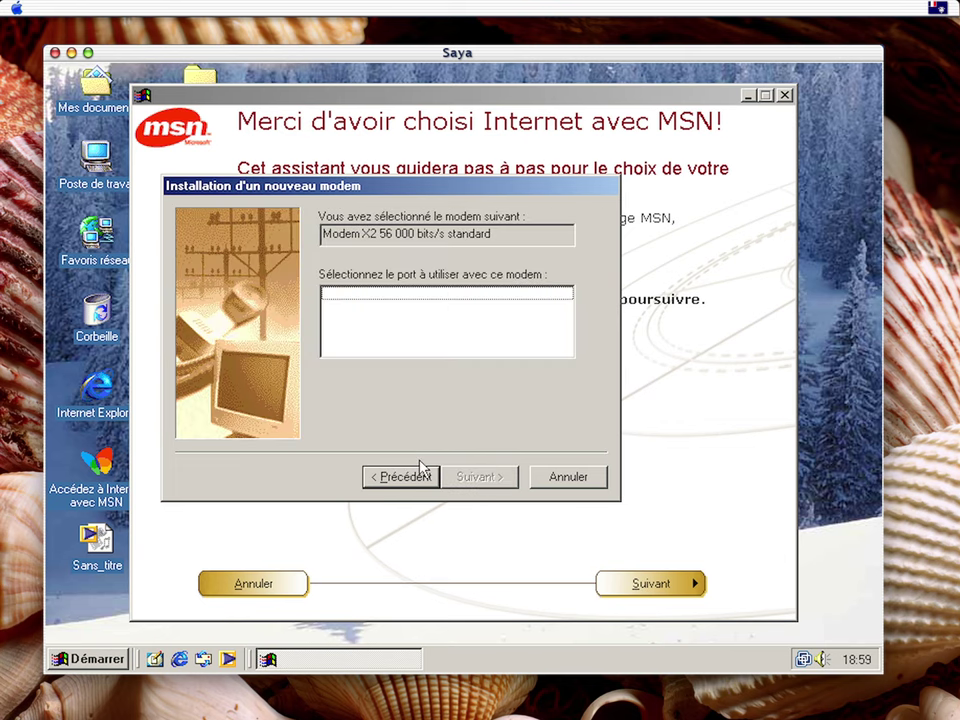
pyautogui.click(565, 477)
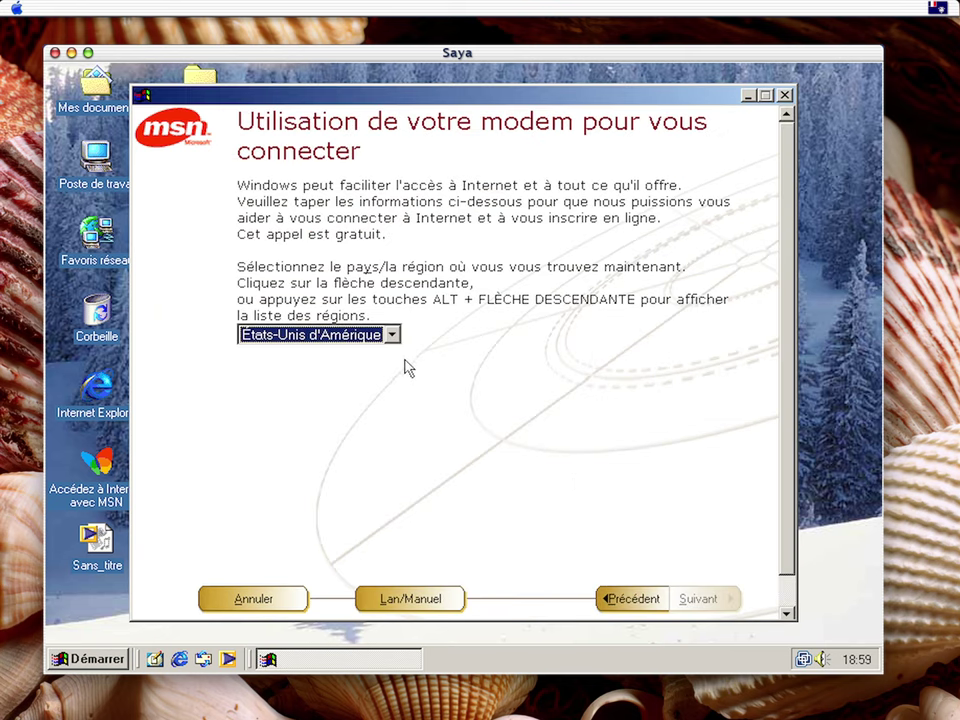
# Set up the Internet connection manually over the local network (LAN) with automatic proxy server detection
pyautogui.click(410, 598)
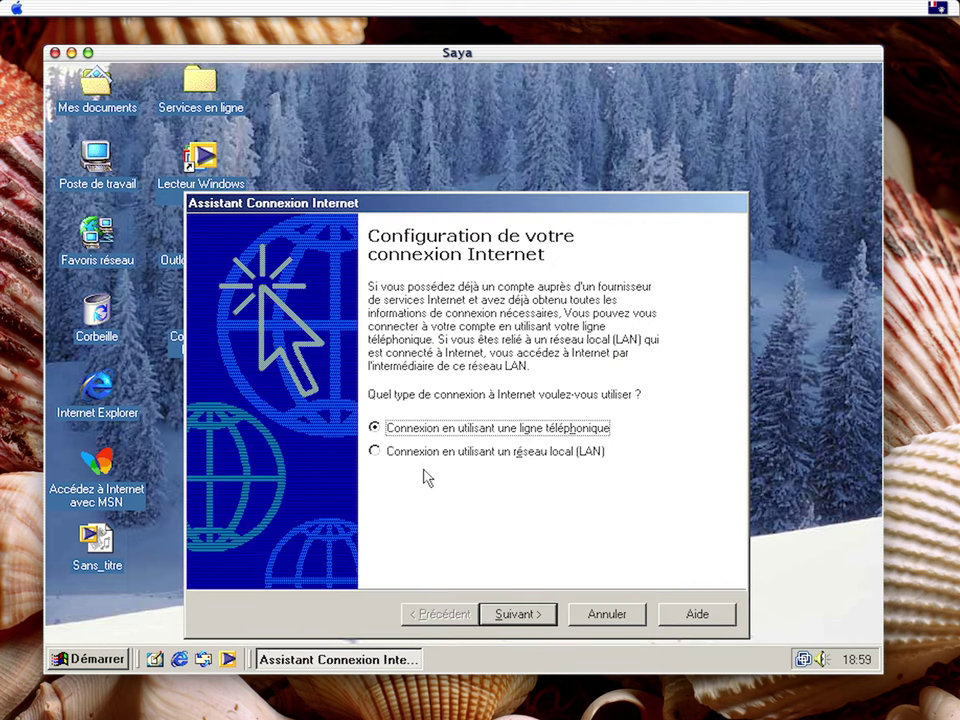
pyautogui.click(489, 453)
pyautogui.click(527, 614)
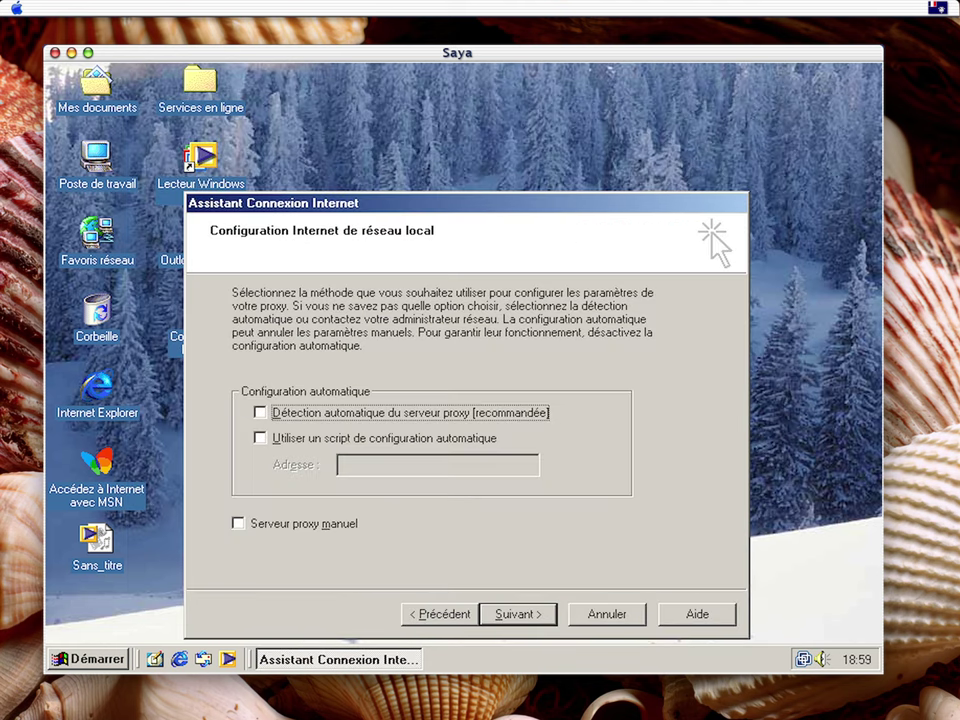
pyautogui.click(421, 424)
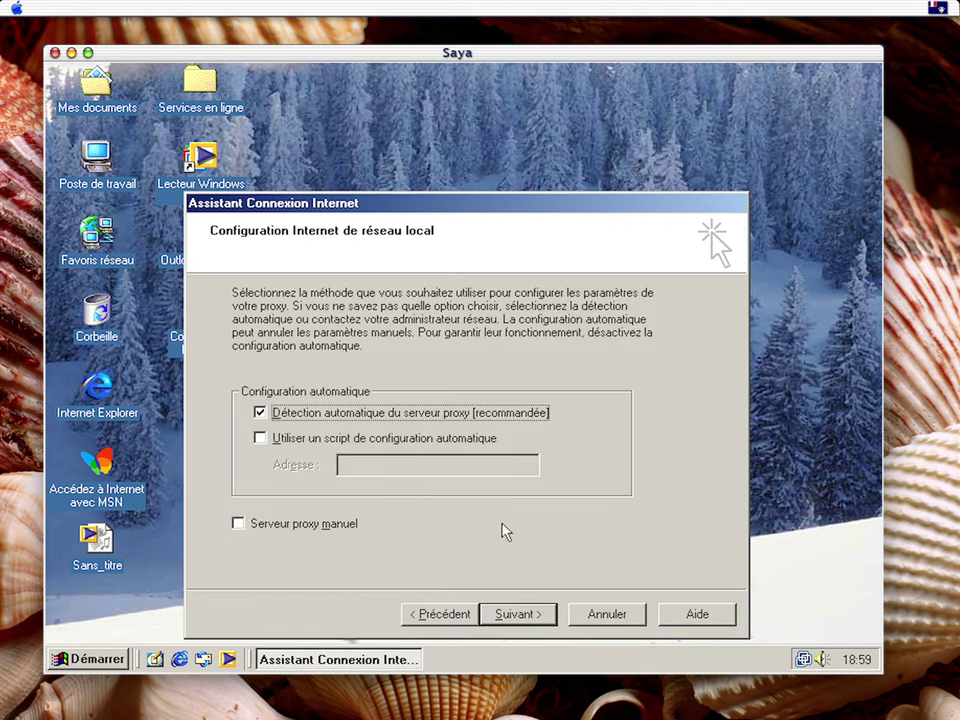
pyautogui.click(522, 617)
# Decline the Internet mail account setup and finish the connection wizard
pyautogui.click(262, 447)
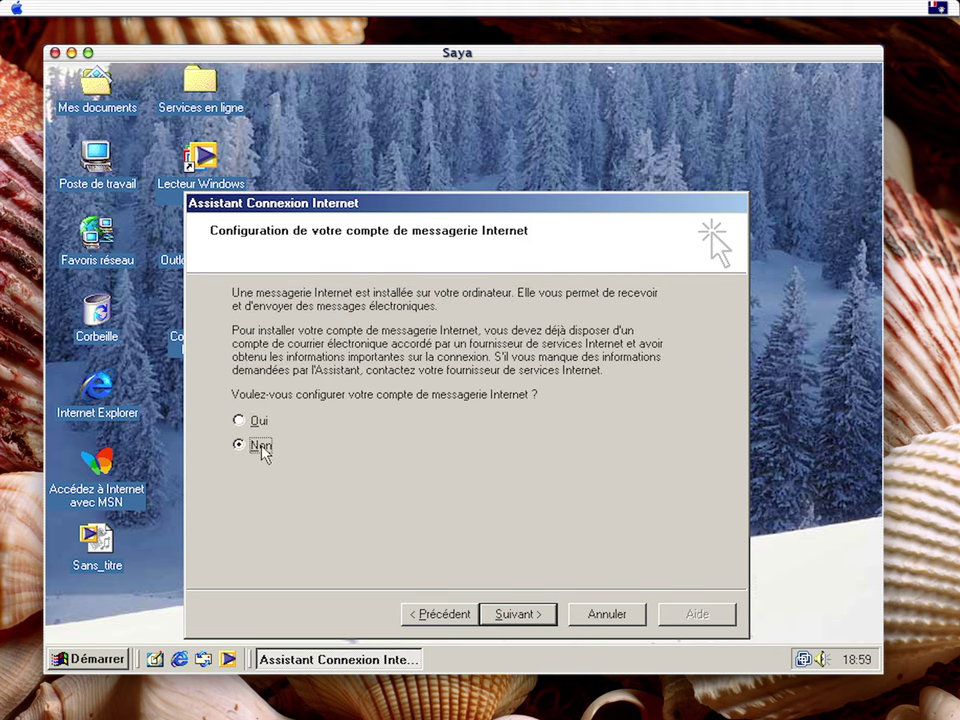
pyautogui.click(548, 613)
pyautogui.click(535, 608)
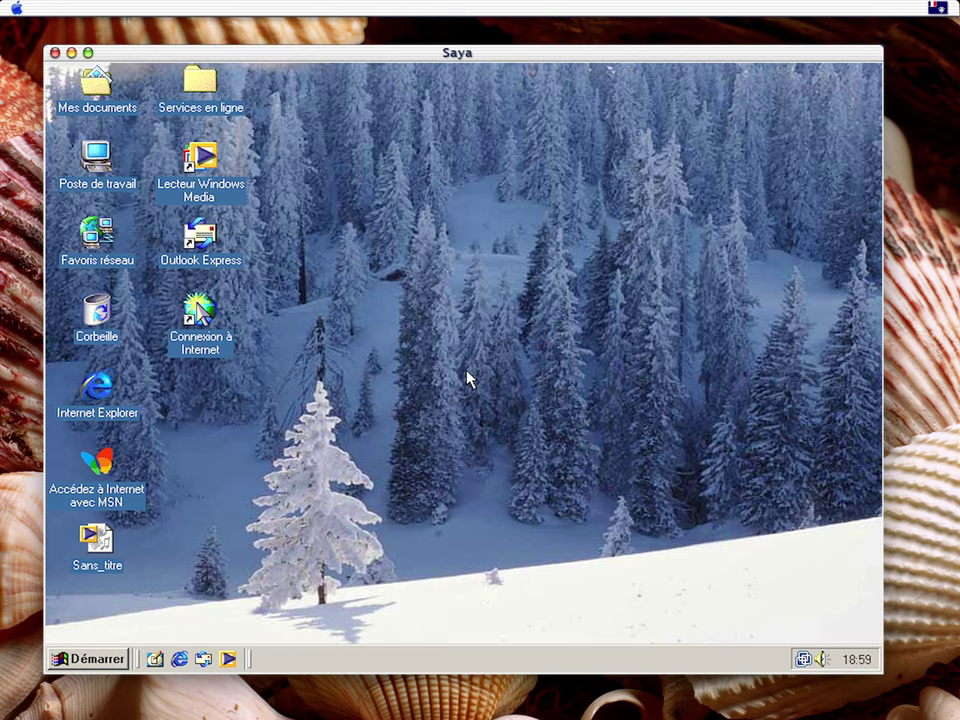
pyautogui.doubleClick(110, 382)
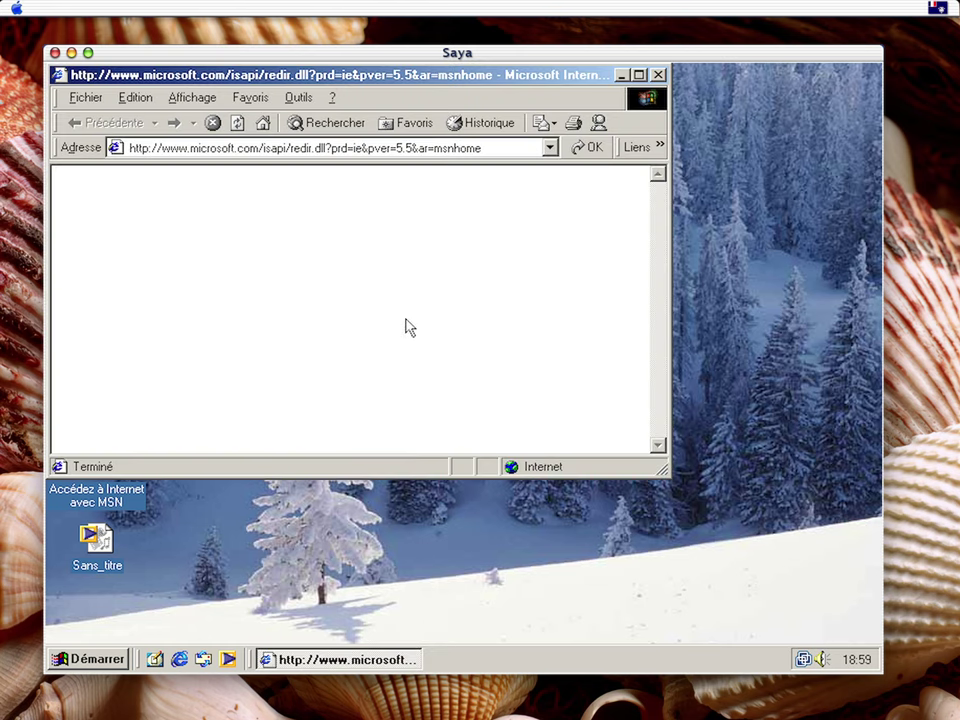
pyautogui.click(176, 146)
pyautogui.moveTo(160, 148); pyautogui.dragTo(520, 181)
pyautogui.write('w')
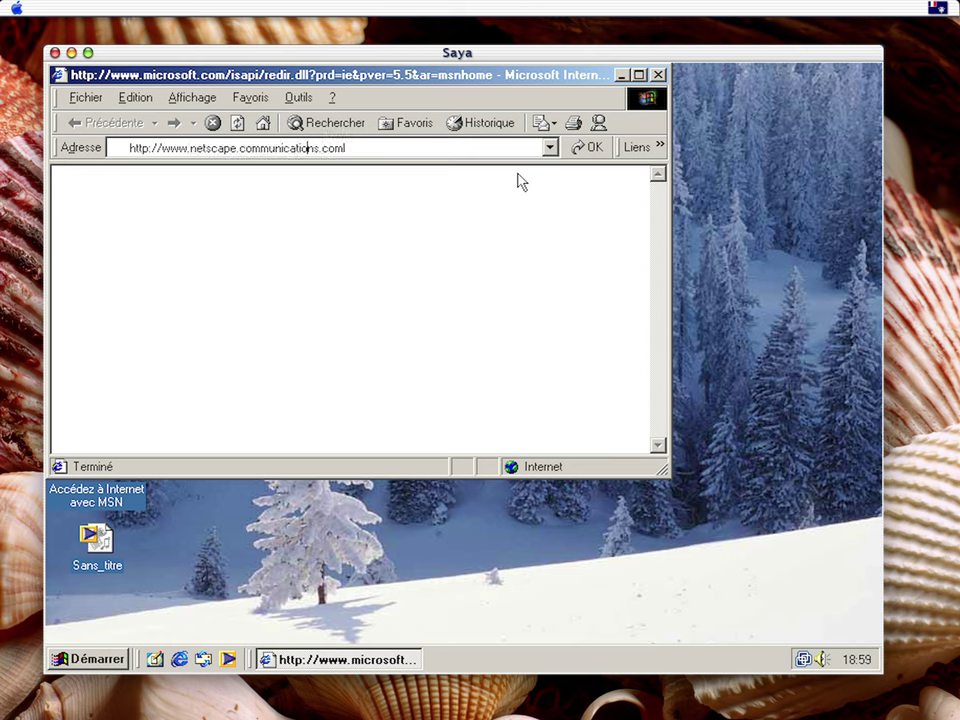
pyautogui.press('Return')
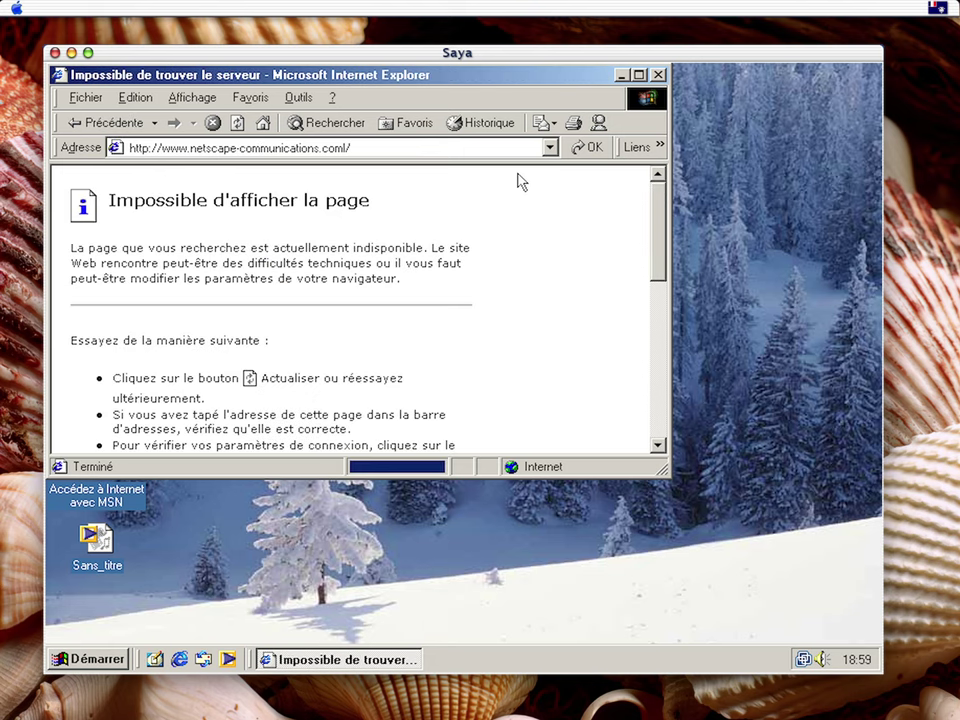
pyautogui.click(381, 146)
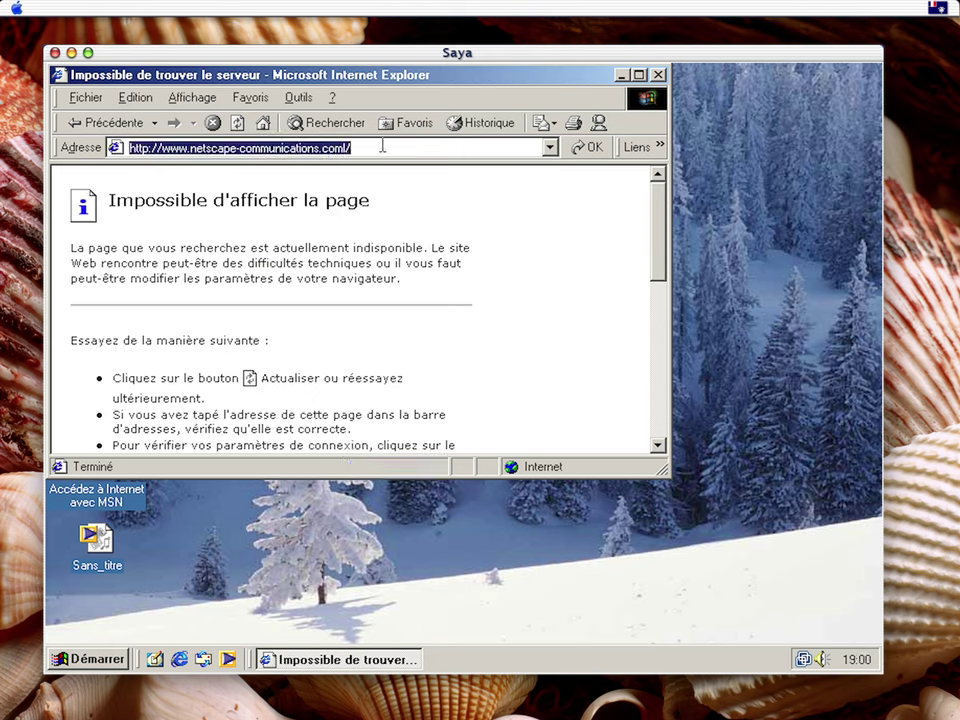
pyautogui.click(374, 146)
pyautogui.press('Return')
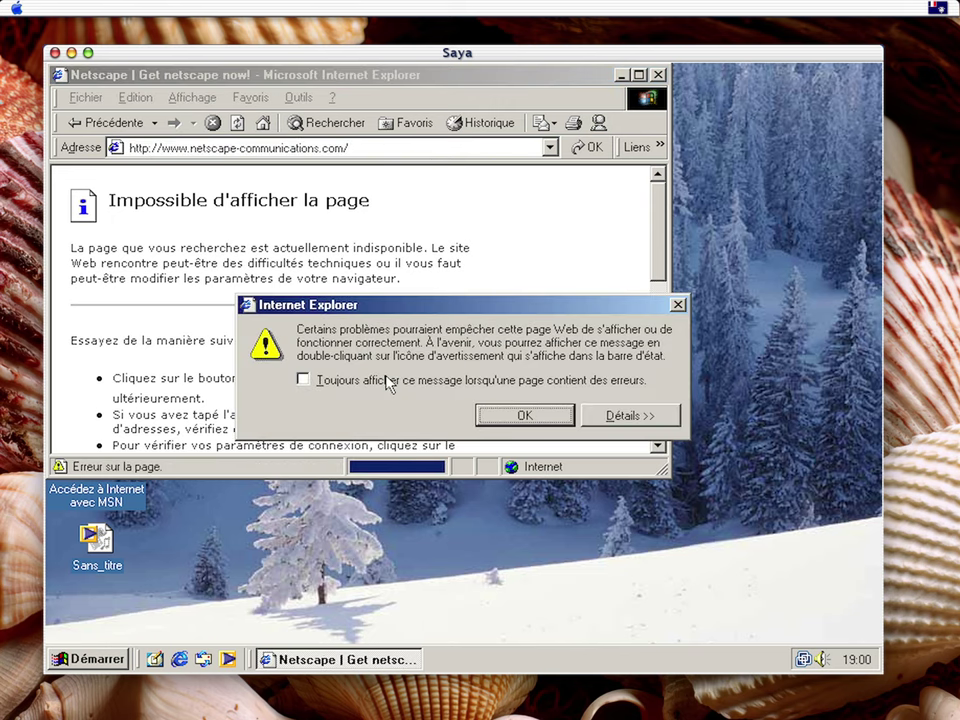
# Turn on always displaying the message when a page contains errors, and dismiss the page error warnings
pyautogui.click(410, 385)
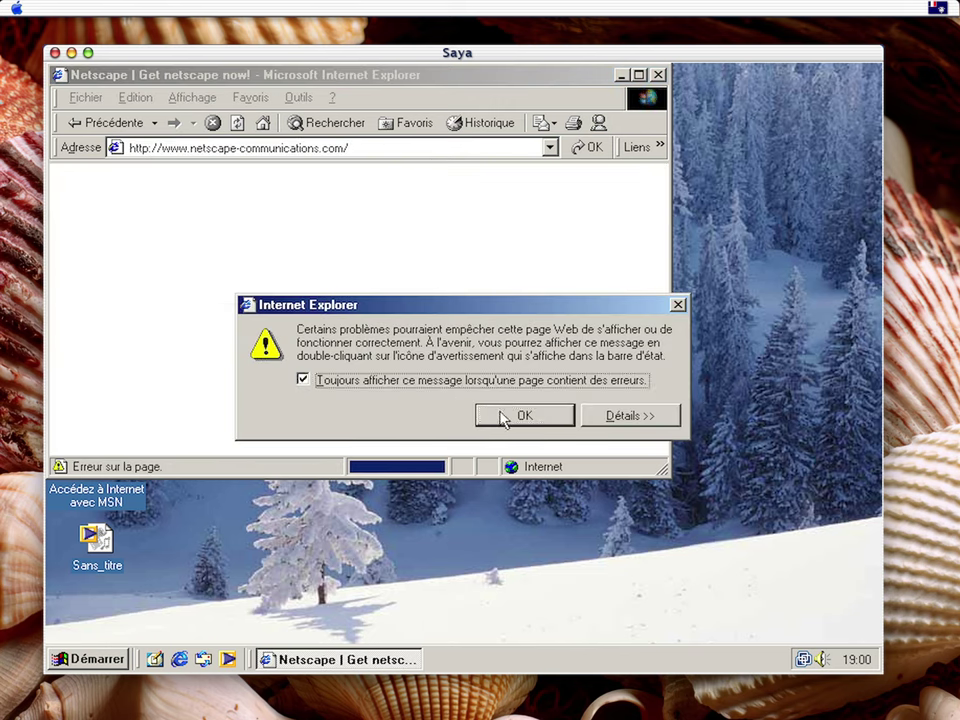
pyautogui.click(507, 416)
pyautogui.click(507, 416)
pyautogui.click(507, 416)
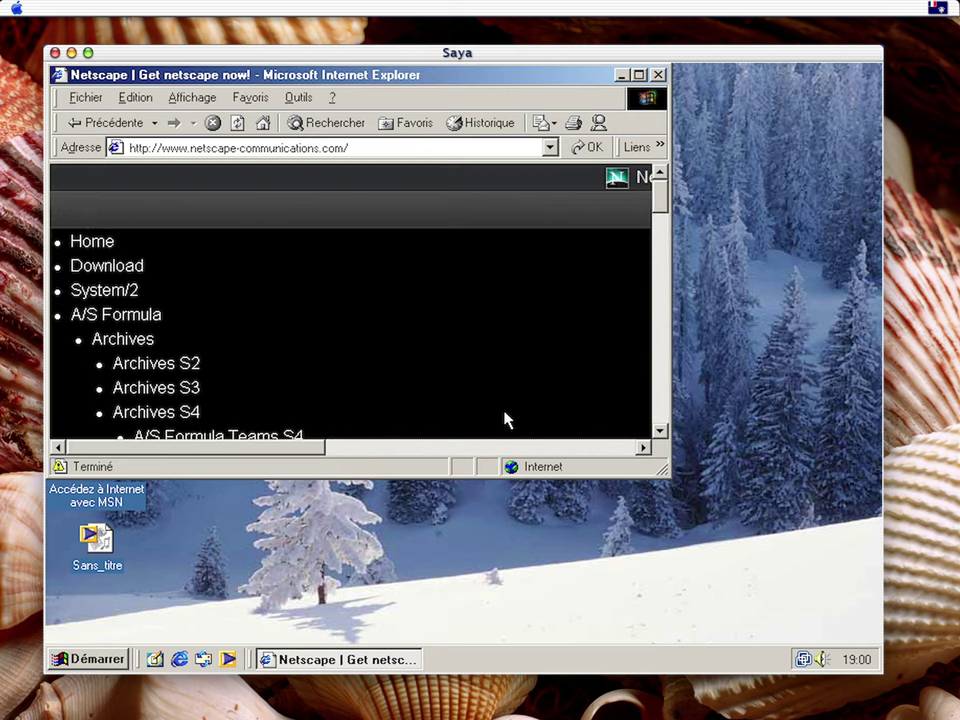
# View the Internet Explorer version and licence information, read through the legal notice and close it
pyautogui.click(332, 97)
pyautogui.click(380, 236)
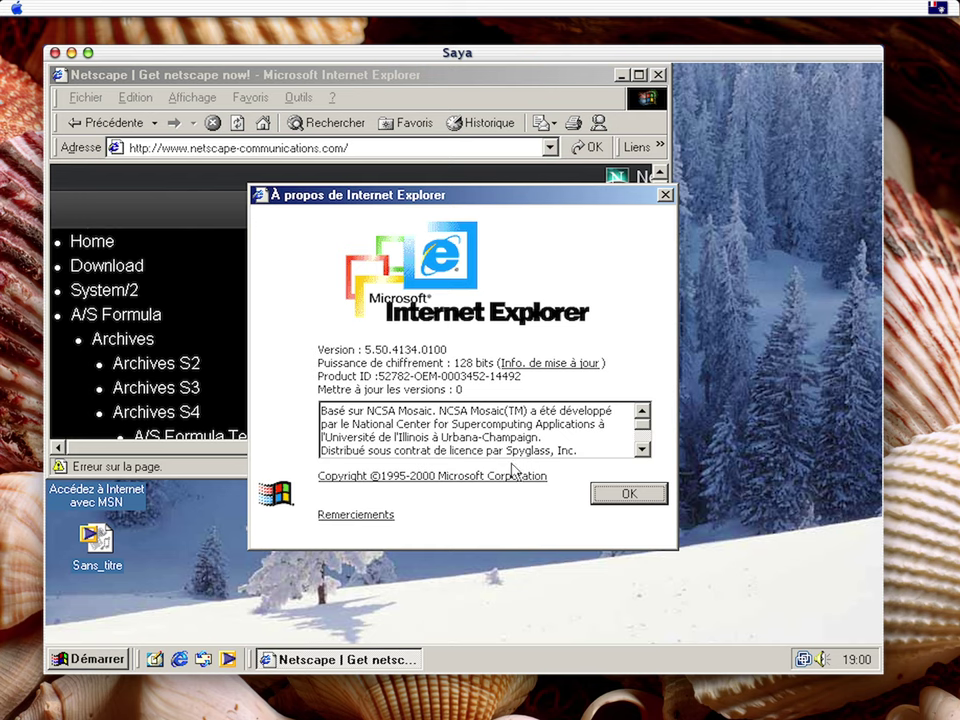
pyautogui.moveTo(639, 455); pyautogui.dragTo(643, 455)
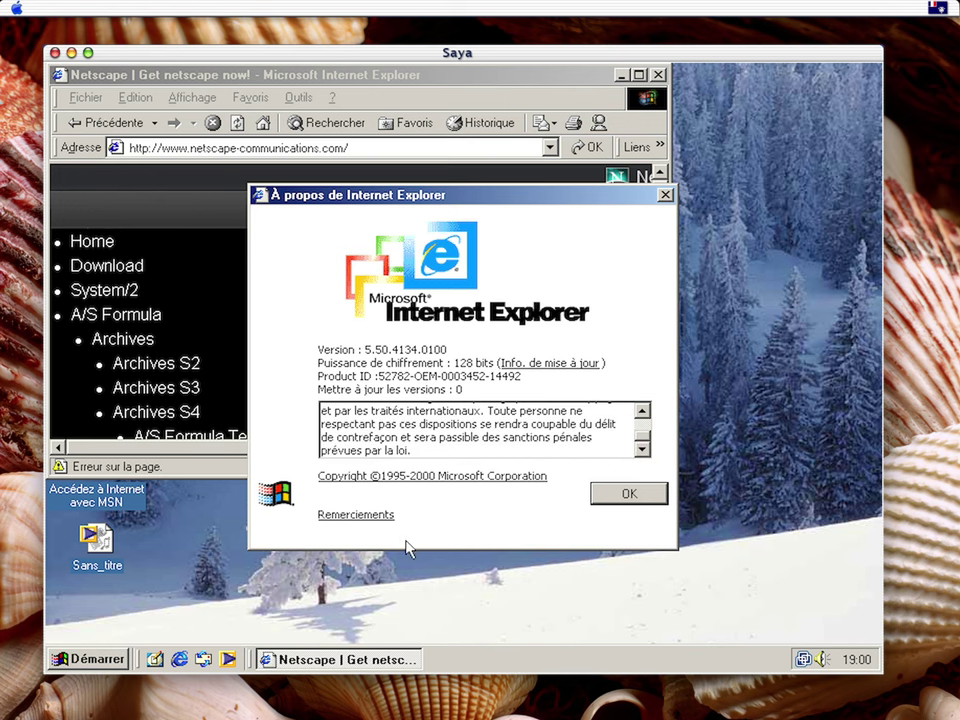
pyautogui.click(666, 195)
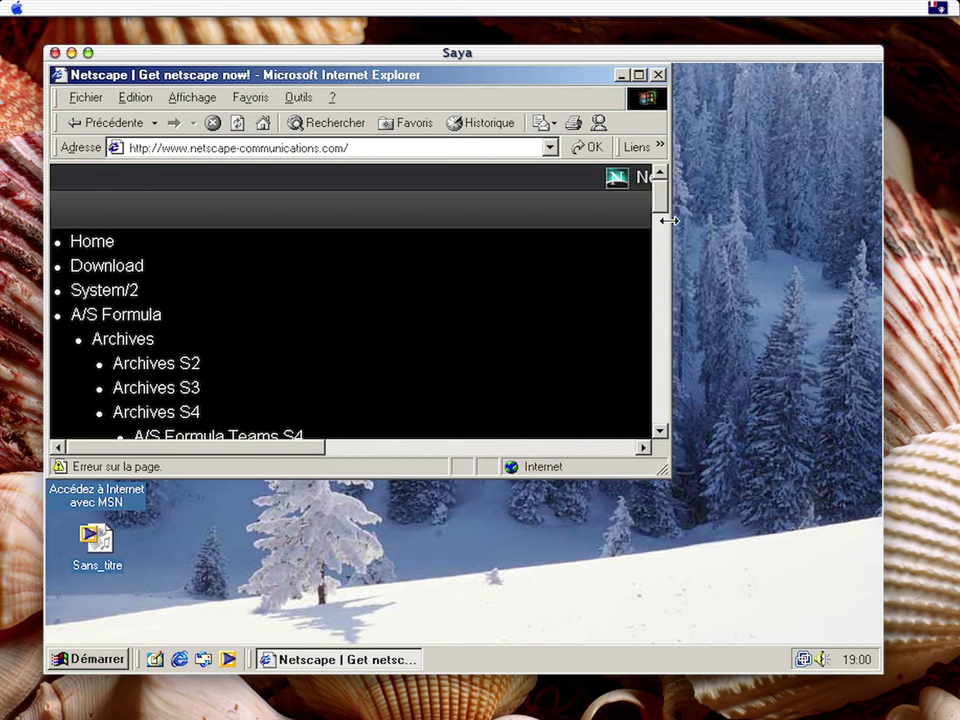
# Maximize the browser window, open the A/S Formula Tracks S4 page from the site's link list and dismiss its error warnings
pyautogui.click(637, 74)
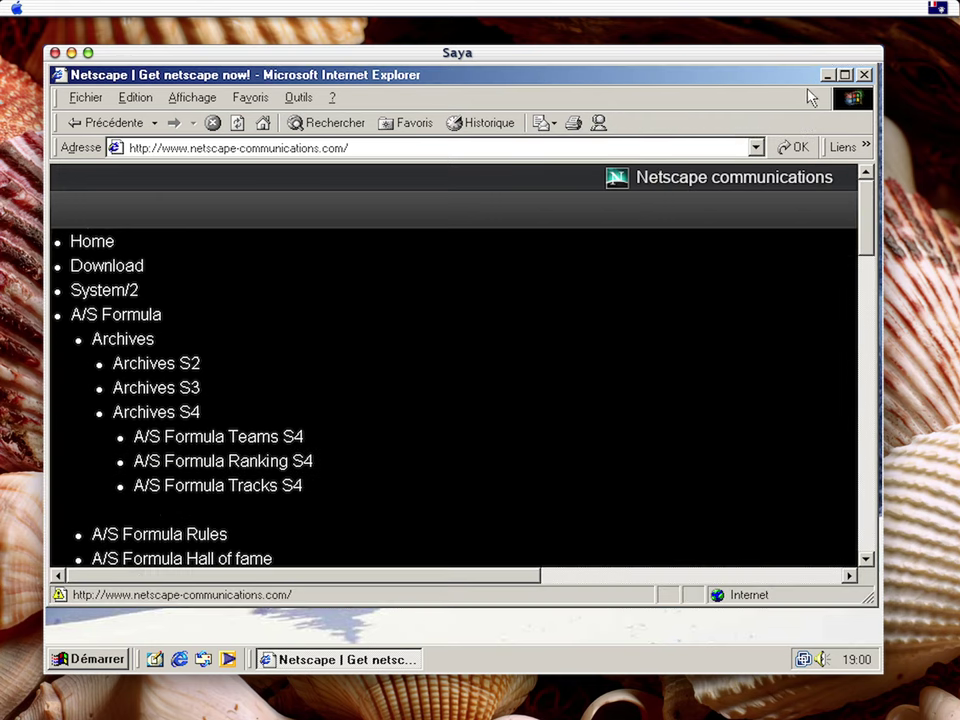
pyautogui.click(843, 76)
pyautogui.moveTo(874, 237)
pyautogui.mouseDown()
pyautogui.moveTo(874, 421)
pyautogui.moveTo(874, 238)
pyautogui.mouseUp()
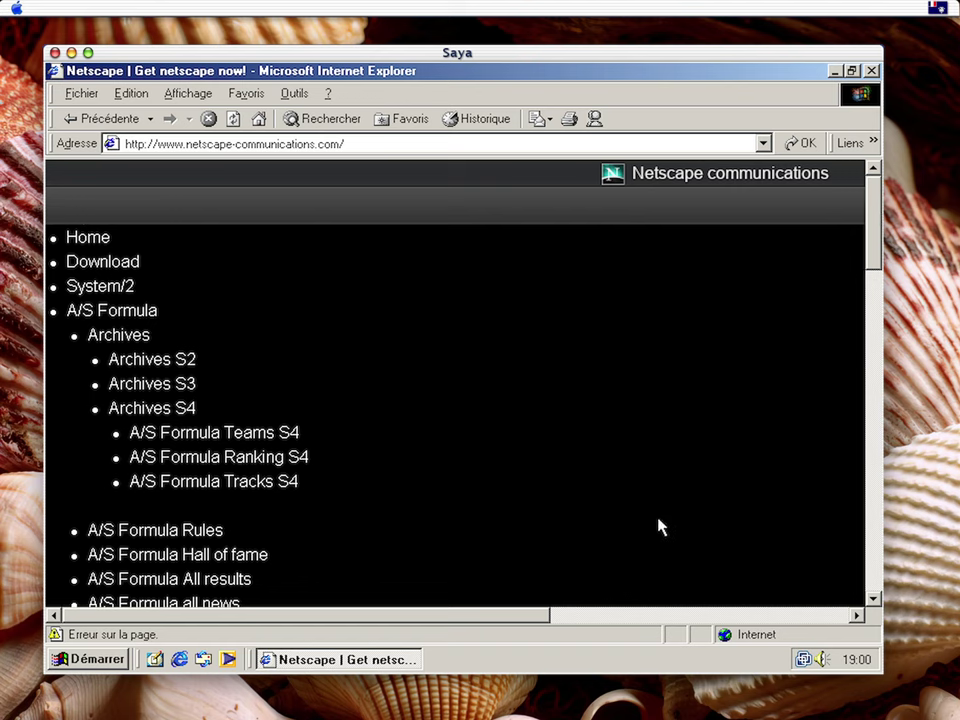
pyautogui.scroll(-1, 356, 418)
pyautogui.click(208, 422)
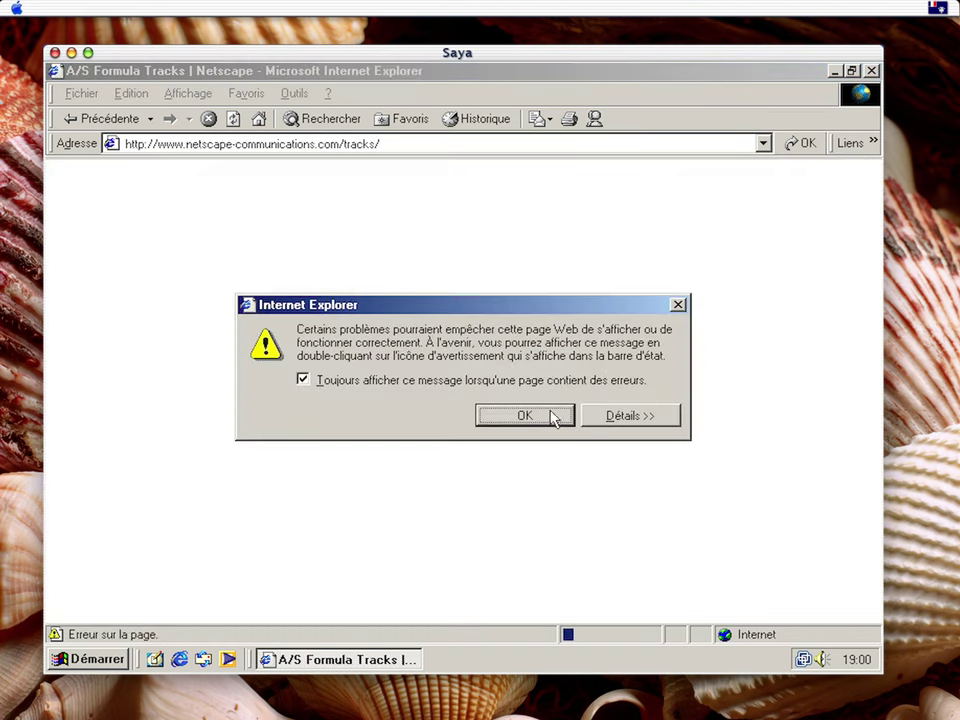
pyautogui.click(530, 420)
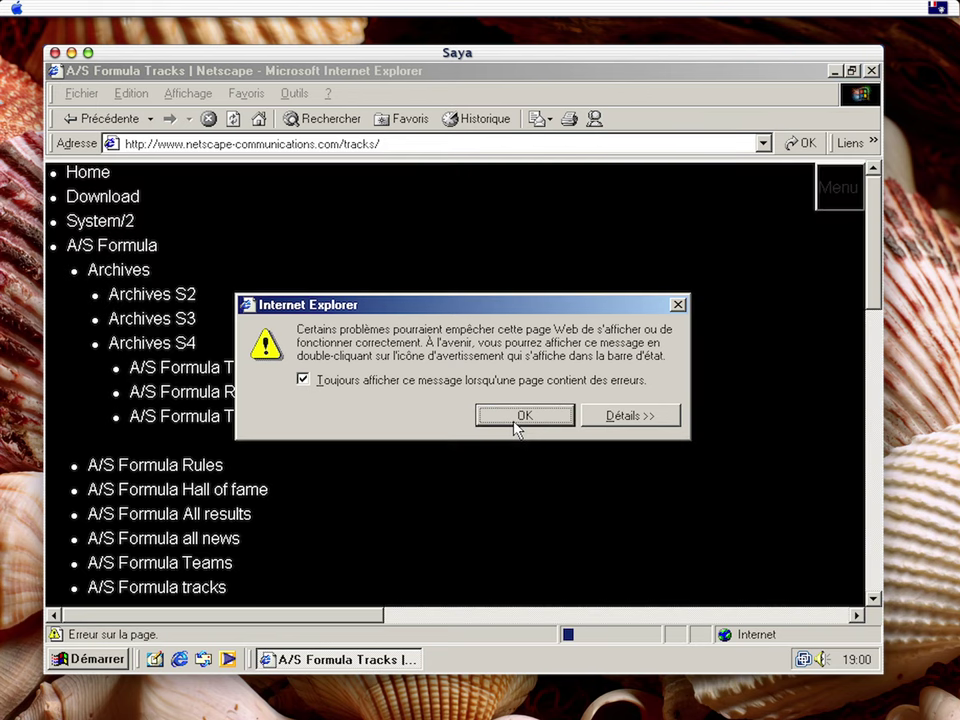
pyautogui.click(514, 425)
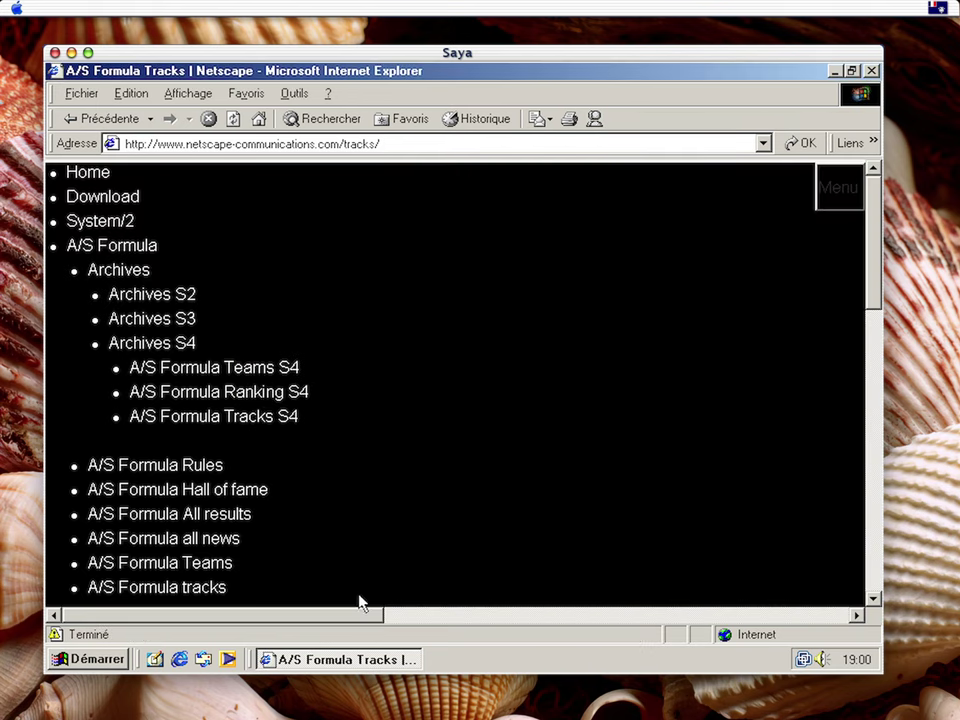
# Examine the A/S Formula Tracks S4 page, including its results table with the Winner and FL columns
pyautogui.scroll(-5, 537, 410)
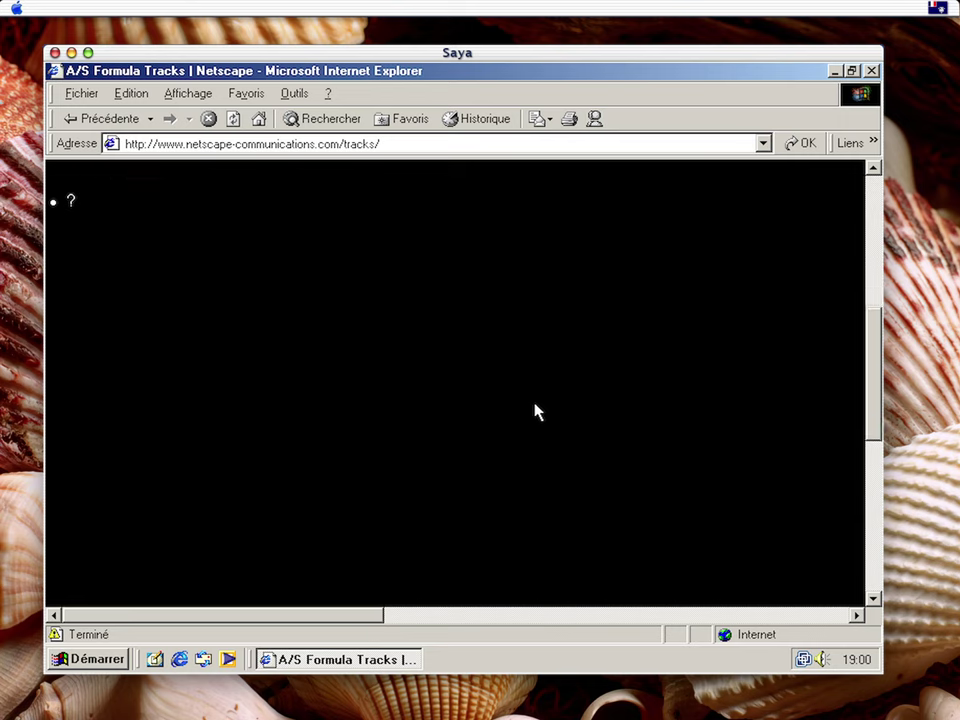
pyautogui.scroll(-3, 536, 408)
pyautogui.scroll(5, 550, 412)
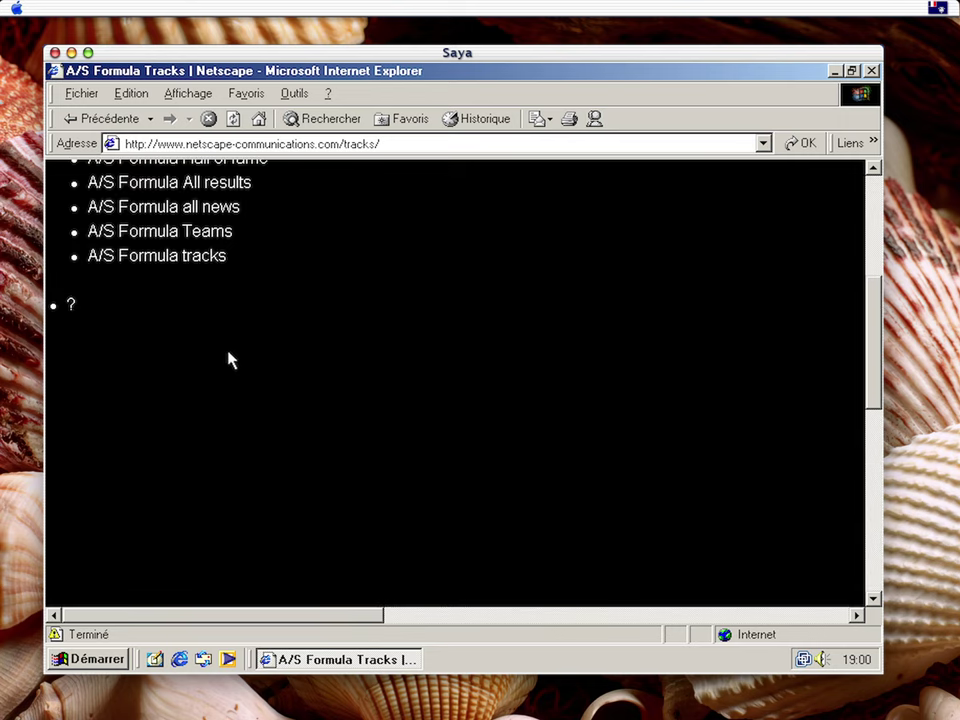
pyautogui.scroll(-5, 420, 500)
pyautogui.click(515, 615)
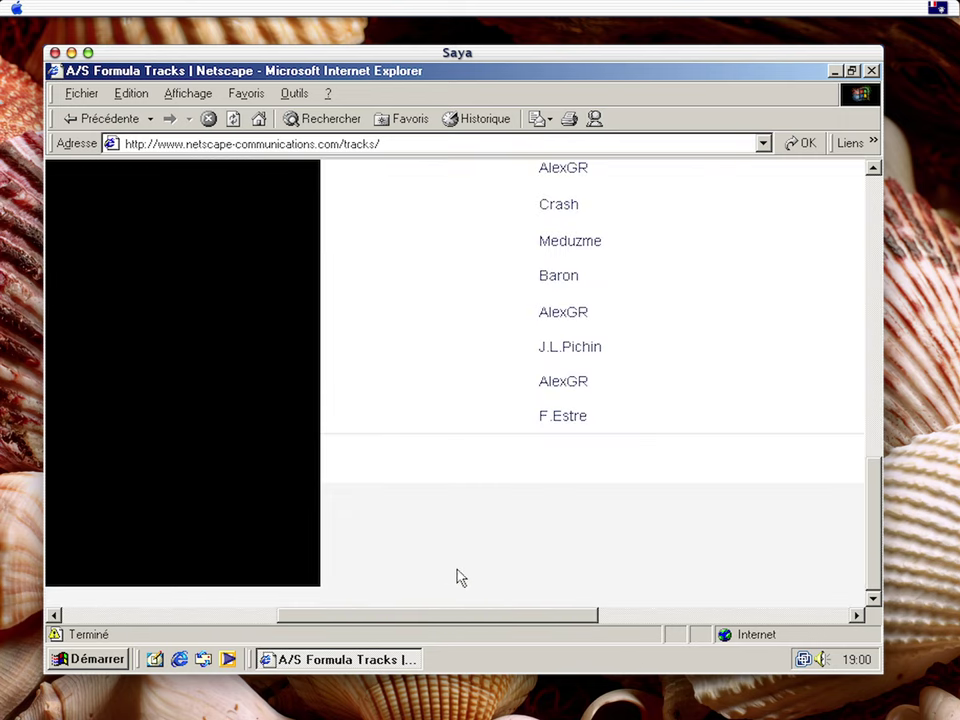
pyautogui.moveTo(510, 616); pyautogui.dragTo(726, 616)
pyautogui.scroll(8, 579, 343)
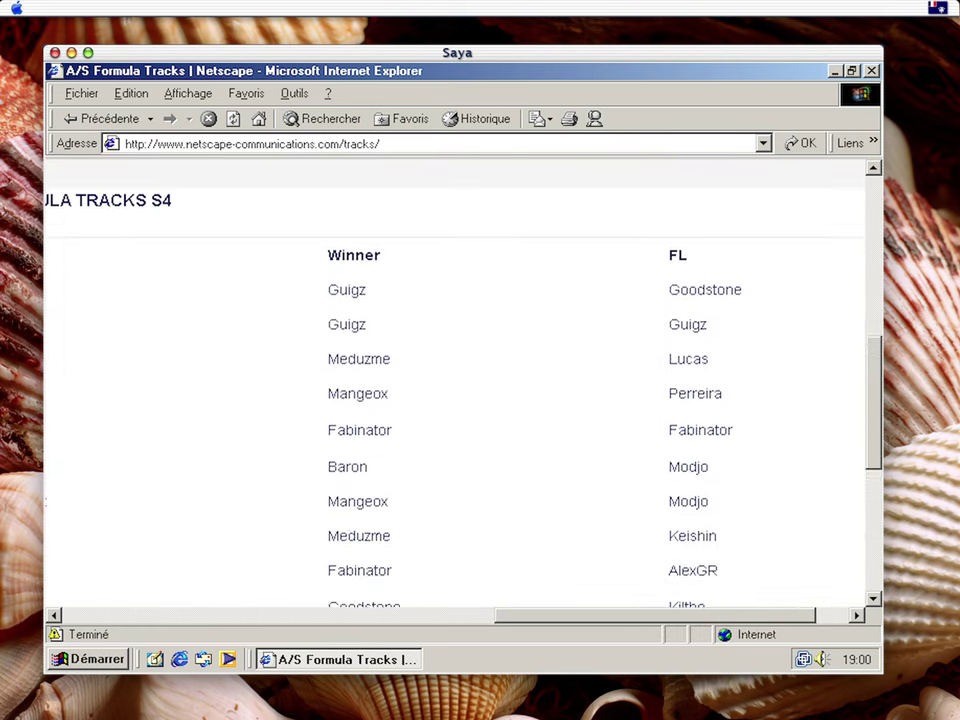
pyautogui.scroll(-3, 579, 343)
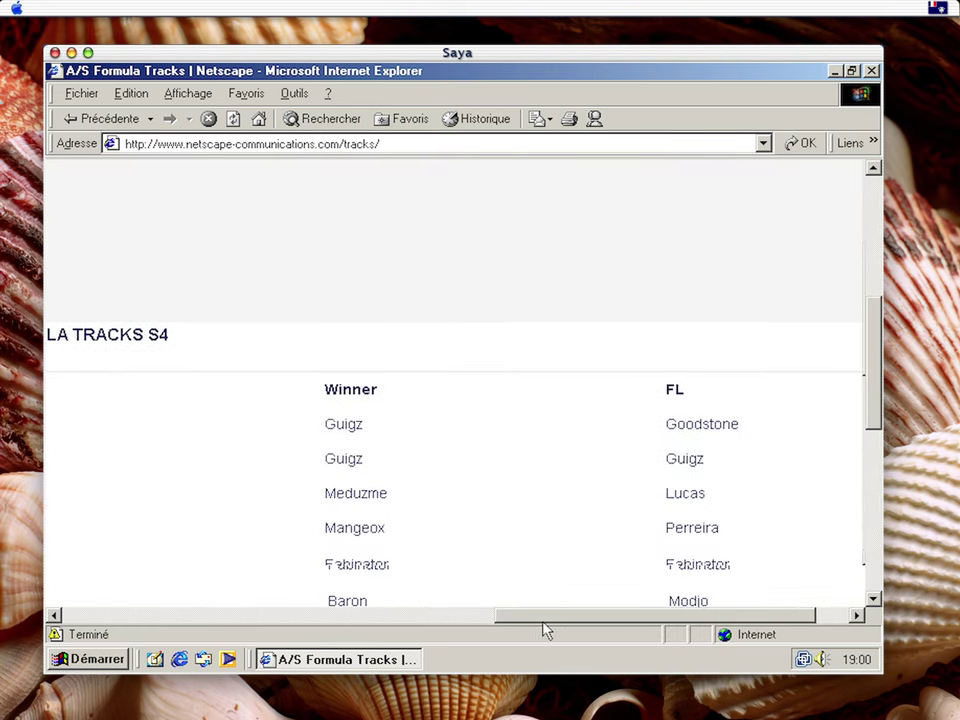
pyautogui.click(437, 615)
pyautogui.moveTo(437, 616); pyautogui.dragTo(742, 625)
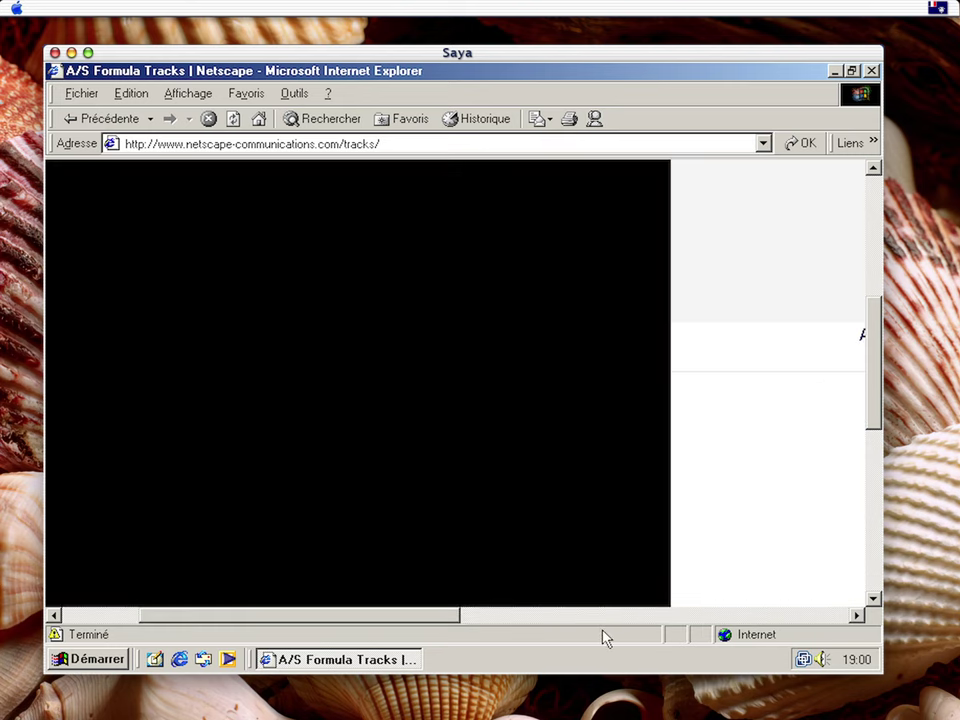
pyautogui.click(688, 615)
pyautogui.click(857, 615)
pyautogui.click(857, 615)
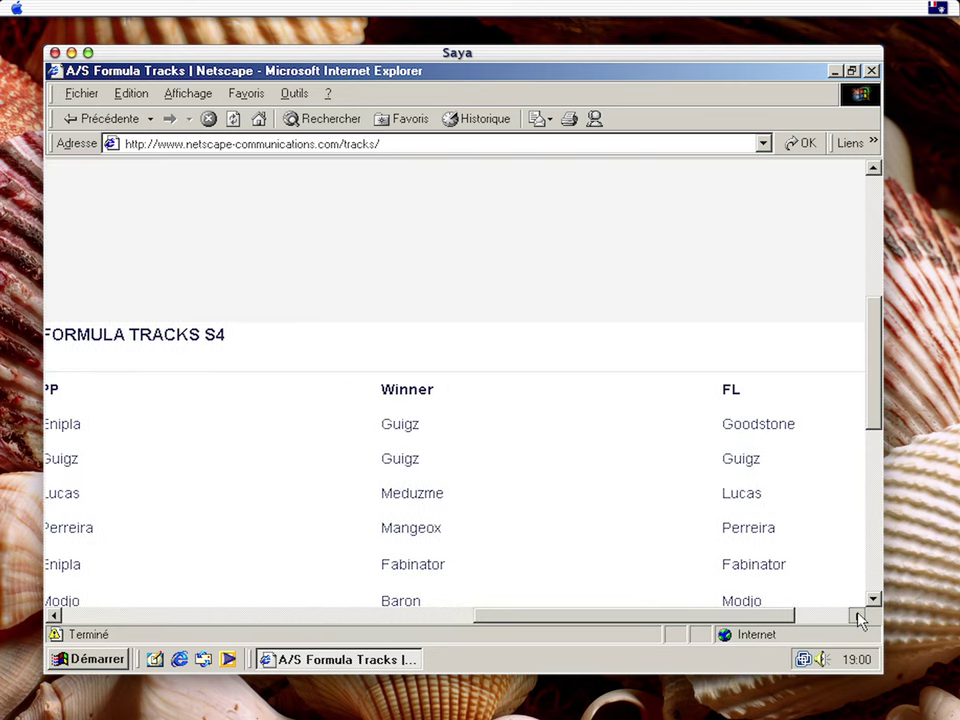
pyautogui.scroll(-3, 470, 372)
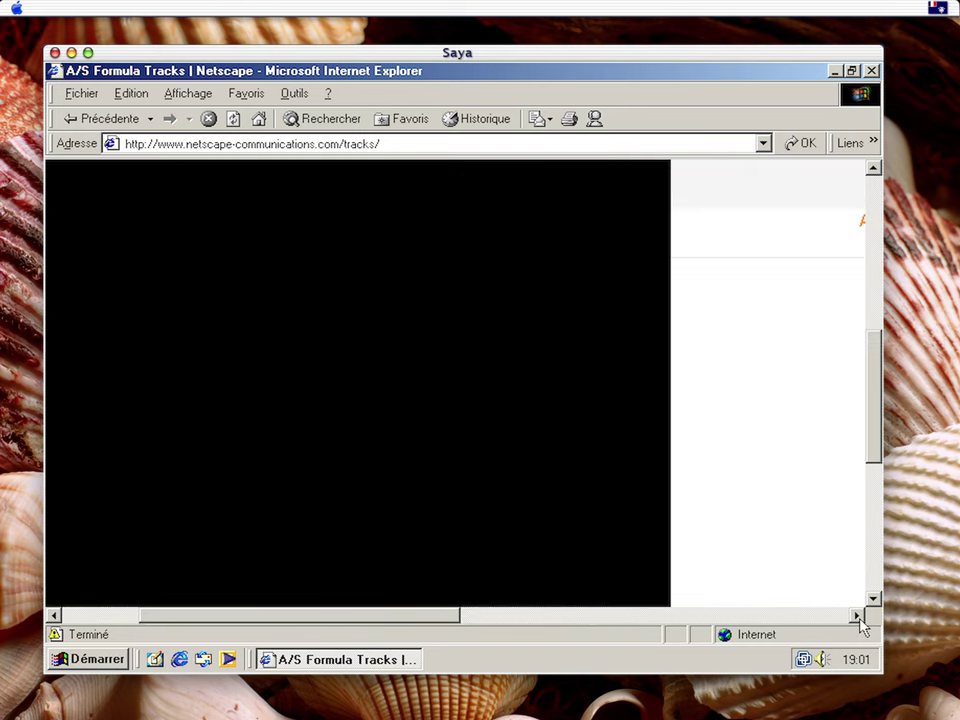
pyautogui.click(857, 615)
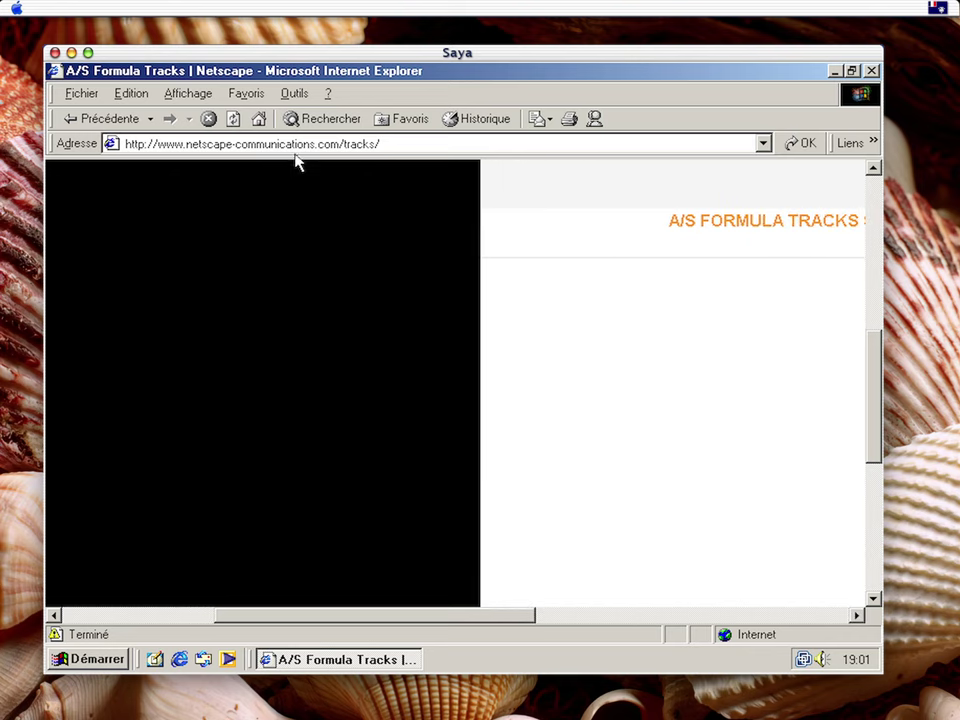
pyautogui.click(330, 145)
pyautogui.click(340, 145)
pyautogui.moveTo(188, 143); pyautogui.dragTo(418, 140)
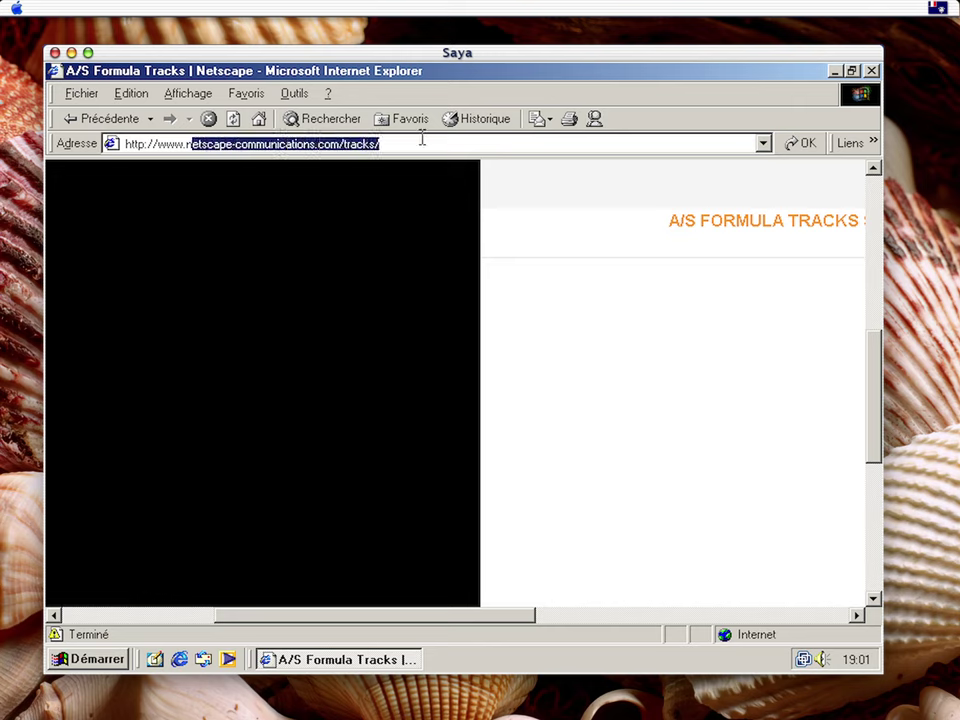
pyautogui.press('BackSpace')
pyautogui.press('BackSpace')
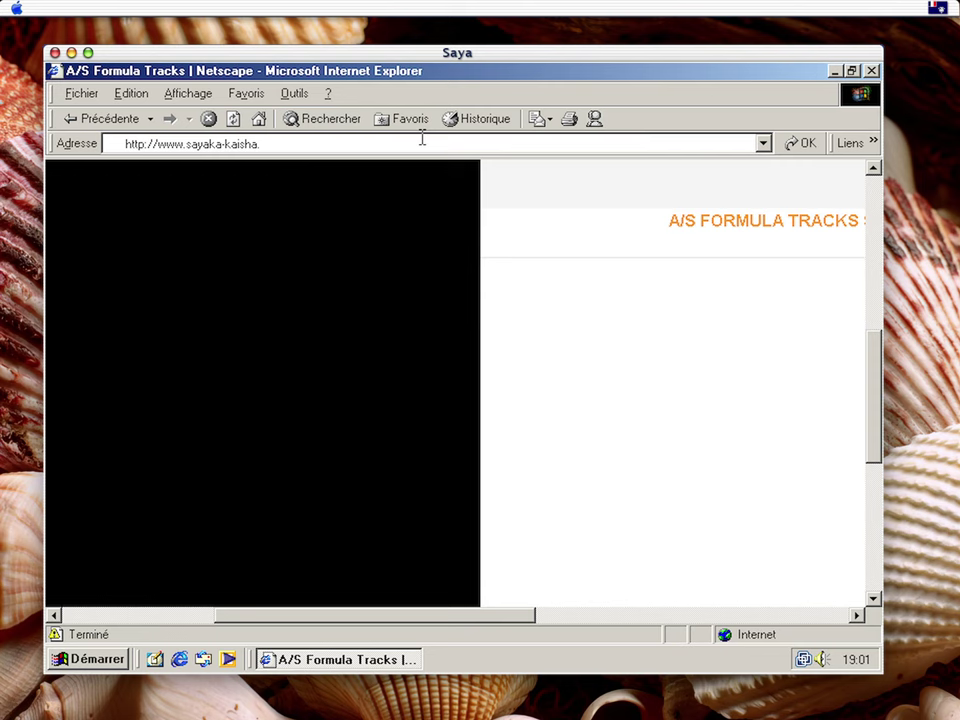
pyautogui.press('Return')
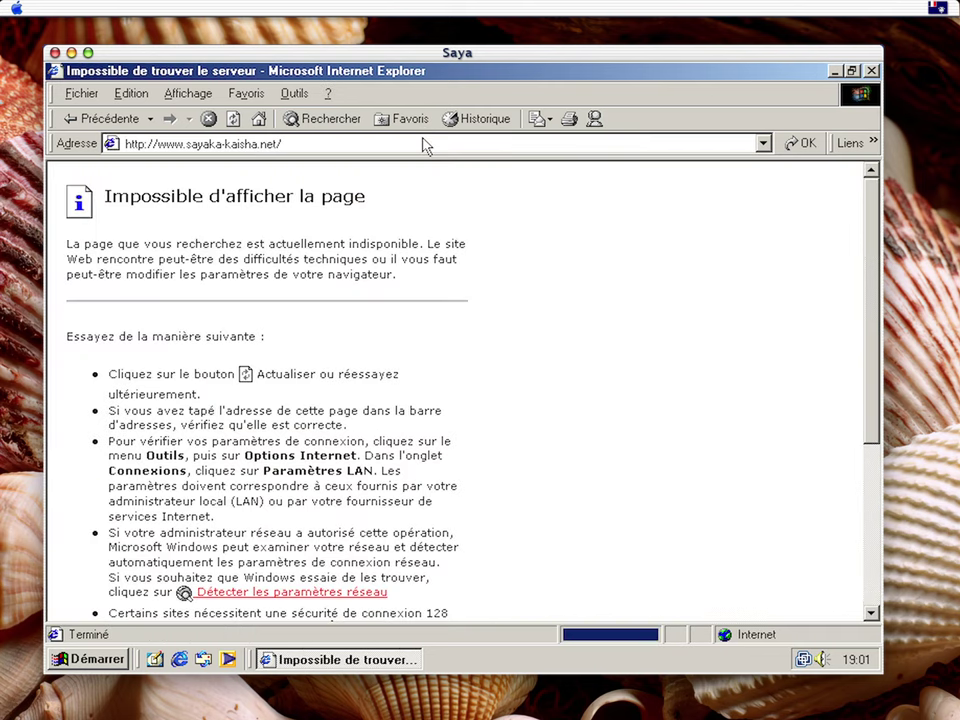
pyautogui.click(210, 146)
pyautogui.click(210, 143)
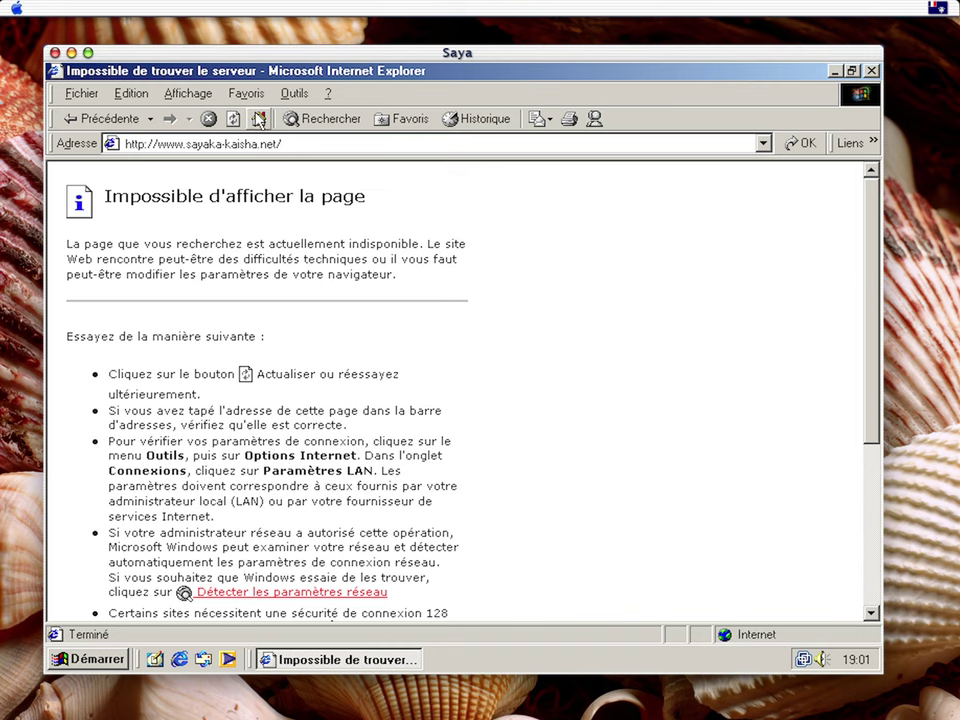
pyautogui.write('s')
pyautogui.press('Return')
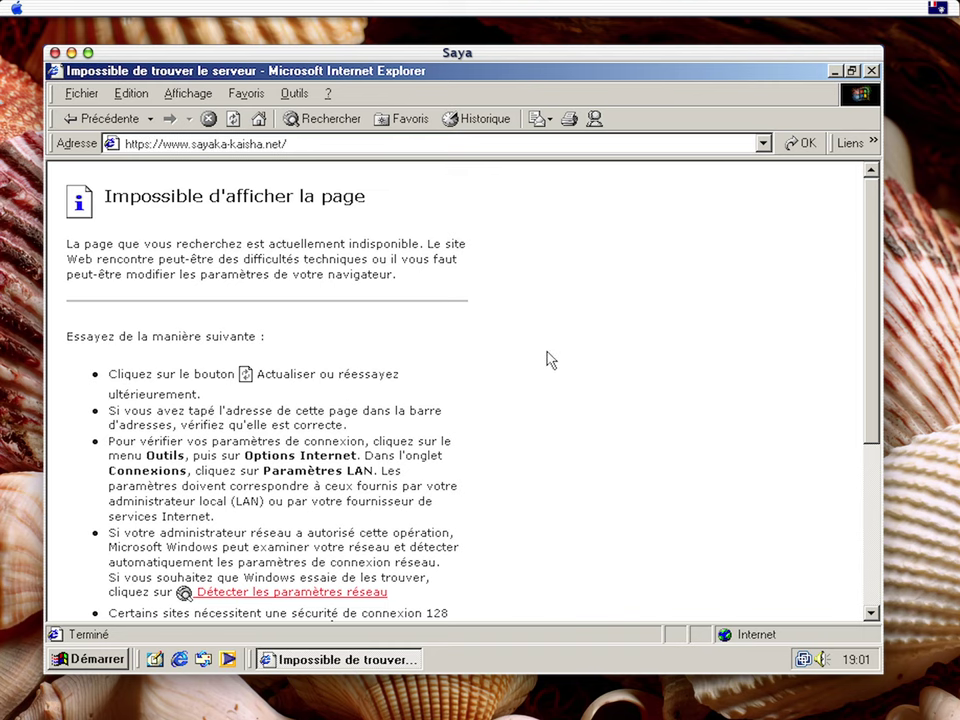
pyautogui.scroll(-6, 547, 361)
pyautogui.scroll(6, 491, 305)
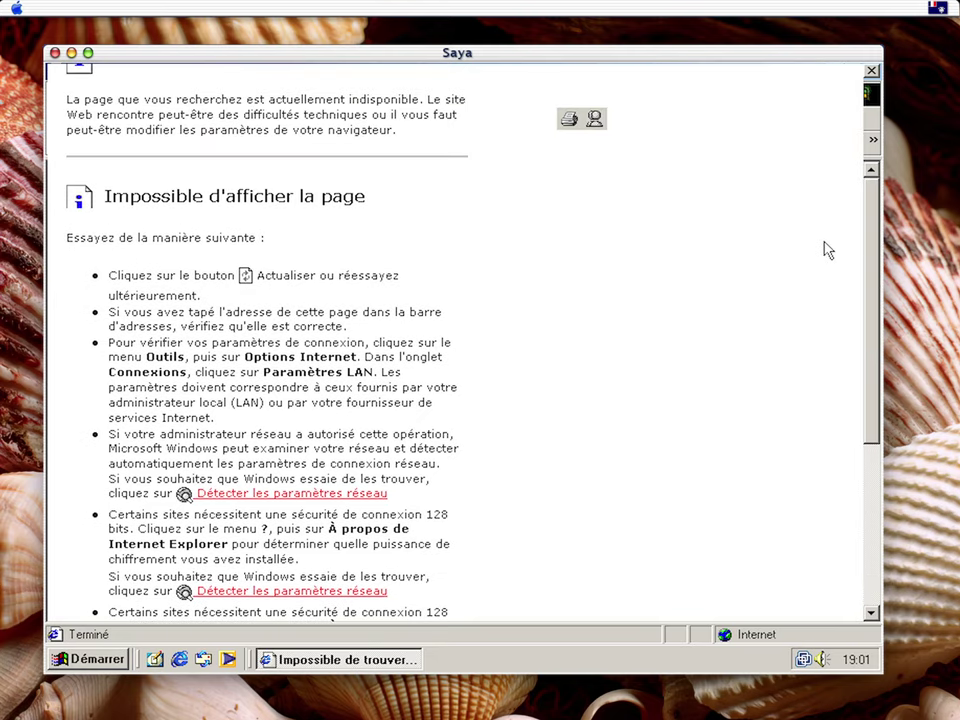
pyautogui.scroll(-1, 870, 300)
pyautogui.scroll(1, 450, 122)
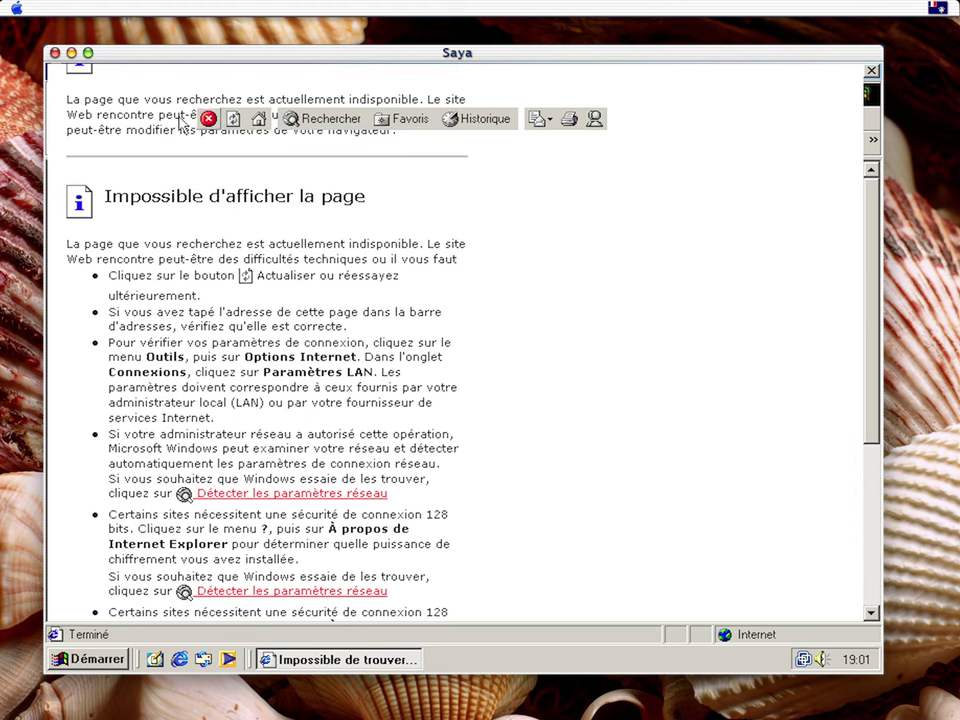
# Restore the browser window to its smaller size and try the preset links Le meilleur du Web, Hotmail, Guide des chaînes and Windows
pyautogui.click(860, 76)
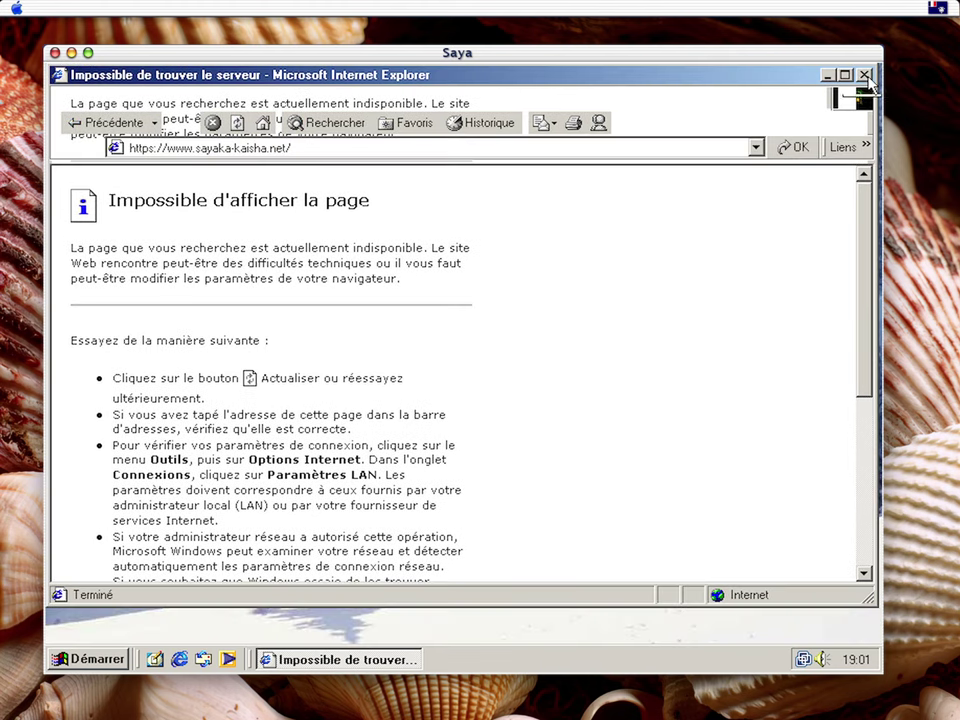
pyautogui.click(855, 146)
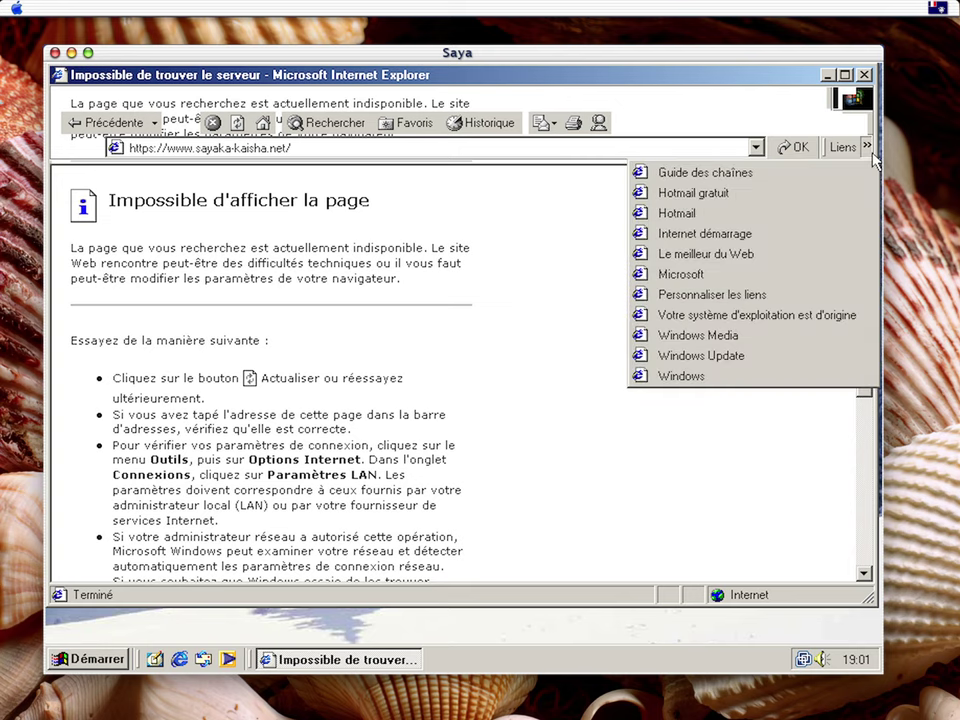
pyautogui.click(700, 274)
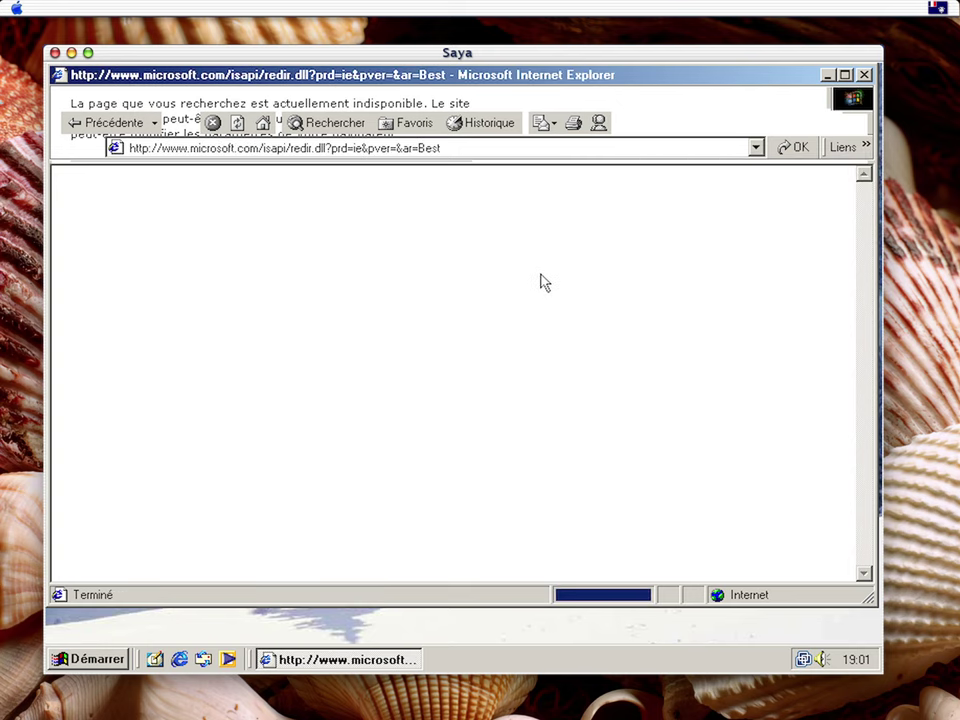
pyautogui.click(866, 146)
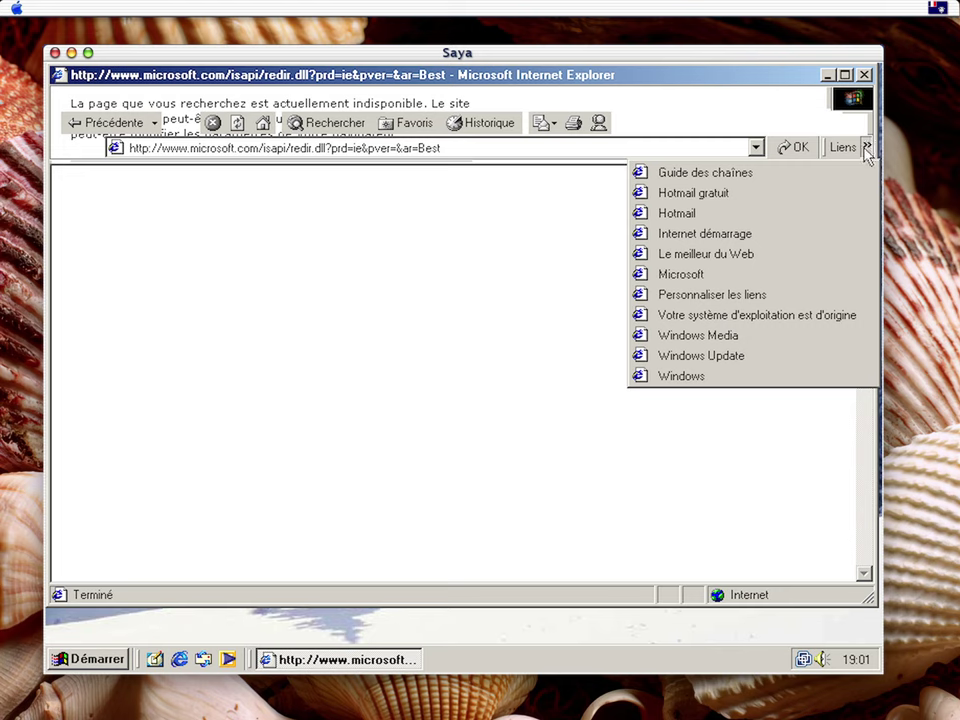
pyautogui.click(735, 213)
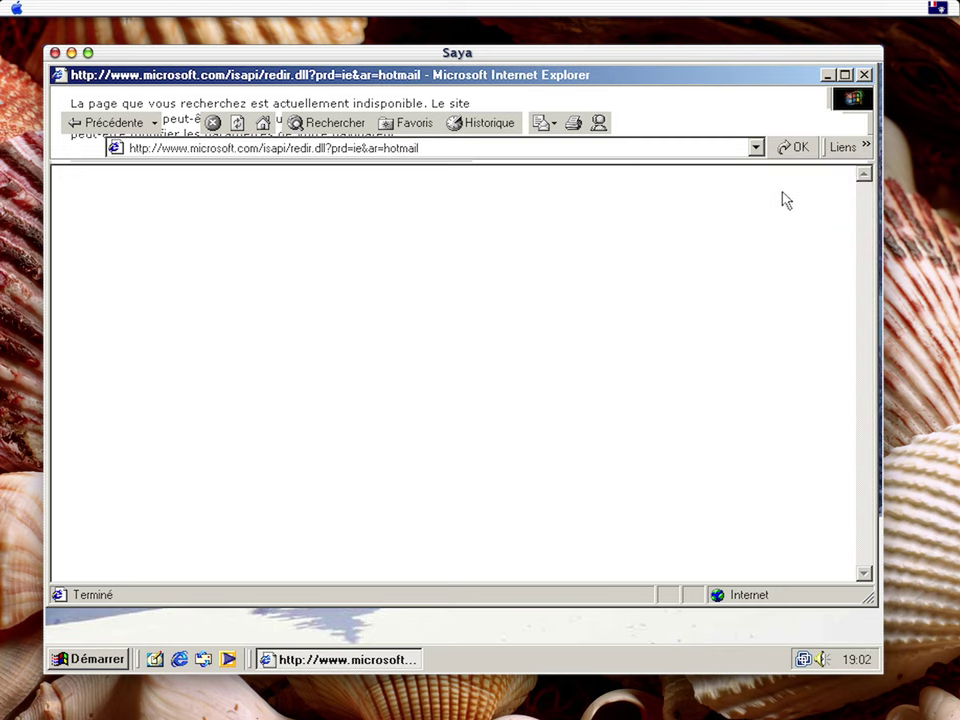
pyautogui.click(866, 146)
pyautogui.click(748, 172)
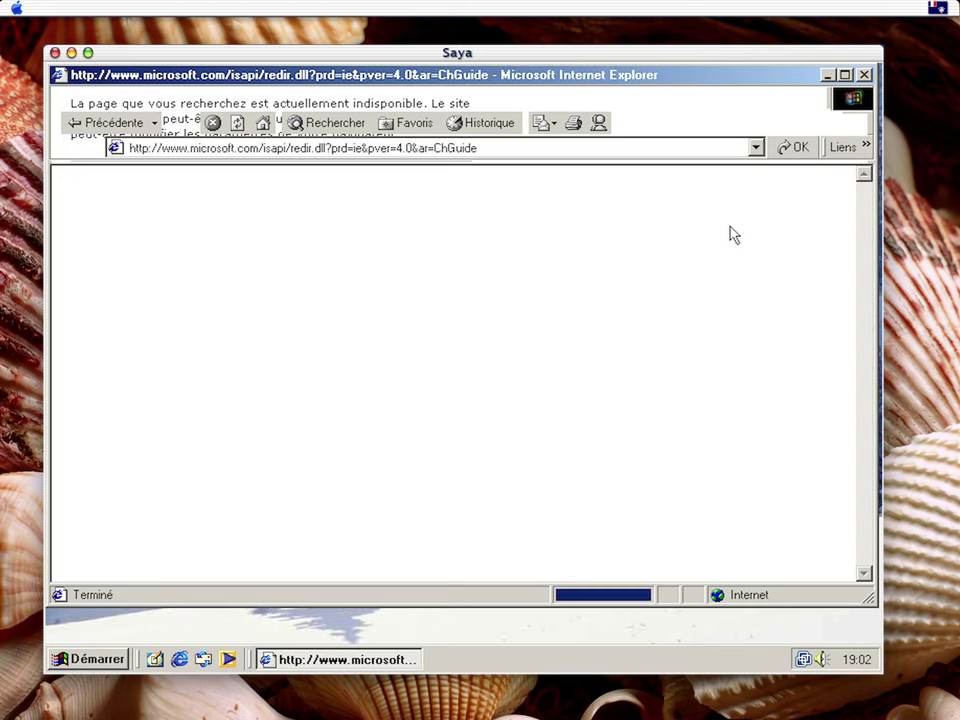
pyautogui.click(866, 147)
pyautogui.click(690, 378)
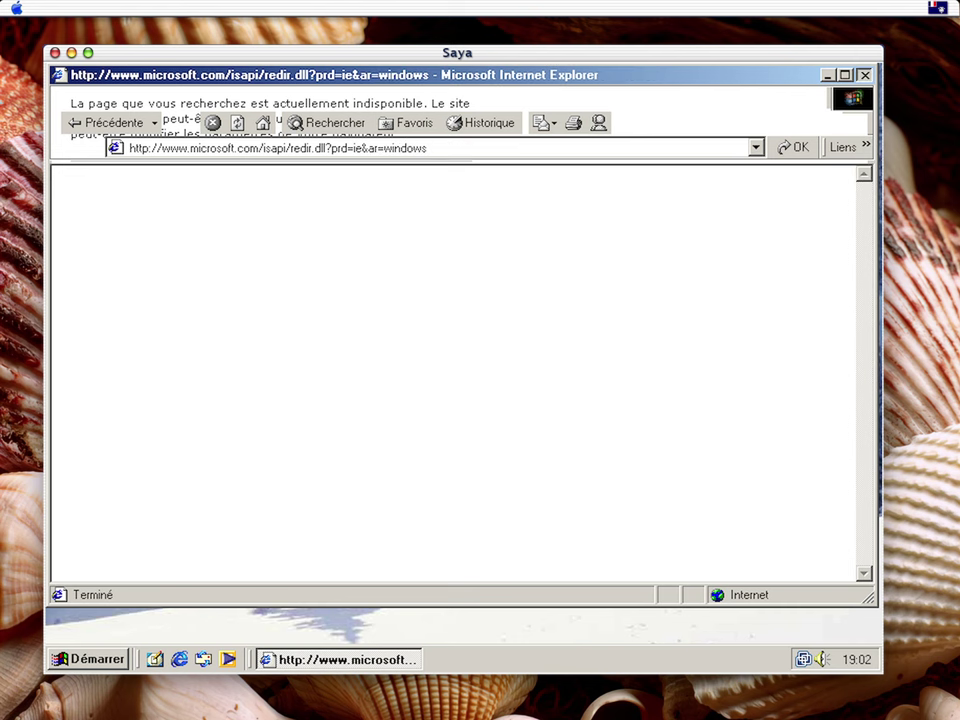
# Close the browser window and launch Windows Update
pyautogui.click(864, 75)
pyautogui.click(124, 656)
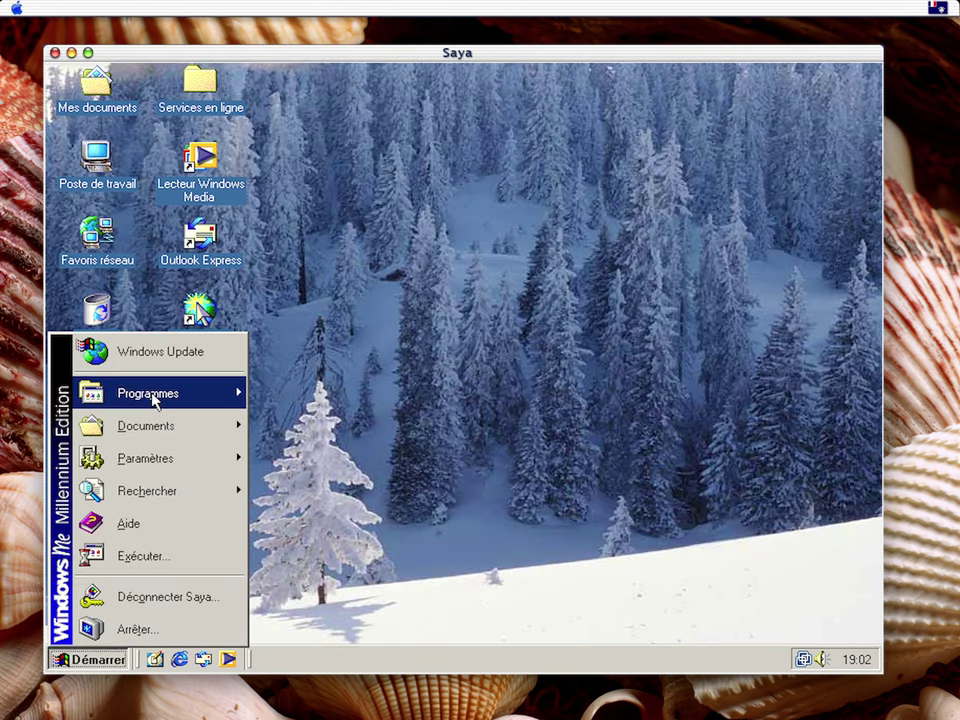
pyautogui.click(163, 344)
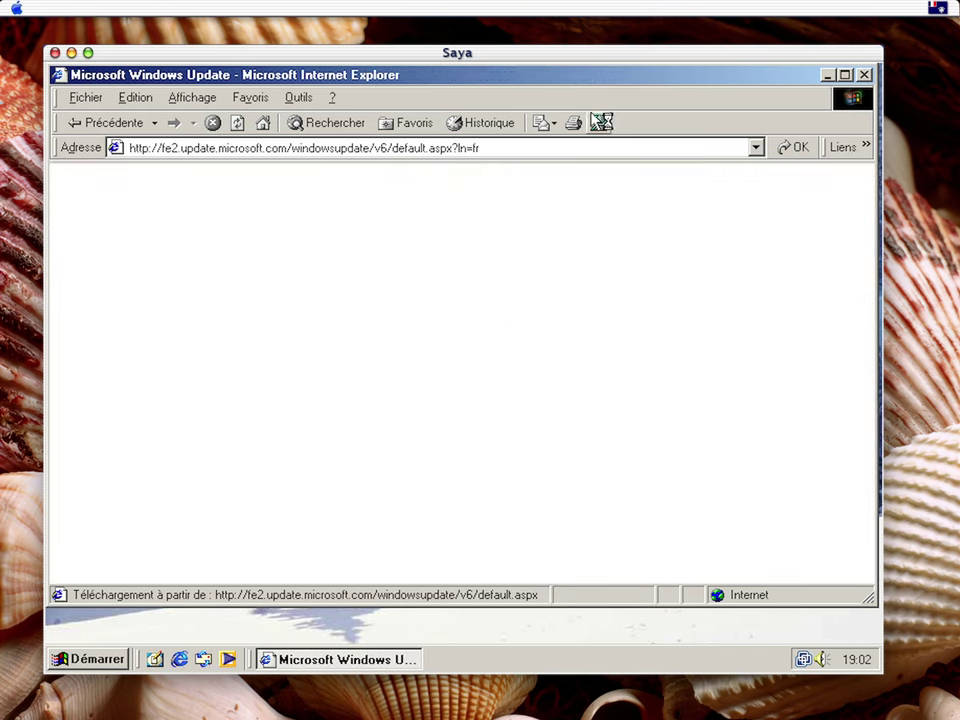
# Stop loading the Windows Update page and show the links in the Liens folder of the favourites
pyautogui.click(212, 124)
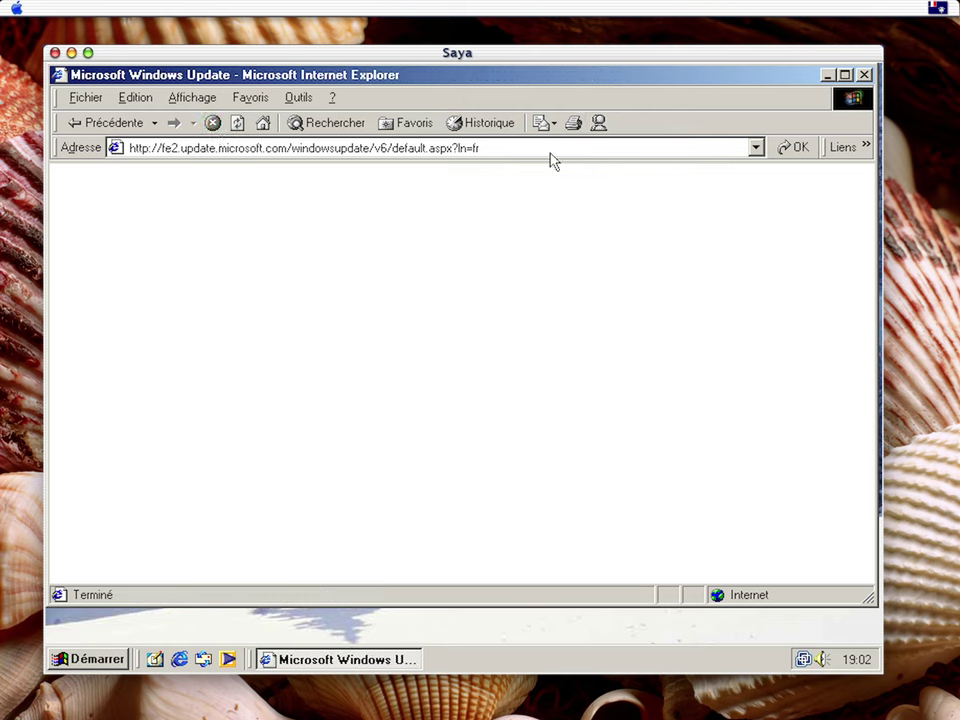
pyautogui.click(398, 131)
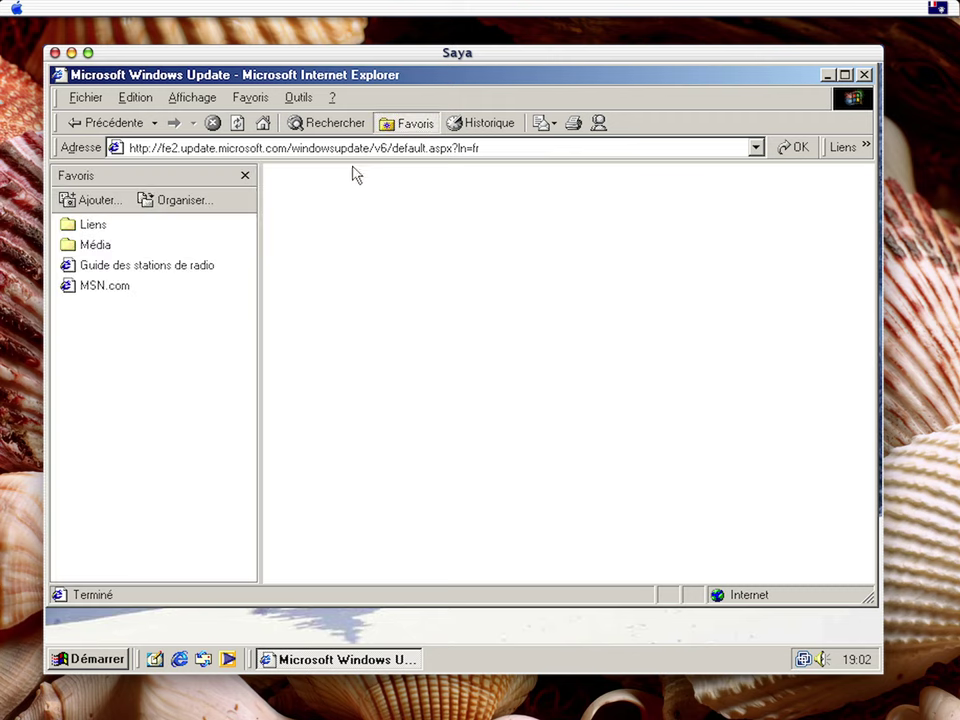
pyautogui.click(95, 246)
pyautogui.click(87, 226)
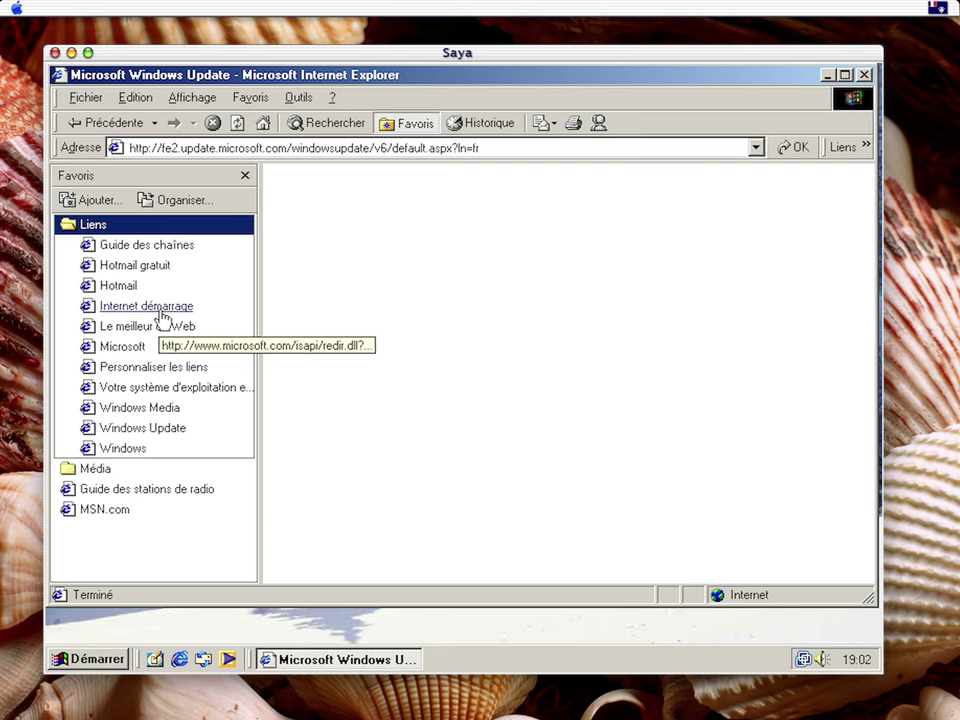
# Try the favourite links Microsoft, Le meilleur du Web, Windows Media and Votre système d'exploitation, and close the browser window
pyautogui.click(131, 348)
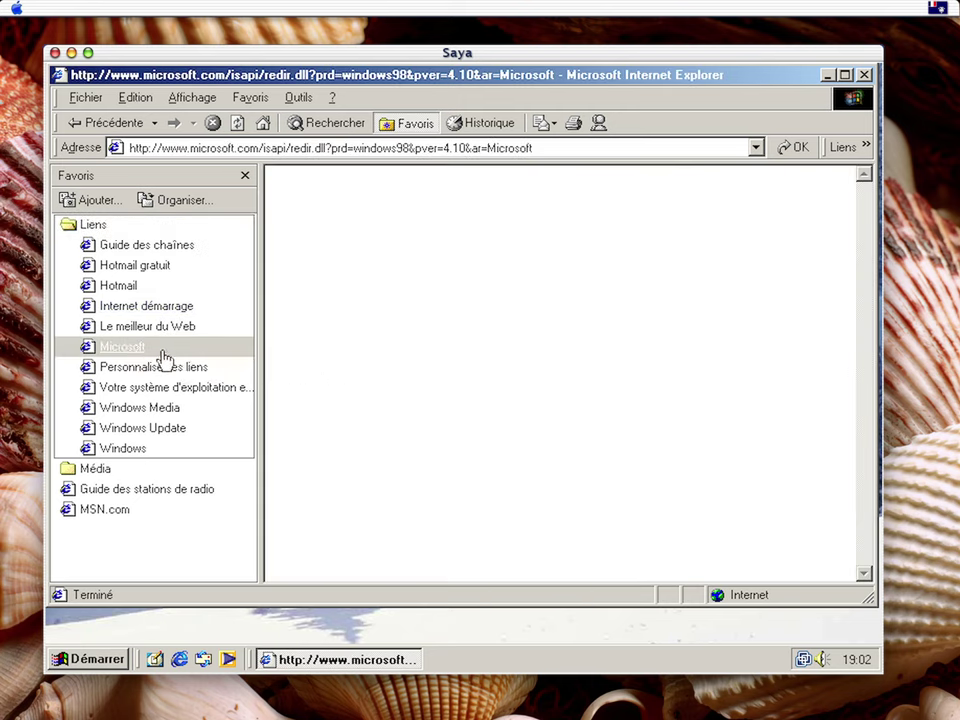
pyautogui.click(124, 328)
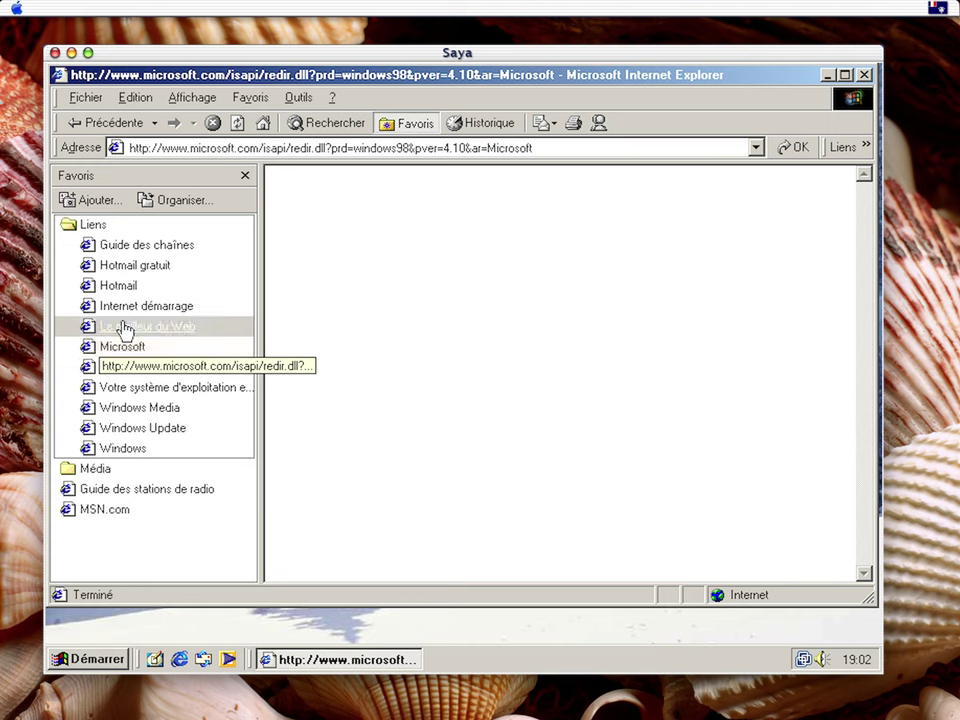
pyautogui.click(150, 407)
pyautogui.click(183, 387)
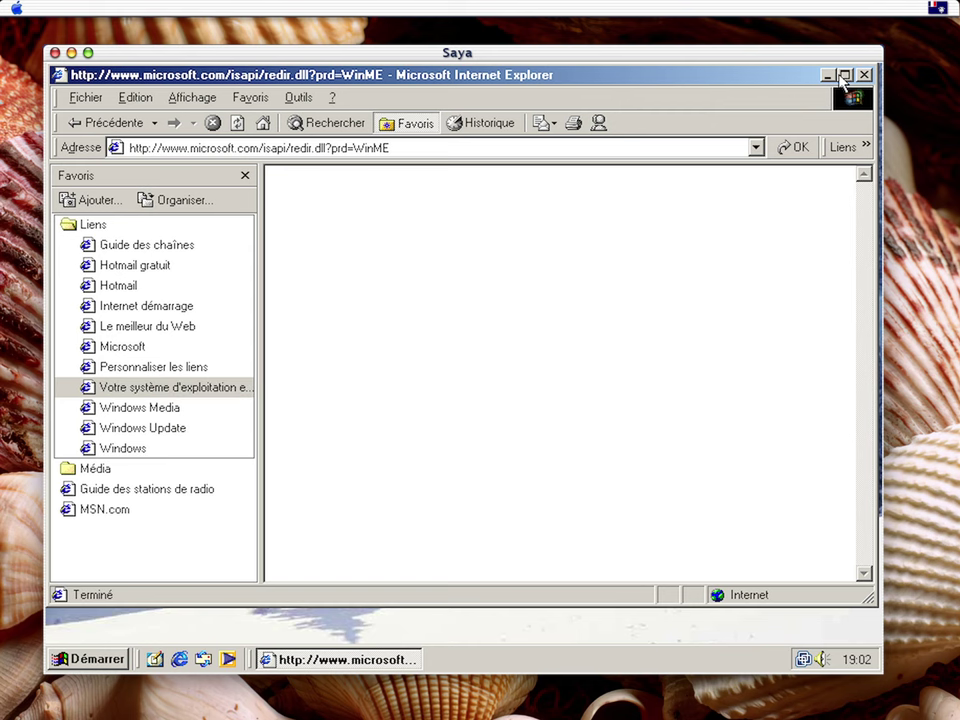
pyautogui.click(866, 75)
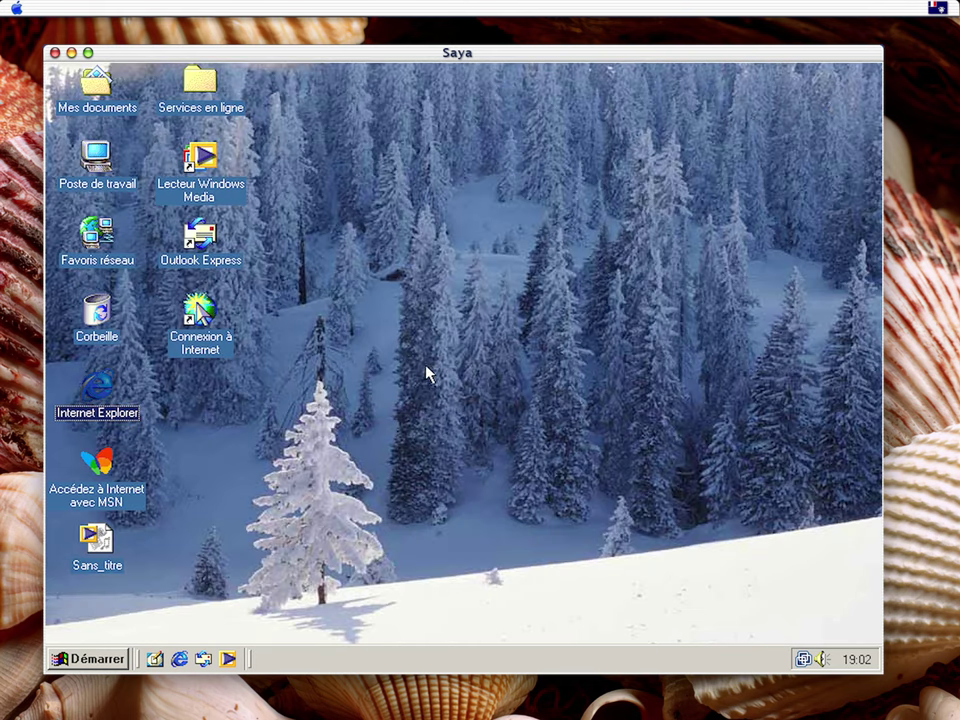
# Open the desktop's display properties and try the screen savers Boîte florissante 3D and Canalisations 3D
pyautogui.rightClick(496, 284)
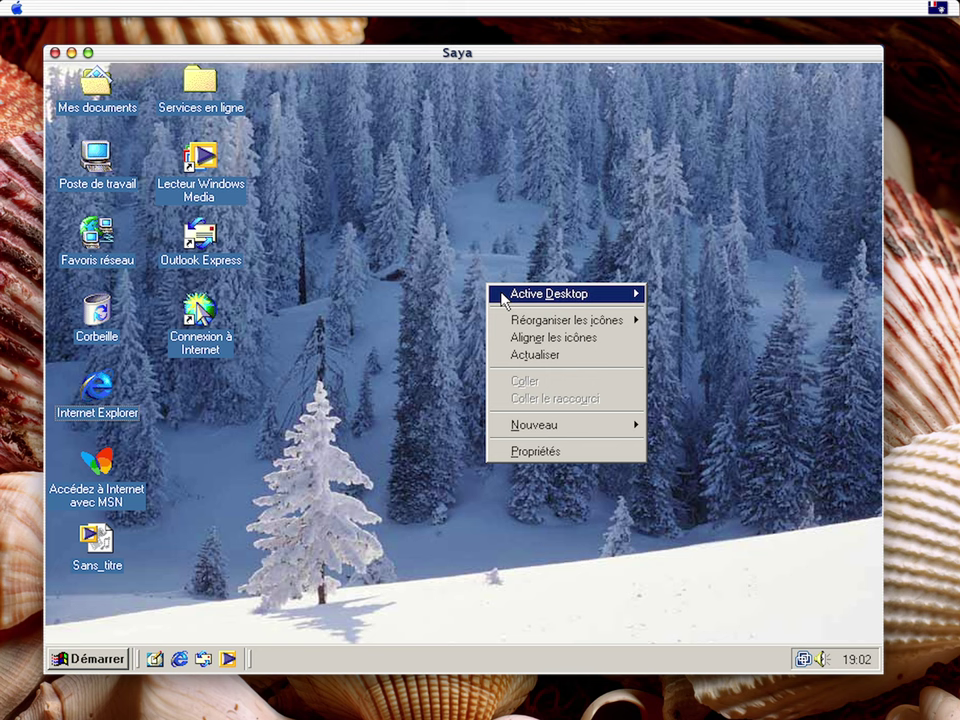
pyautogui.click(553, 452)
pyautogui.moveTo(420, 139); pyautogui.dragTo(493, 138)
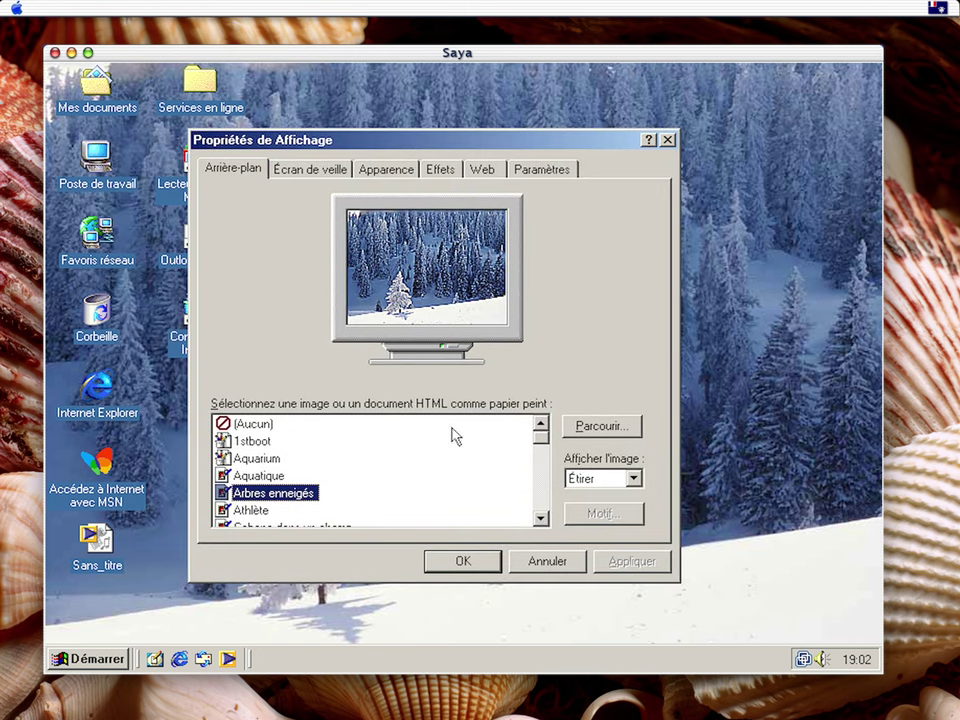
pyautogui.click(307, 168)
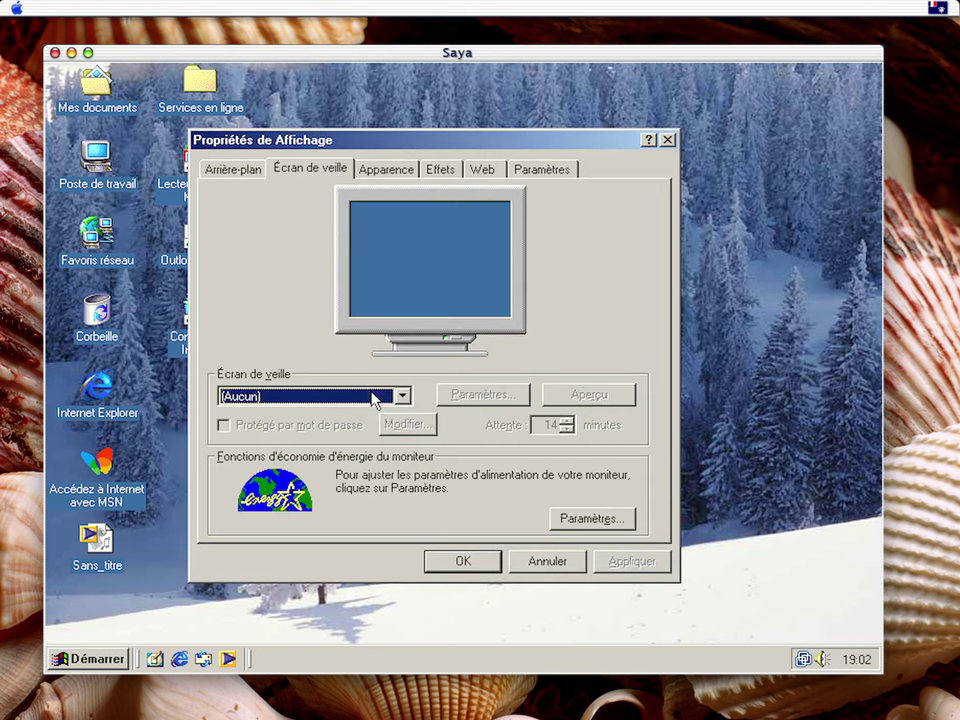
pyautogui.click(375, 398)
pyautogui.click(313, 427)
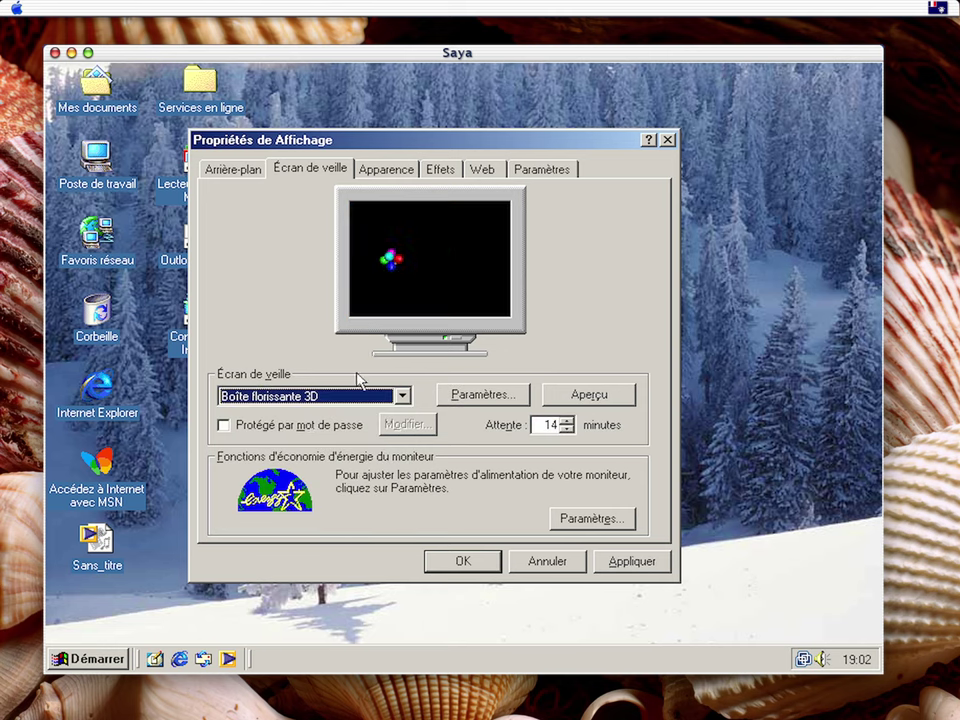
pyautogui.click(362, 398)
pyautogui.click(323, 440)
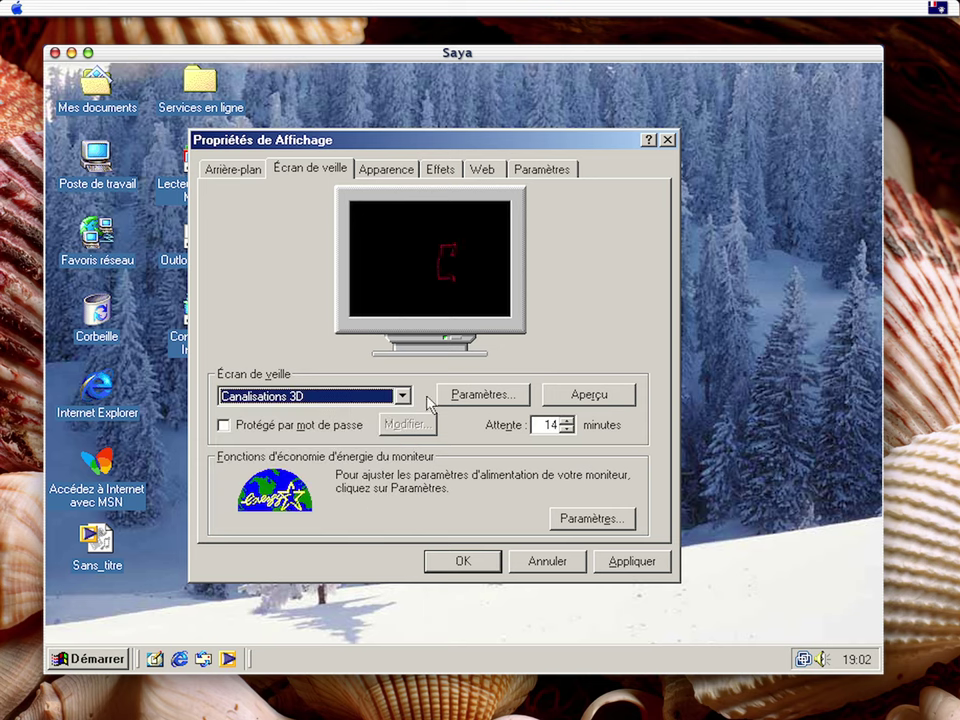
# Try the Texte 3D and Labyrinthe 3D screen savers and preview Labyrinthe 3D in full screen
pyautogui.click(362, 398)
pyautogui.click(330, 440)
pyautogui.click(257, 430)
pyautogui.click(257, 430)
pyautogui.click(310, 398)
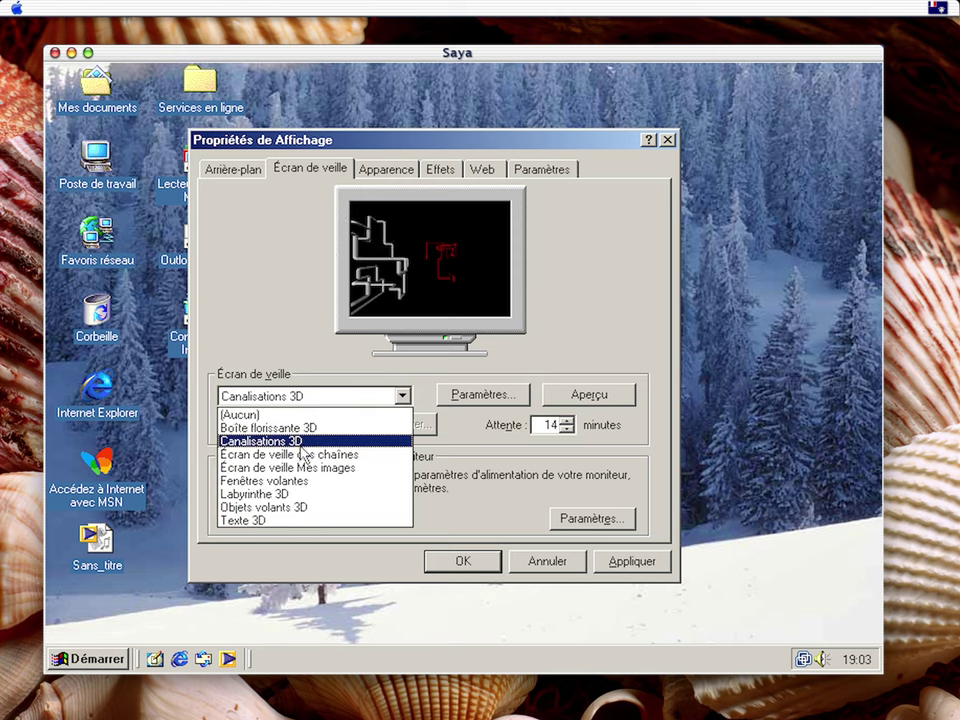
pyautogui.click(247, 522)
pyautogui.click(334, 400)
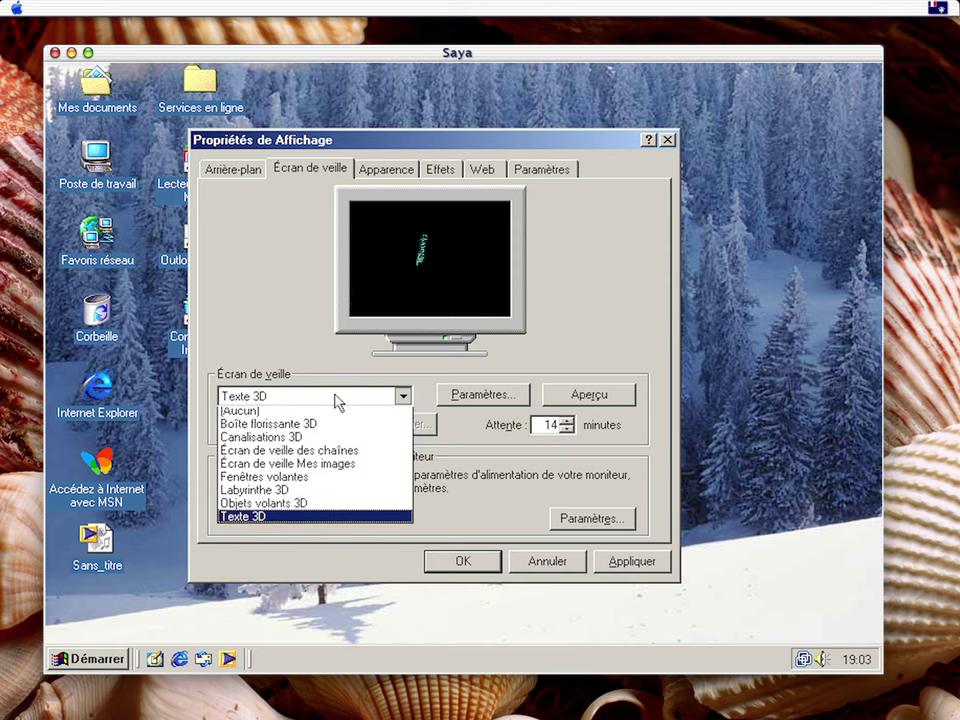
pyautogui.click(270, 494)
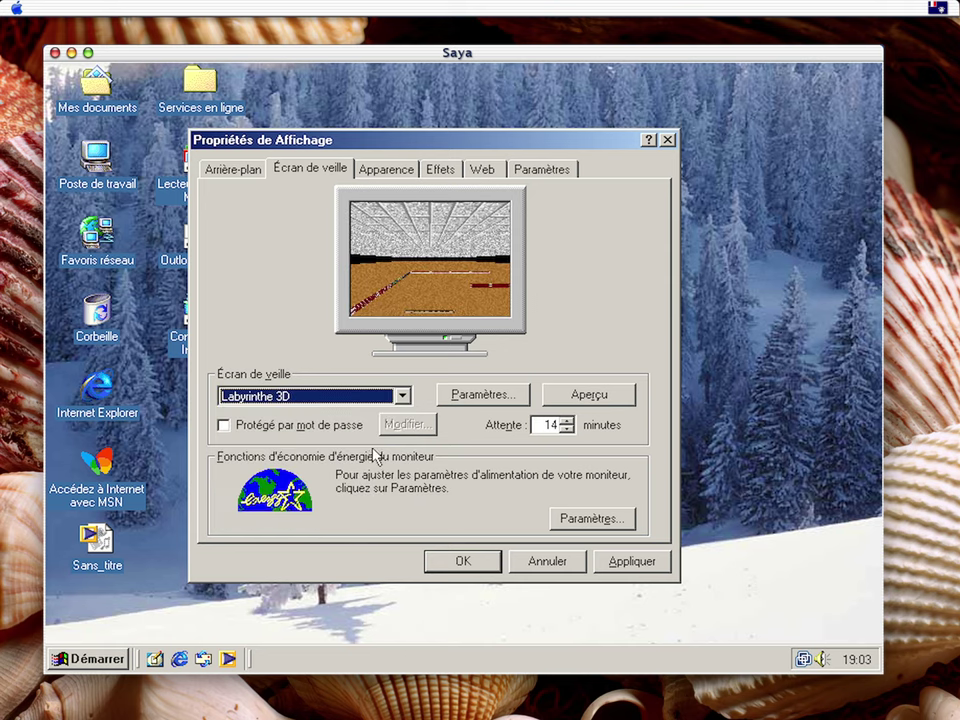
pyautogui.click(565, 397)
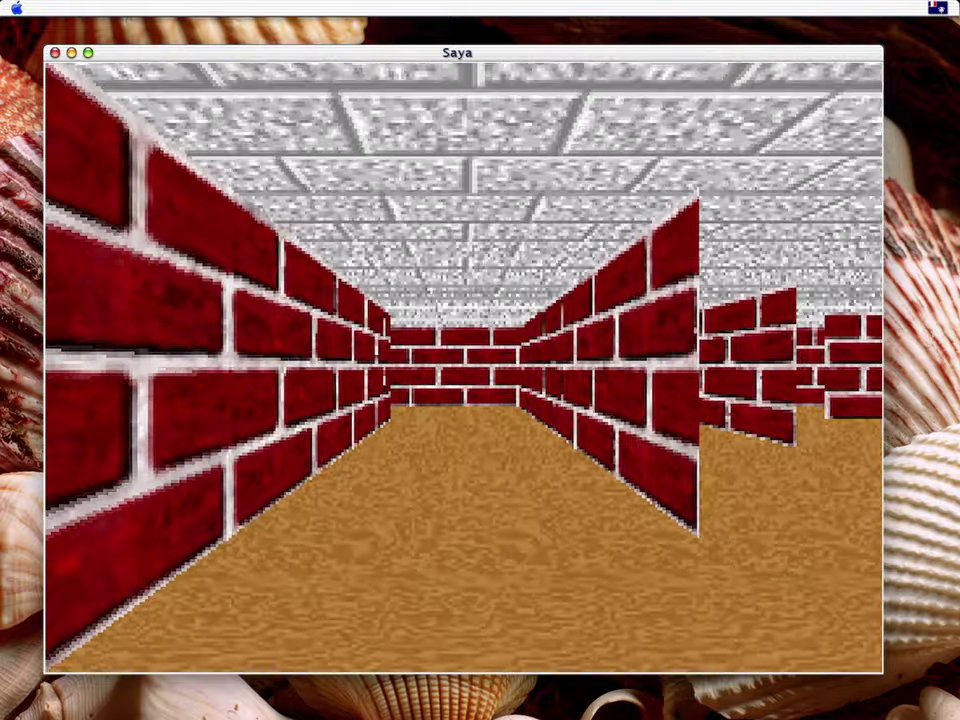
pyautogui.moveTo(563, 399)
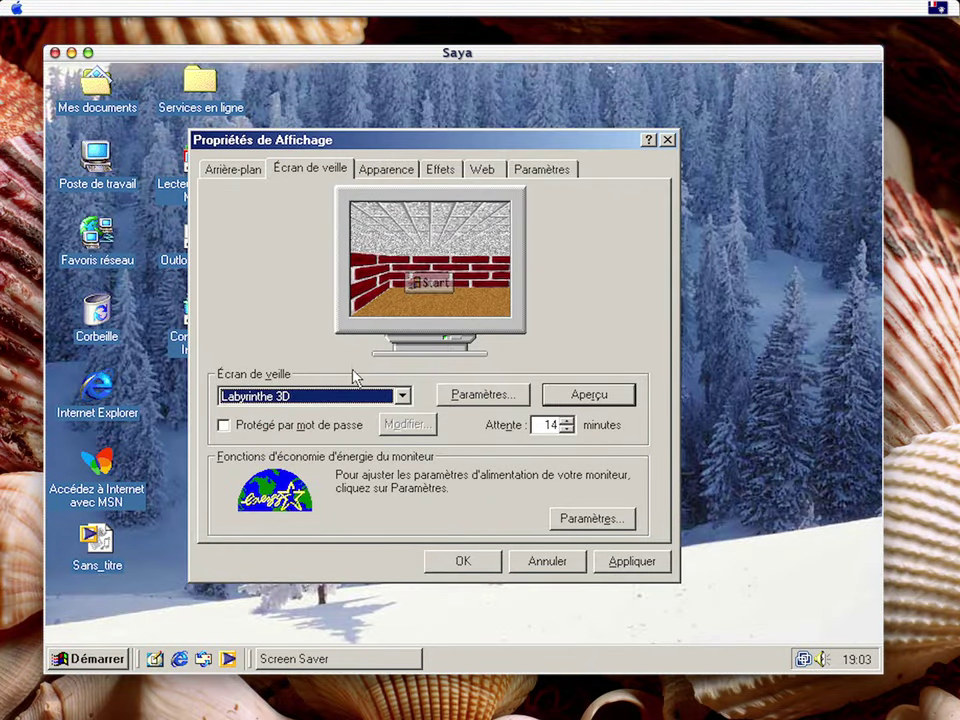
# Select the Fenêtres volantes screen saver, view its speed and density options, and preview it
pyautogui.click(401, 396)
pyautogui.click(333, 480)
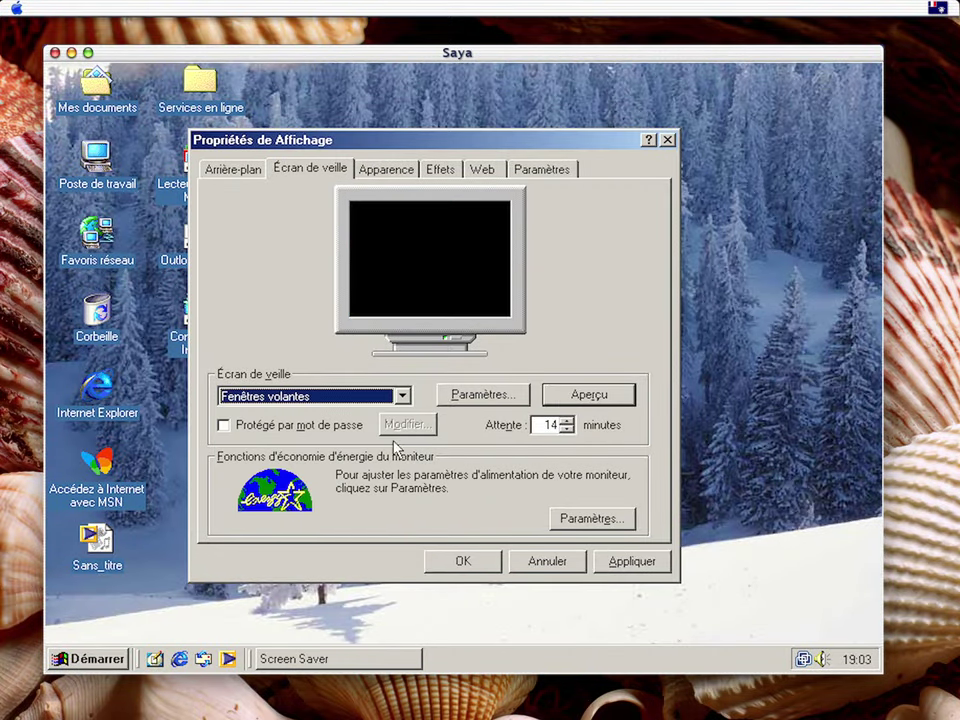
pyautogui.click(472, 398)
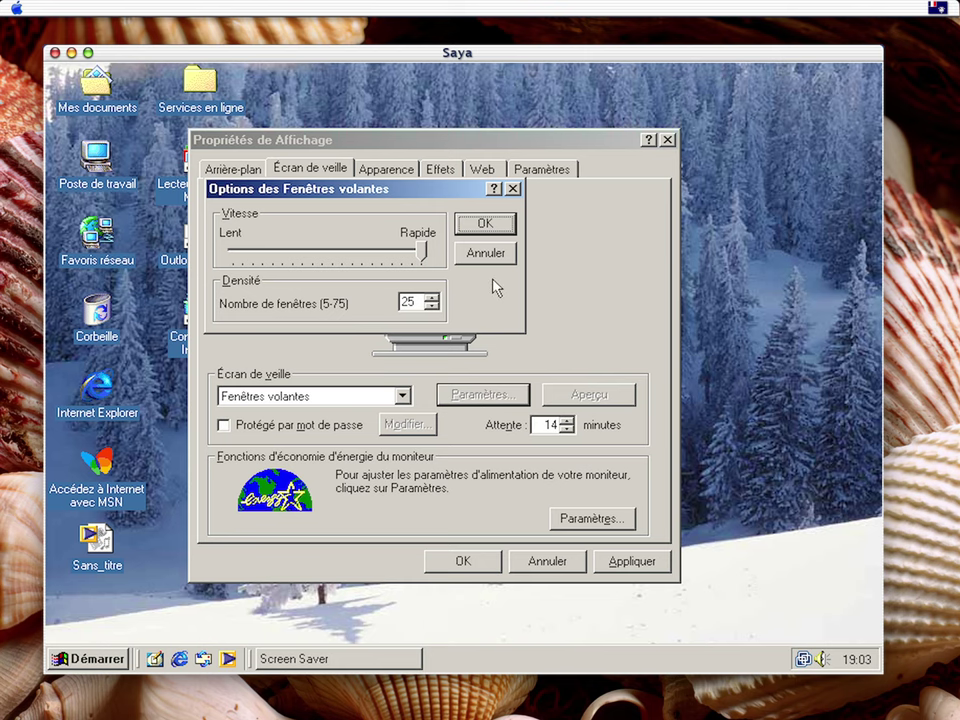
pyautogui.press('Return')
pyautogui.click(589, 394)
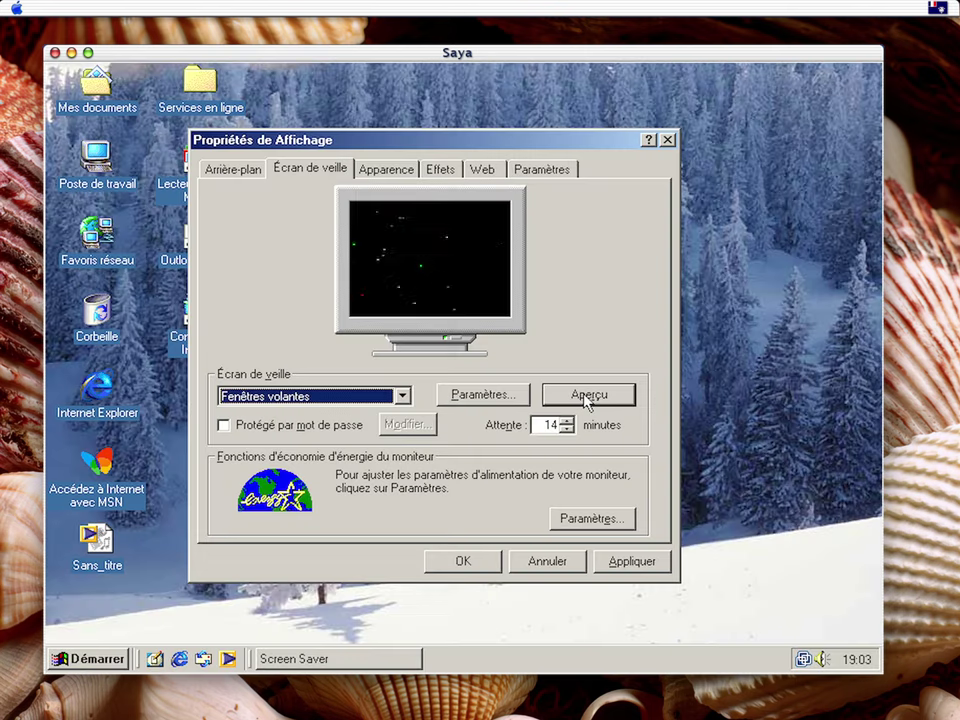
# Try the screen savers Écran de veille Mes images and Écran de veille des chaînes
pyautogui.click(371, 398)
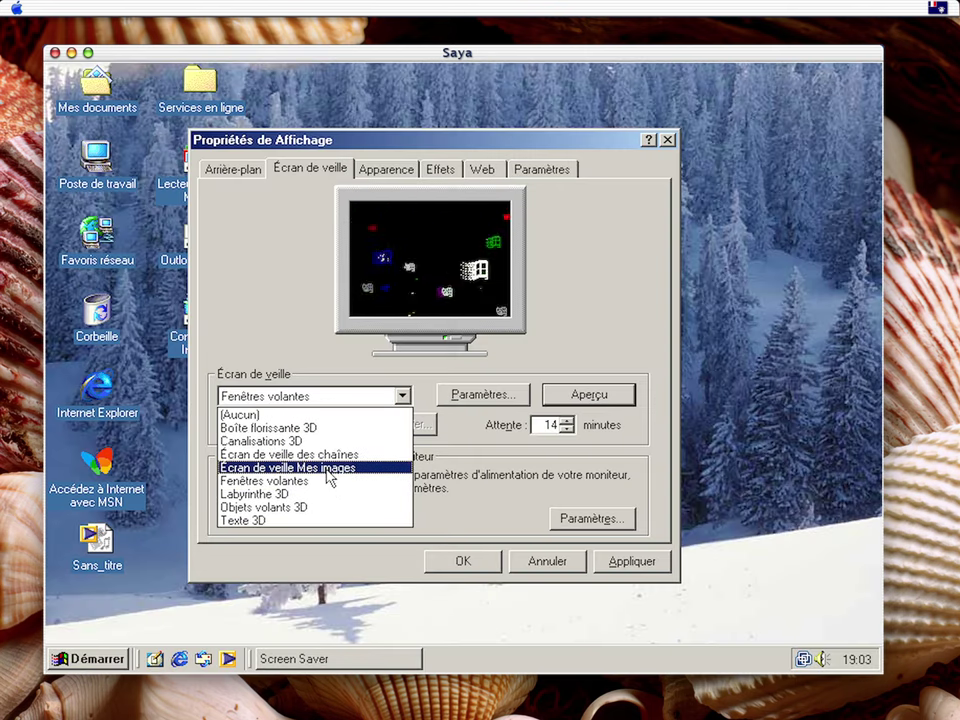
pyautogui.click(330, 468)
pyautogui.click(386, 396)
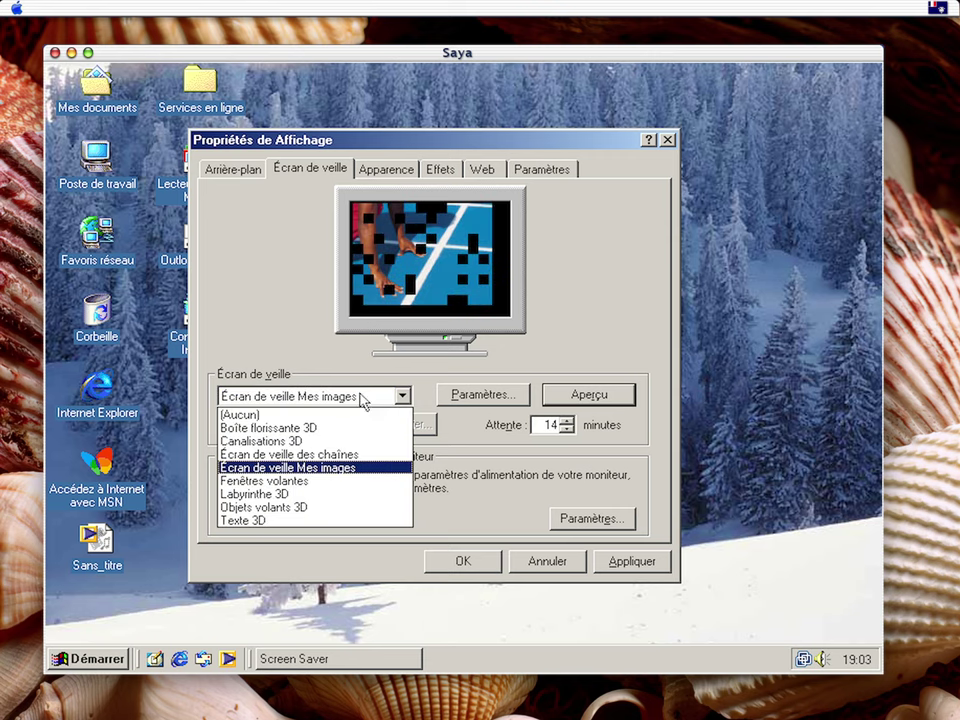
pyautogui.click(330, 458)
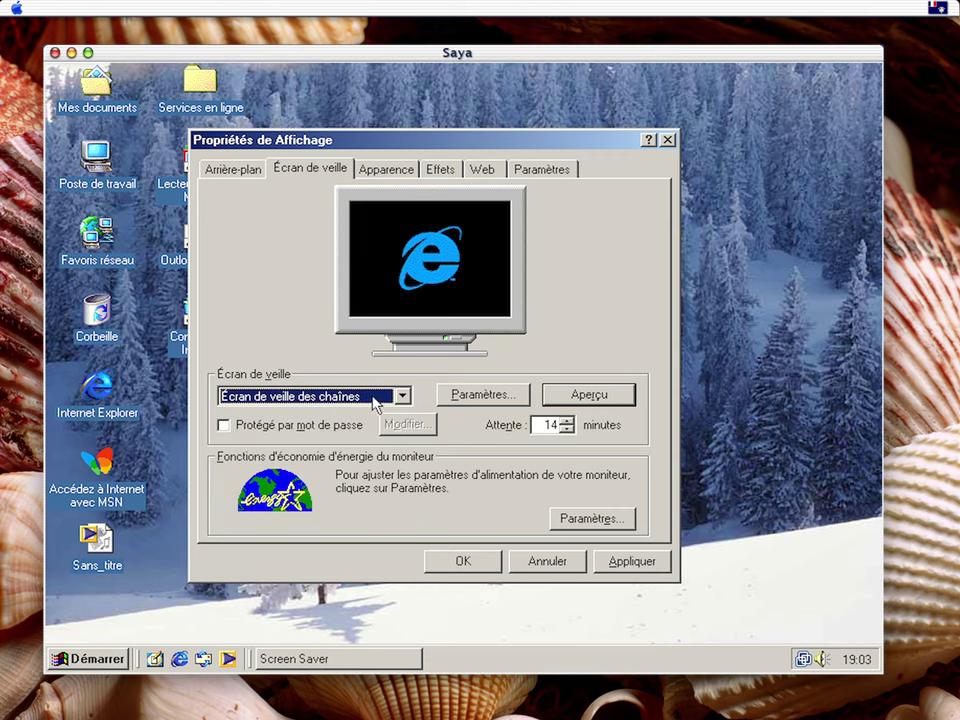
# Select the Objets volants 3D screen saver and preview it in full screen
pyautogui.click(401, 396)
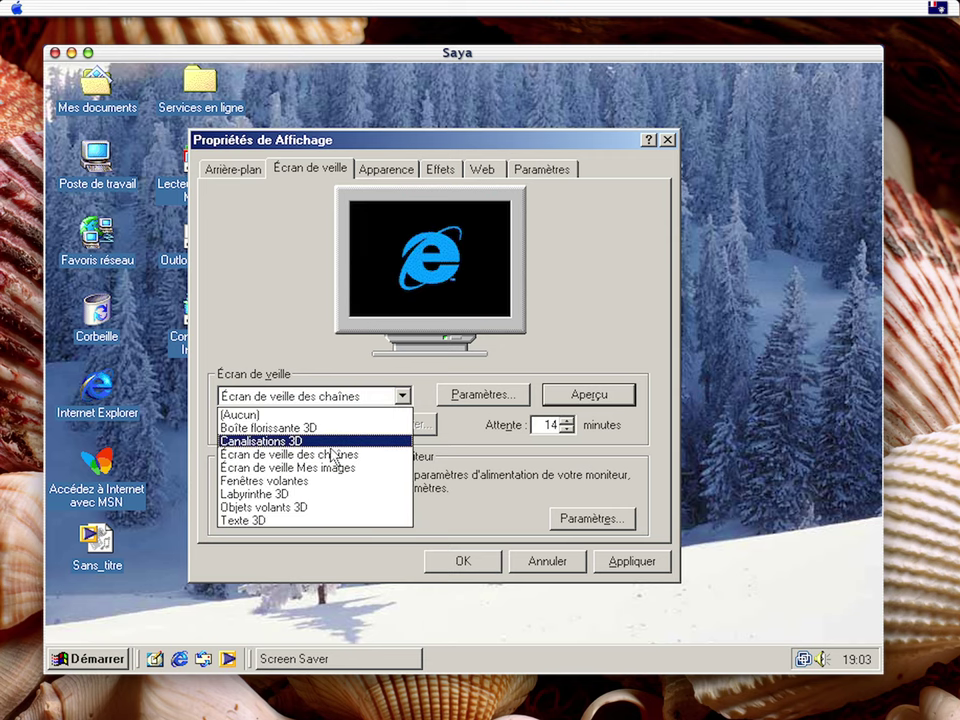
pyautogui.click(305, 507)
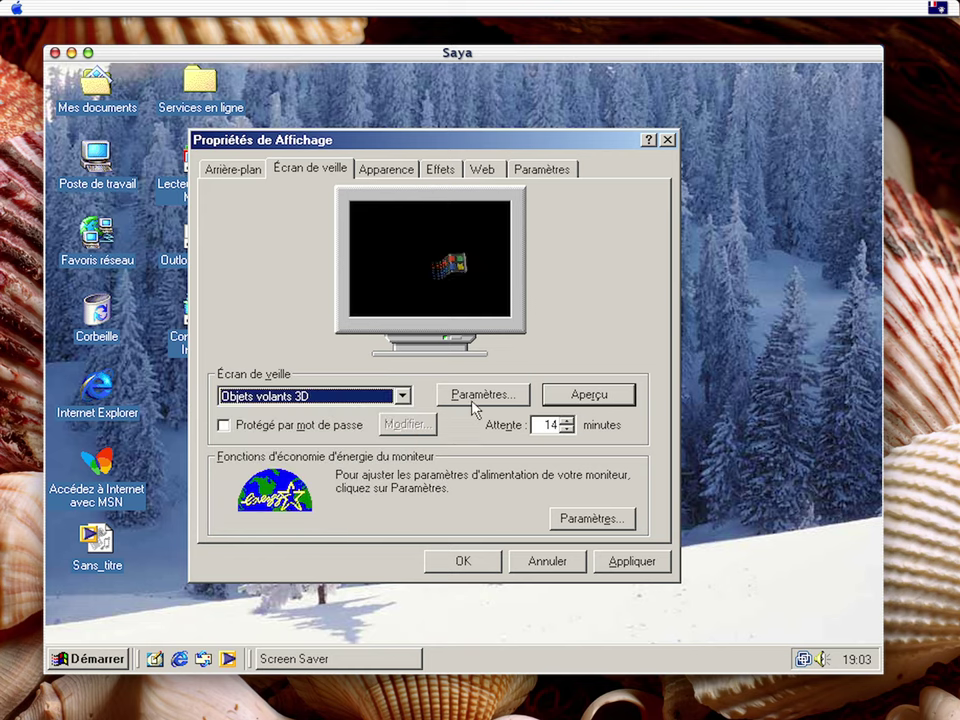
pyautogui.click(577, 398)
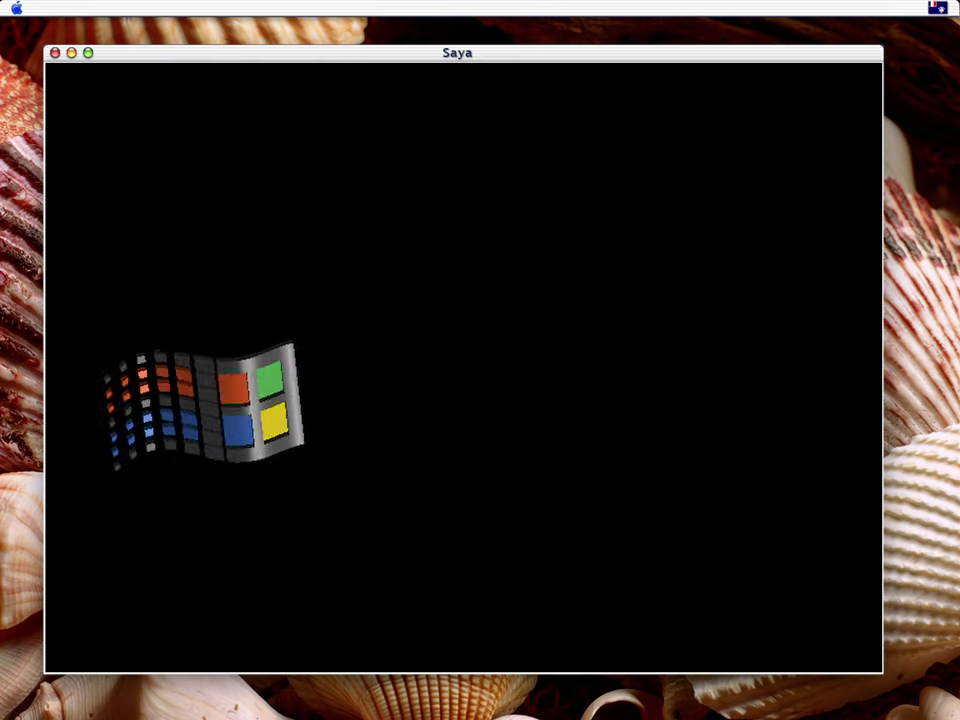
pyautogui.moveTo(651, 257)
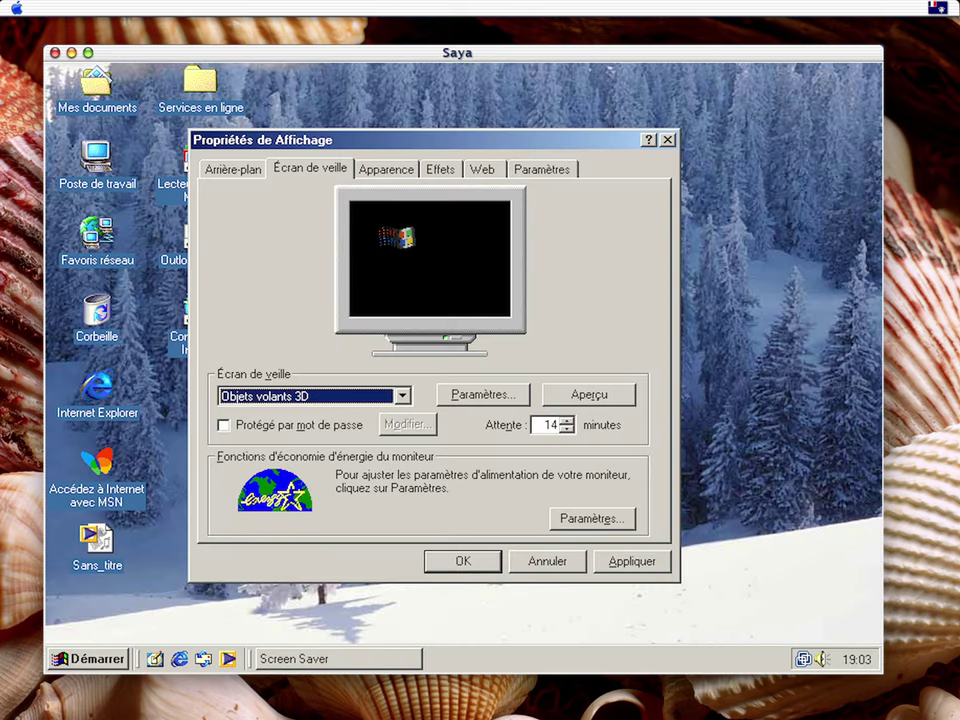
pyautogui.click(328, 398)
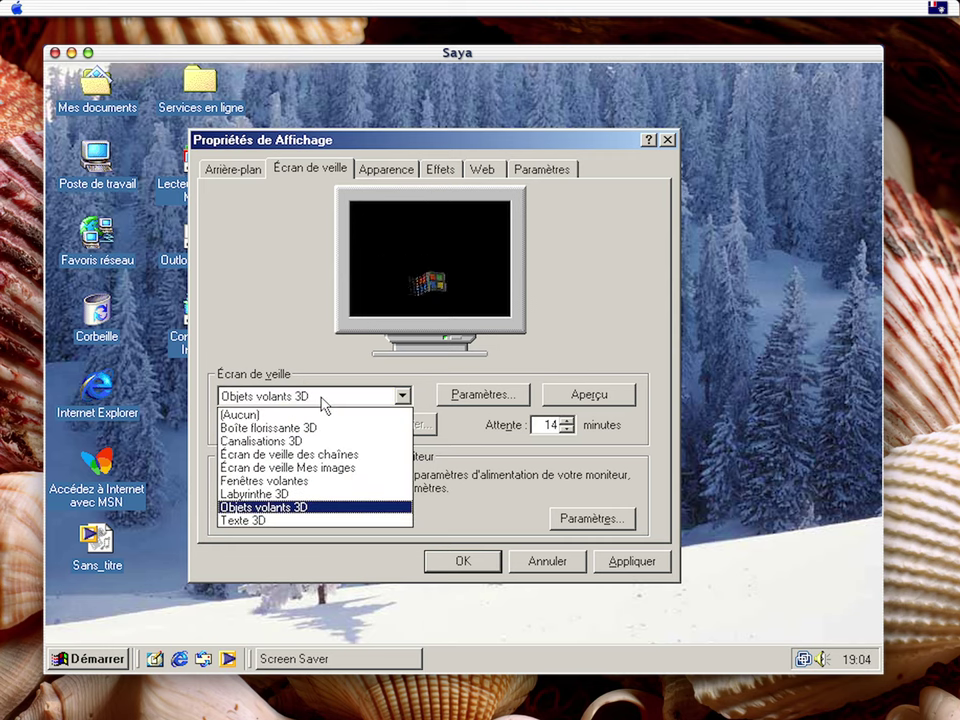
pyautogui.click(460, 506)
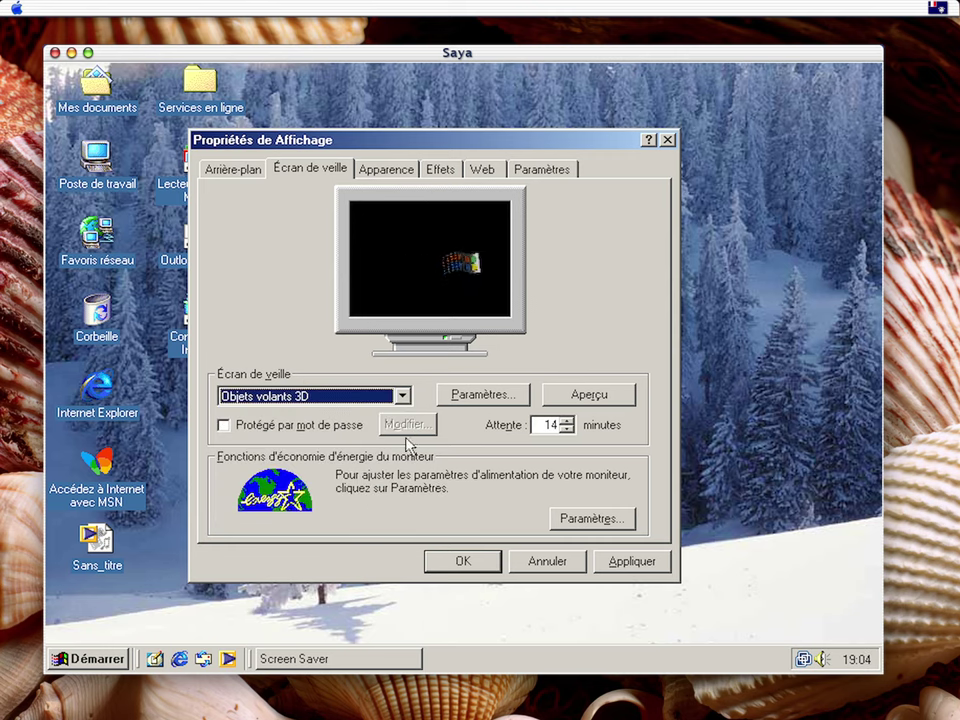
# Browse the window colour schemes and apply Bleu, blanc, rouge (VGA)
pyautogui.click(390, 170)
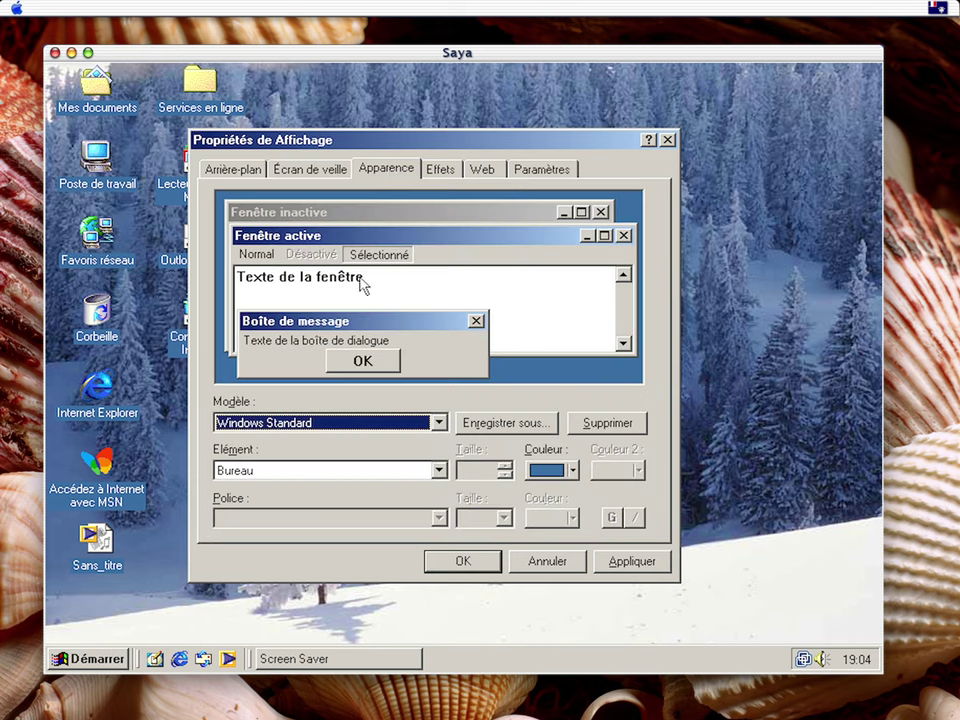
pyautogui.click(338, 423)
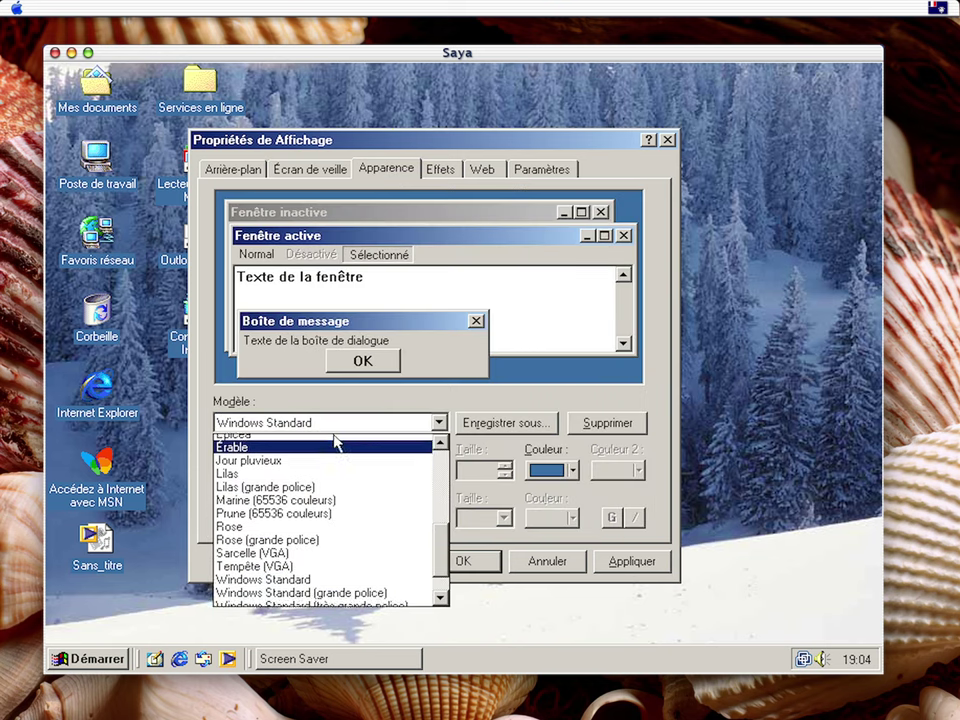
pyautogui.scroll(5, 320, 450)
pyautogui.click(355, 455)
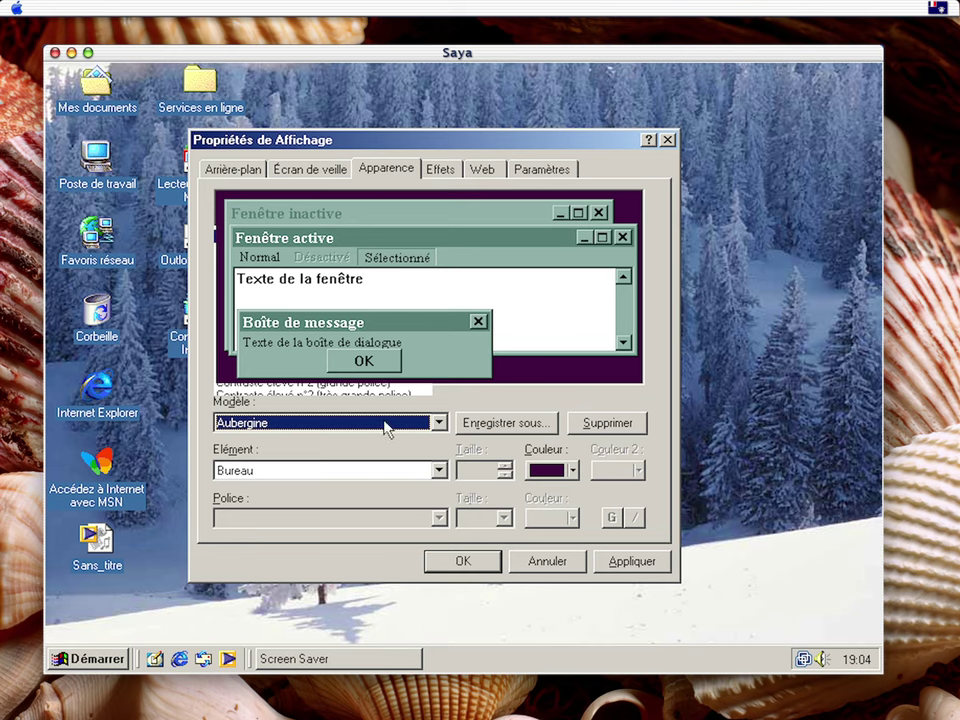
pyautogui.scroll(1, 376, 420)
pyautogui.scroll(-3, 376, 420)
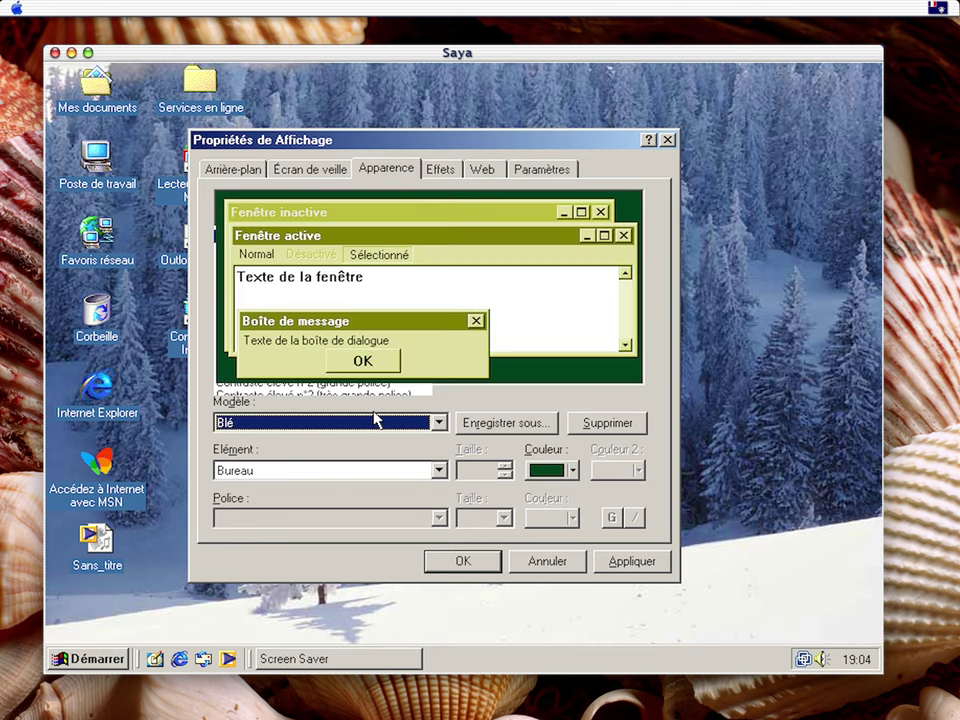
pyautogui.scroll(-1, 376, 420)
pyautogui.scroll(1, 376, 420)
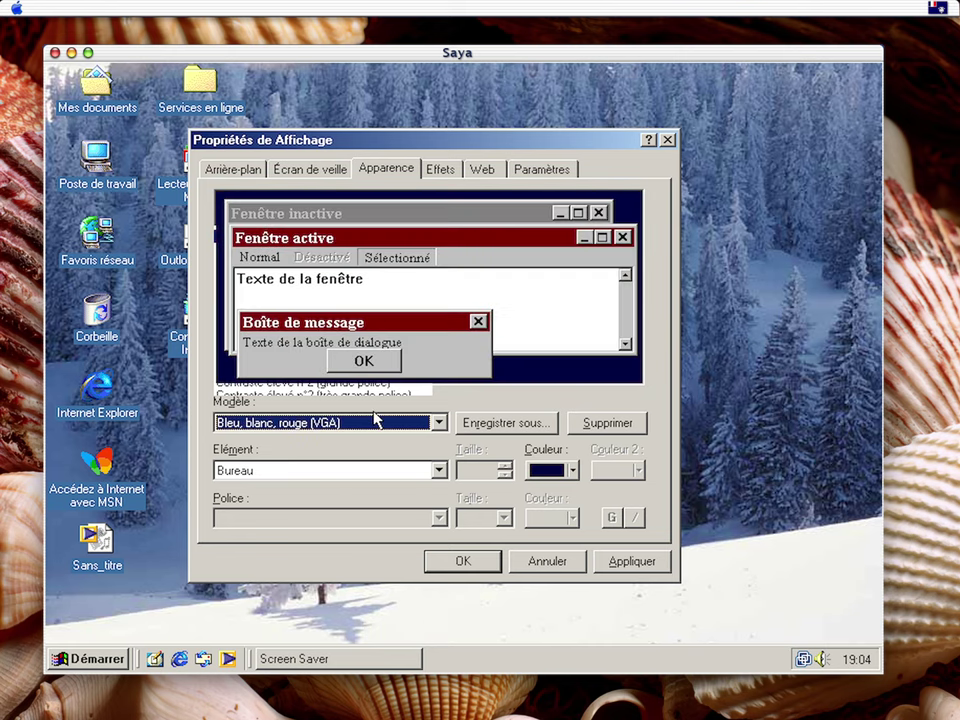
pyautogui.click(622, 561)
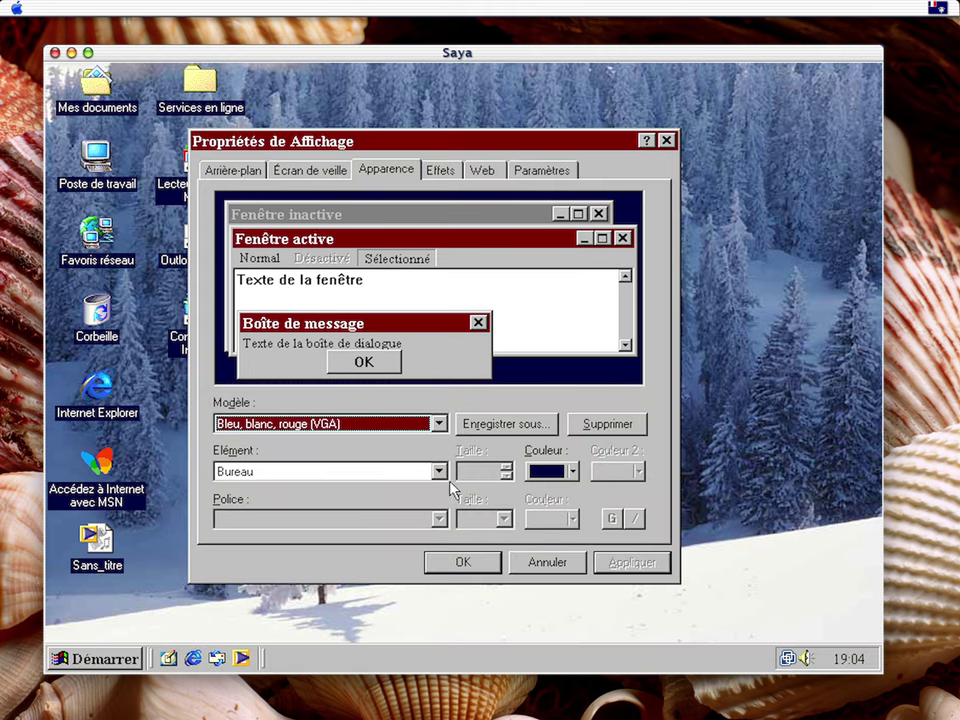
# Browse the high-contrast colour schemes and apply the Désert scheme
pyautogui.click(362, 424)
pyautogui.click(362, 424)
pyautogui.scroll(-3, 362, 424)
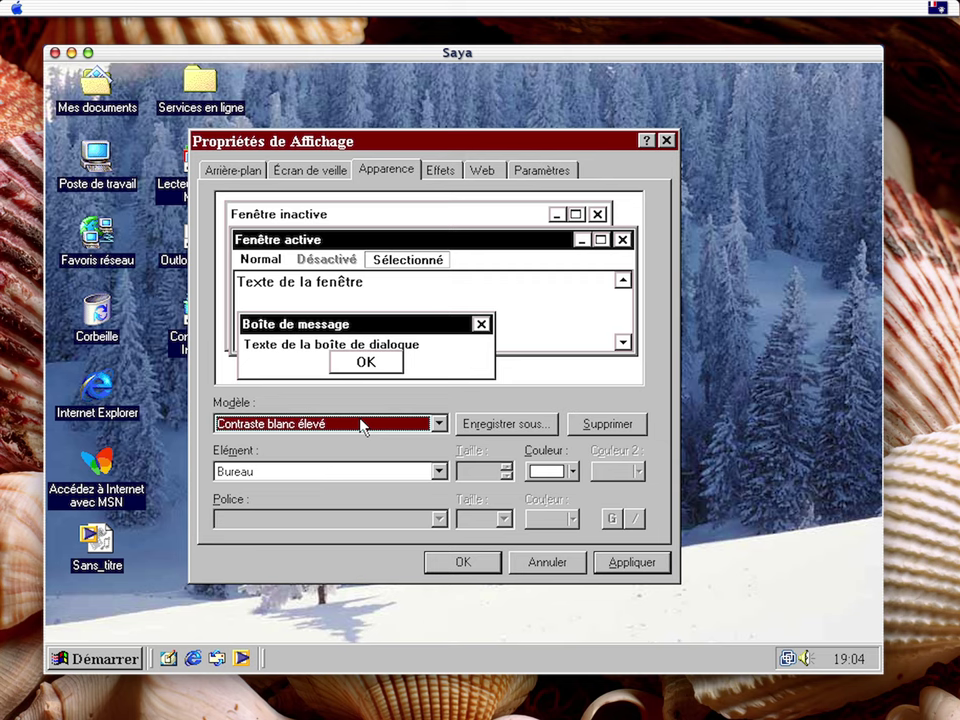
pyautogui.scroll(1, 362, 424)
pyautogui.scroll(-3, 362, 424)
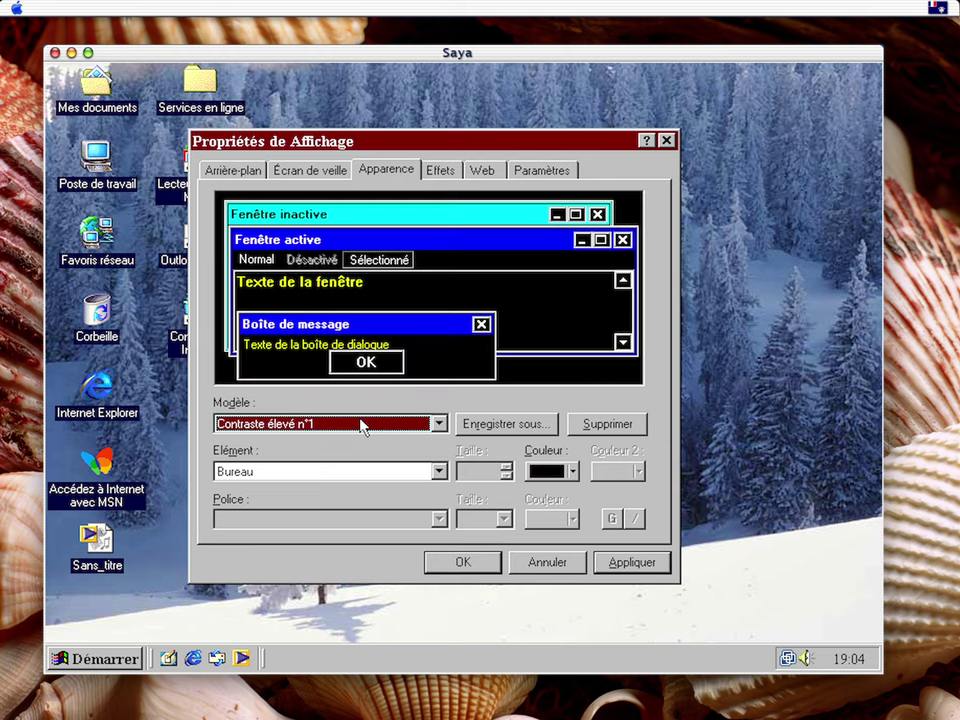
pyautogui.scroll(-4, 362, 424)
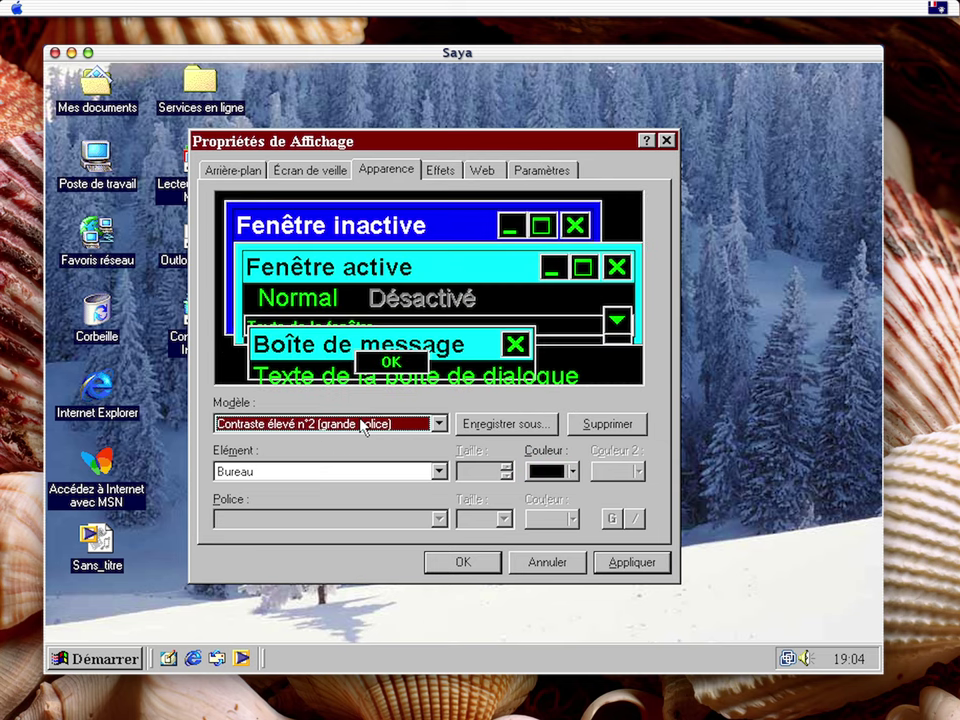
pyautogui.scroll(-4, 362, 424)
pyautogui.scroll(1, 362, 424)
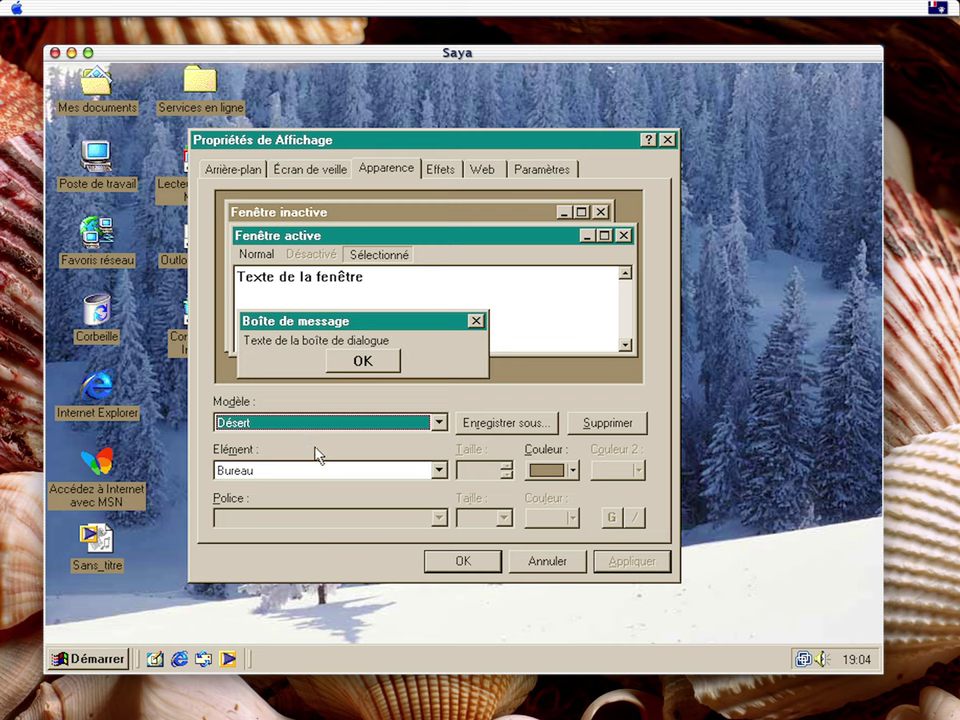
# Move the display properties dialog off the desktop icons and select some icons to examine the scheme's highlight colours
pyautogui.moveTo(260, 139); pyautogui.dragTo(381, 98)
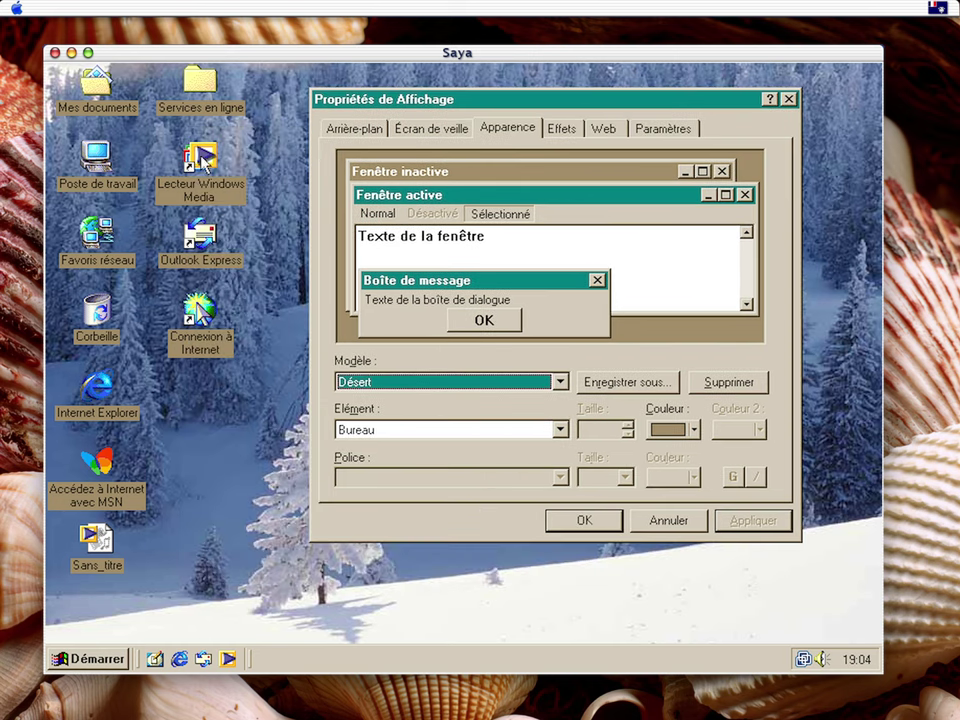
pyautogui.click(180, 183)
pyautogui.click(96, 183)
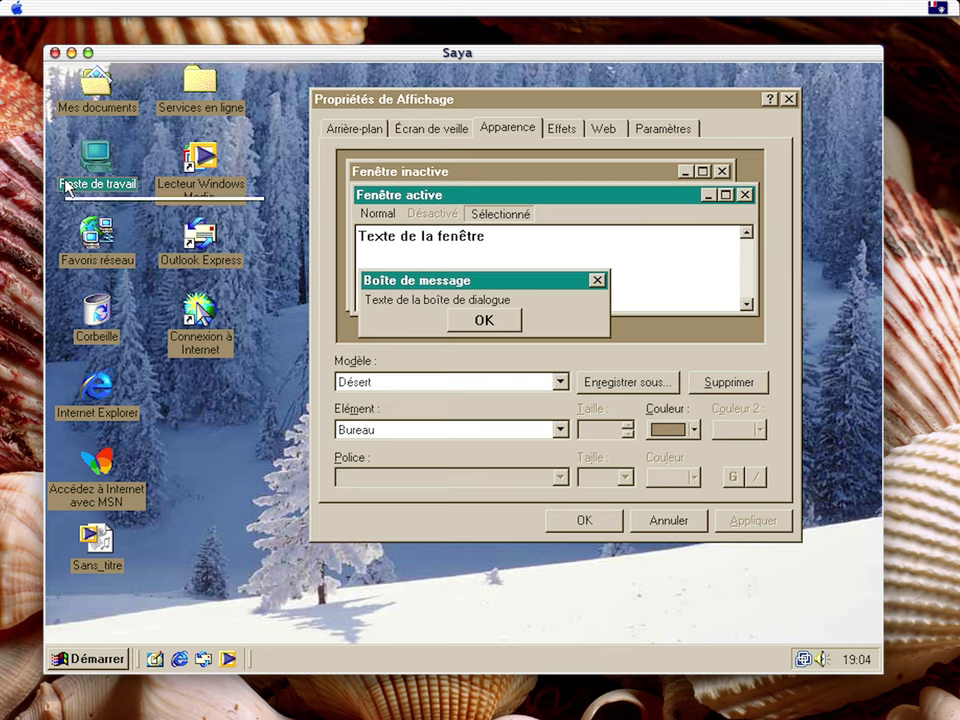
pyautogui.click(150, 228)
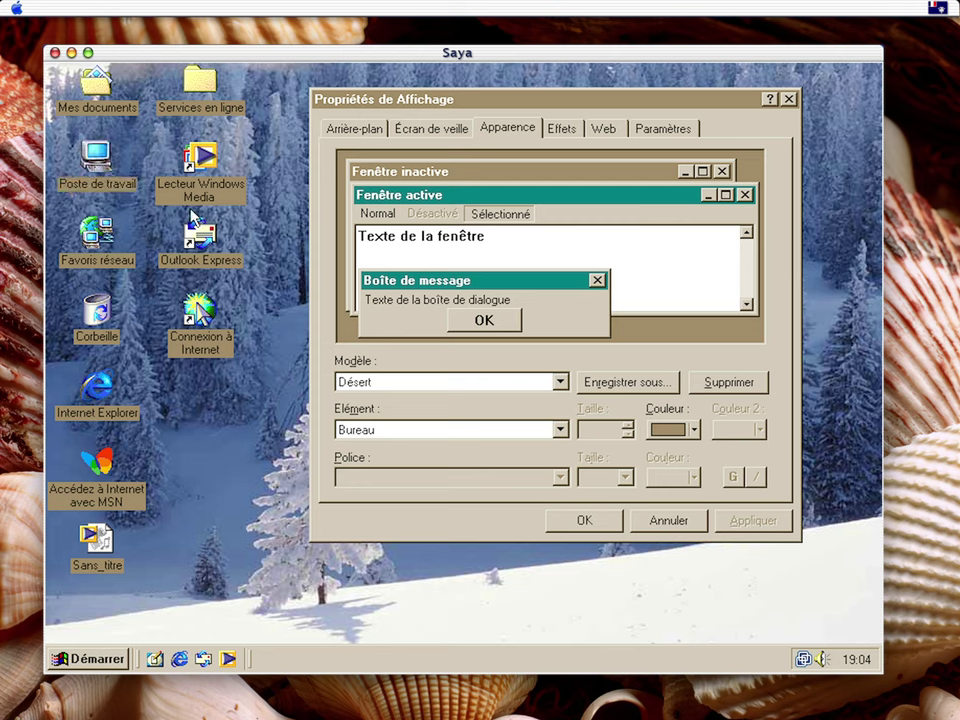
pyautogui.click(203, 236)
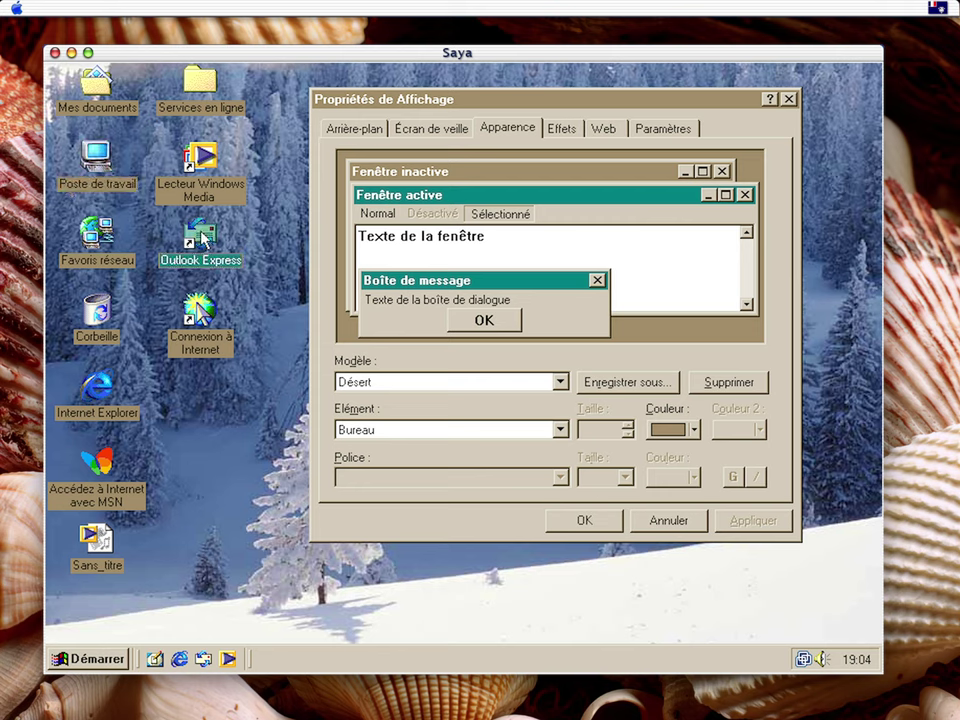
# Select the Windows Standard colour scheme and apply it
pyautogui.click(448, 379)
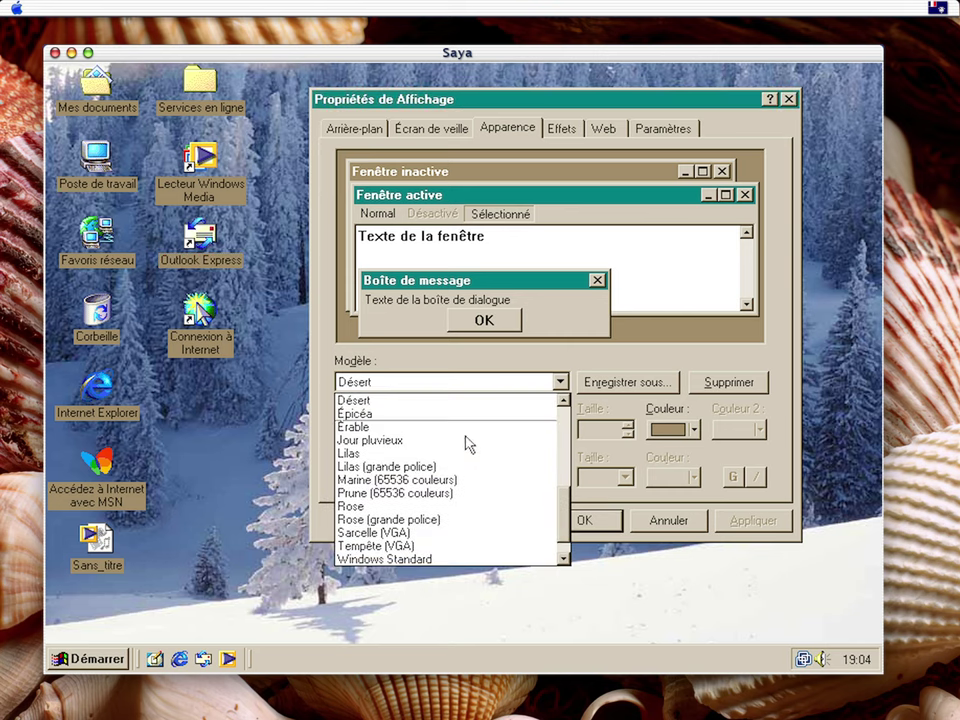
pyautogui.click(453, 535)
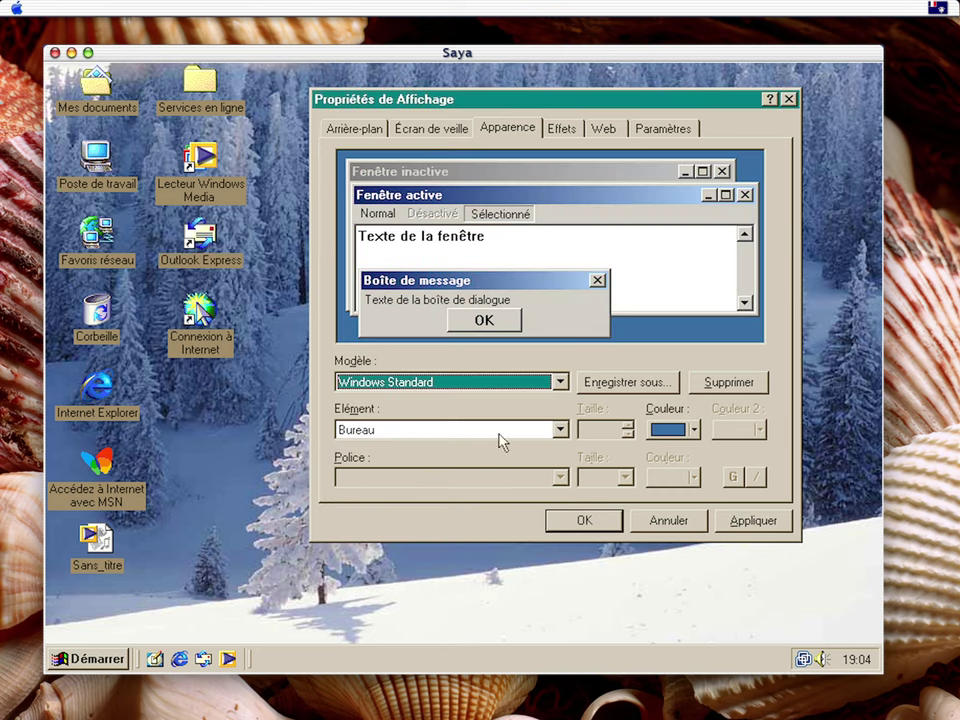
pyautogui.click(502, 386)
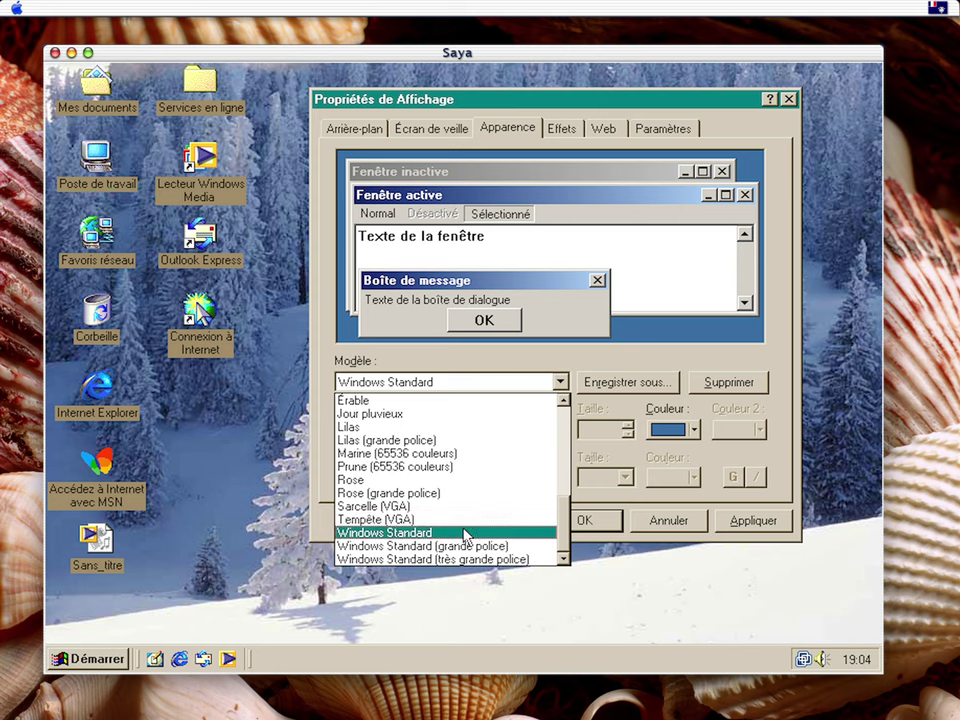
pyautogui.scroll(7, 484, 508)
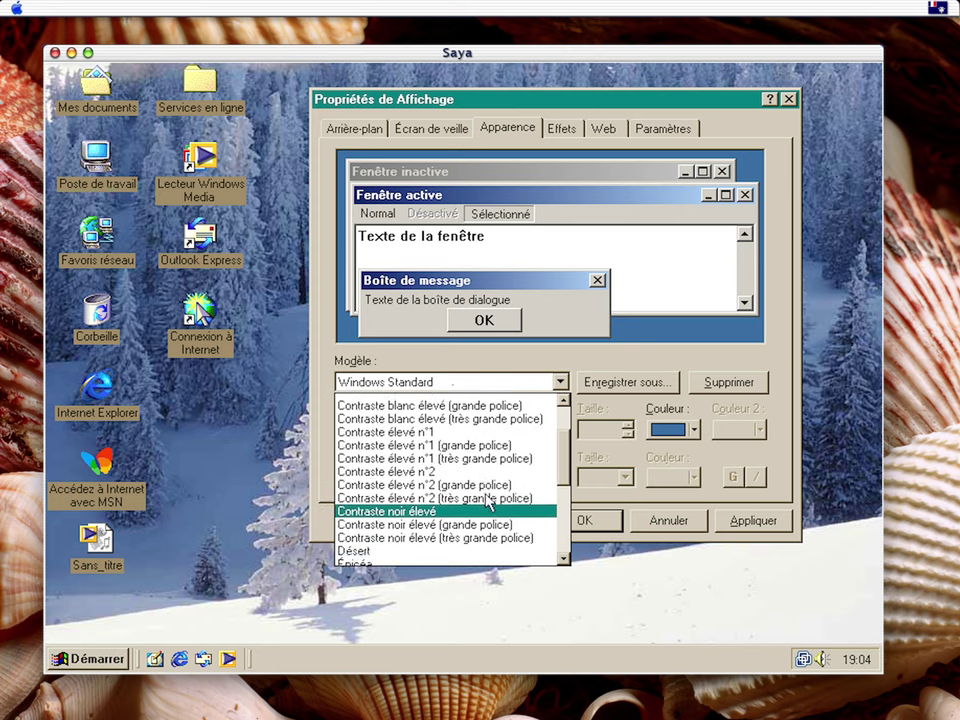
pyautogui.moveTo(561, 454); pyautogui.dragTo(557, 578)
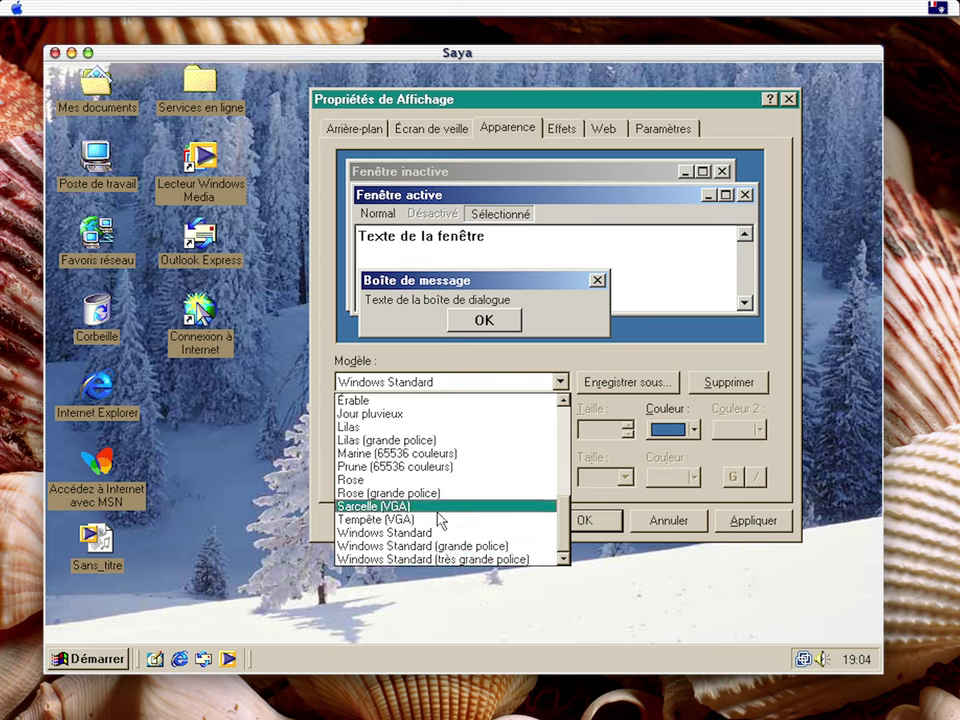
pyautogui.click(730, 508)
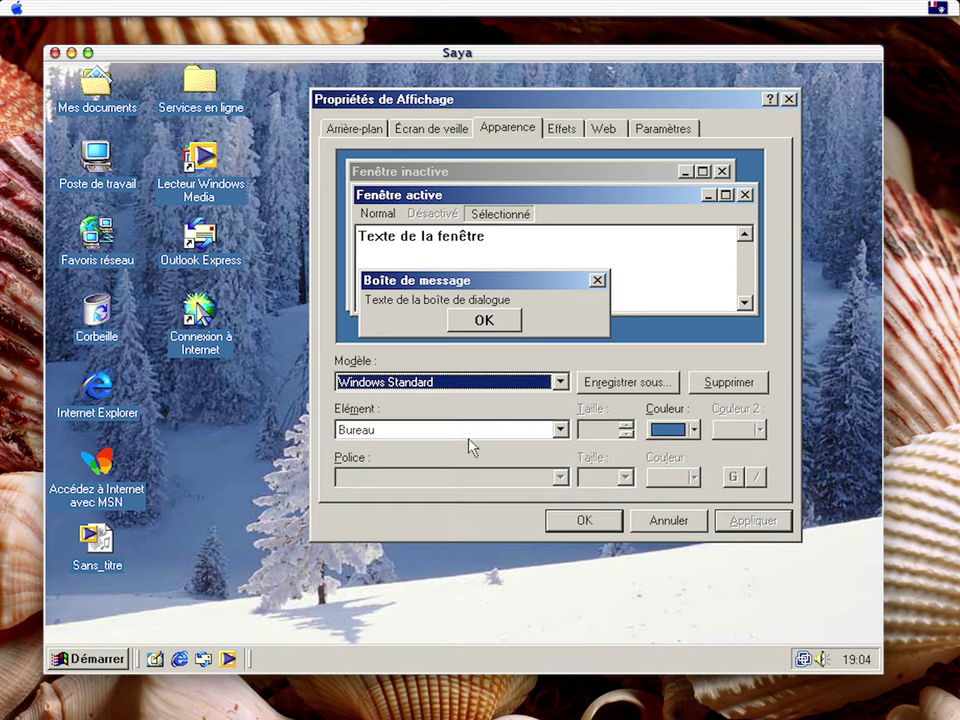
# Change the size of the Barre de titre active element and select the Objets 3D element in the scheme preview
pyautogui.click(497, 285)
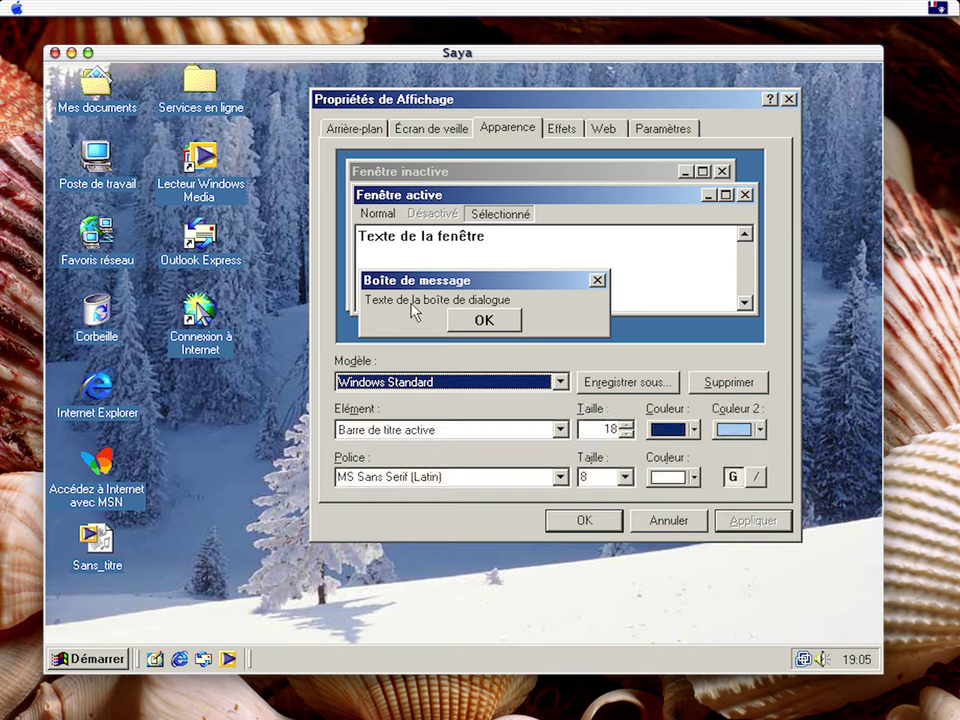
pyautogui.click(627, 426)
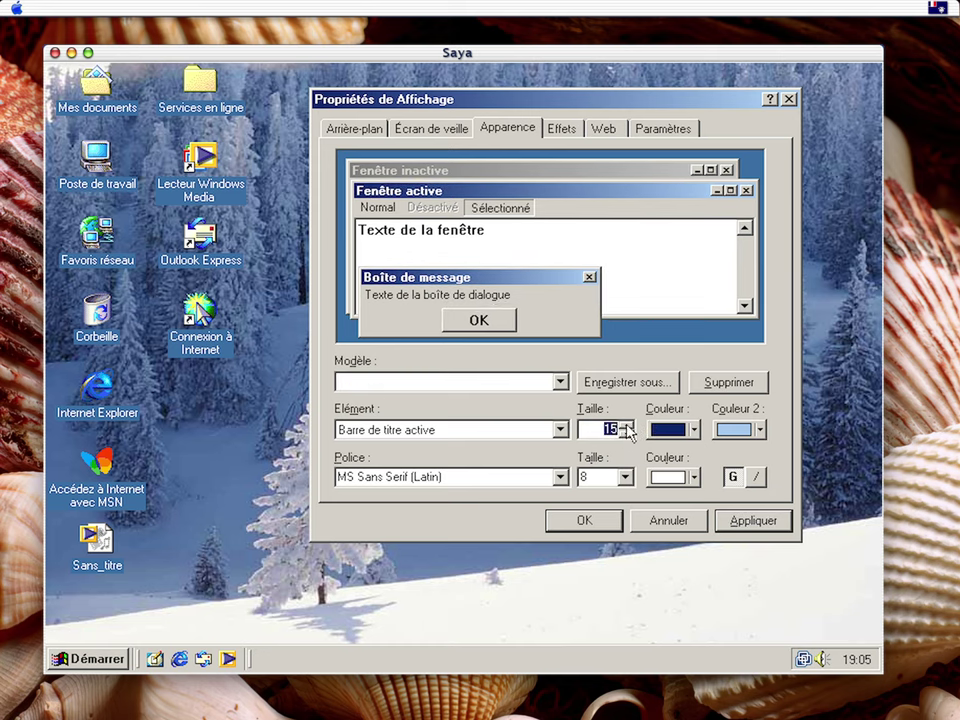
pyautogui.click(485, 321)
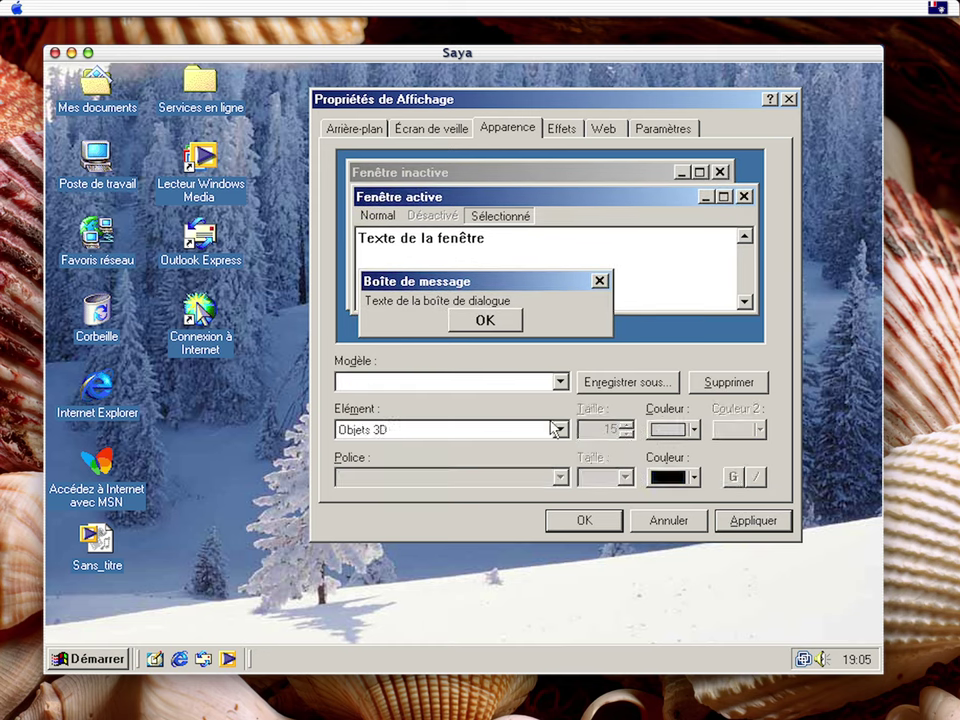
pyautogui.click(558, 383)
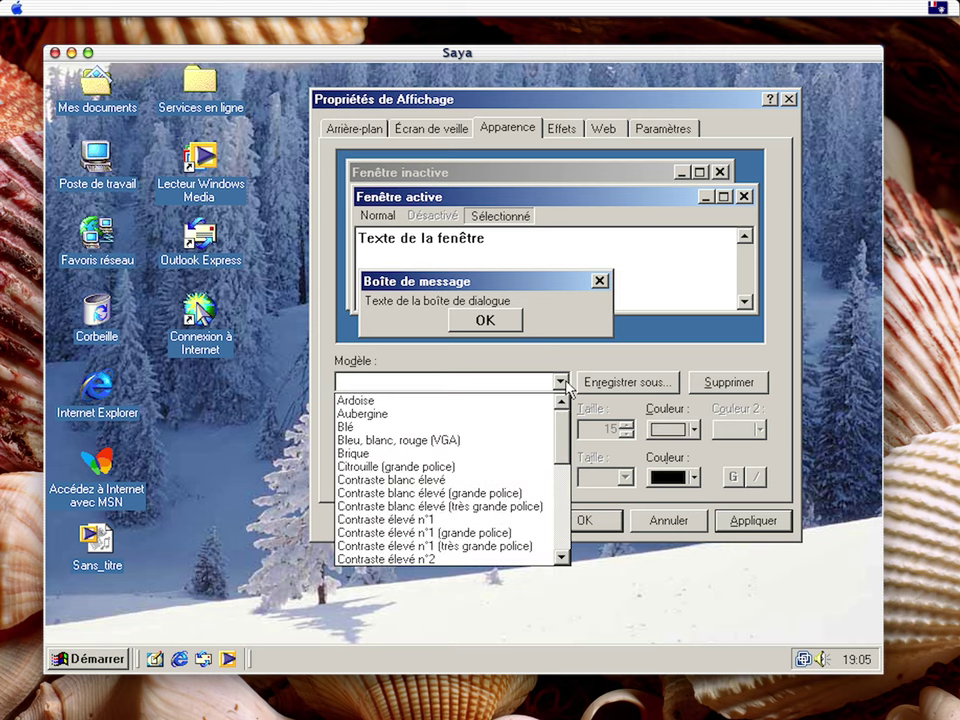
pyautogui.click(337, 343)
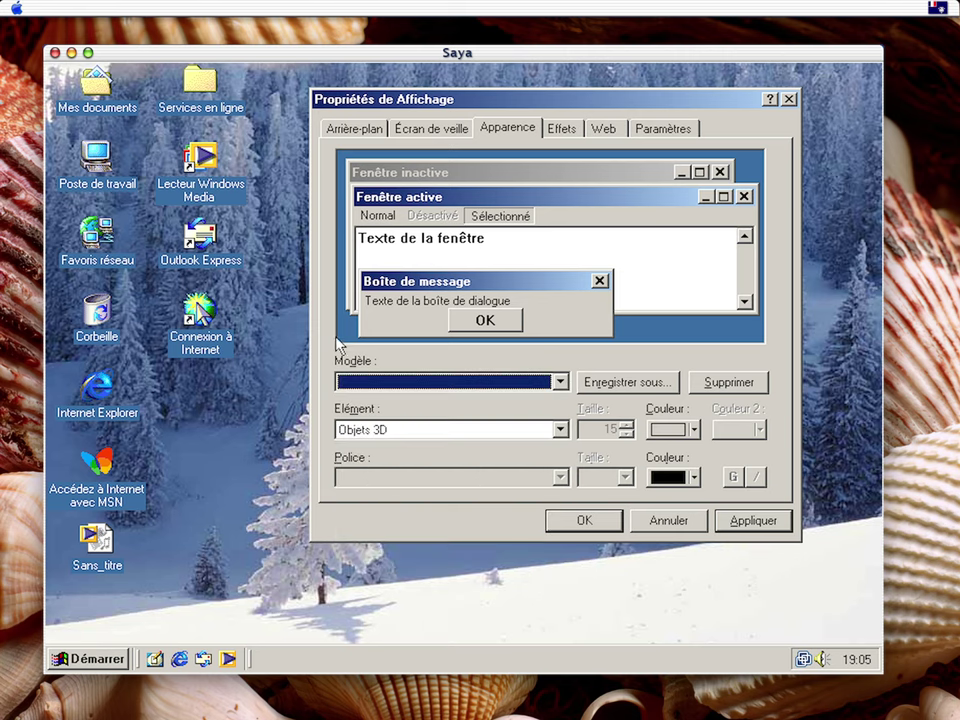
# Enable Lisser les polices d'écran in the visual effects, leave large icons off, and apply the change
pyautogui.click(568, 131)
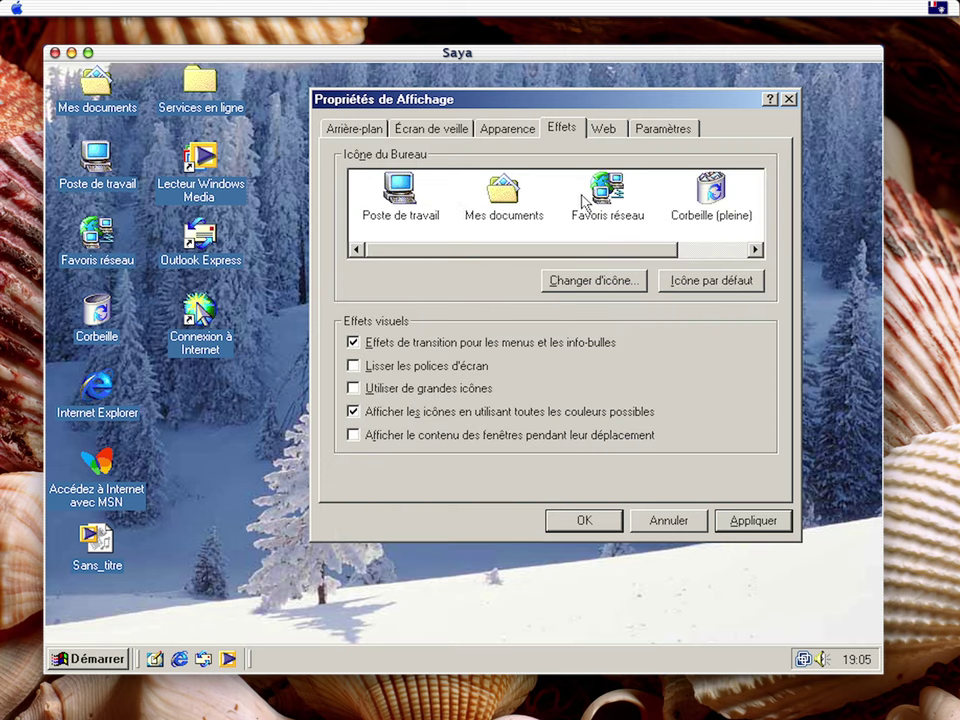
pyautogui.click(720, 210)
pyautogui.moveTo(613, 251); pyautogui.dragTo(530, 260)
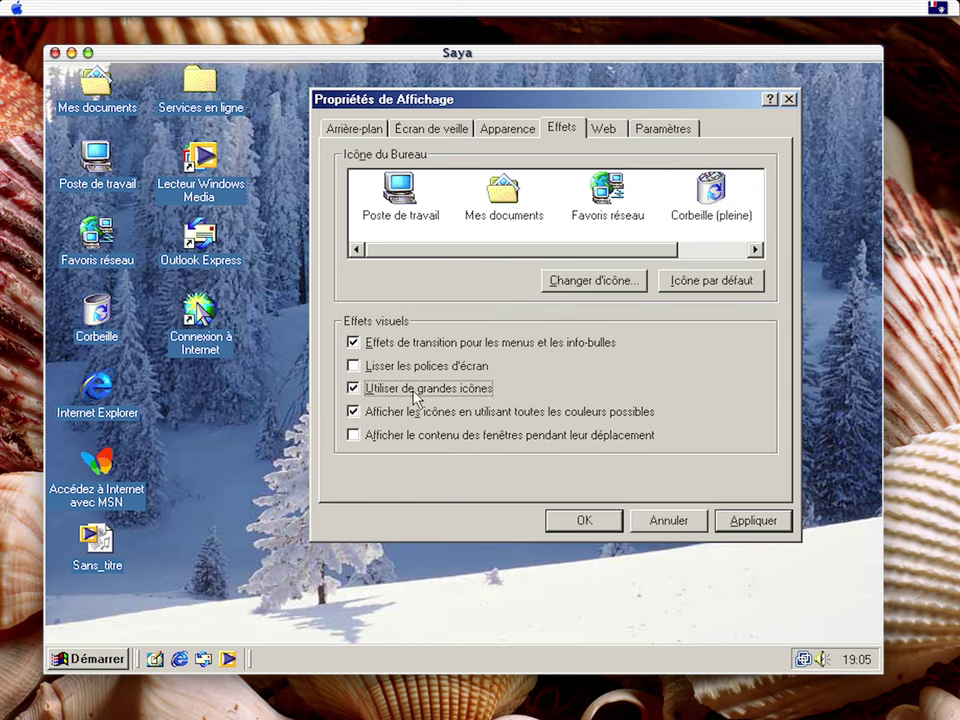
pyautogui.click(381, 367)
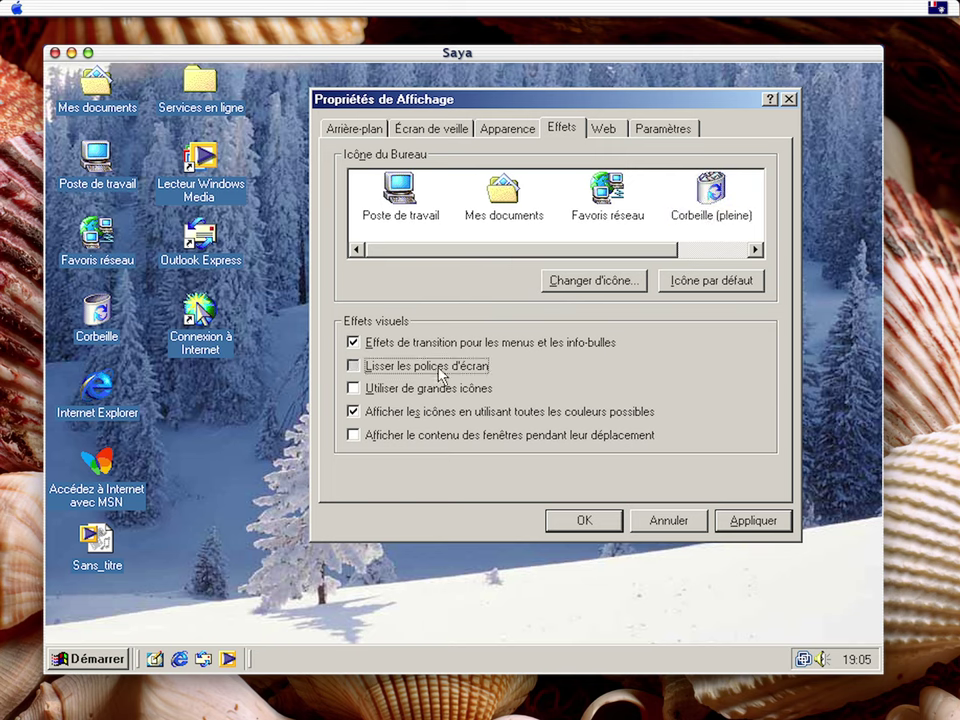
pyautogui.click(753, 520)
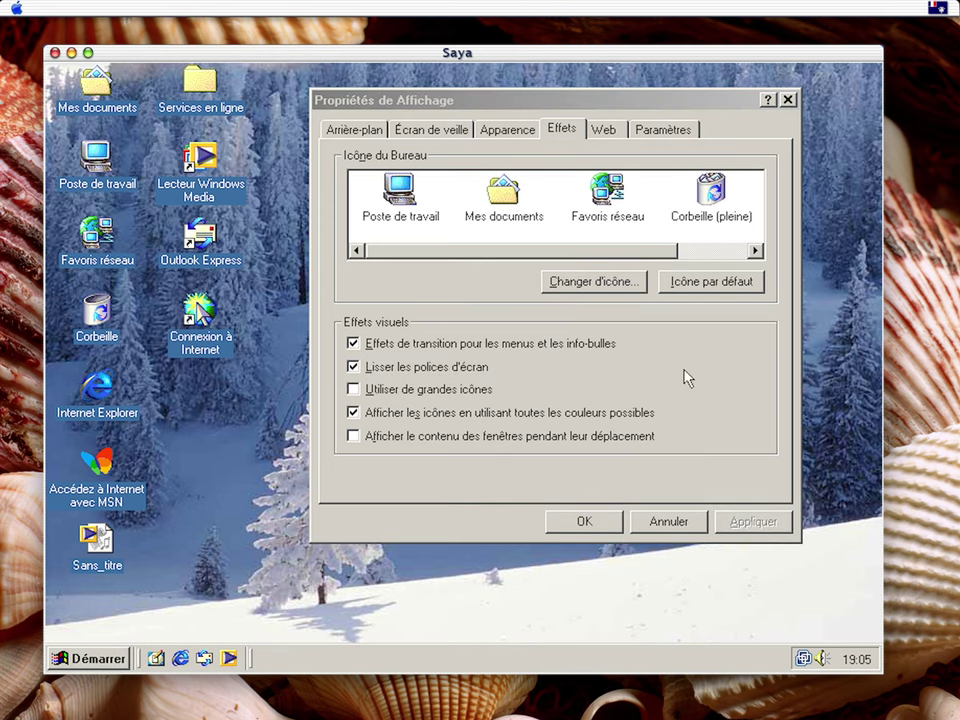
# Try showing window contents during moves by applying that visual effect and moving the display properties dialog around
pyautogui.click(382, 438)
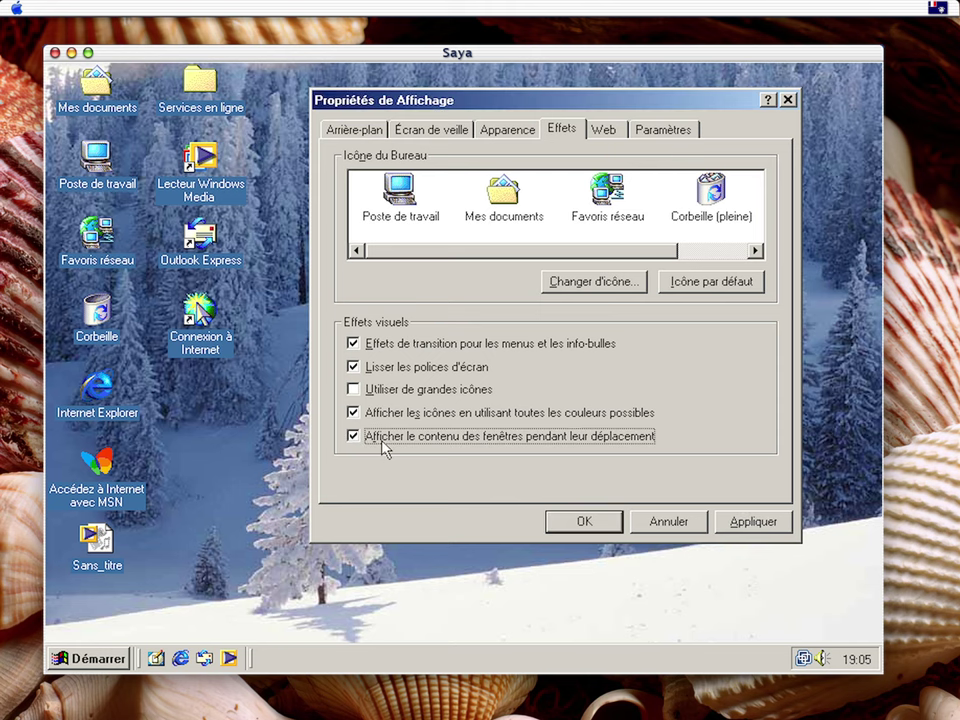
pyautogui.click(724, 518)
pyautogui.moveTo(556, 110); pyautogui.dragTo(649, 132)
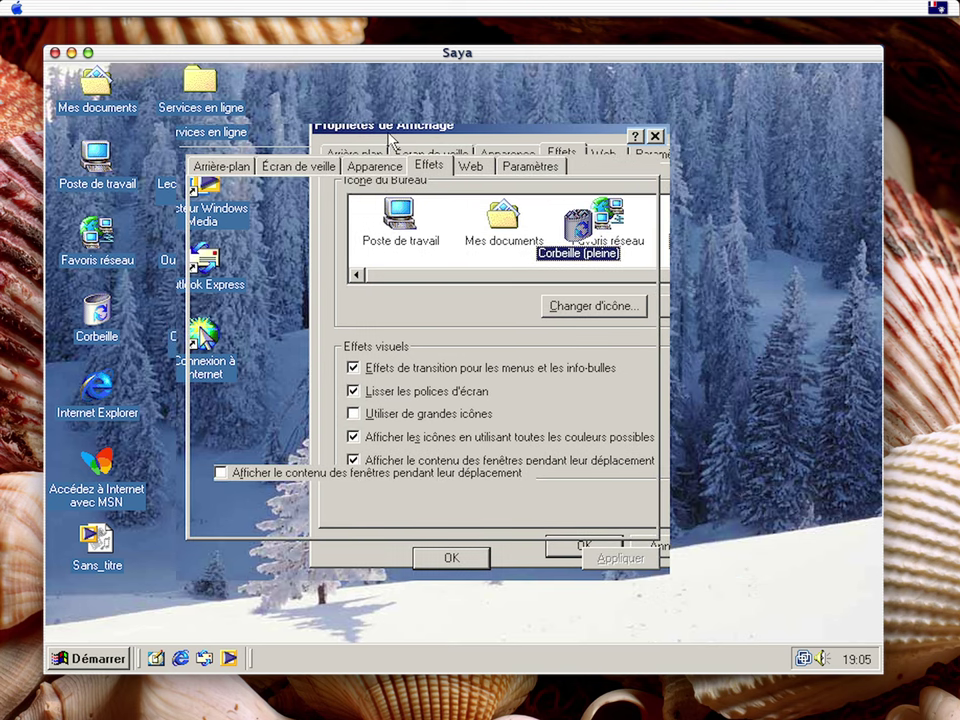
pyautogui.moveTo(678, 134); pyautogui.dragTo(590, 125)
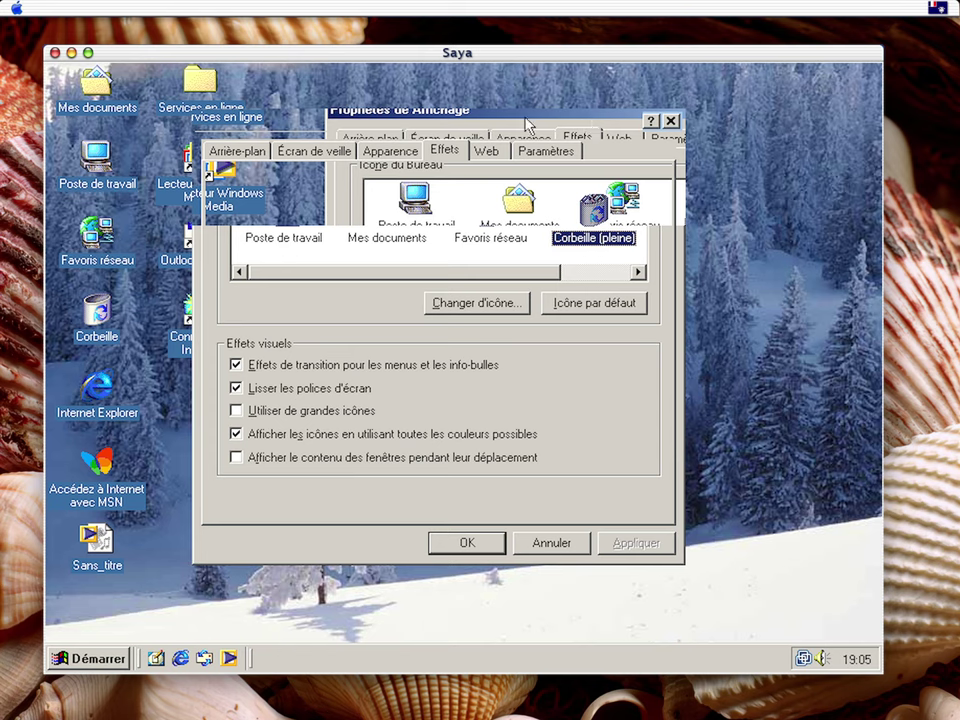
# Try to switch the screen's colour depth to 256 couleurs and cancel at the compatibility warning
pyautogui.click(560, 150)
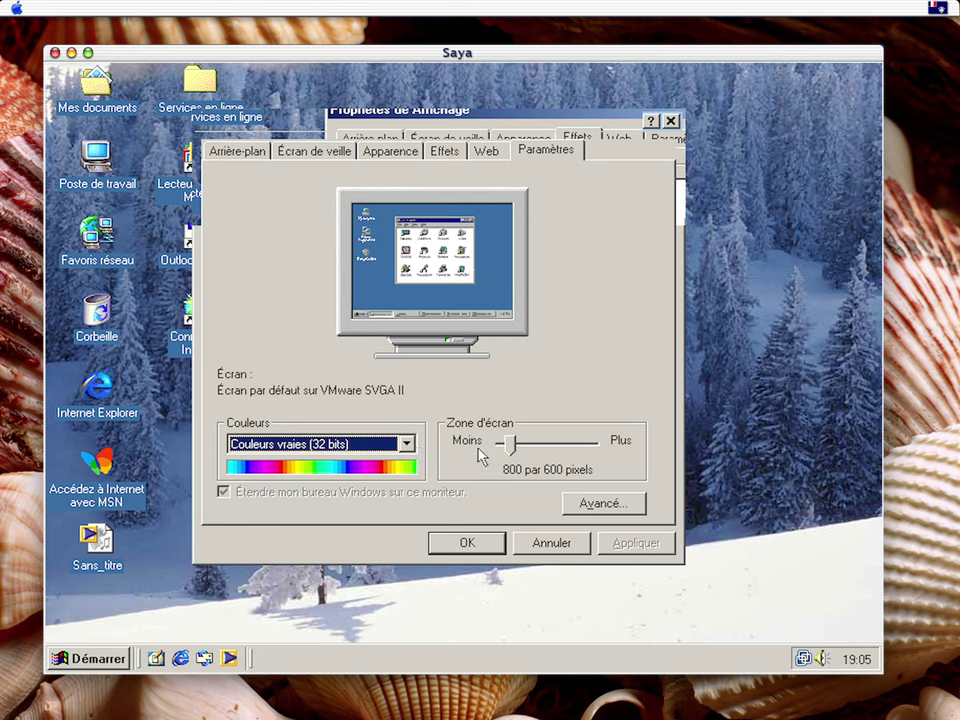
pyautogui.click(408, 452)
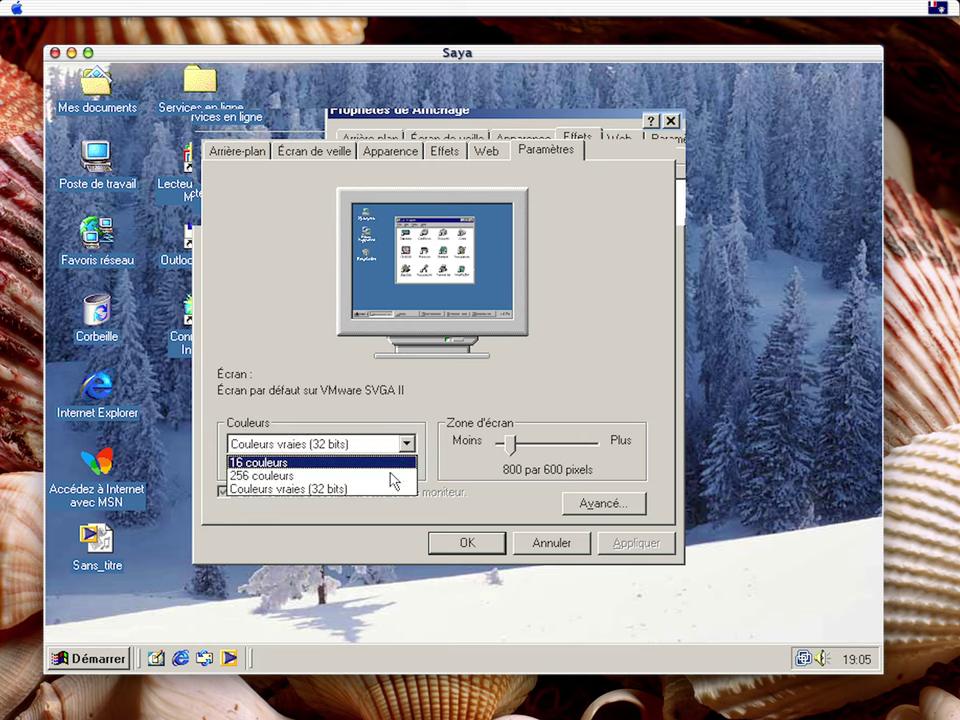
pyautogui.click(330, 474)
pyautogui.click(408, 452)
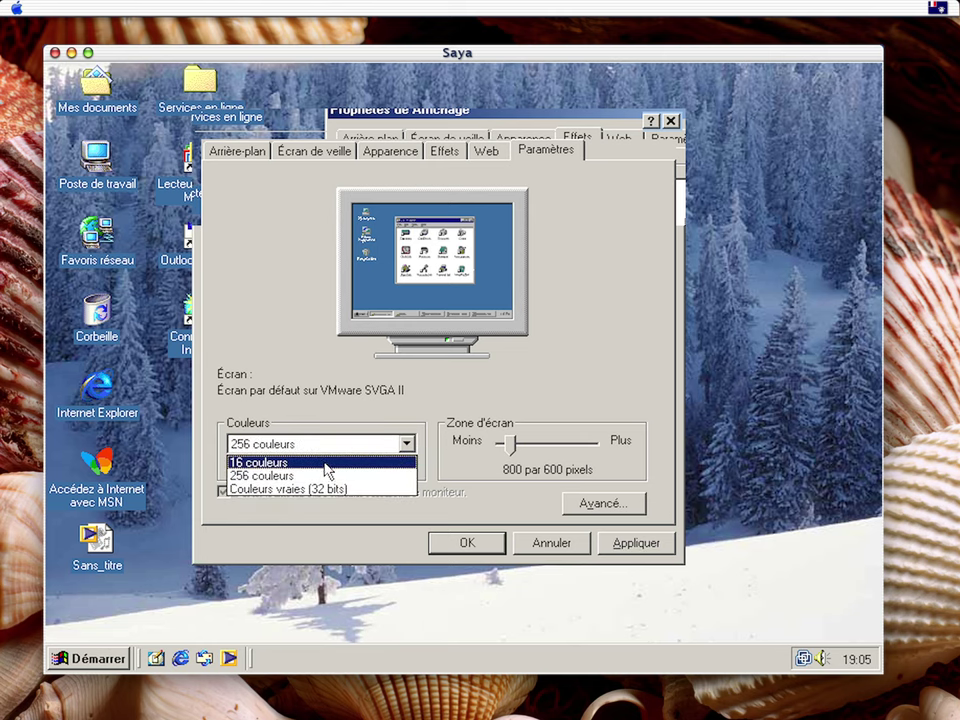
pyautogui.click(330, 458)
pyautogui.click(408, 452)
pyautogui.click(340, 474)
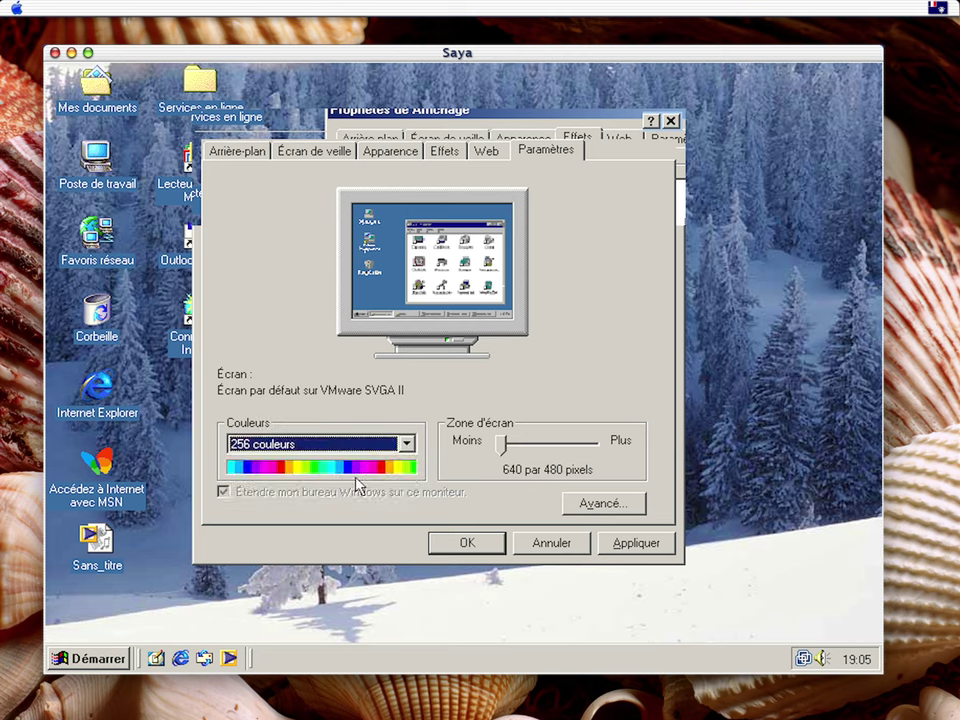
pyautogui.click(618, 544)
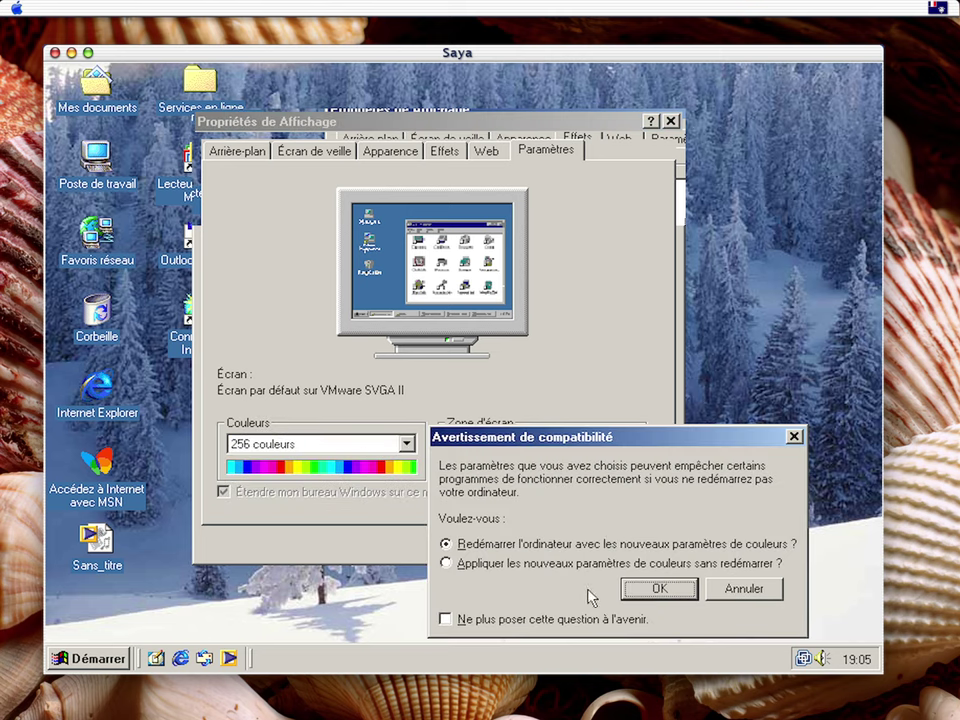
pyautogui.click(748, 591)
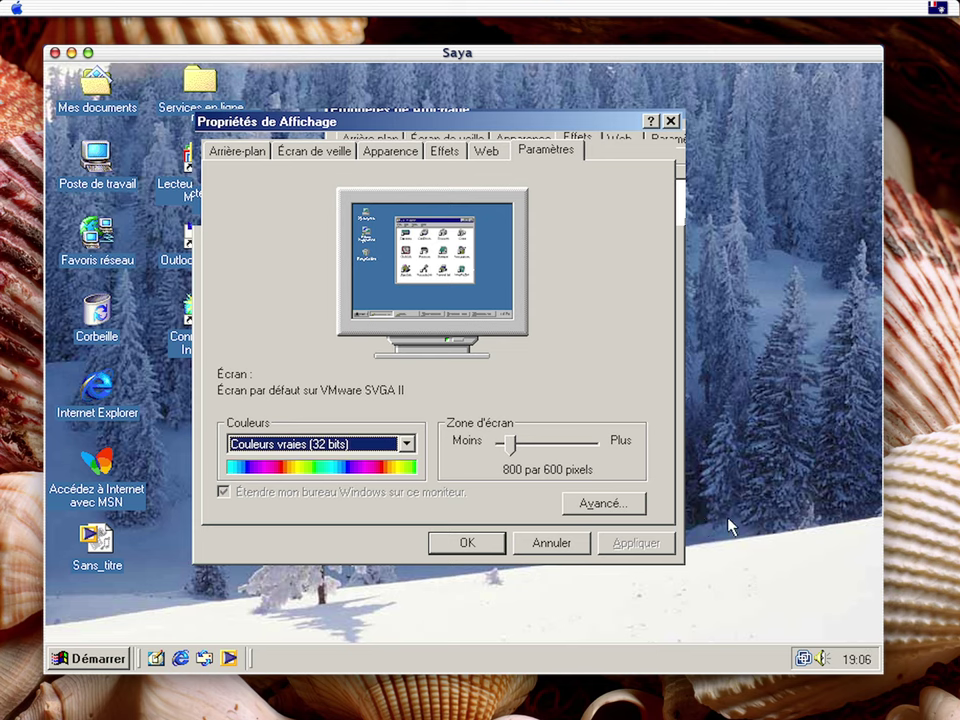
# Review the visual effects and the Active Desktop web settings, selecting the Ma page d'accueil item
pyautogui.click(437, 155)
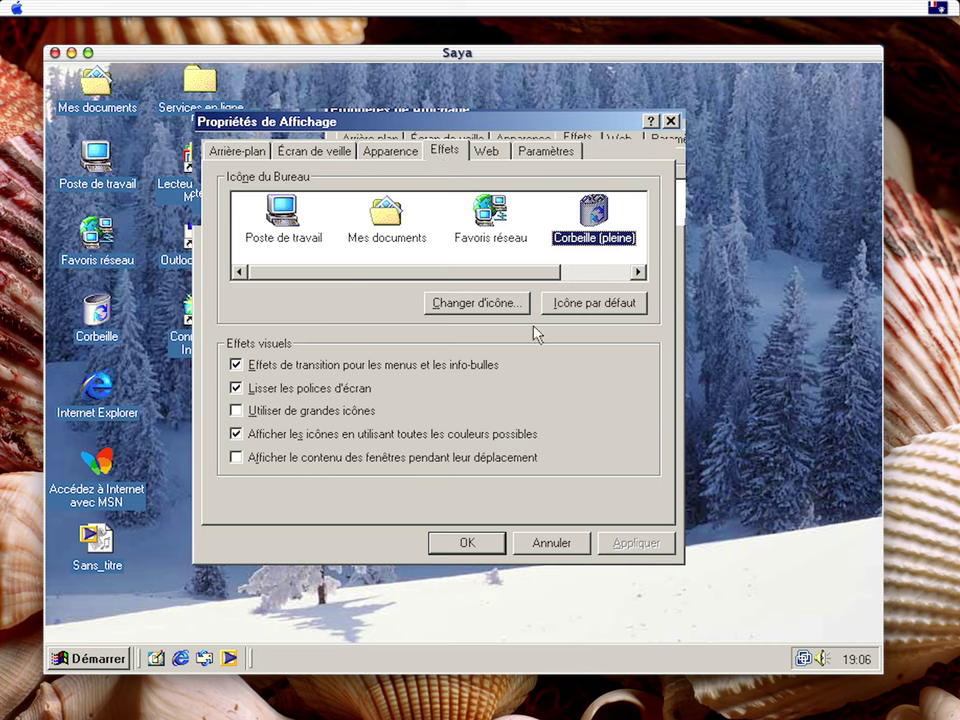
pyautogui.click(487, 152)
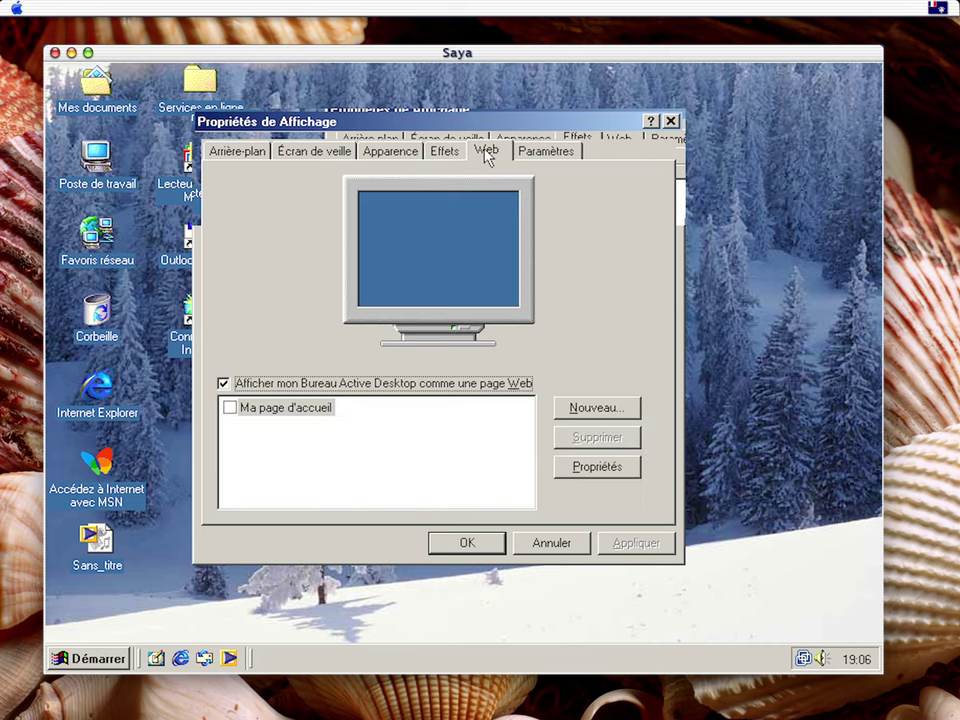
pyautogui.click(224, 411)
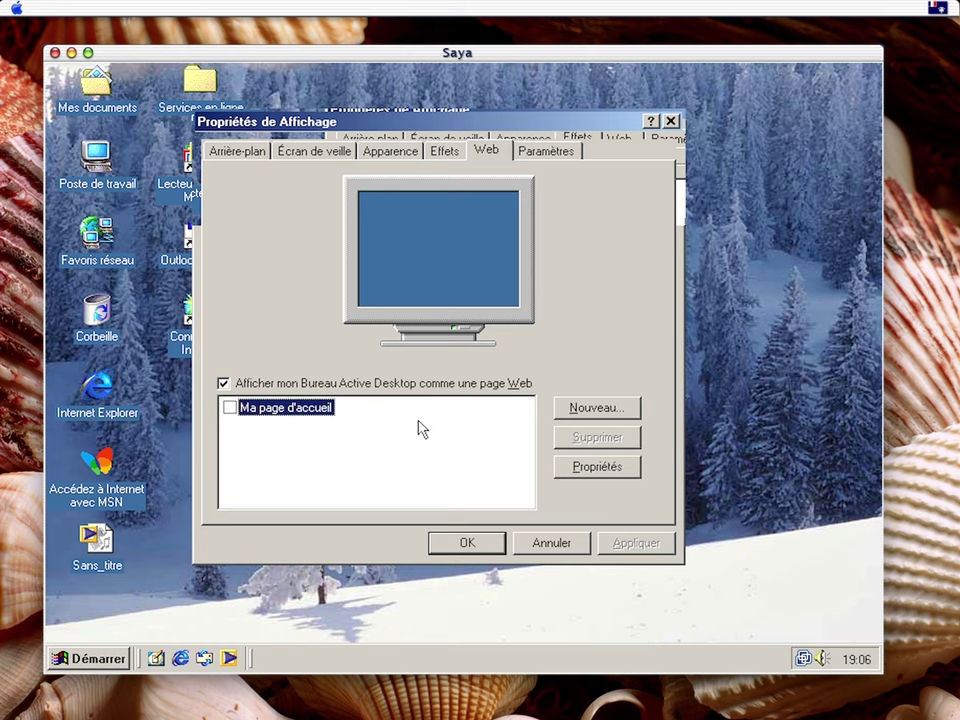
# Look at the dialog for adding an Active Desktop item, review the appearance, effects and screen settings, and cancel the display properties
pyautogui.click(565, 408)
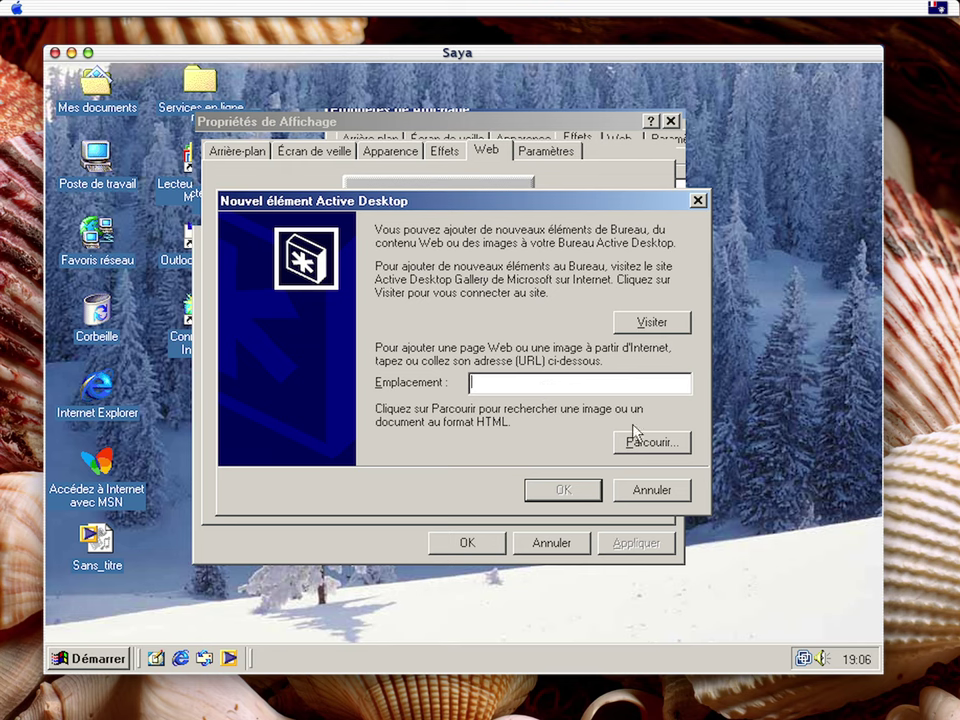
pyautogui.click(641, 496)
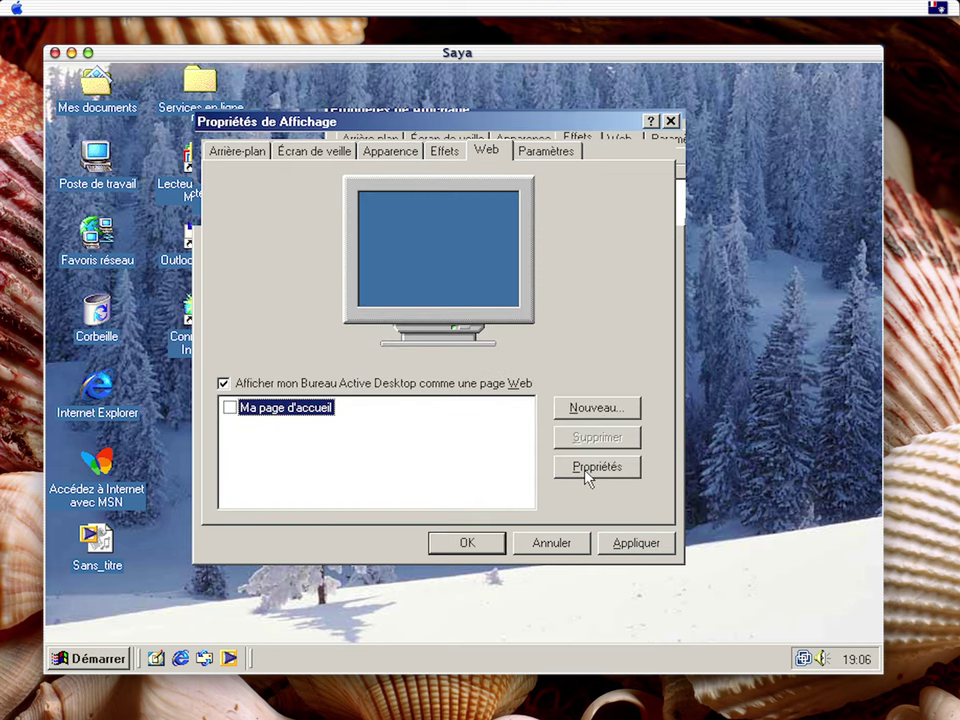
pyautogui.click(405, 155)
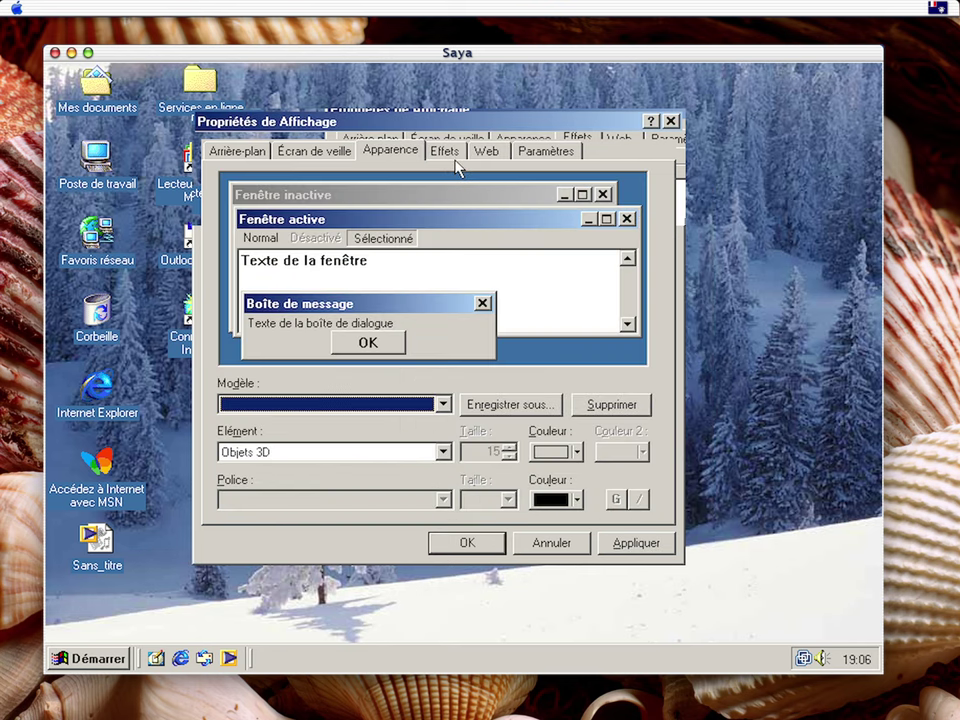
pyautogui.click(447, 155)
pyautogui.click(547, 151)
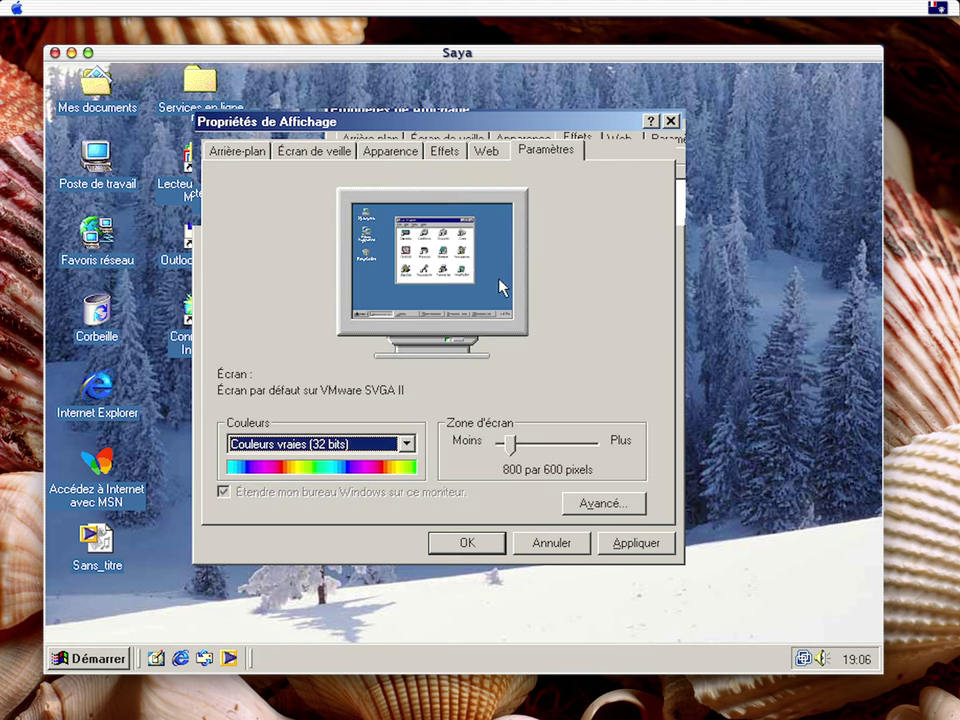
pyautogui.click(573, 548)
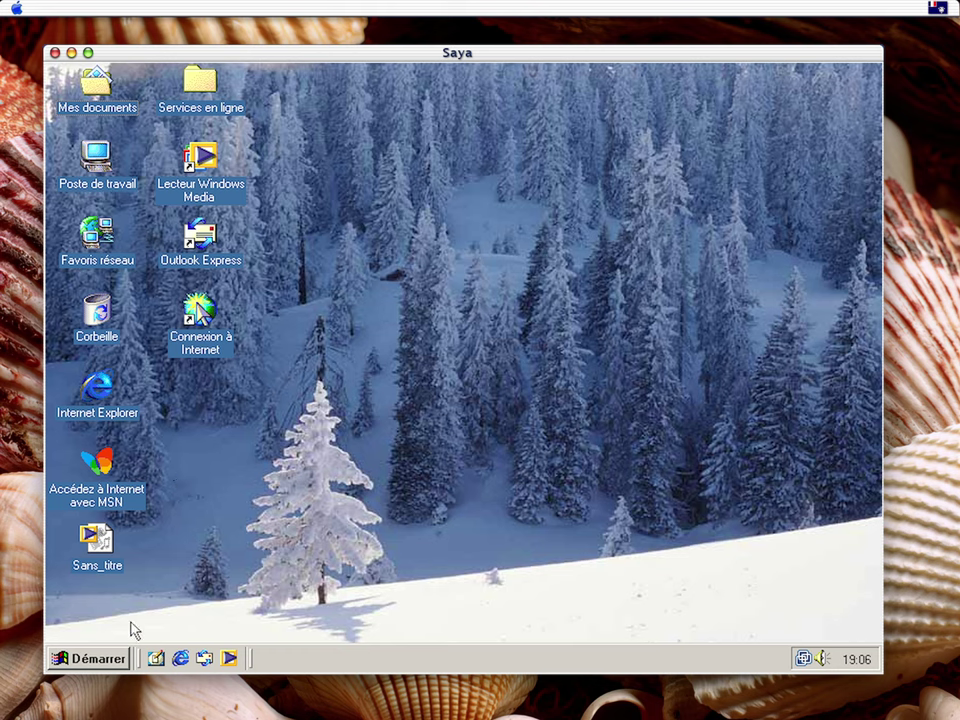
# Open the Panneau de configuration, move its window higher on the desktop and open Ajout/Suppression de programmes
pyautogui.click(92, 658)
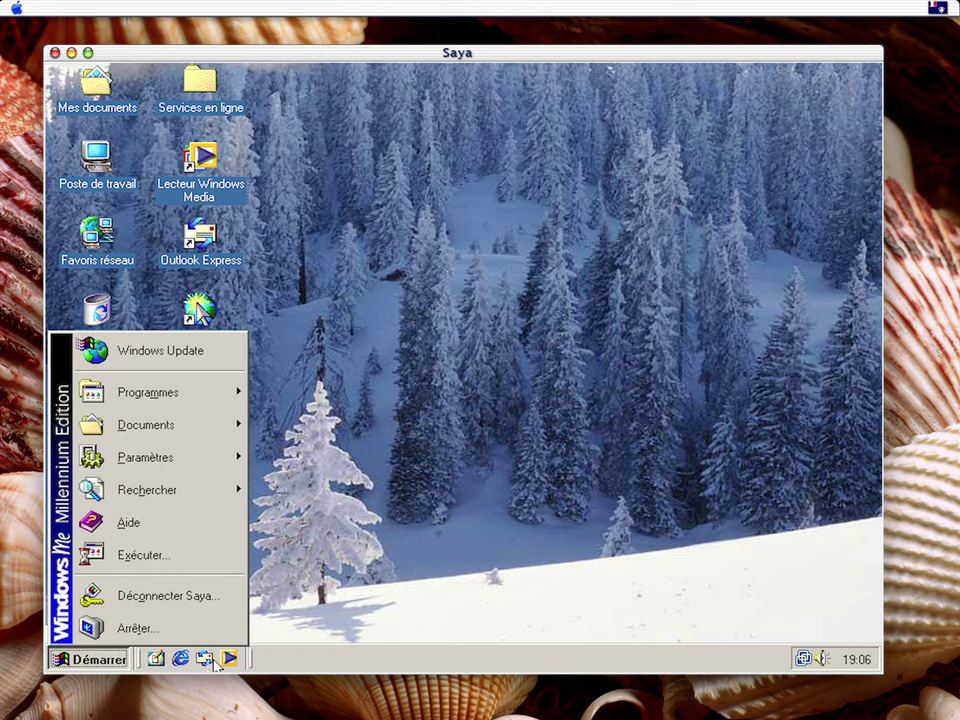
pyautogui.moveTo(189, 394)
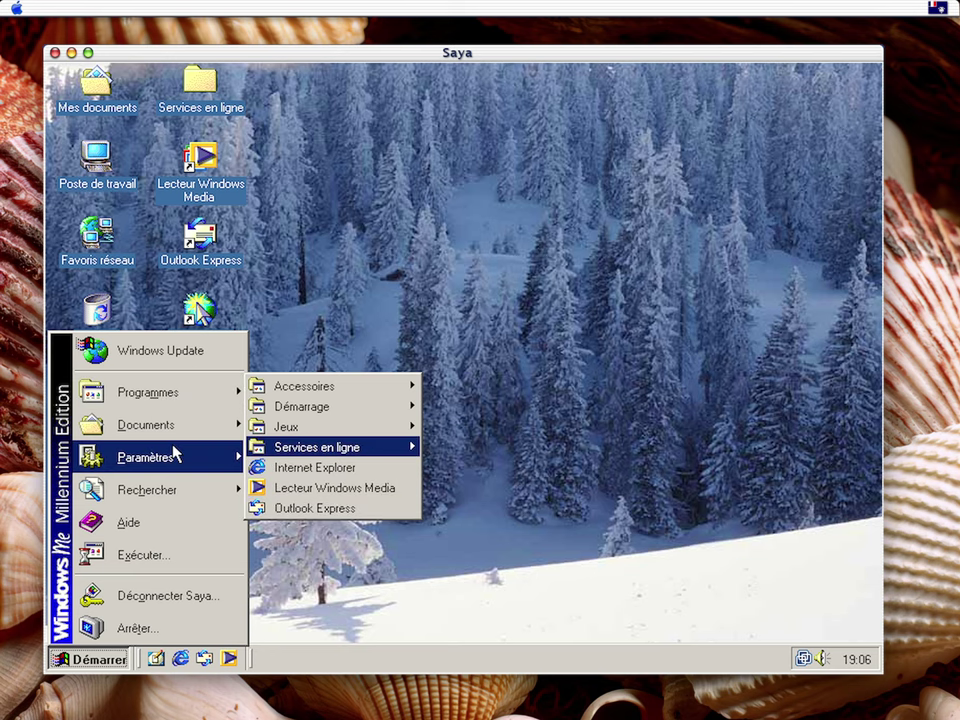
pyautogui.moveTo(175, 455)
pyautogui.click(318, 452)
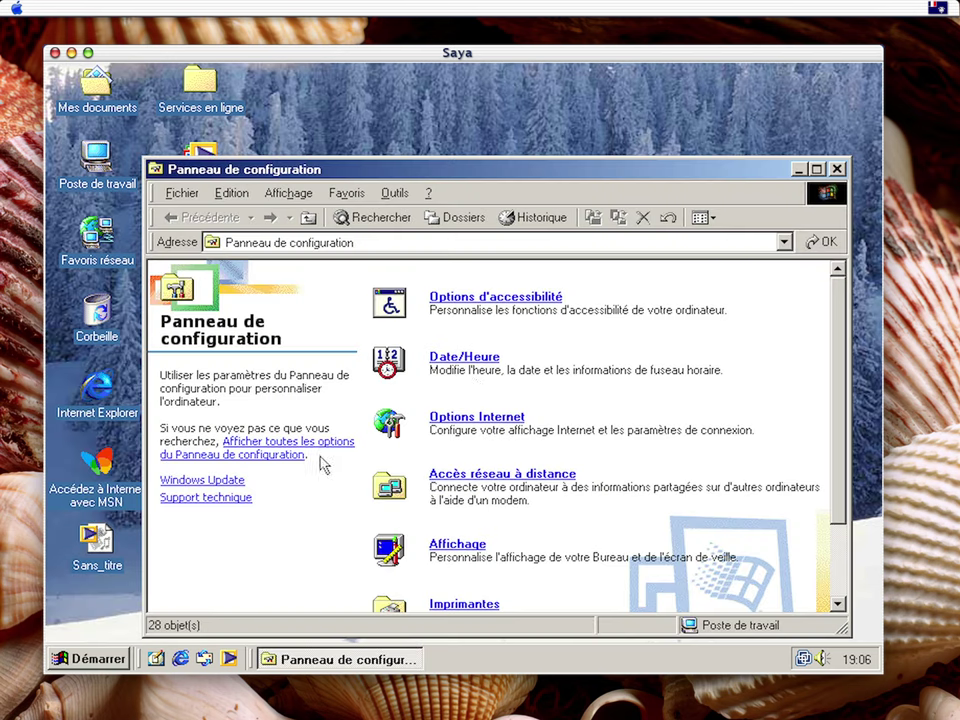
pyautogui.moveTo(497, 170); pyautogui.dragTo(480, 85)
pyautogui.moveTo(820, 309); pyautogui.dragTo(800, 228)
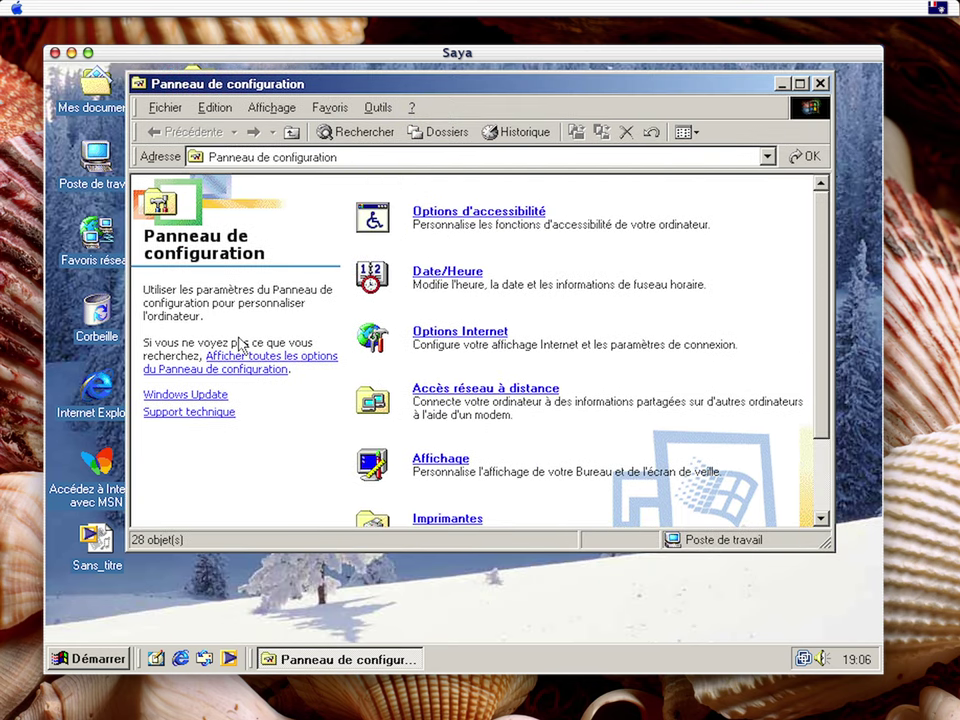
pyautogui.scroll(-3, 598, 320)
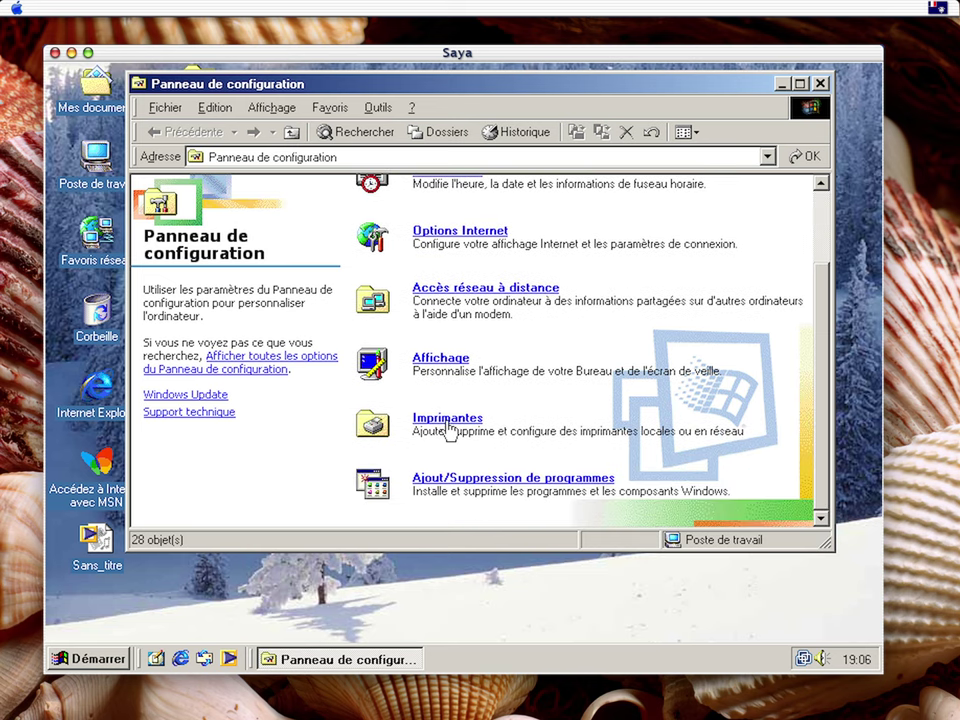
pyautogui.click(476, 479)
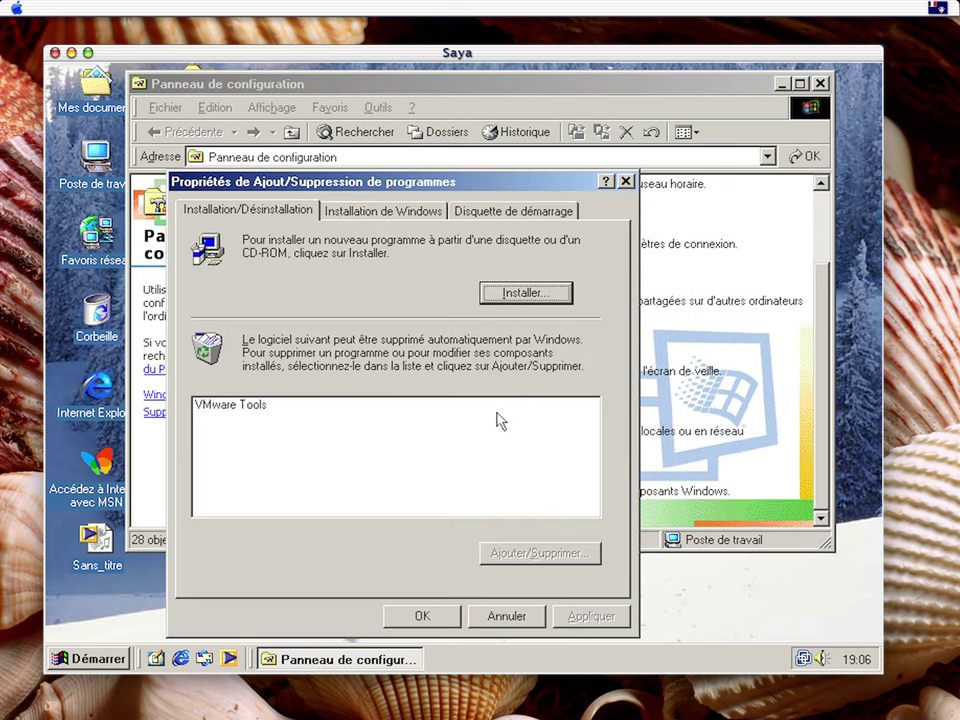
# Install the Thèmes du bureau Windows component, then close the program installation properties and the Panneau de configuration
pyautogui.click(340, 211)
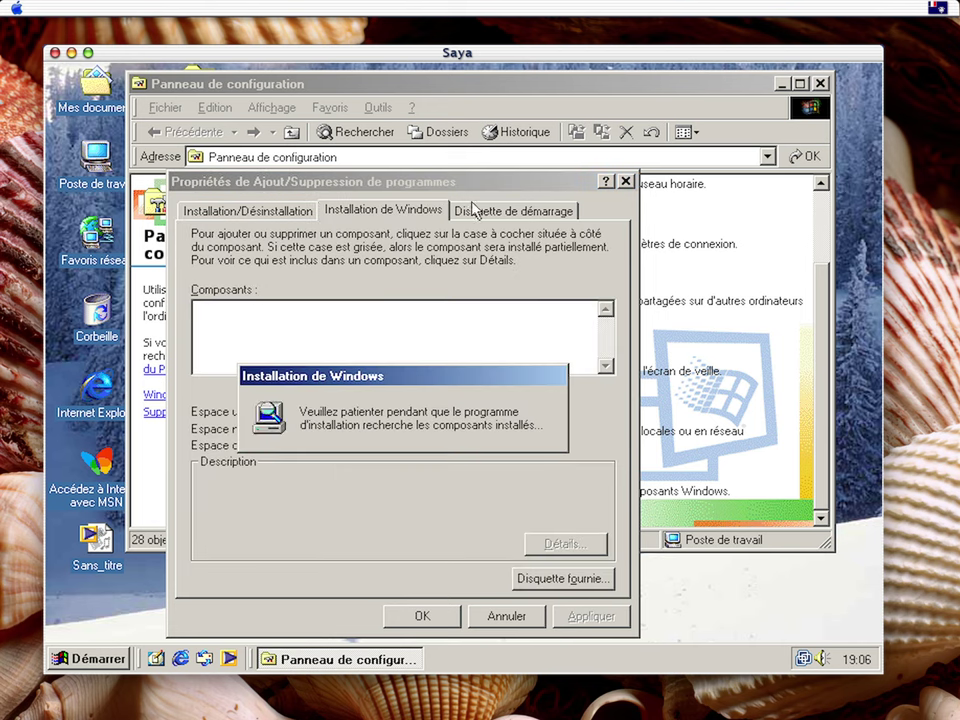
pyautogui.click(606, 366)
pyautogui.click(606, 366)
pyautogui.click(606, 366)
pyautogui.click(606, 366)
pyautogui.click(606, 366)
pyautogui.click(606, 366)
pyautogui.click(606, 366)
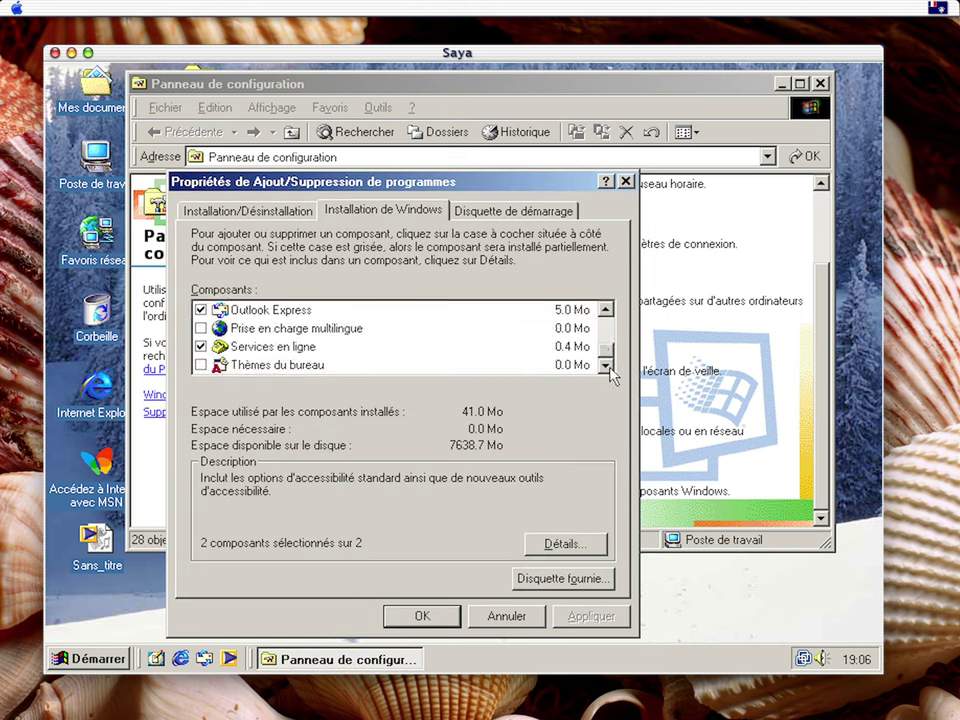
pyautogui.click(216, 333)
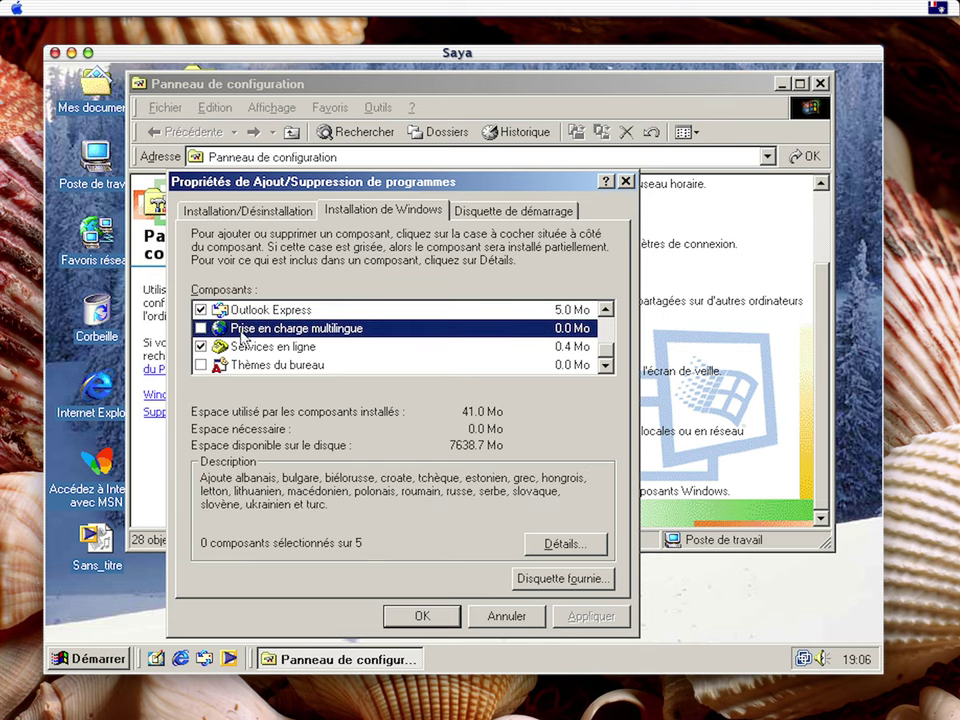
pyautogui.click(253, 364)
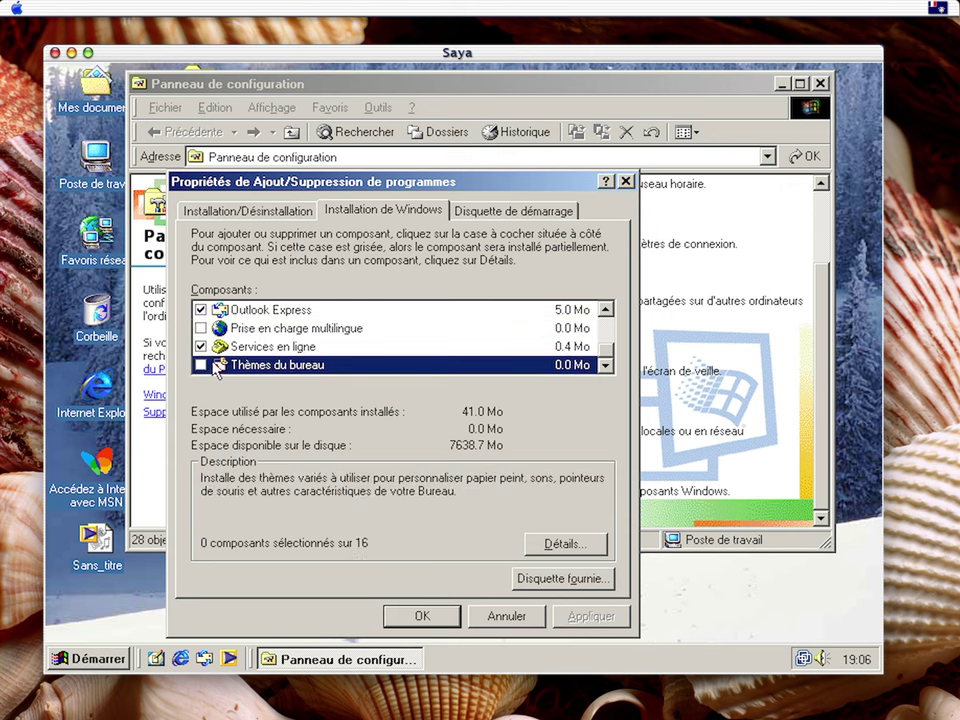
pyautogui.click(201, 365)
pyautogui.click(570, 617)
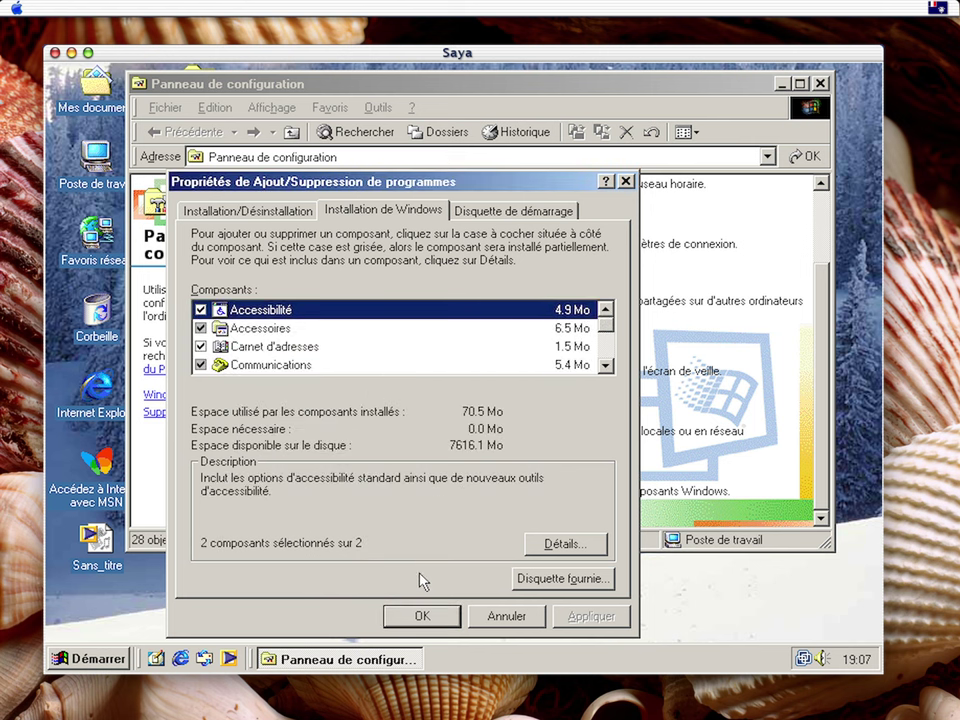
pyautogui.click(421, 616)
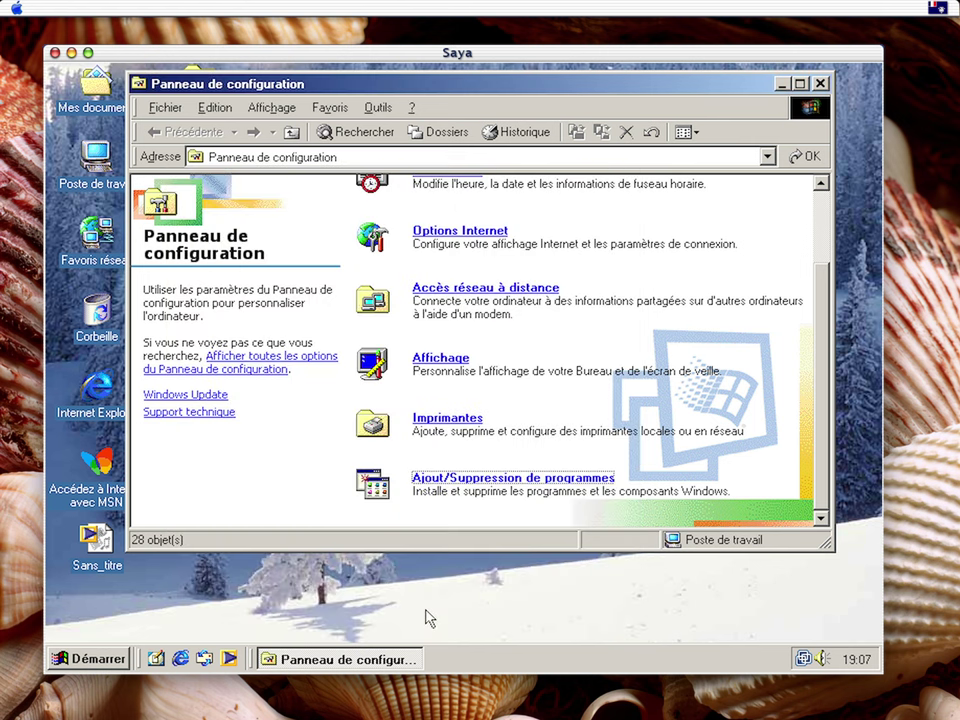
pyautogui.click(820, 83)
# Check the desktop's display properties, including the visual effects, and close them without changes
pyautogui.rightClick(468, 241)
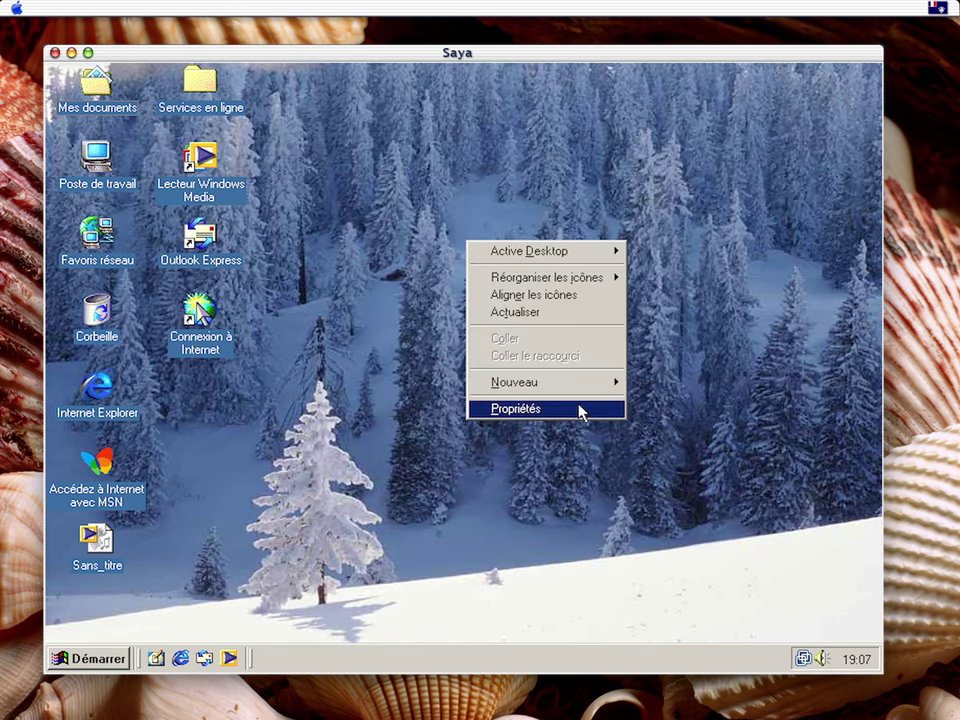
pyautogui.click(576, 409)
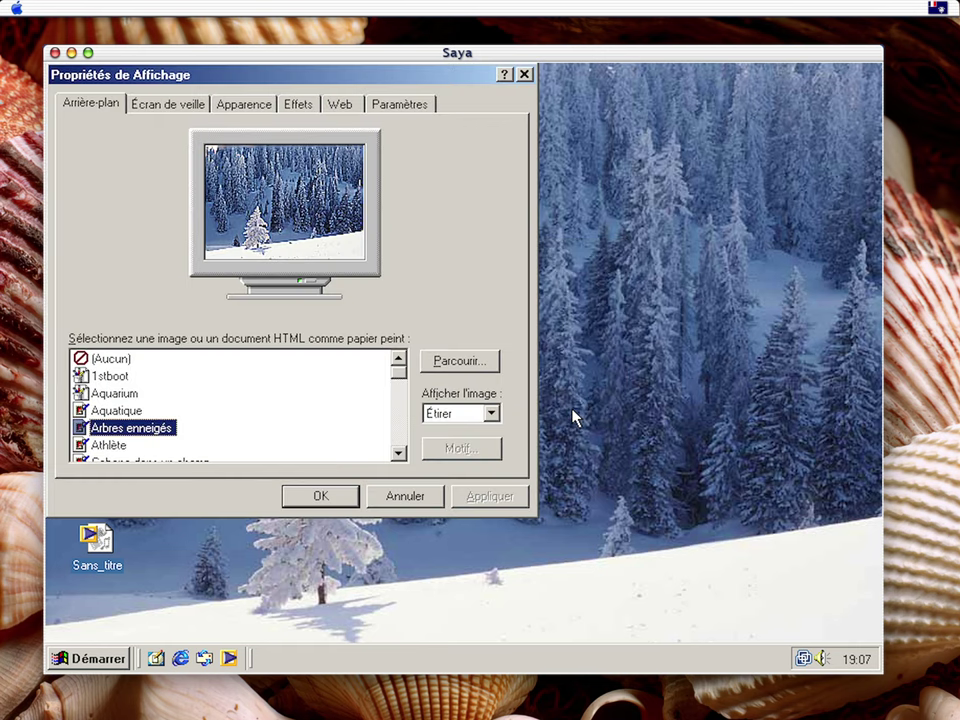
pyautogui.click(262, 101)
pyautogui.click(292, 103)
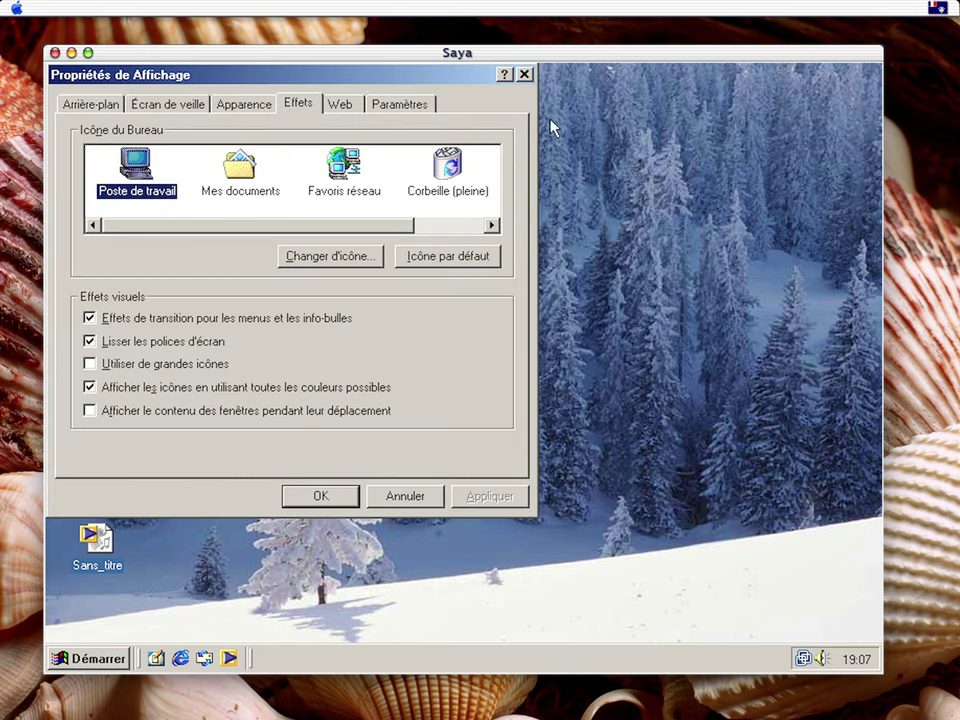
pyautogui.click(524, 74)
# Look through the start menu's Programmes entries, including Accessoires, Accessibilité and Démarrage, and close the menu
pyautogui.click(124, 655)
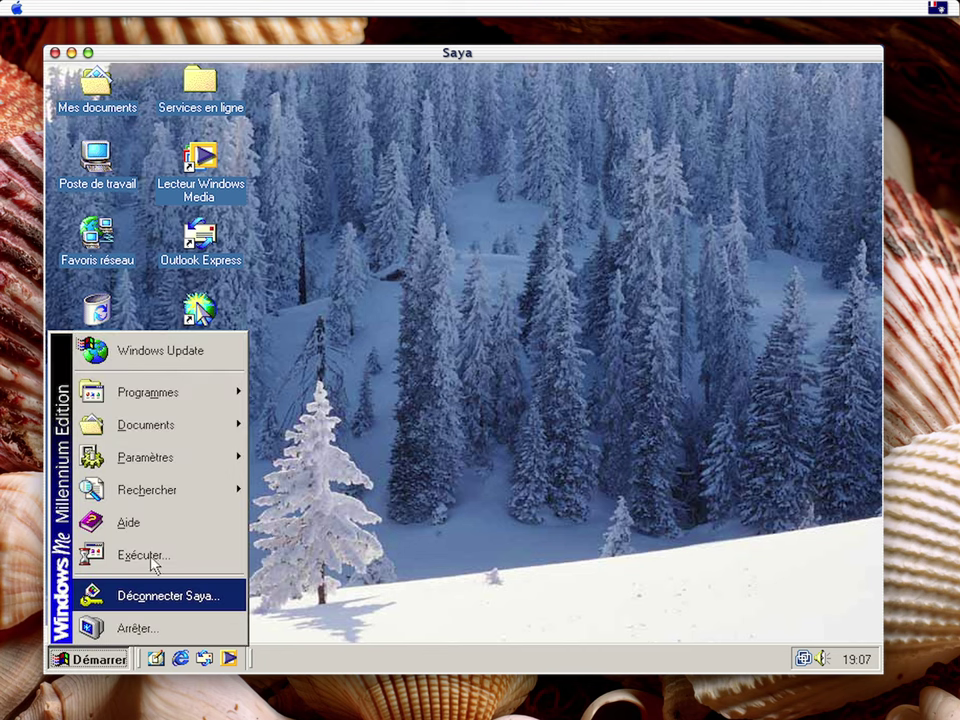
pyautogui.moveTo(208, 390)
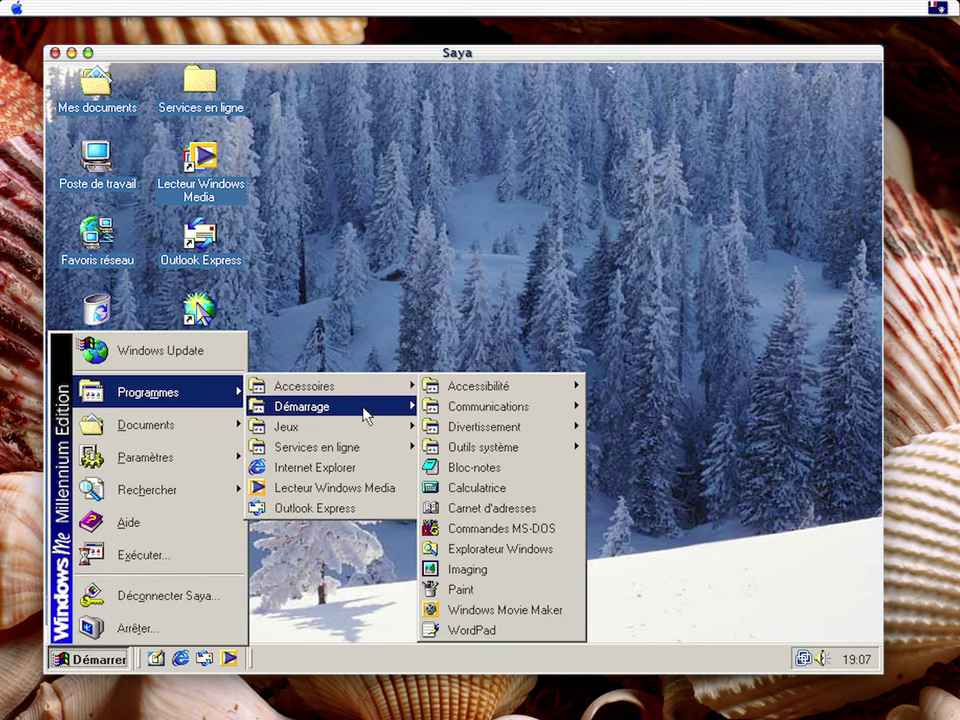
pyautogui.moveTo(378, 388)
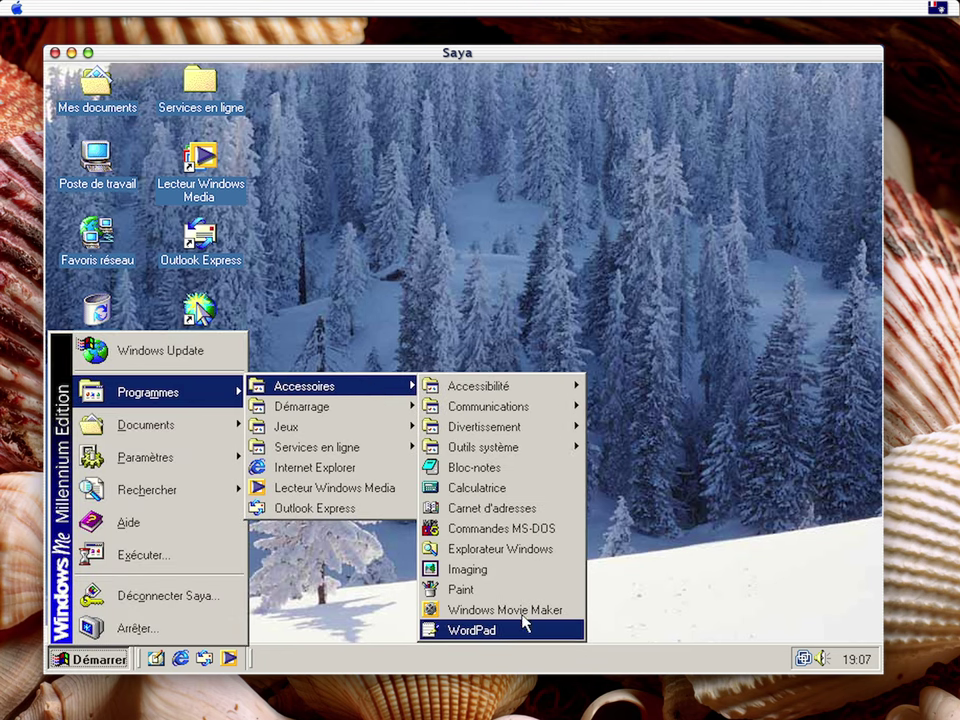
pyautogui.moveTo(538, 455)
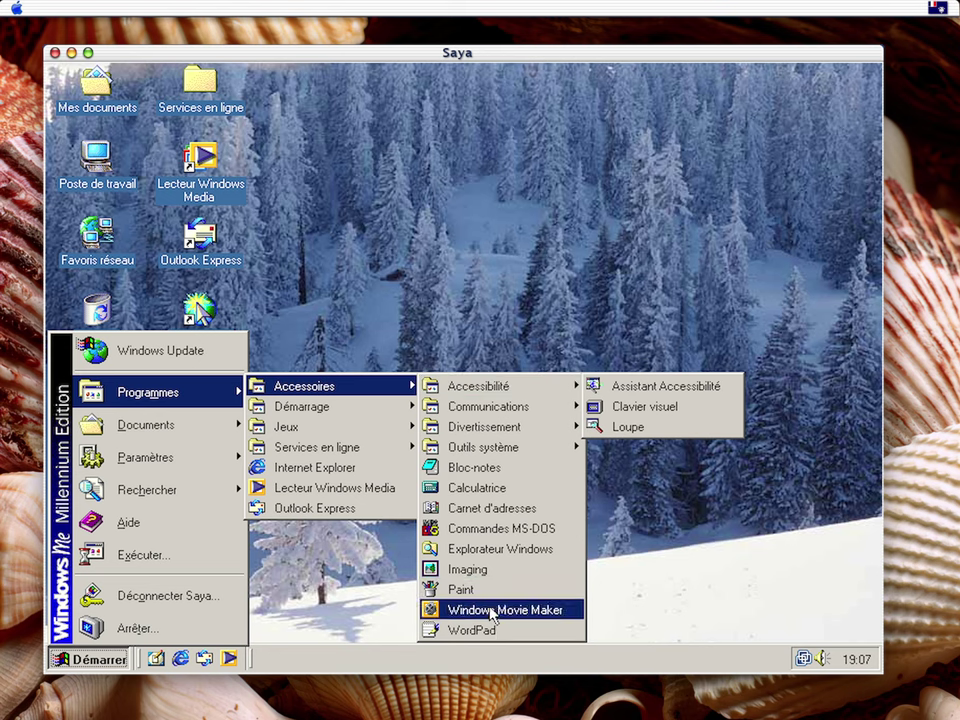
pyautogui.moveTo(372, 418)
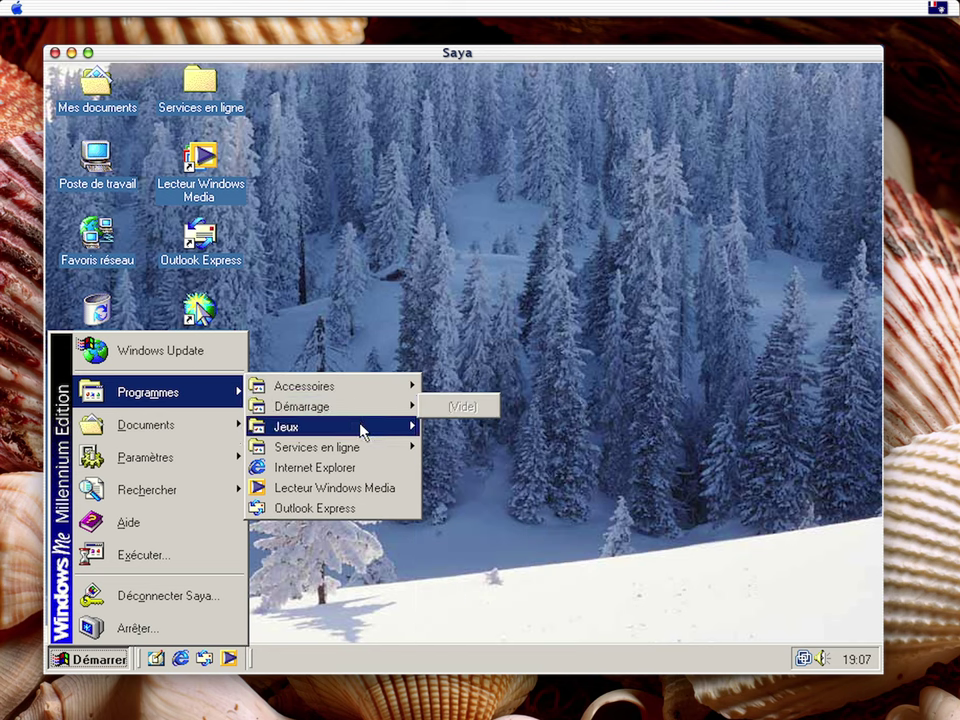
pyautogui.click(140, 135)
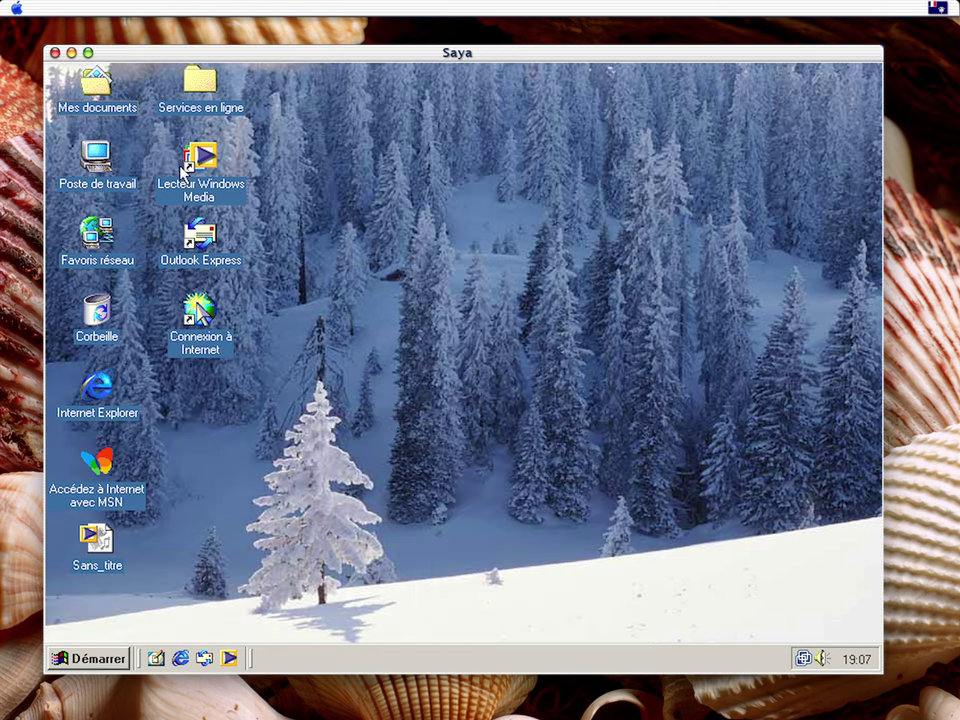
# Show all contents of Program Files on disk C: and launch Thèmes du Bureau from the Plus! folder
pyautogui.doubleClick(92, 145)
pyautogui.doubleClick(348, 238)
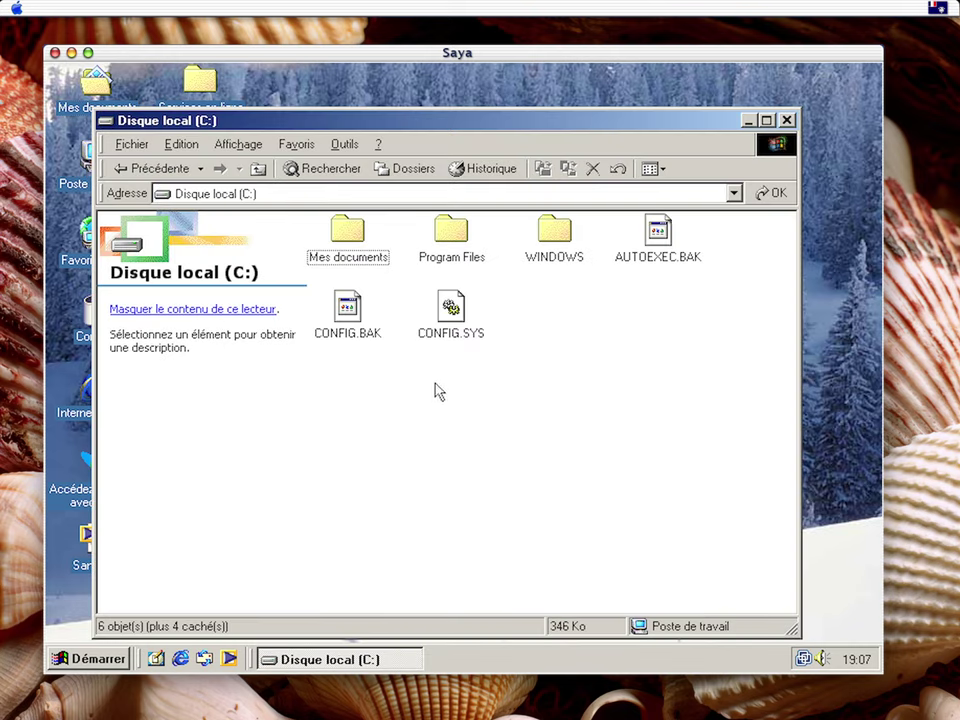
pyautogui.doubleClick(449, 246)
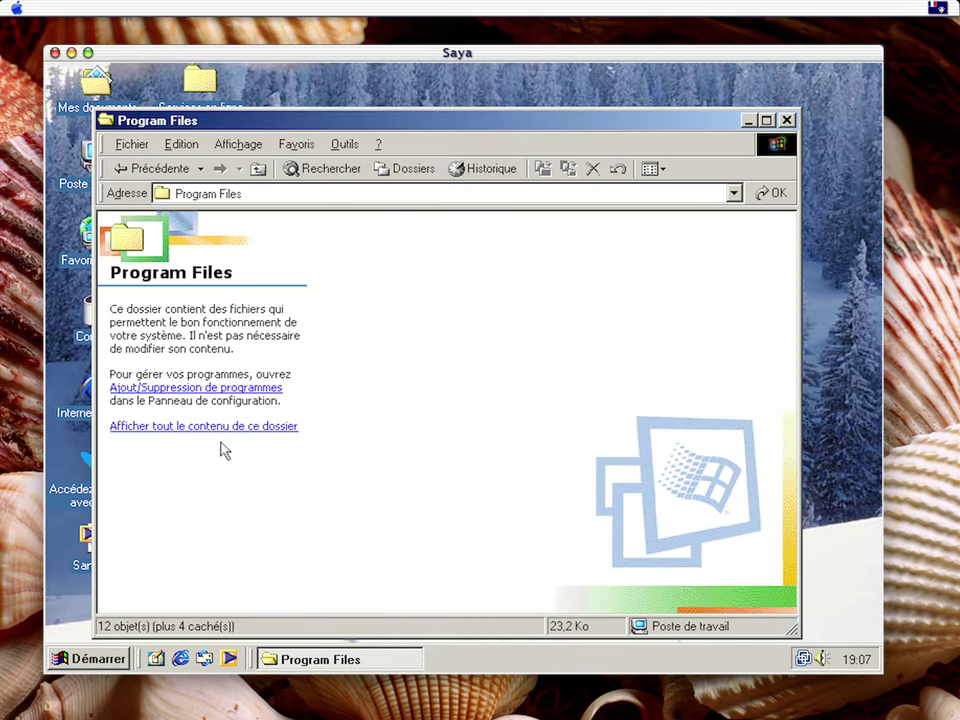
pyautogui.click(186, 428)
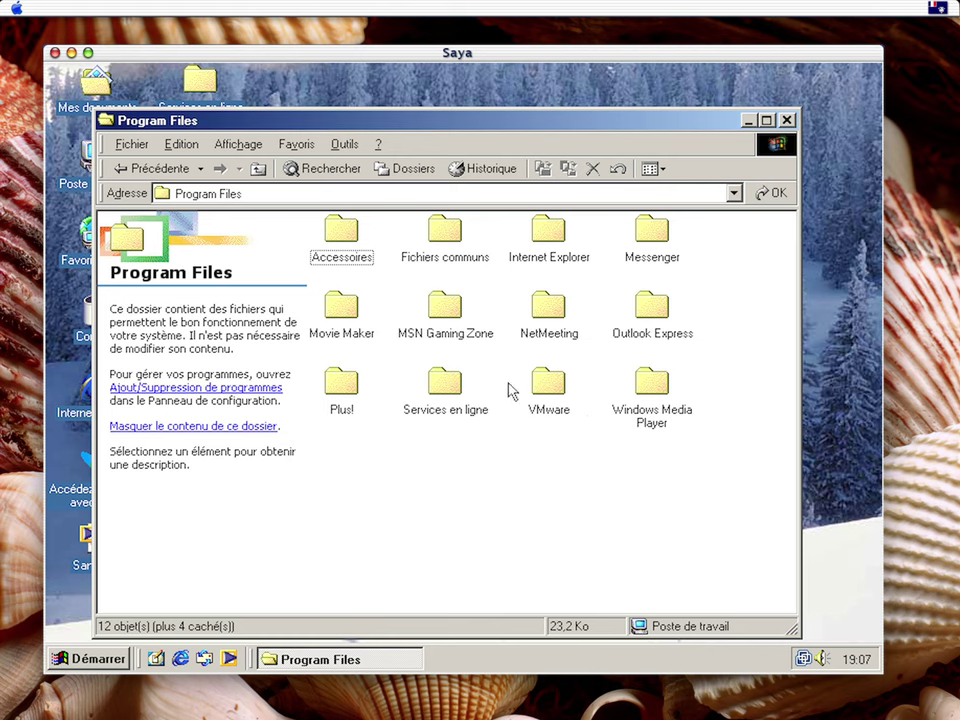
pyautogui.doubleClick(341, 383)
pyautogui.doubleClick(445, 336)
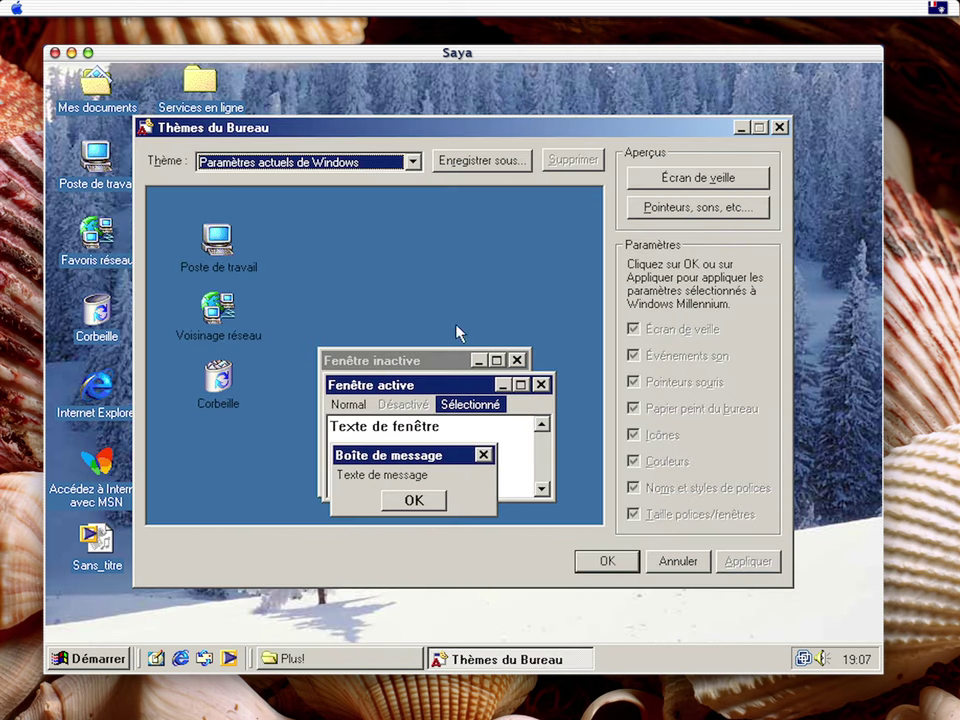
# Apply the desktop theme Au coeur de l'ordinateur (65536 couleurs) with all of its settings
pyautogui.click(411, 162)
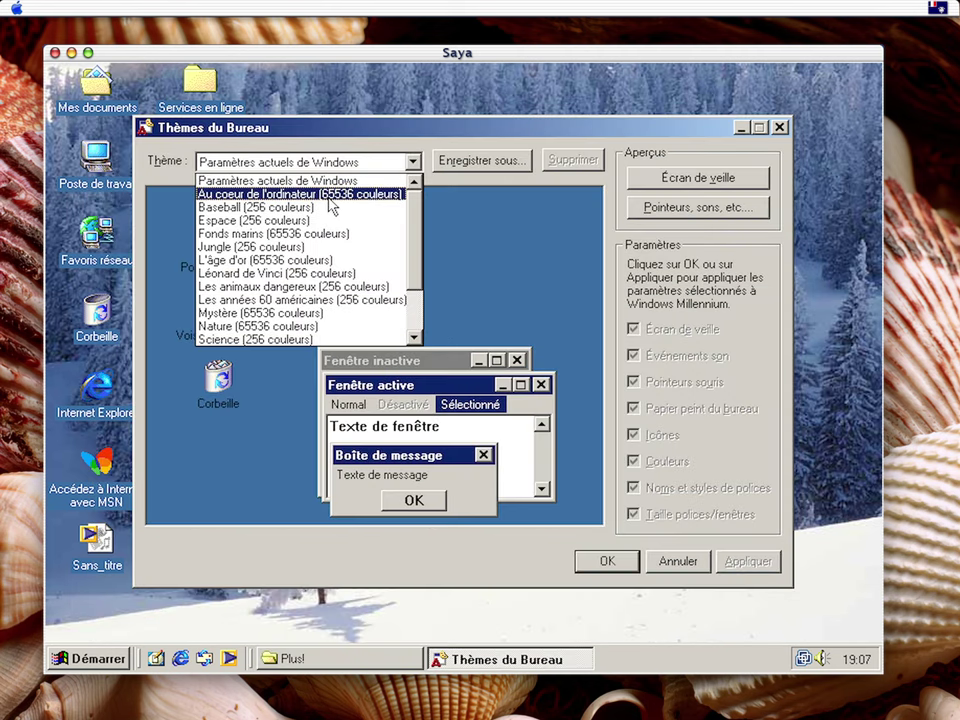
pyautogui.click(331, 198)
pyautogui.click(726, 561)
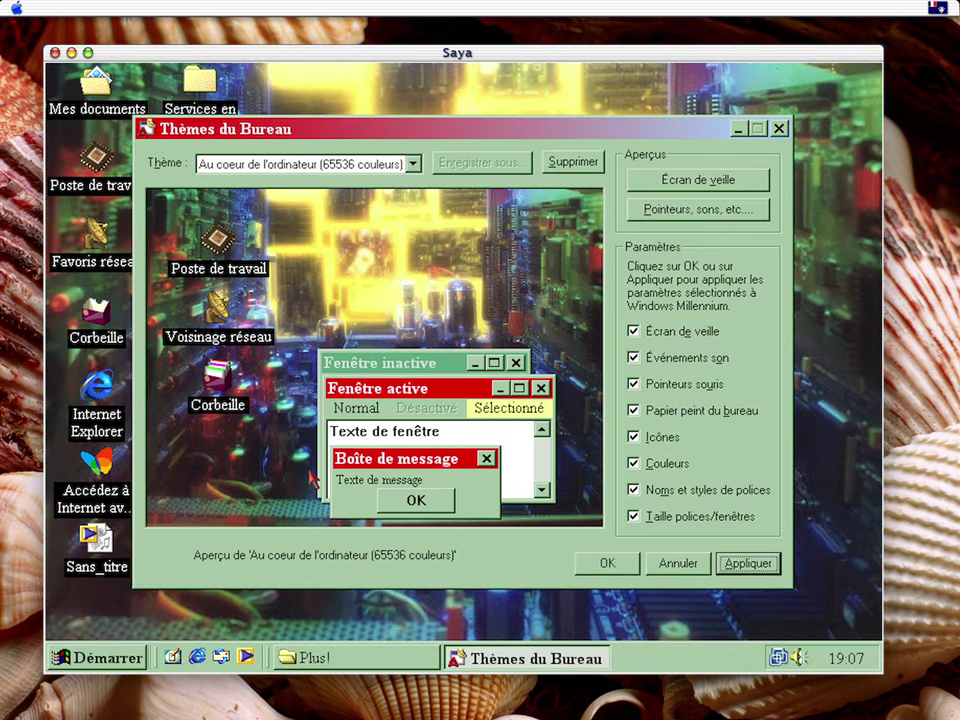
# View the start menu in the current theme, and apply the desktop theme Baseball (256 couleurs) with all of its settings
pyautogui.click(100, 658)
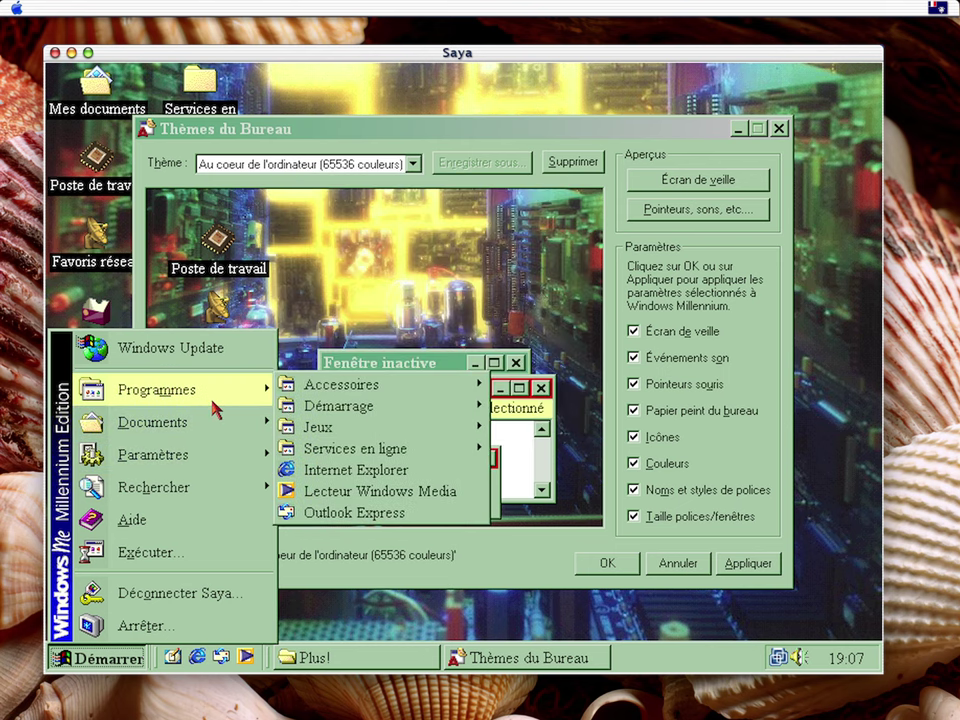
pyautogui.click(334, 141)
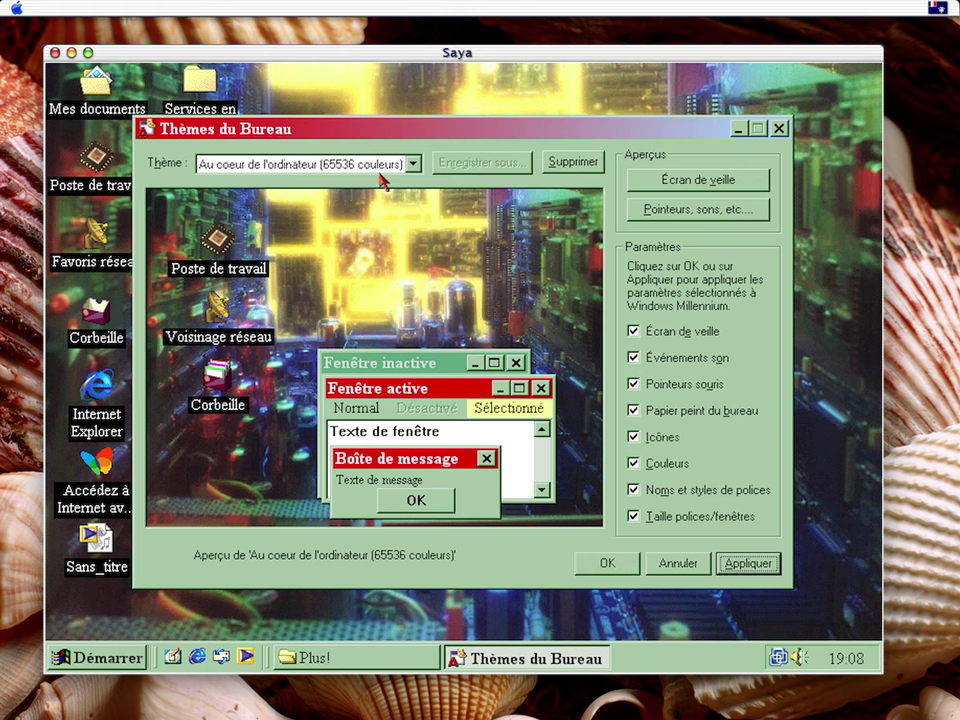
pyautogui.click(412, 162)
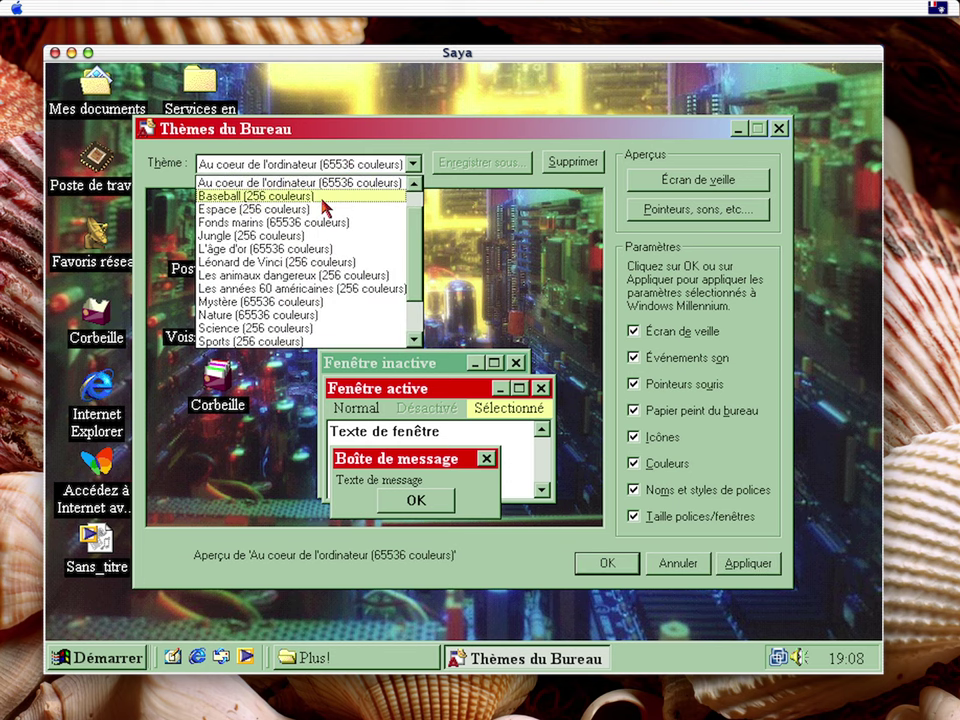
pyautogui.click(322, 199)
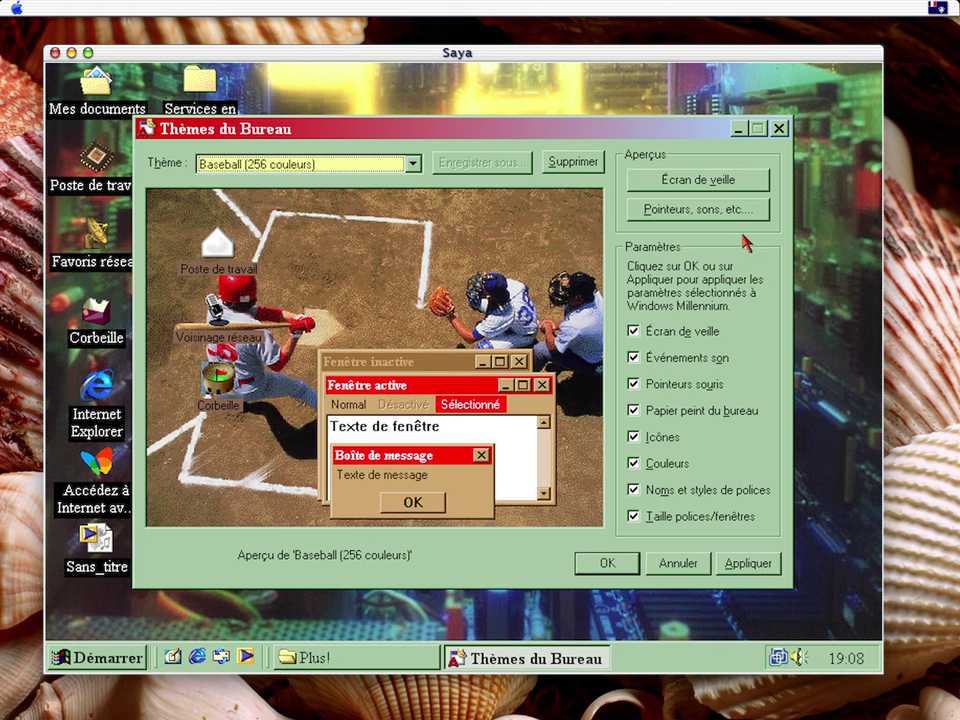
pyautogui.click(743, 564)
# View the start menu, Poste de travail and Mes documents in the Baseball theme, and minimise the Mes documents window
pyautogui.click(90, 660)
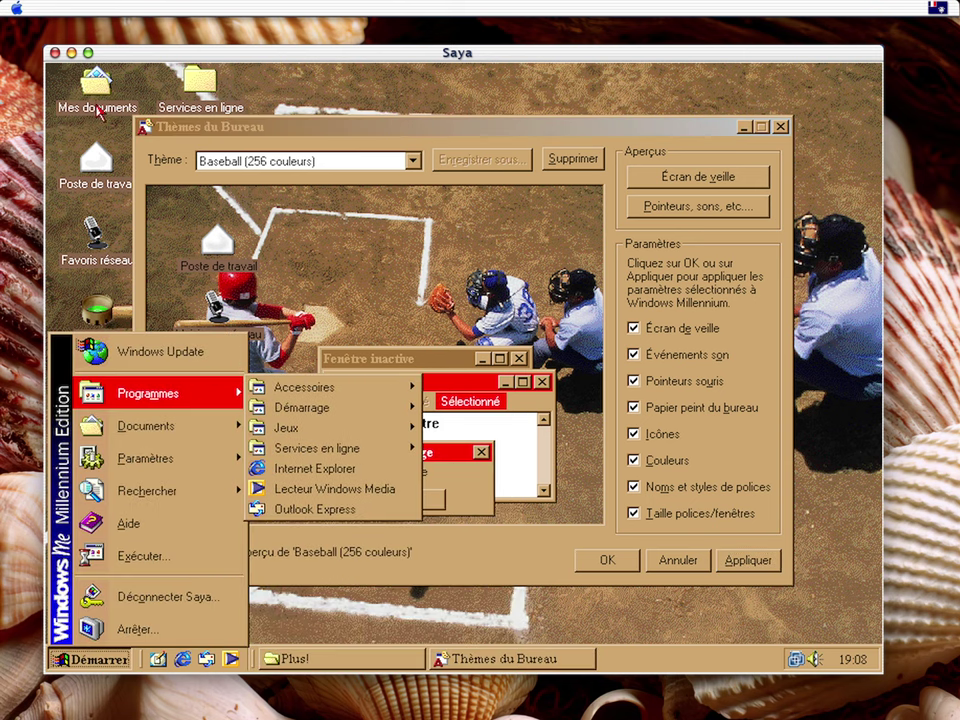
pyautogui.doubleClick(96, 160)
pyautogui.doubleClick(386, 214)
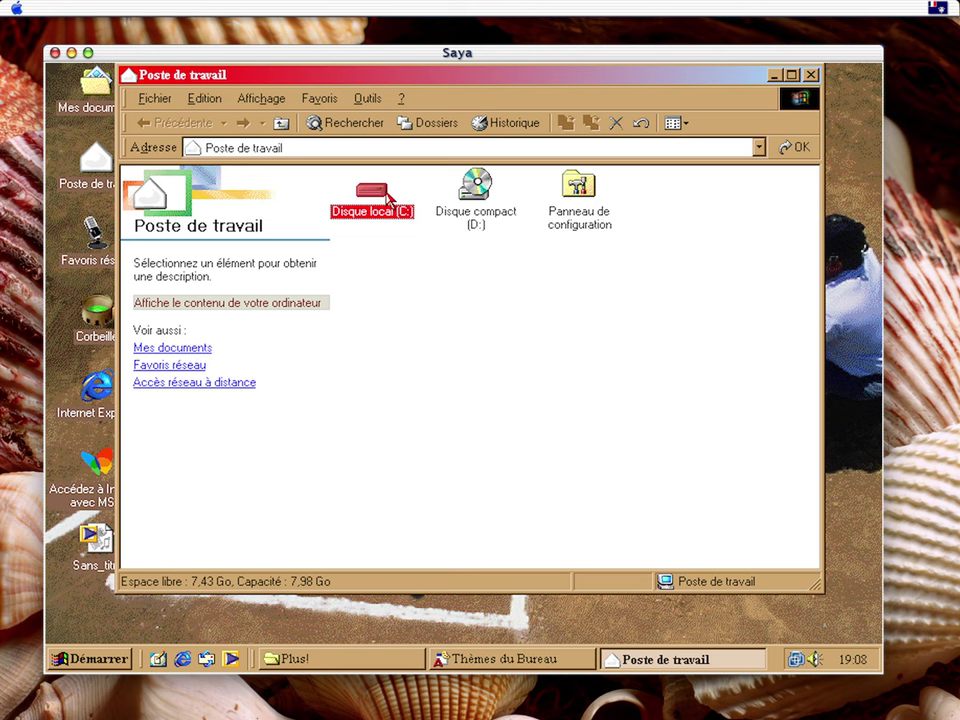
pyautogui.doubleClick(388, 204)
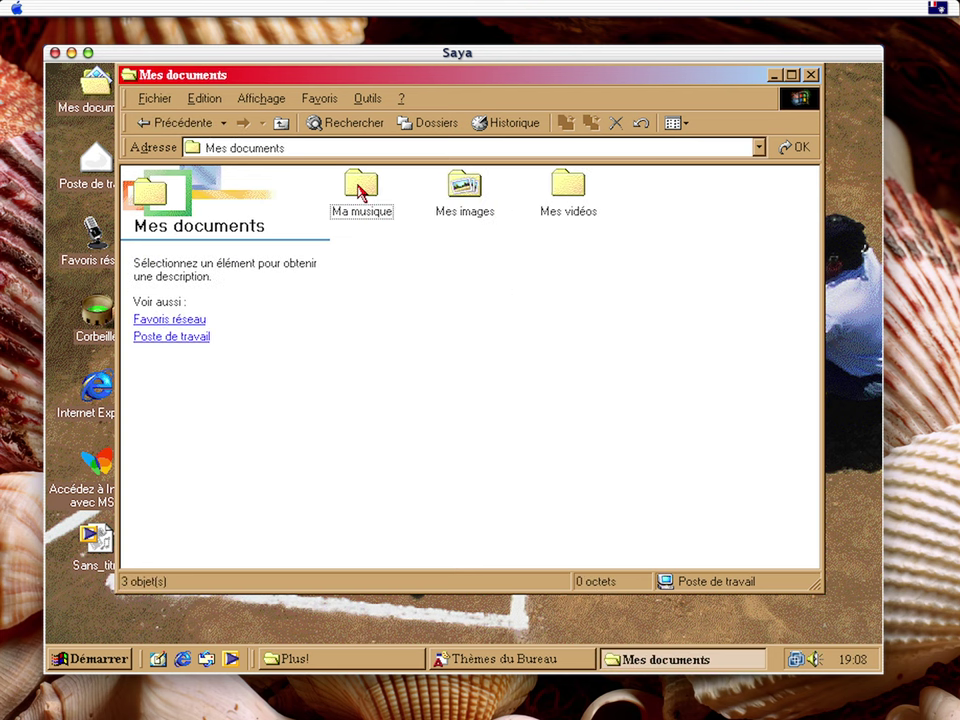
pyautogui.click(775, 75)
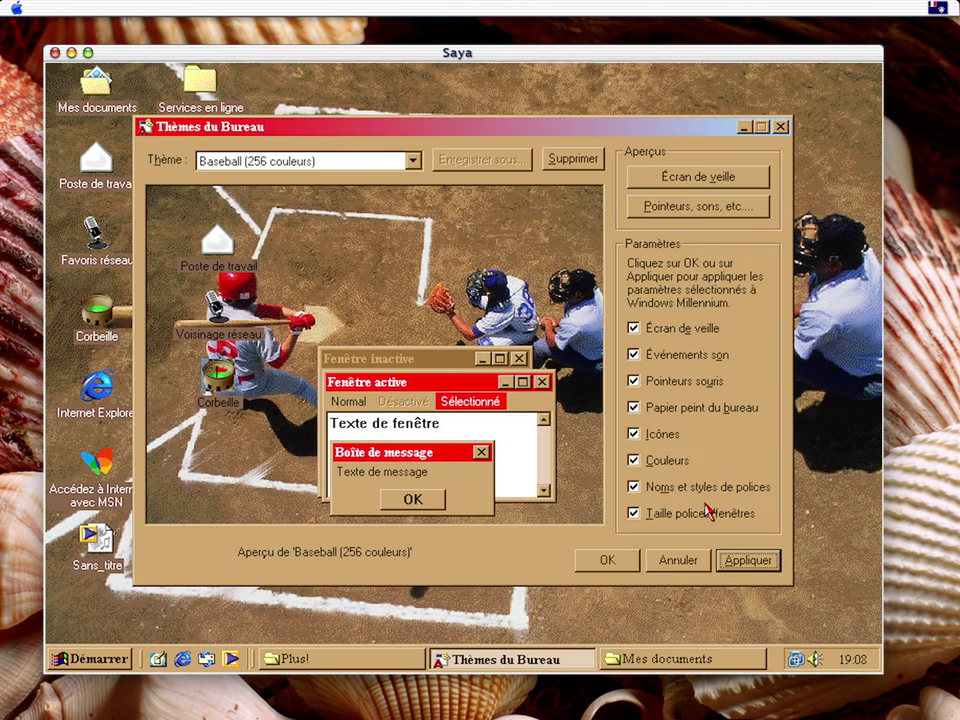
pyautogui.click(676, 660)
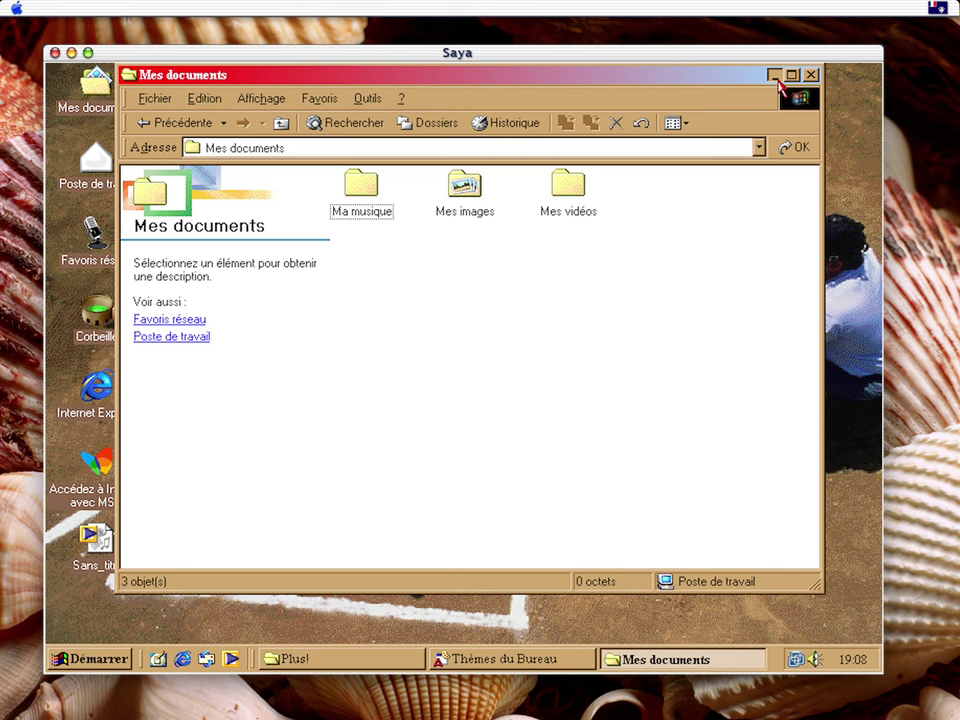
pyautogui.click(777, 78)
# Apply the desktop theme Léonard de Vinci (256 couleurs) and check how the start menu and the Mes documents window look in it
pyautogui.click(360, 163)
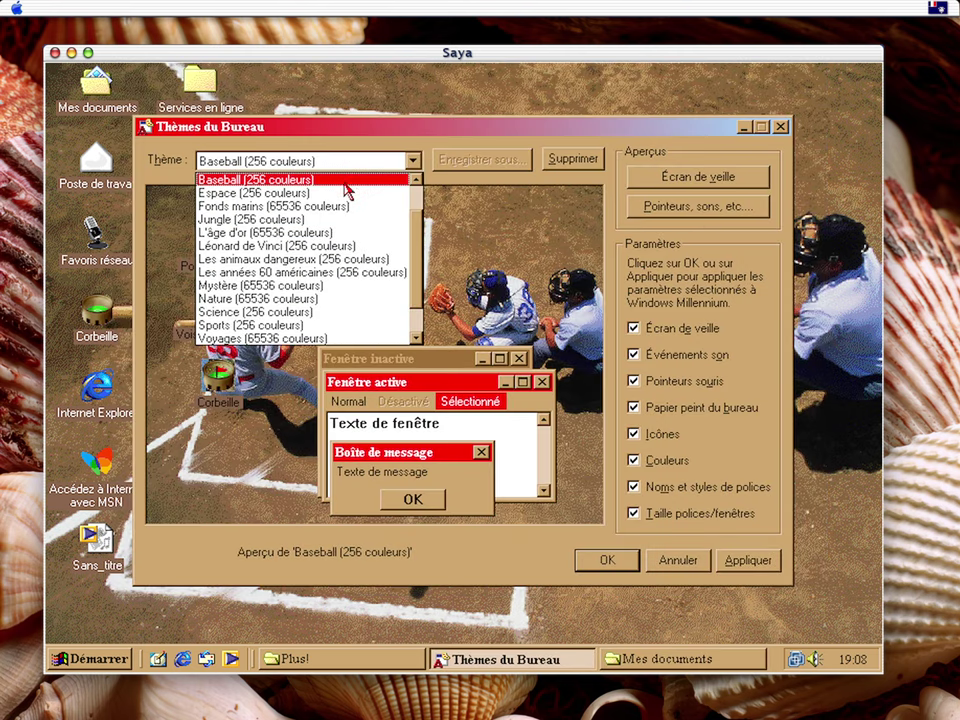
pyautogui.click(318, 245)
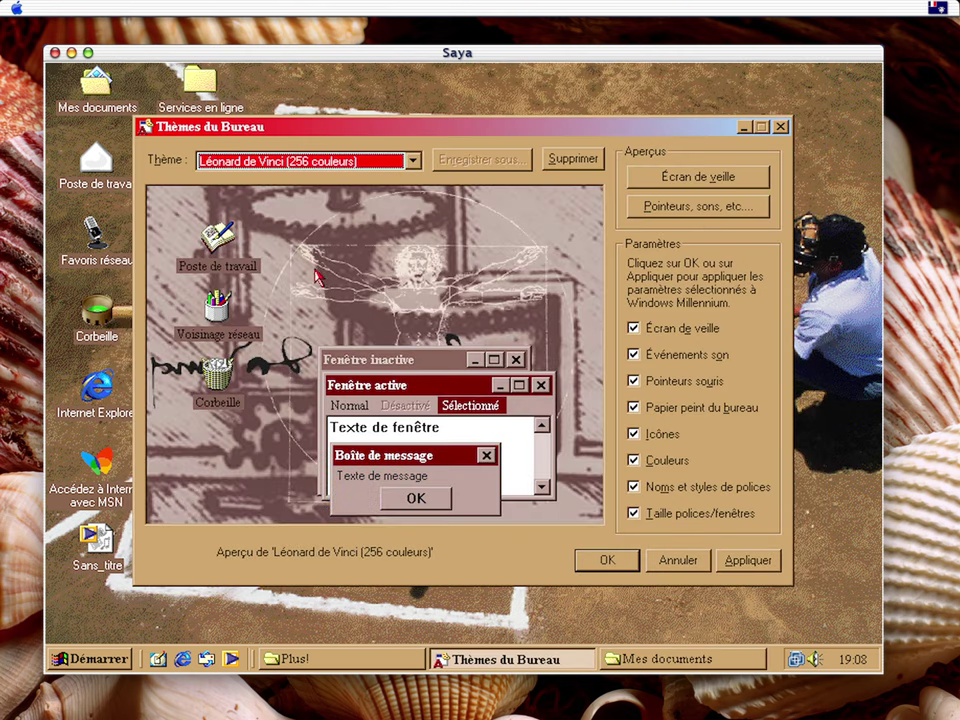
pyautogui.click(724, 562)
pyautogui.click(88, 657)
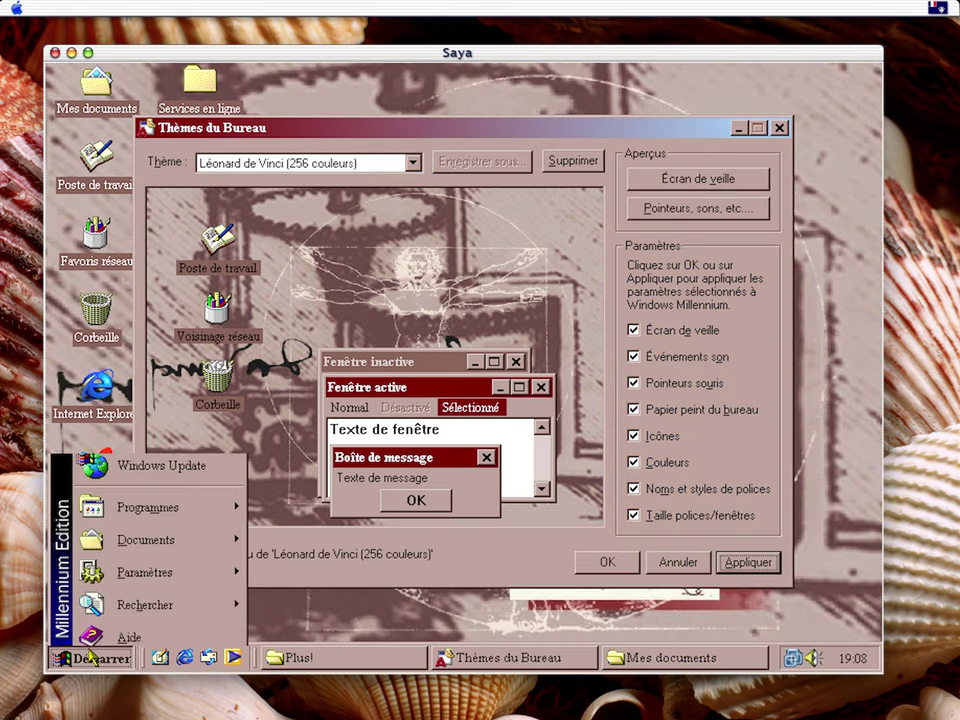
pyautogui.moveTo(202, 393)
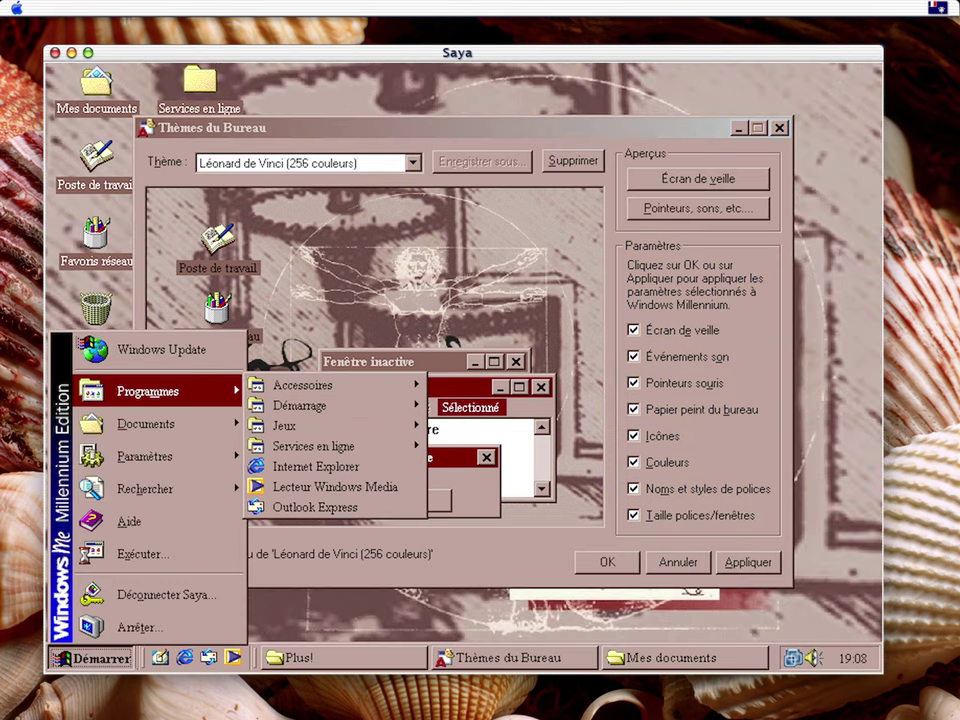
pyautogui.click(697, 658)
pyautogui.click(697, 658)
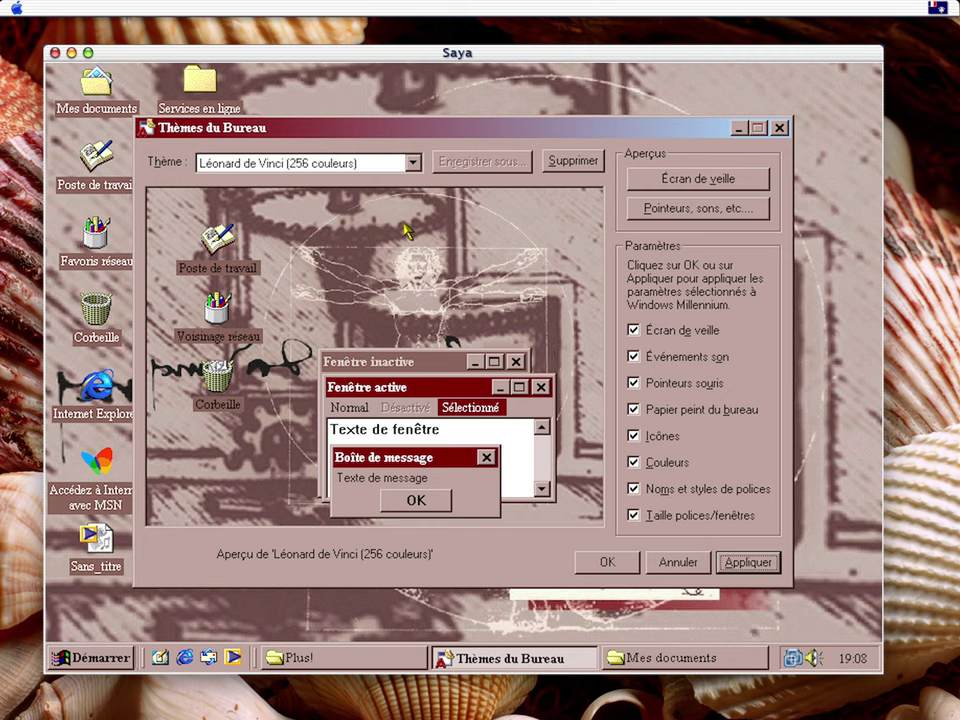
# Apply the desktop theme Windows Millennium (65536 couleurs) and check the start menu and the bare desktop in it
pyautogui.click(368, 168)
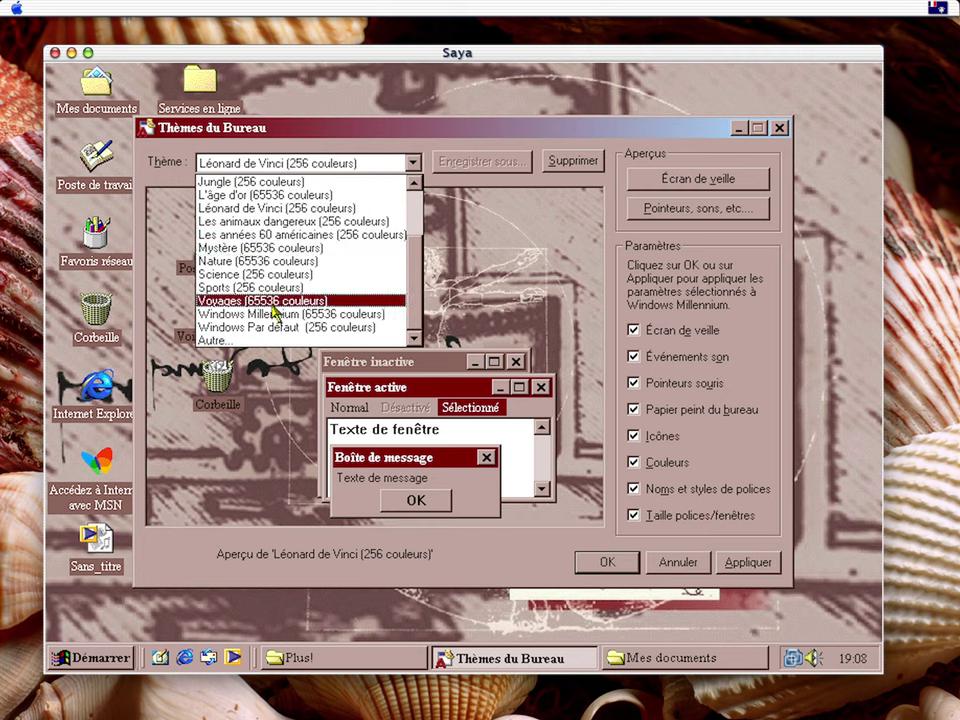
pyautogui.click(280, 314)
pyautogui.click(758, 565)
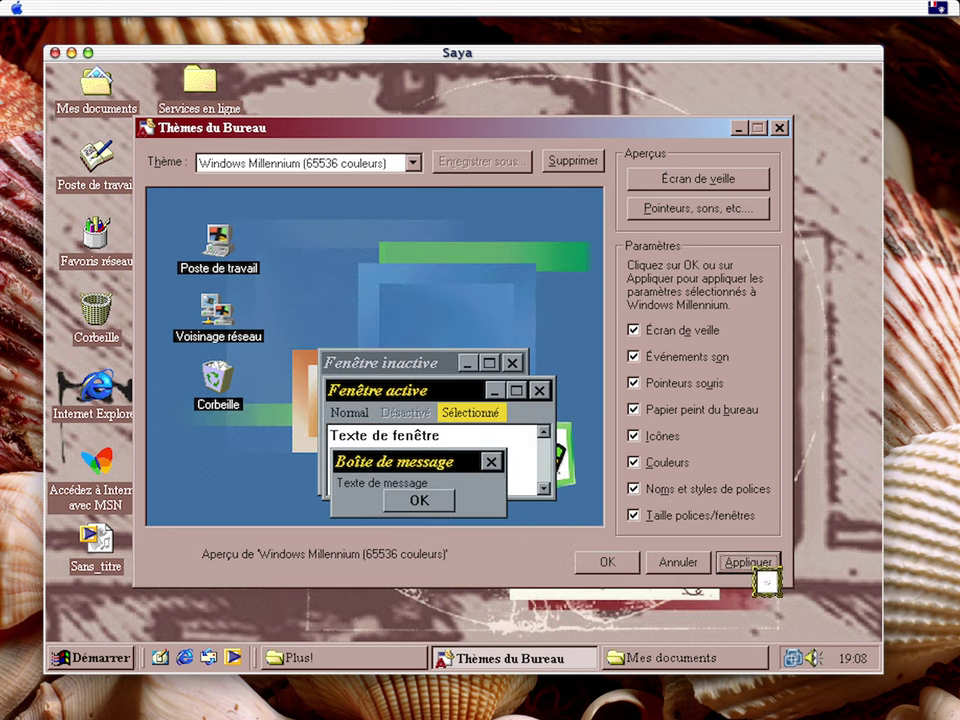
pyautogui.click(100, 660)
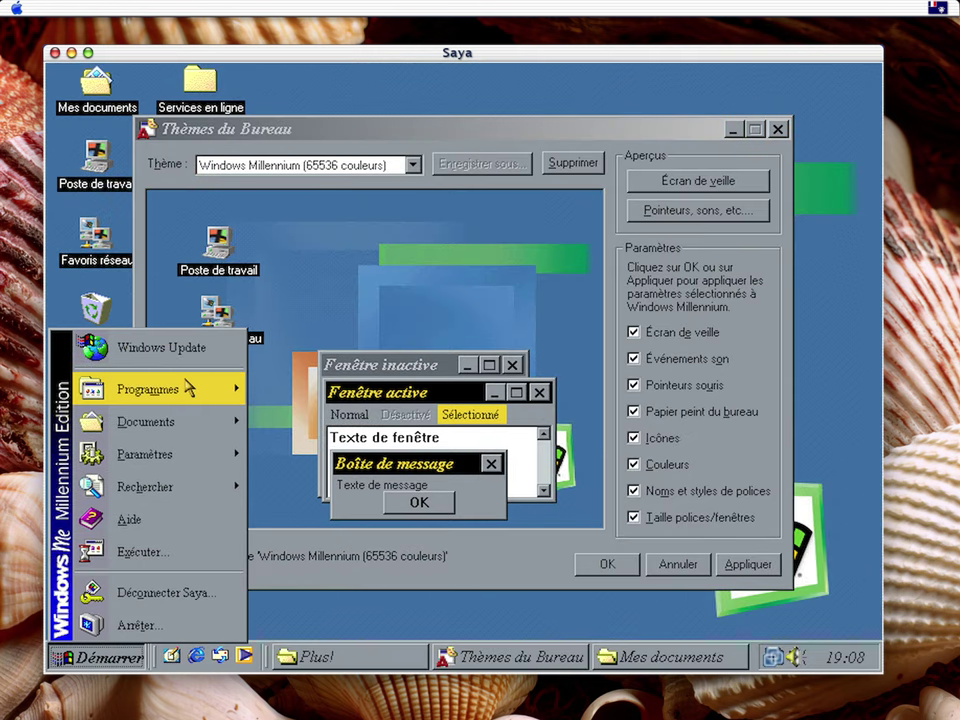
pyautogui.moveTo(186, 387)
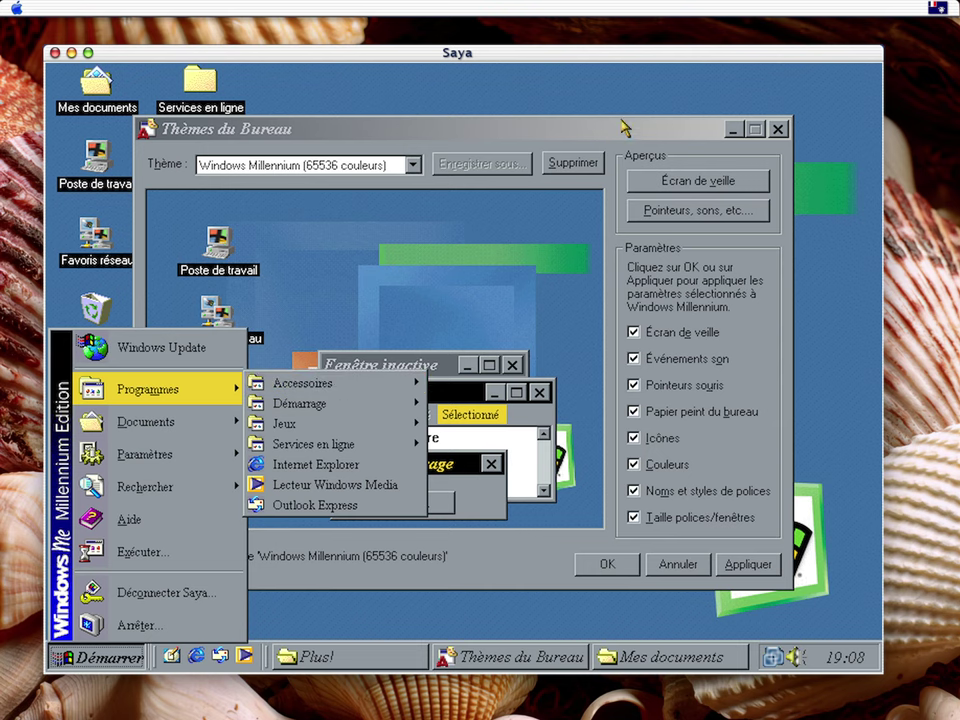
pyautogui.click(468, 92)
pyautogui.click(543, 647)
pyautogui.click(543, 647)
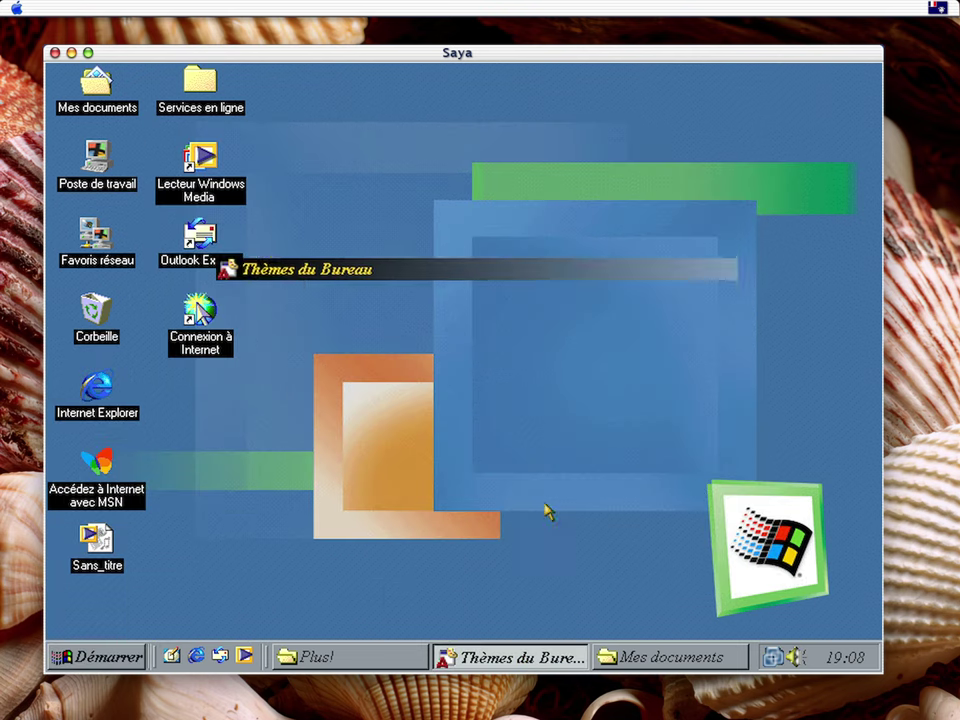
# Apply the desktop theme Windows Par défaut (256 couleurs) and check the Poste de travail window and the start menu in it
pyautogui.click(411, 166)
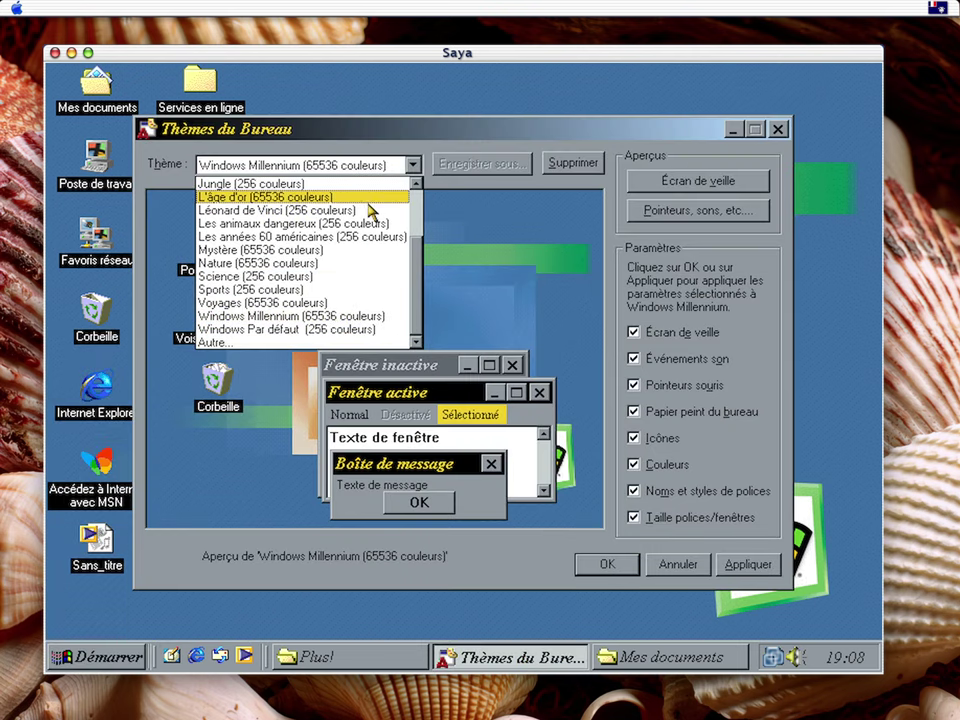
pyautogui.click(296, 330)
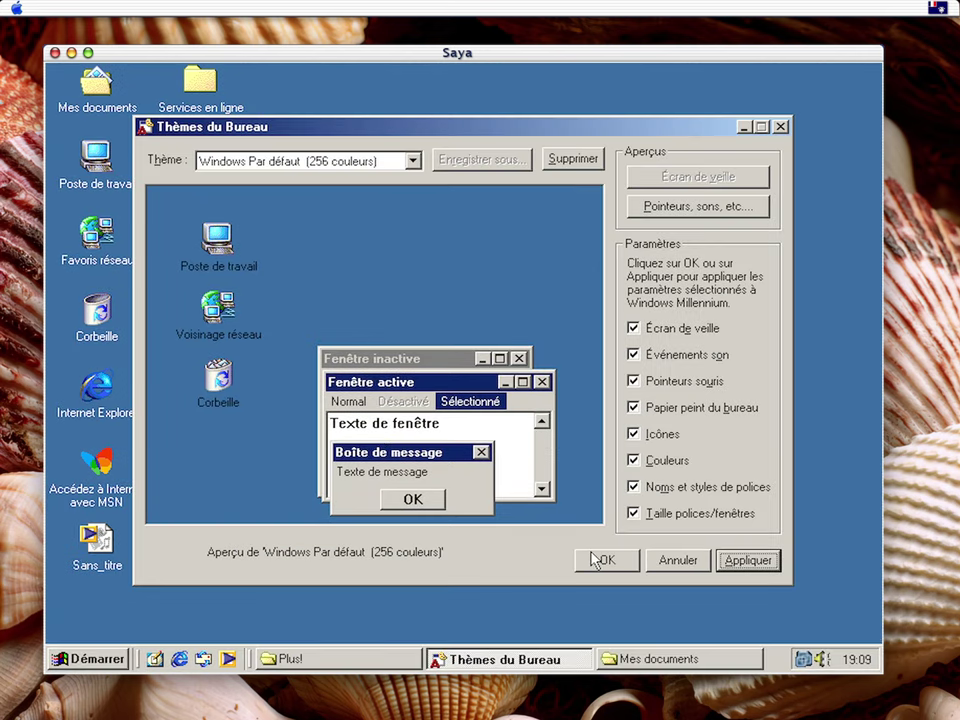
pyautogui.doubleClick(96, 155)
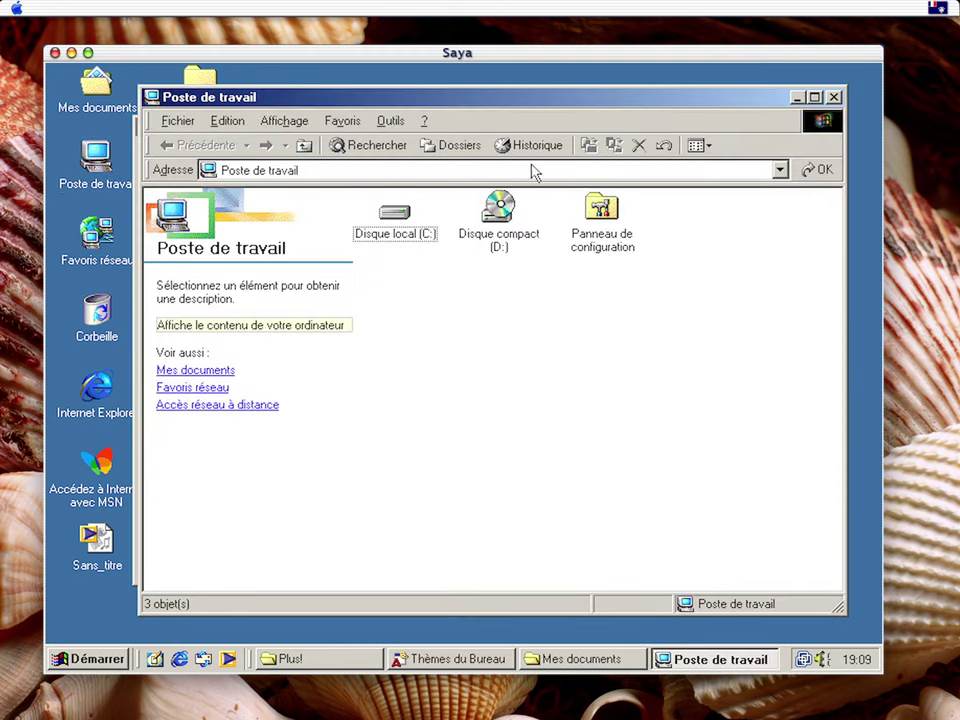
pyautogui.click(838, 93)
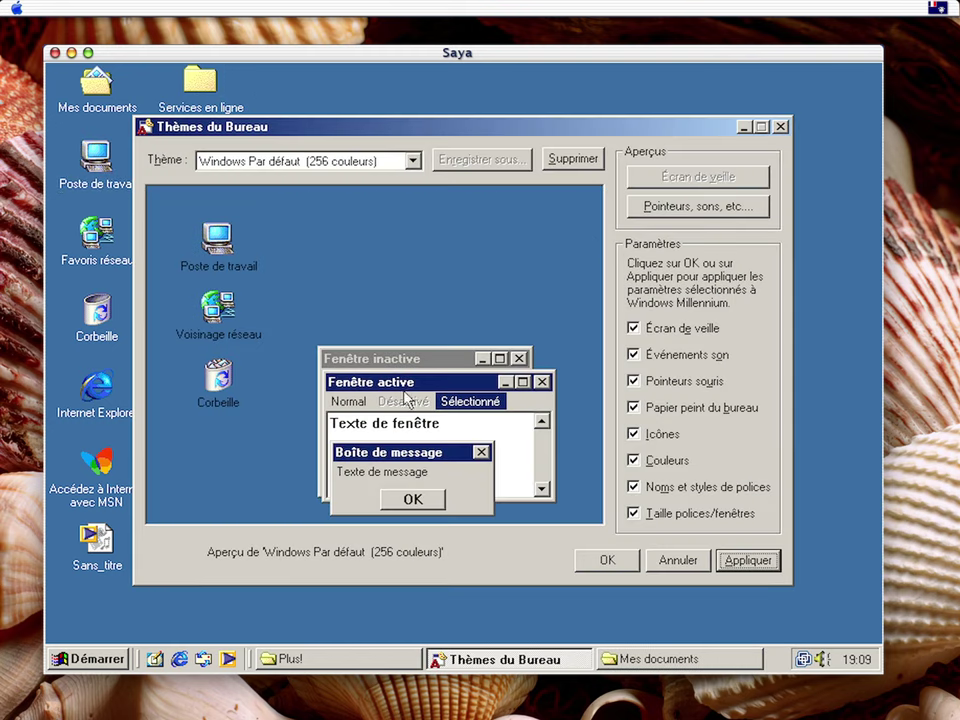
pyautogui.click(88, 658)
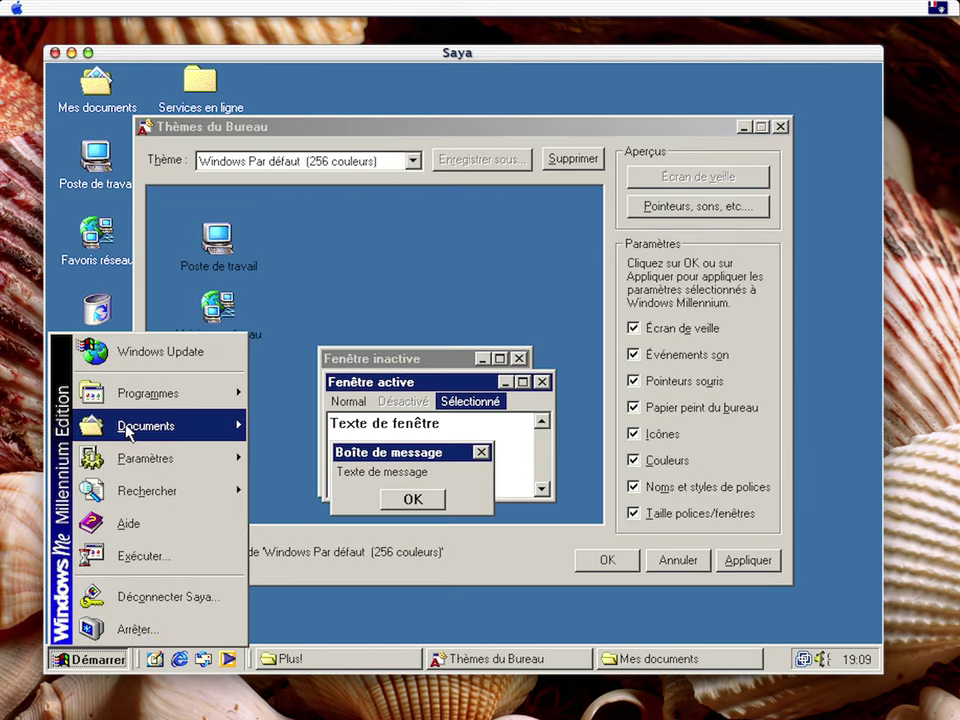
pyautogui.click(315, 262)
# Apply the desktop theme Voyages (65536 couleurs) and check the start menu and the Mes documents window in it
pyautogui.click(328, 162)
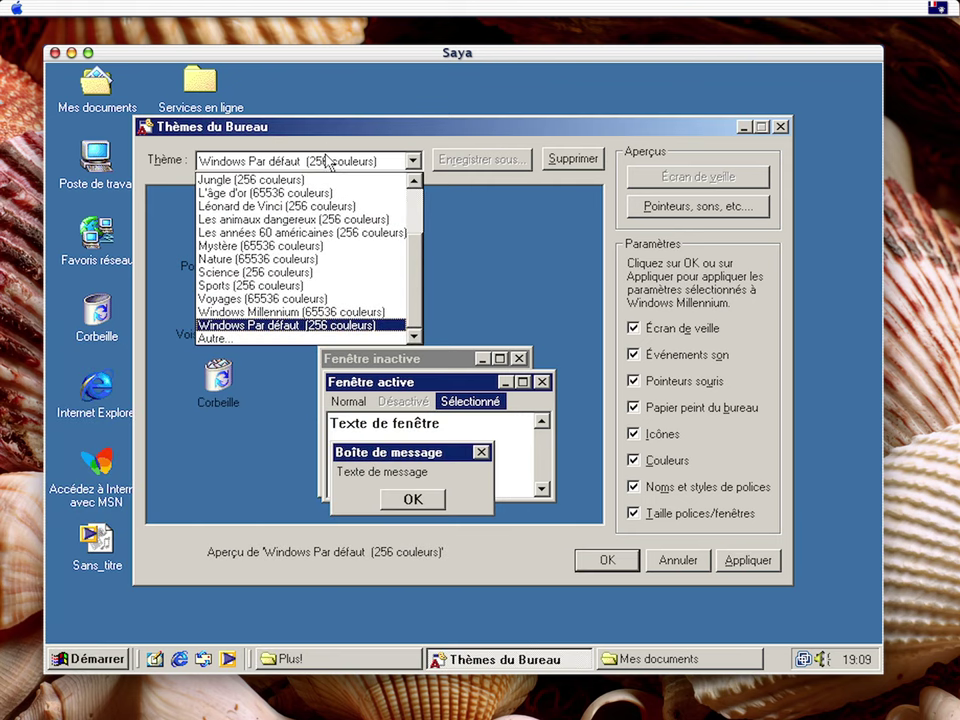
pyautogui.click(305, 298)
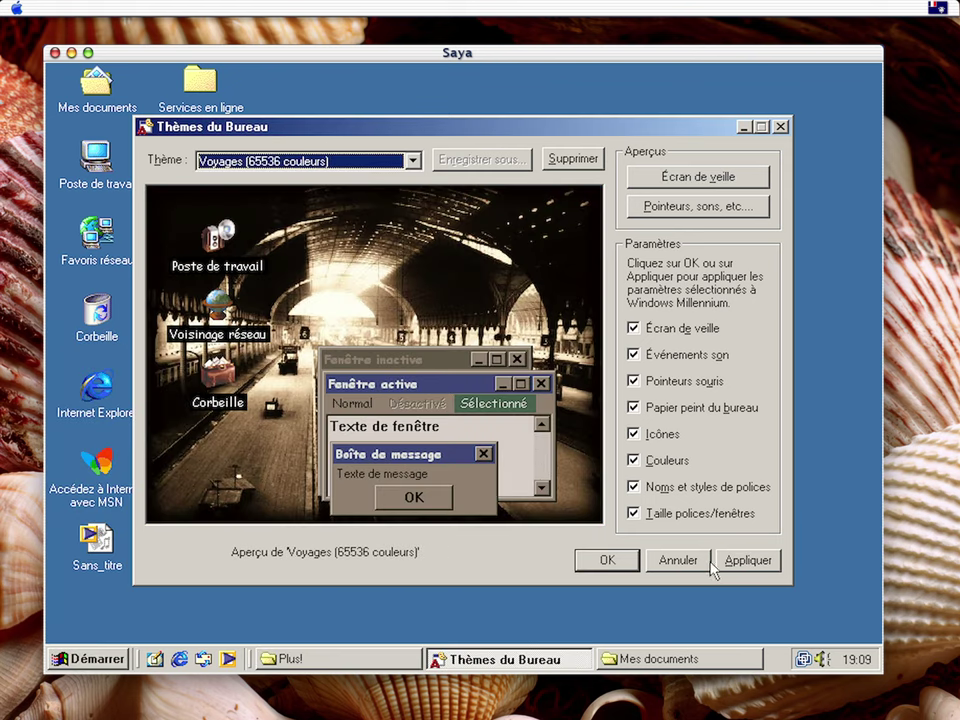
pyautogui.click(720, 562)
pyautogui.click(88, 658)
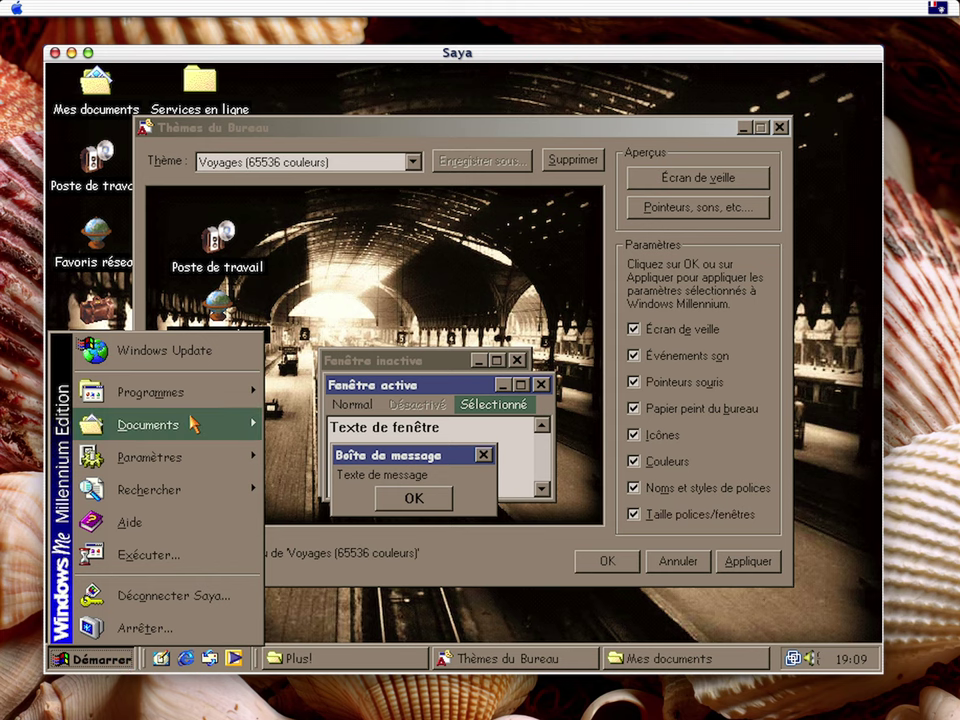
pyautogui.click(697, 662)
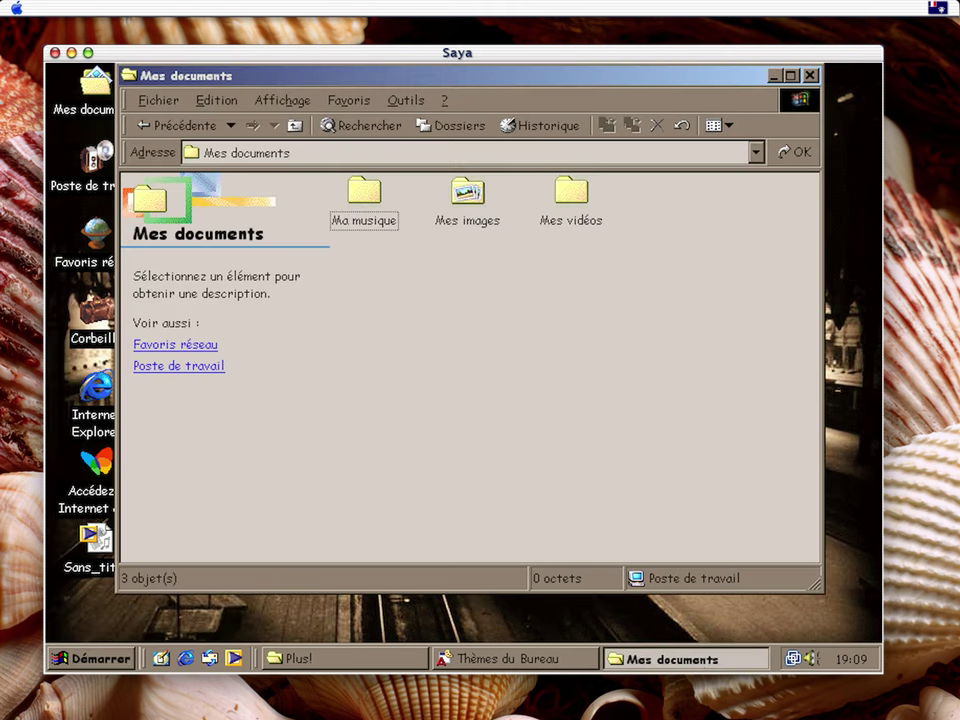
pyautogui.click(697, 662)
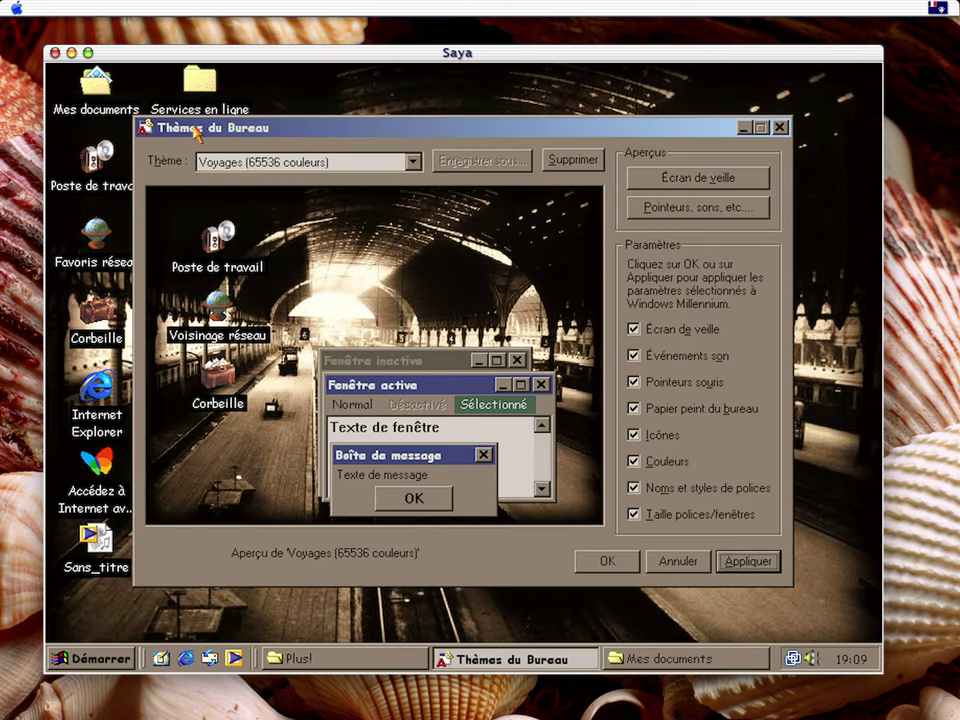
# Preview the Sports (256 couleurs) theme, and apply Mystère (65536 couleurs) with all of its settings, closing the themes window
pyautogui.click(413, 161)
pyautogui.click(300, 288)
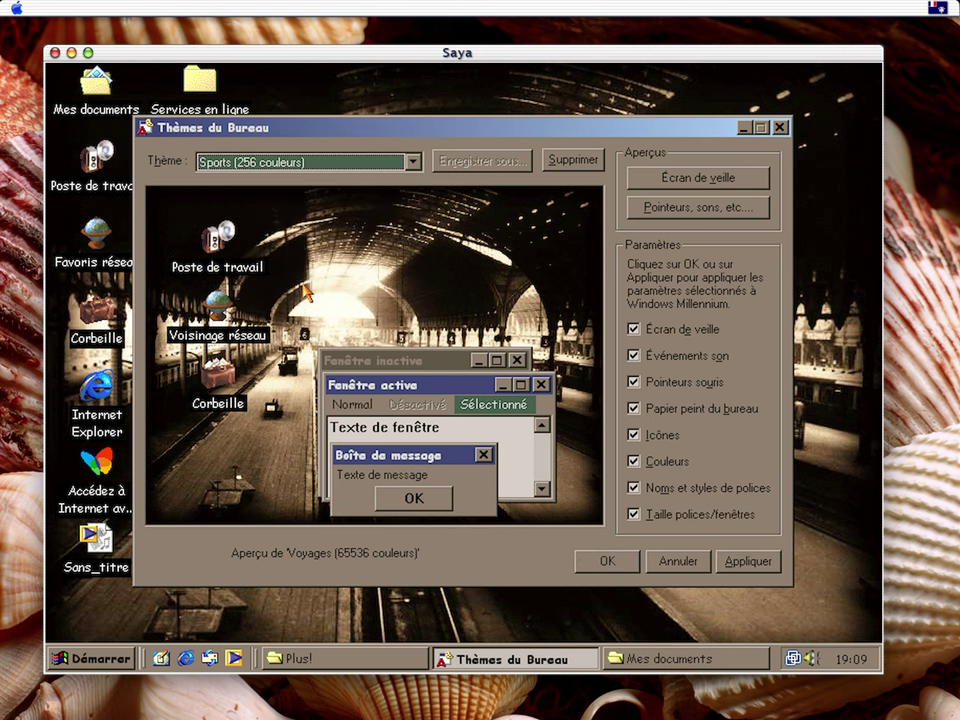
pyautogui.click(364, 161)
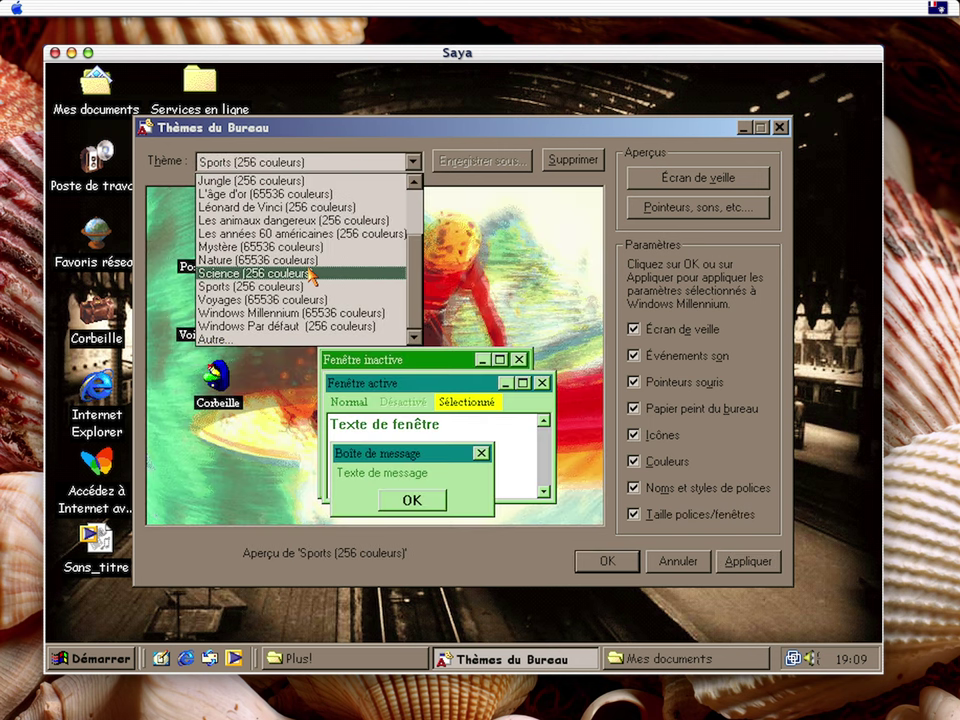
pyautogui.click(289, 246)
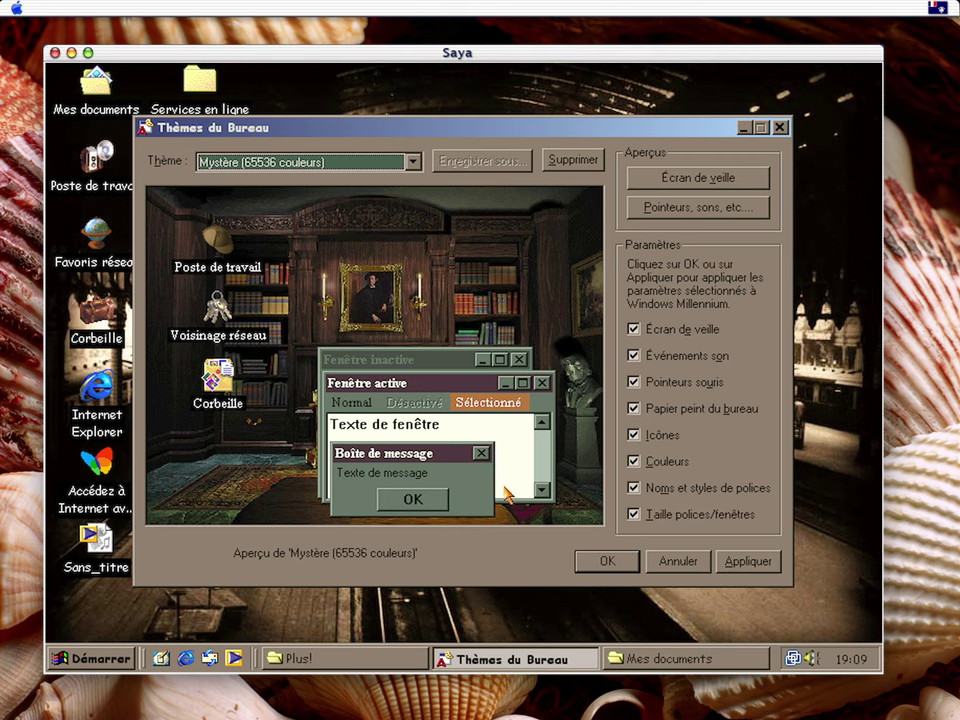
pyautogui.click(730, 561)
pyautogui.click(610, 562)
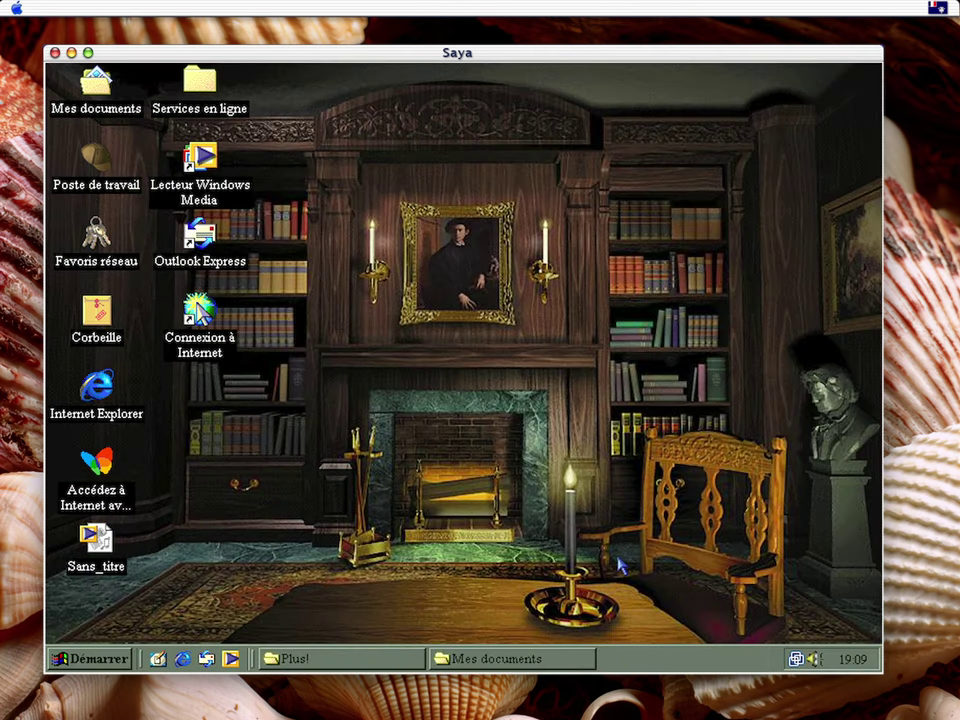
# Check the start menu down to Accessoires and the Poste de travail window in the Mystère theme, leaving the window minimized
pyautogui.click(118, 656)
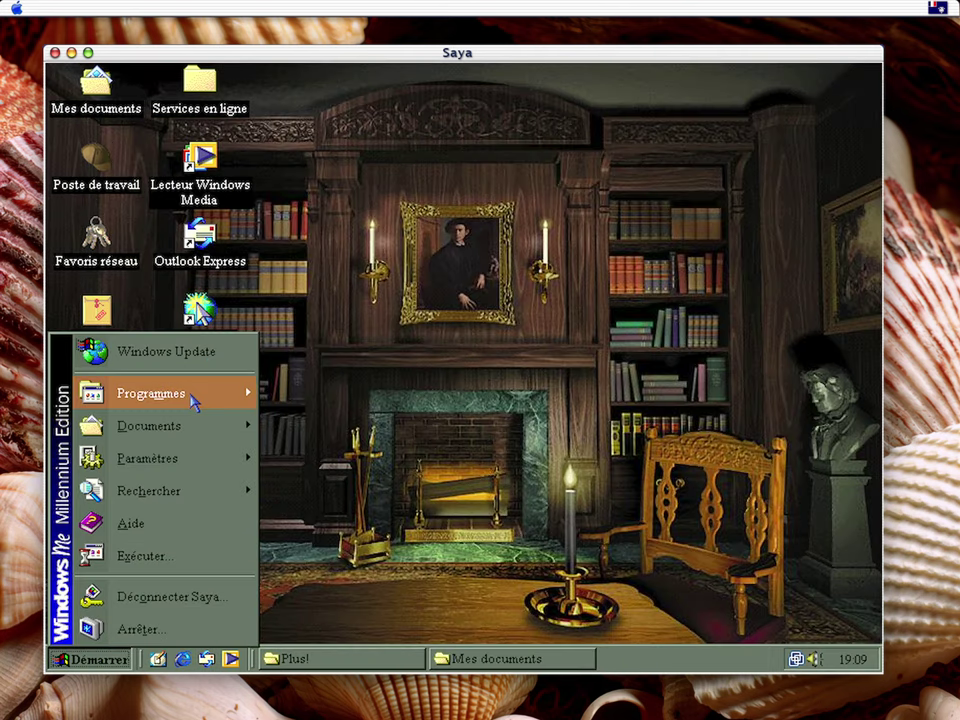
pyautogui.moveTo(193, 396)
pyautogui.click(376, 389)
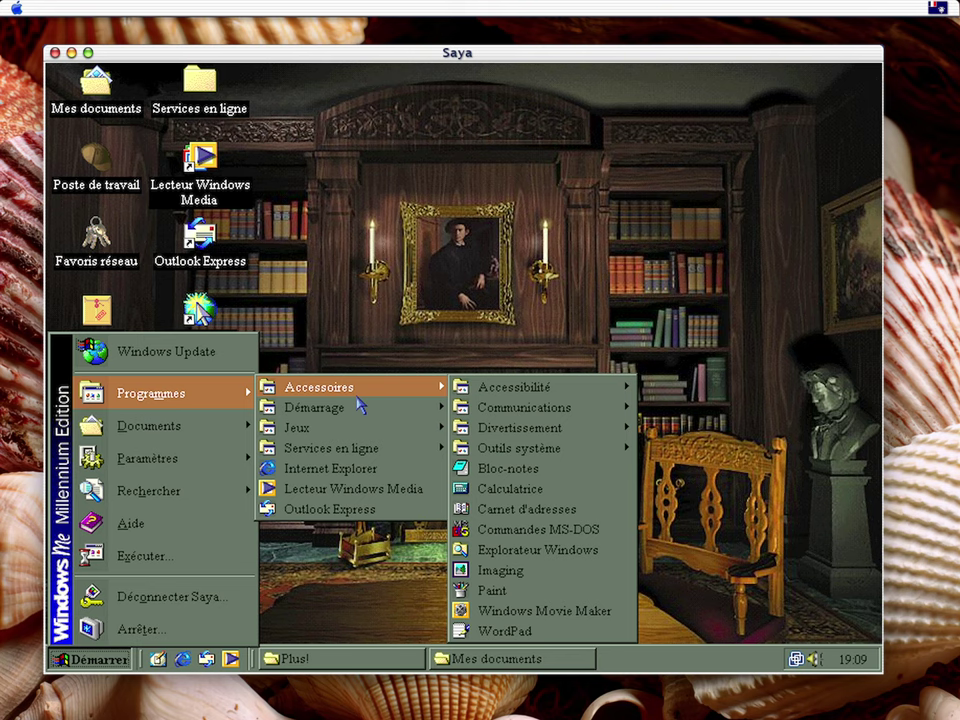
pyautogui.click(412, 196)
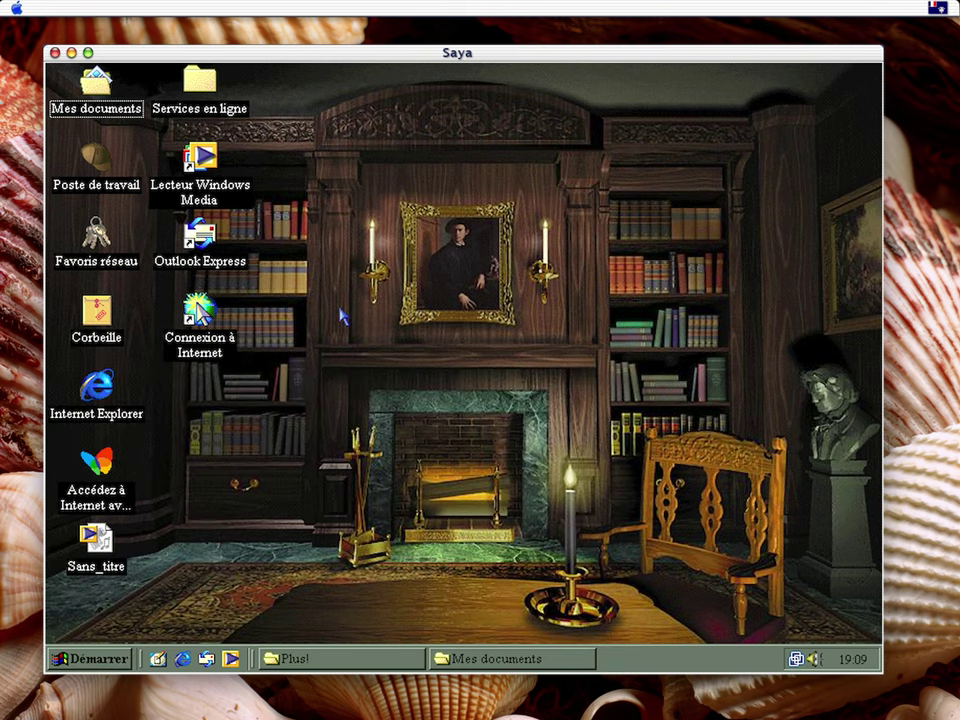
pyautogui.doubleClick(95, 168)
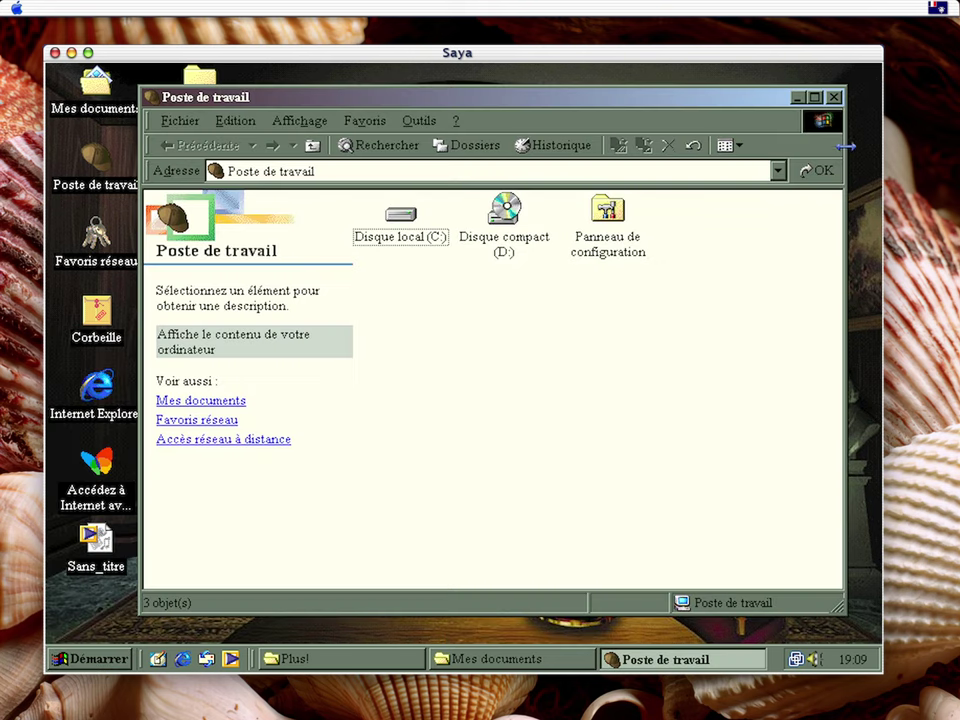
pyautogui.click(799, 97)
pyautogui.click(685, 659)
pyautogui.click(801, 98)
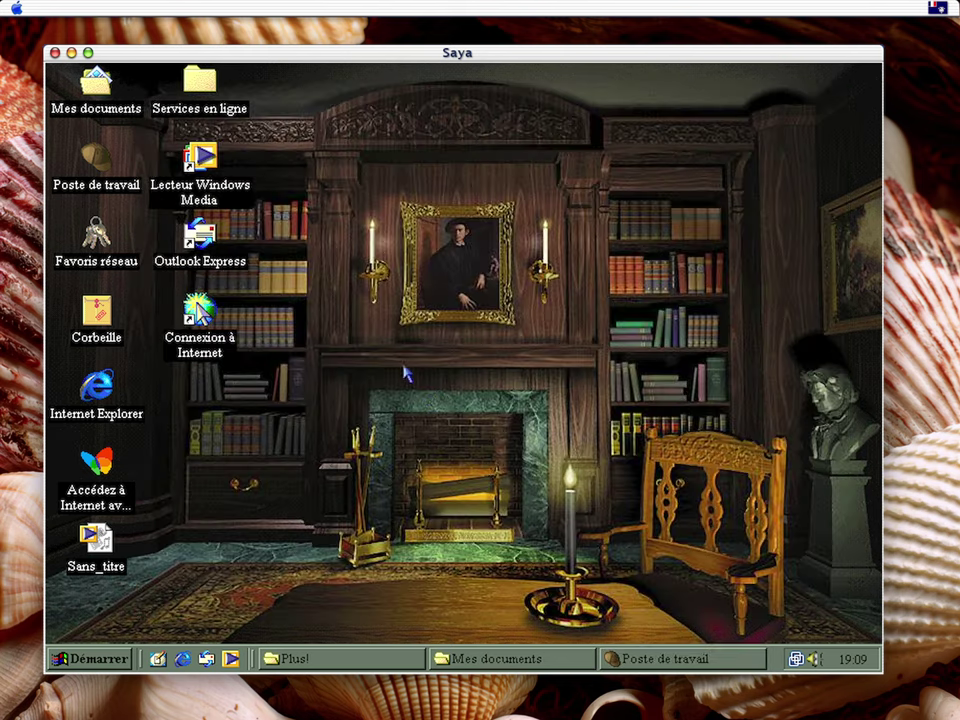
# Open the desktop's screen saver settings and preview the Mystère screen saver in full screen
pyautogui.rightClick(377, 276)
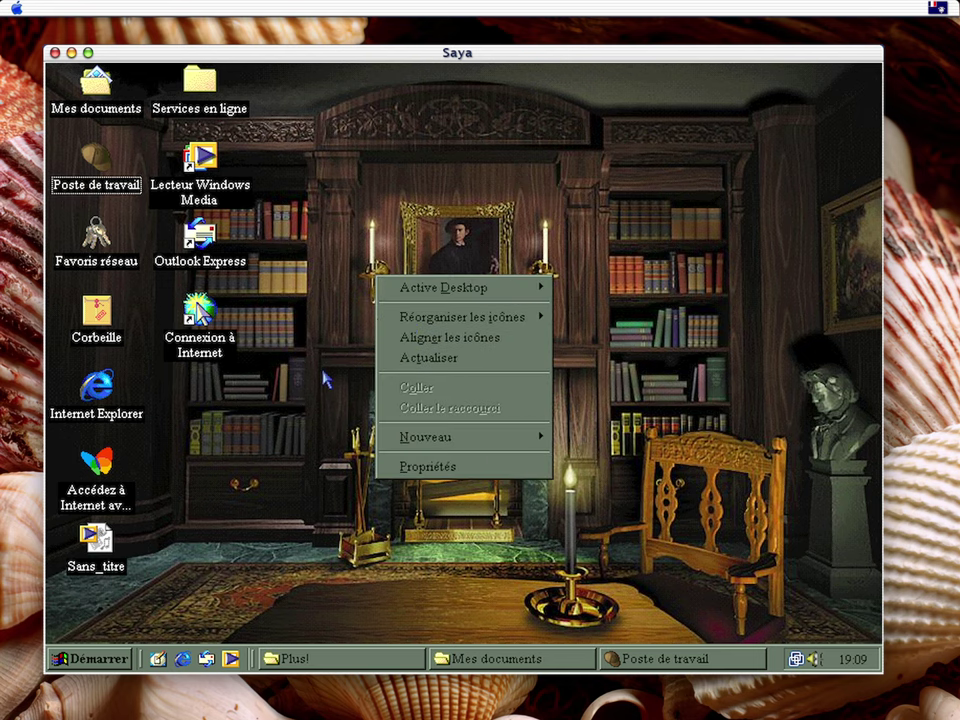
pyautogui.click(503, 468)
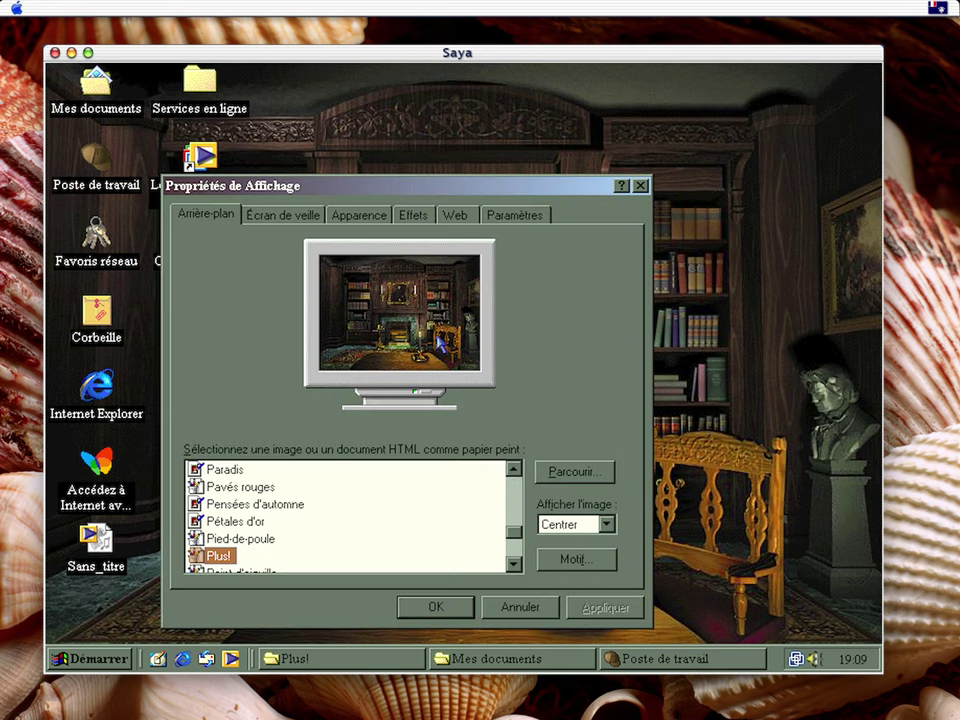
pyautogui.click(283, 215)
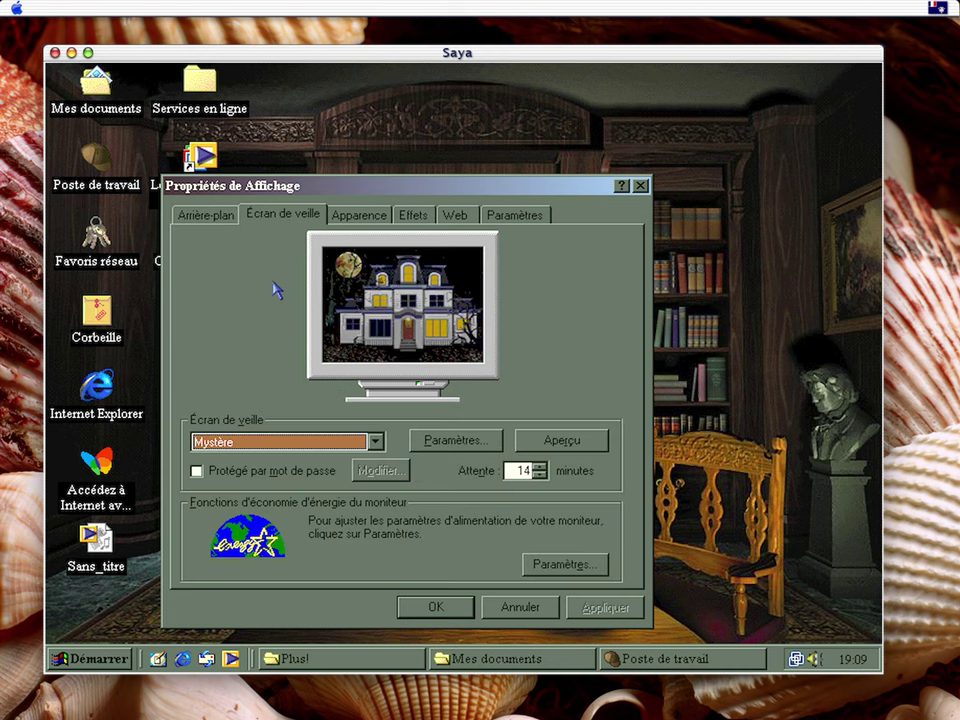
pyautogui.click(541, 442)
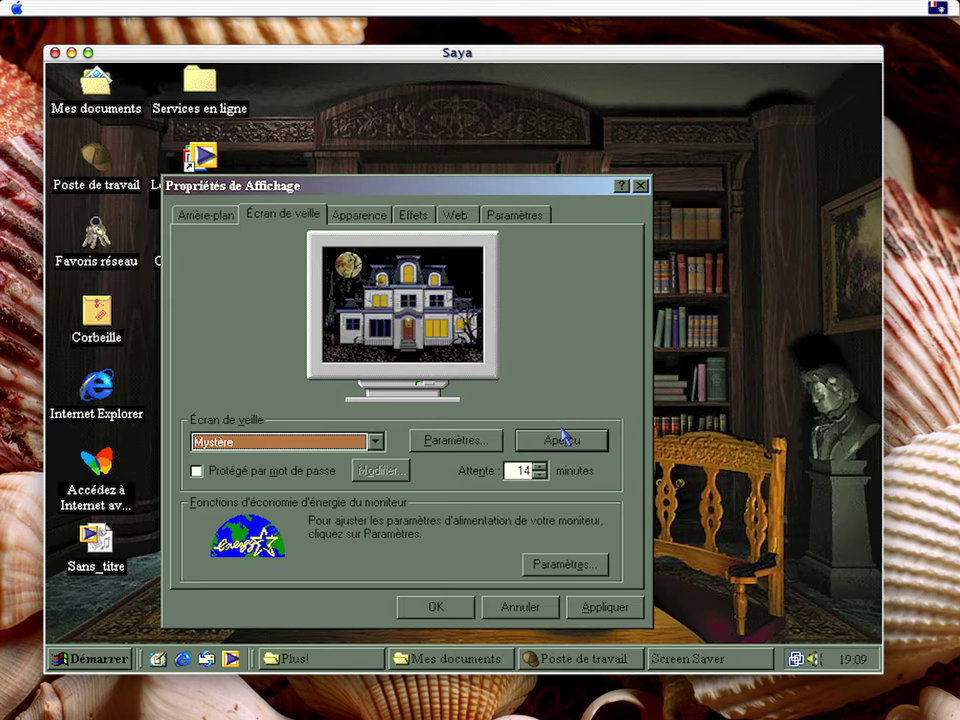
pyautogui.click(563, 440)
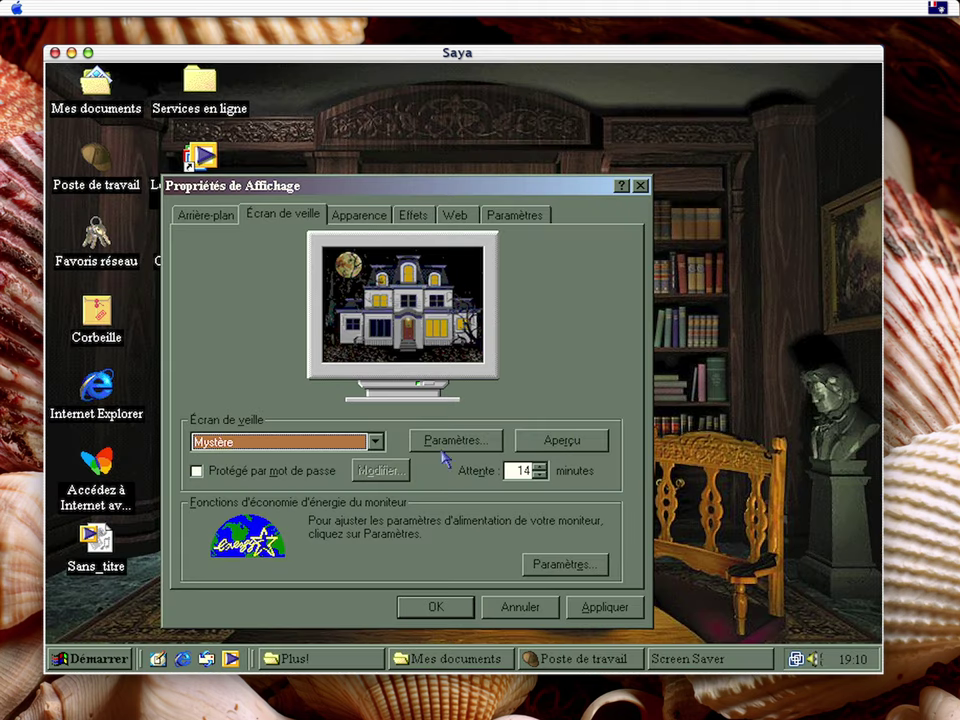
# Try the Voyages screen saver in the small preview, and choose Fonds marins and preview it in full screen
pyautogui.click(373, 442)
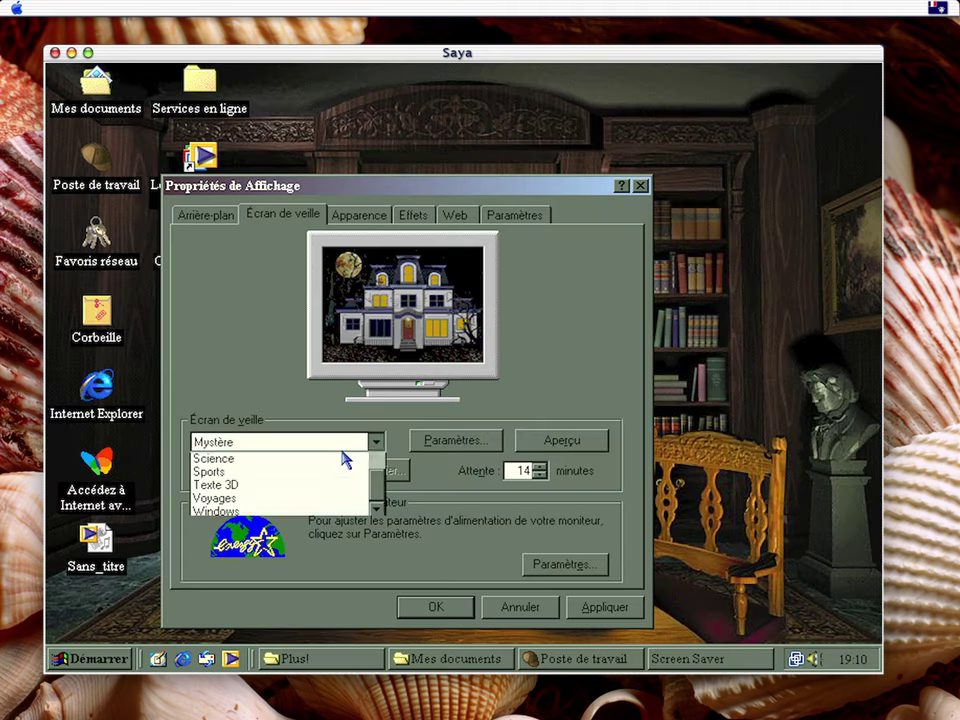
pyautogui.click(258, 553)
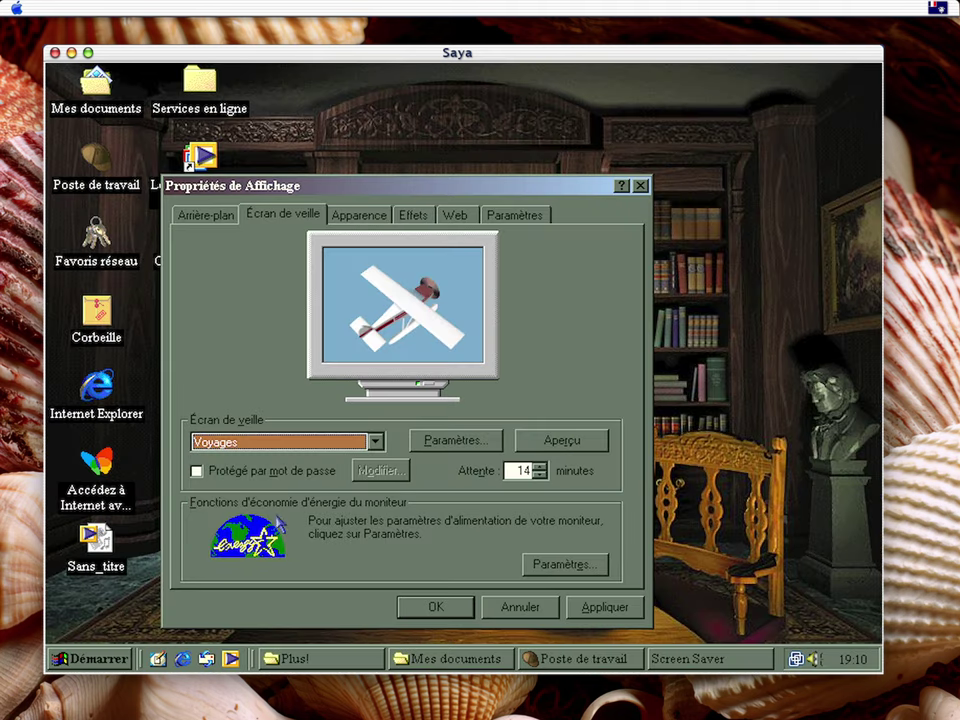
pyautogui.click(300, 442)
pyautogui.scroll(2, 313, 521)
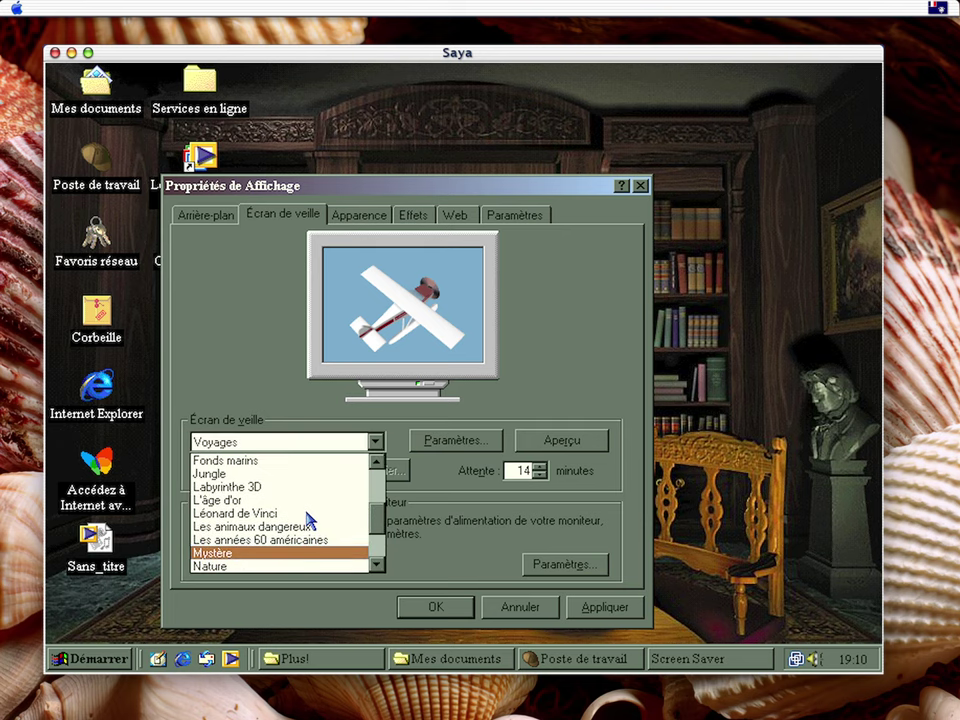
pyautogui.click(273, 462)
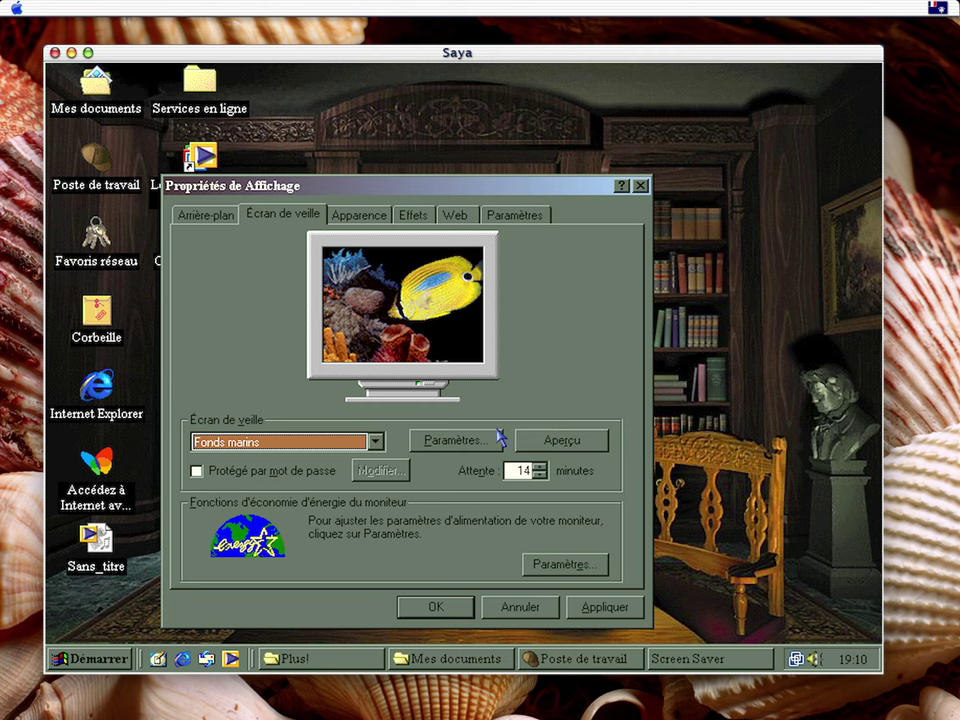
pyautogui.click(589, 440)
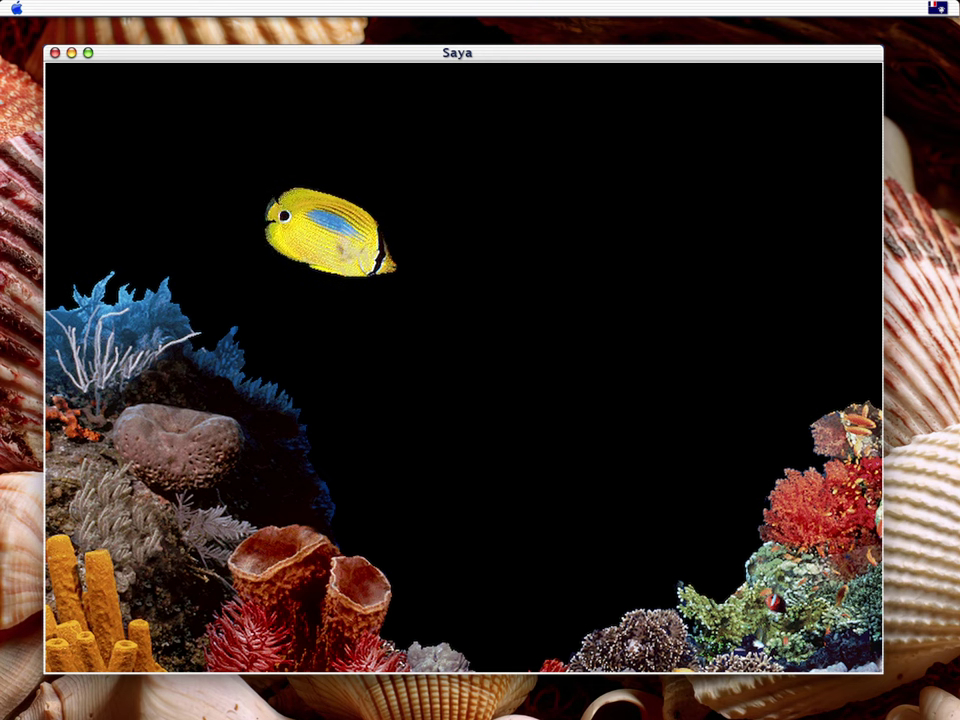
pyautogui.moveTo(588, 440)
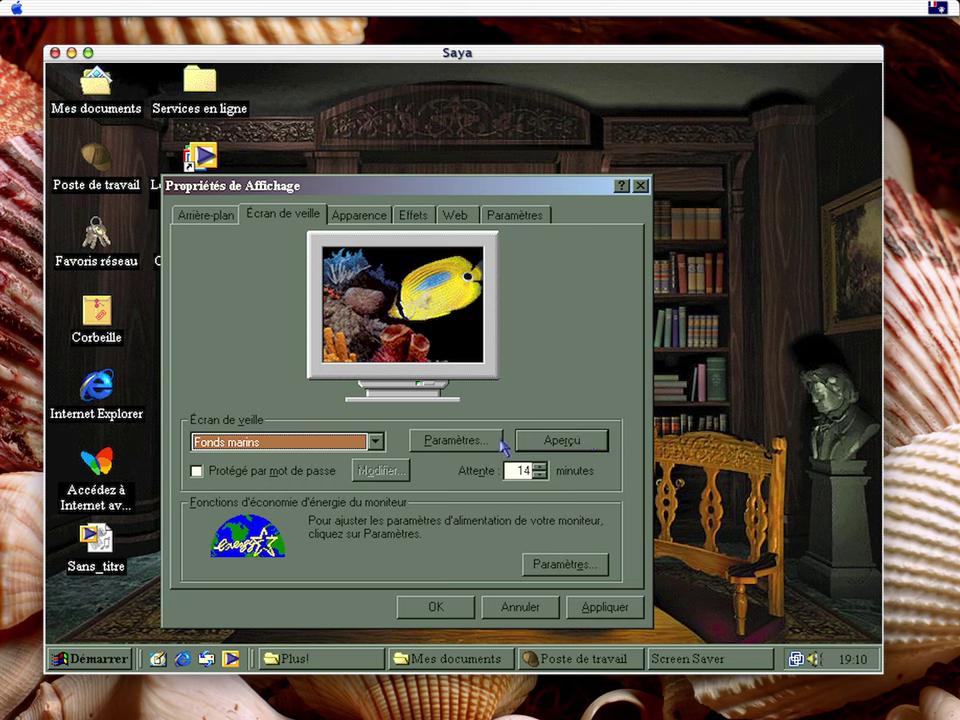
# Try the Fenêtres volantes screen saver in the small preview, and choose Au coeur de l'ordinateur and preview it in full screen
pyautogui.click(326, 441)
pyautogui.scroll(2, 305, 495)
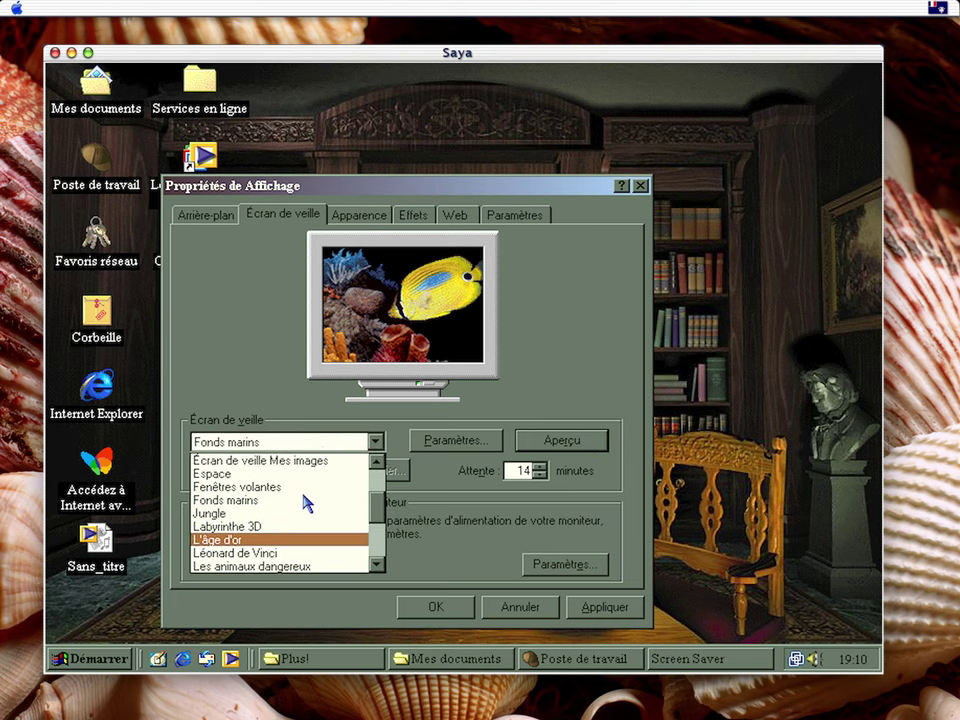
pyautogui.click(297, 489)
pyautogui.click(322, 441)
pyautogui.scroll(2, 321, 482)
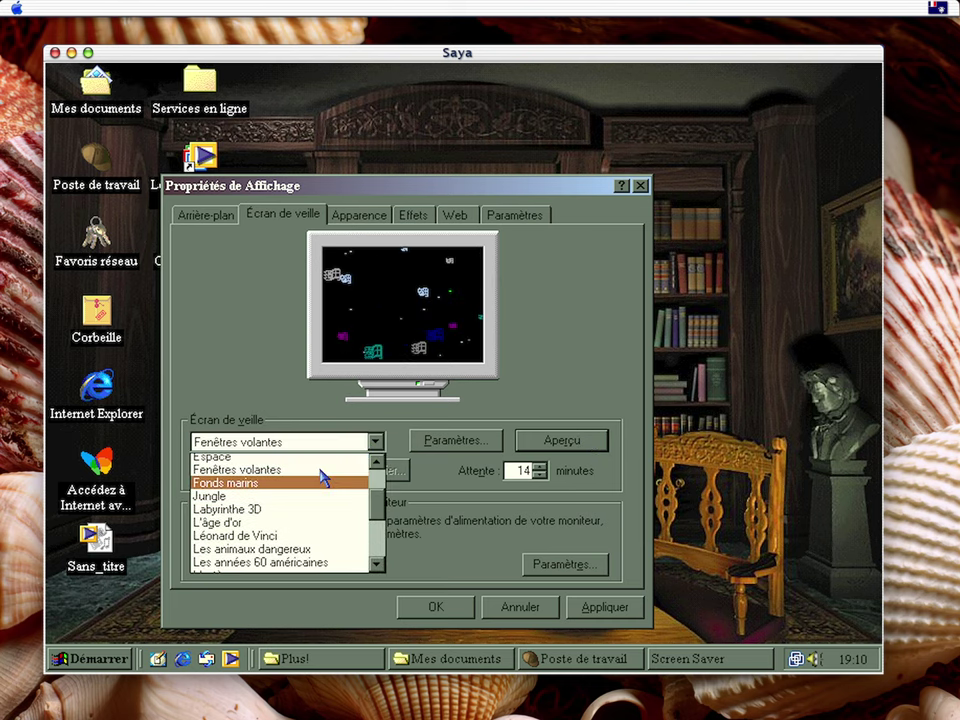
pyautogui.scroll(2, 321, 478)
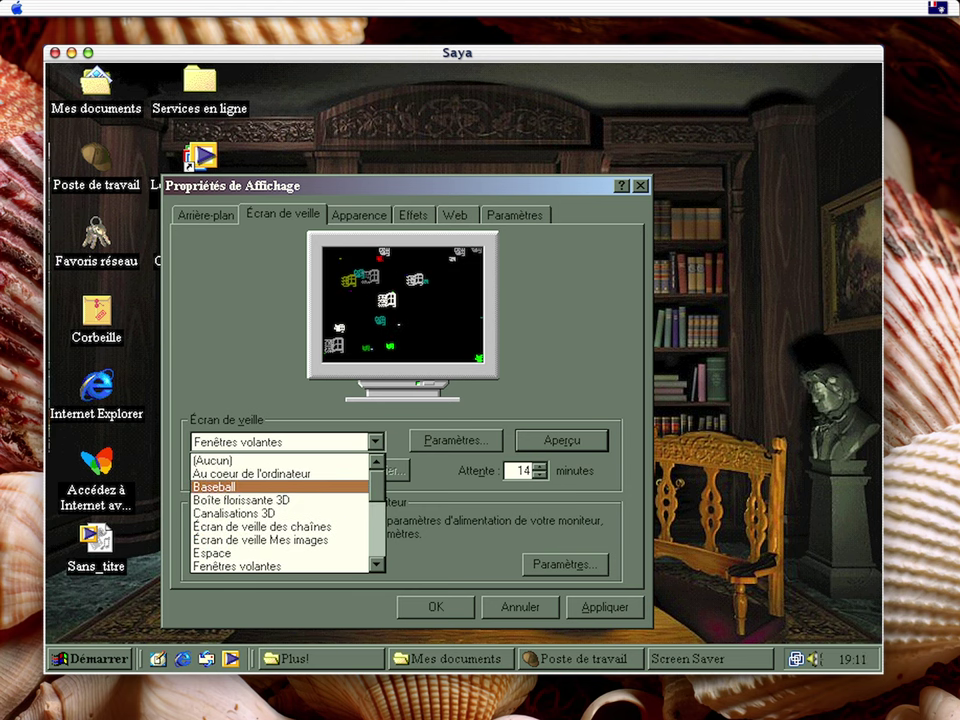
pyautogui.press('Up')
pyautogui.press('Return')
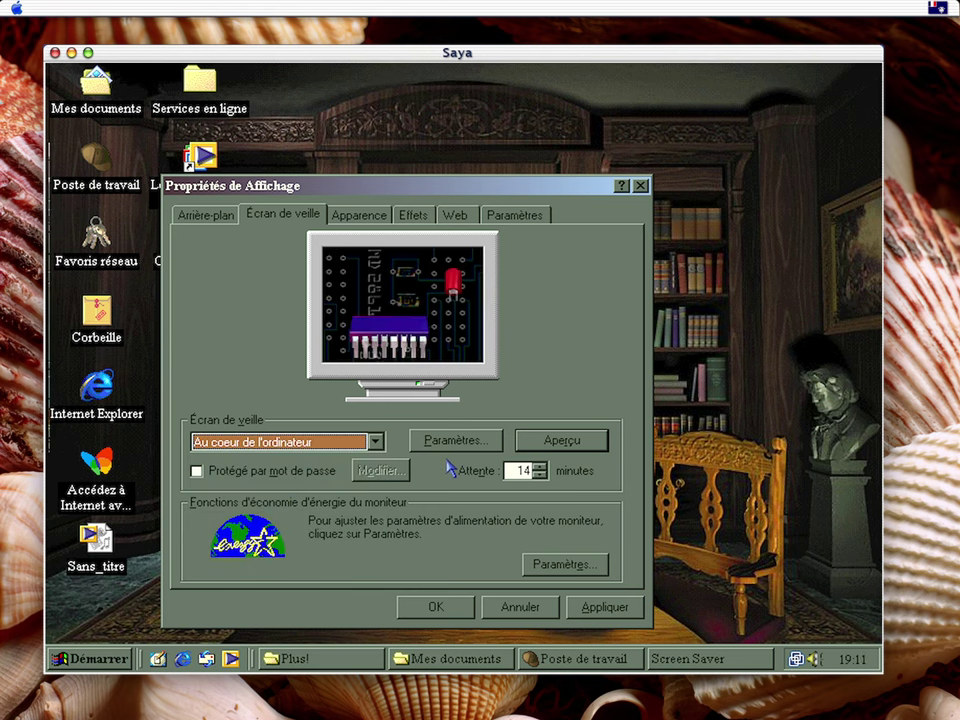
pyautogui.click(564, 444)
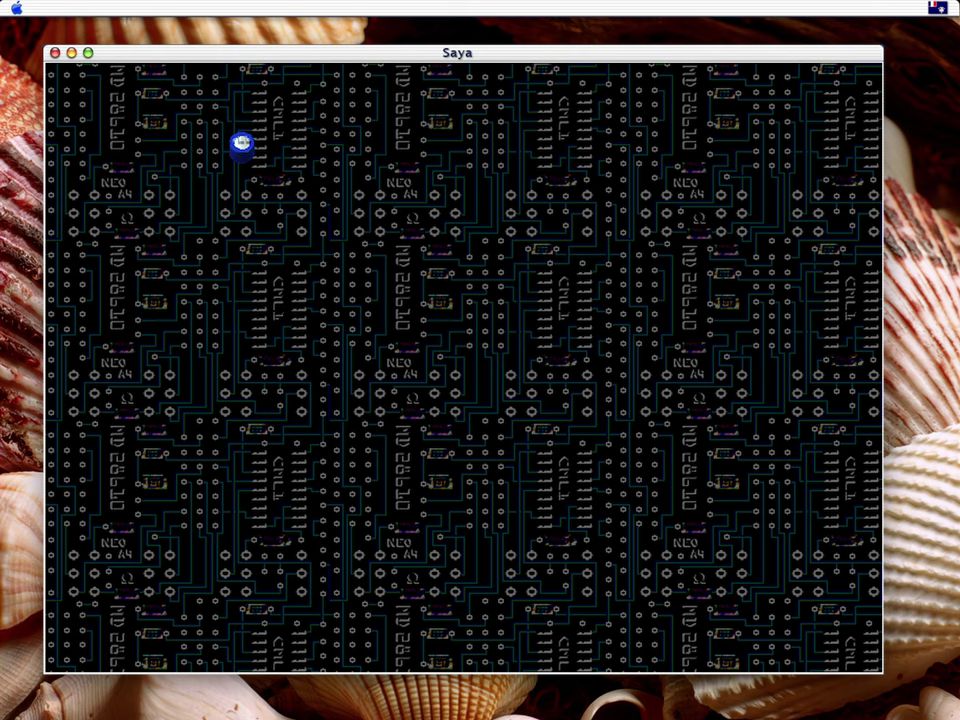
pyautogui.moveTo(567, 455)
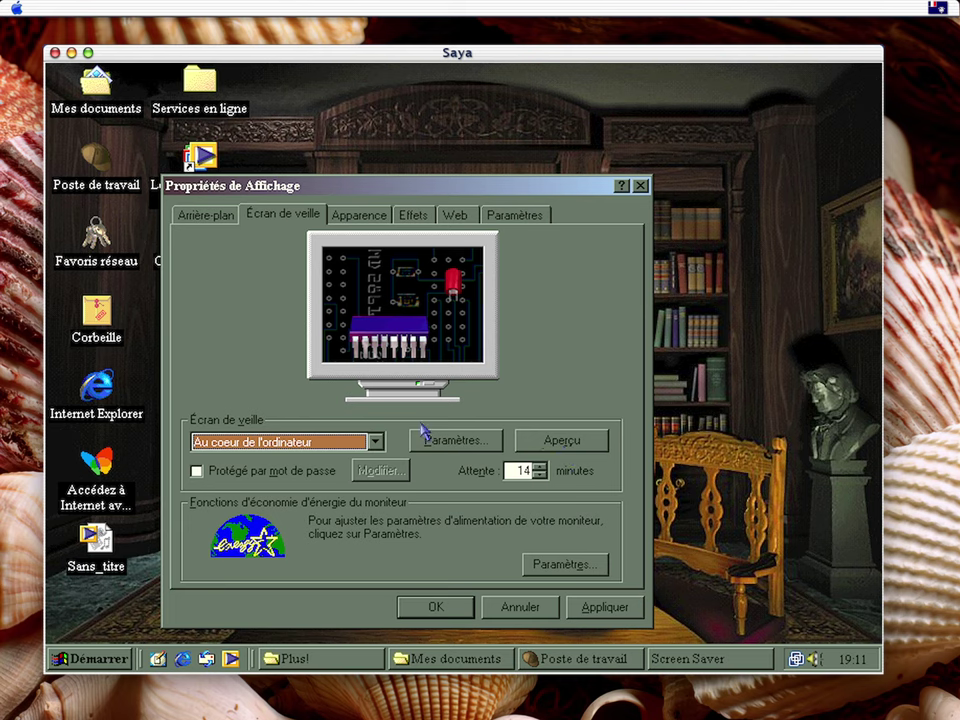
# Choose the Espace screen saver and preview it in full screen
pyautogui.click(374, 442)
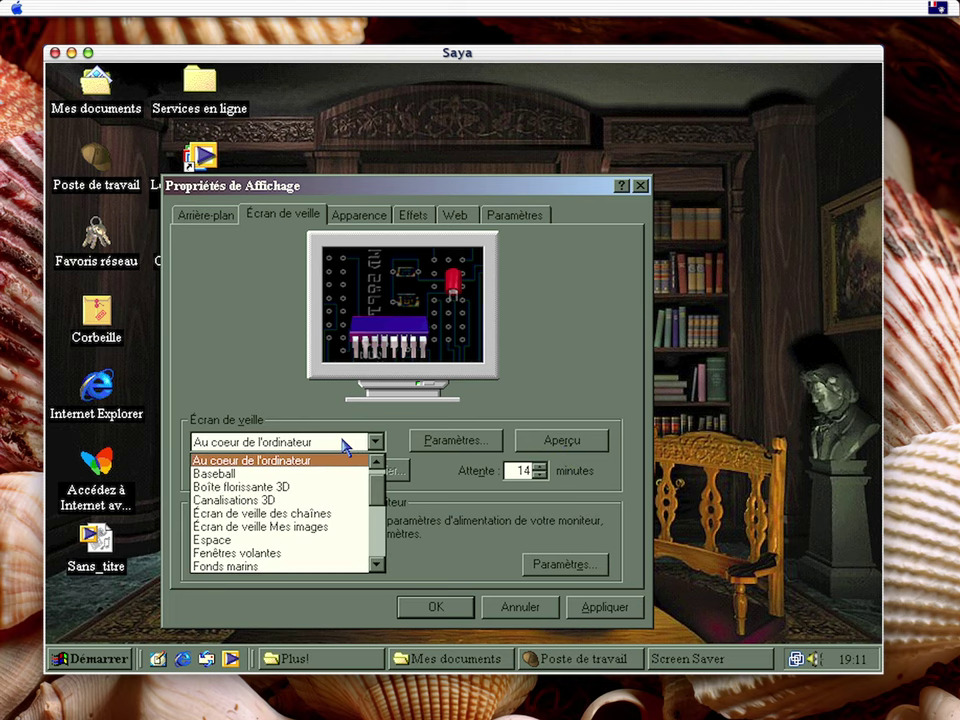
pyautogui.scroll(-1, 300, 500)
pyautogui.click(300, 504)
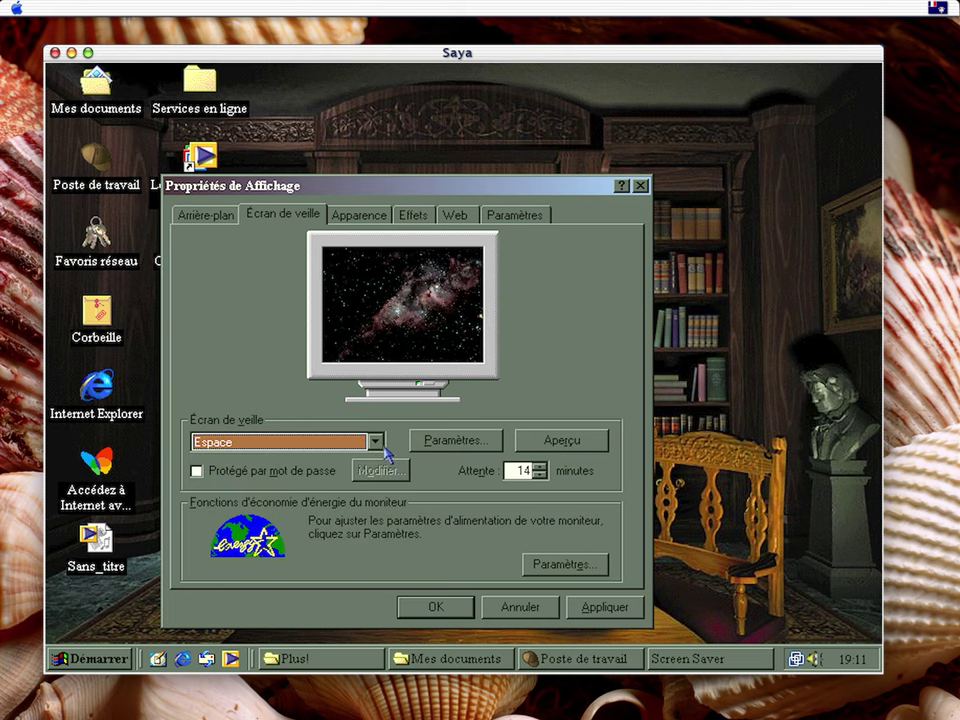
pyautogui.click(516, 446)
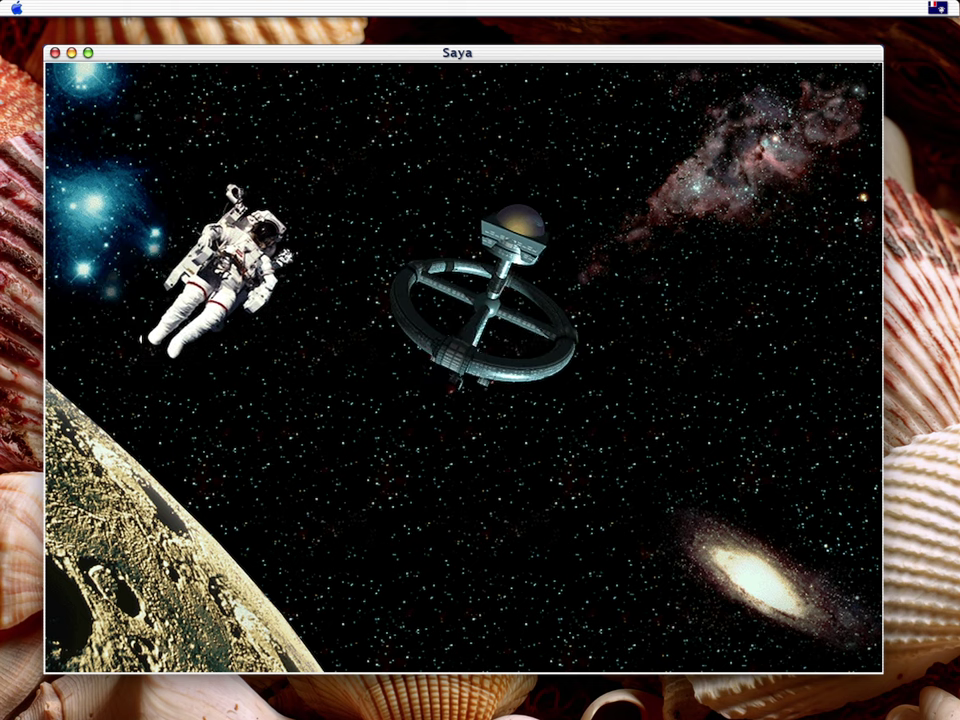
pyautogui.moveTo(586, 452)
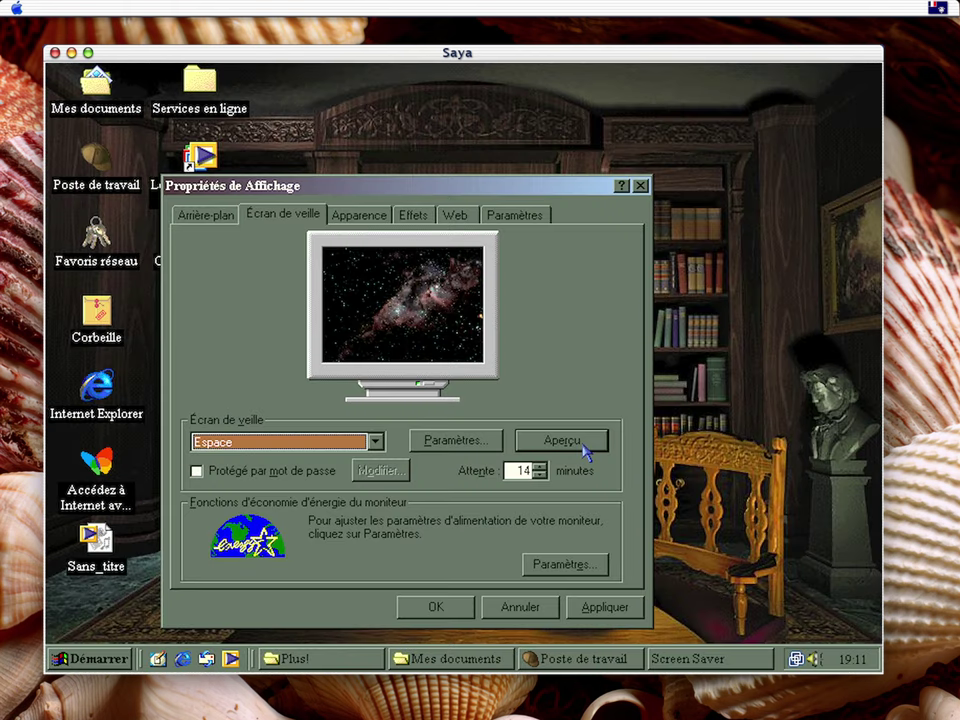
# Try the Labyrinthe 3D and L'âge d'or screen savers in the small monitor preview
pyautogui.click(305, 443)
pyautogui.scroll(-1, 302, 529)
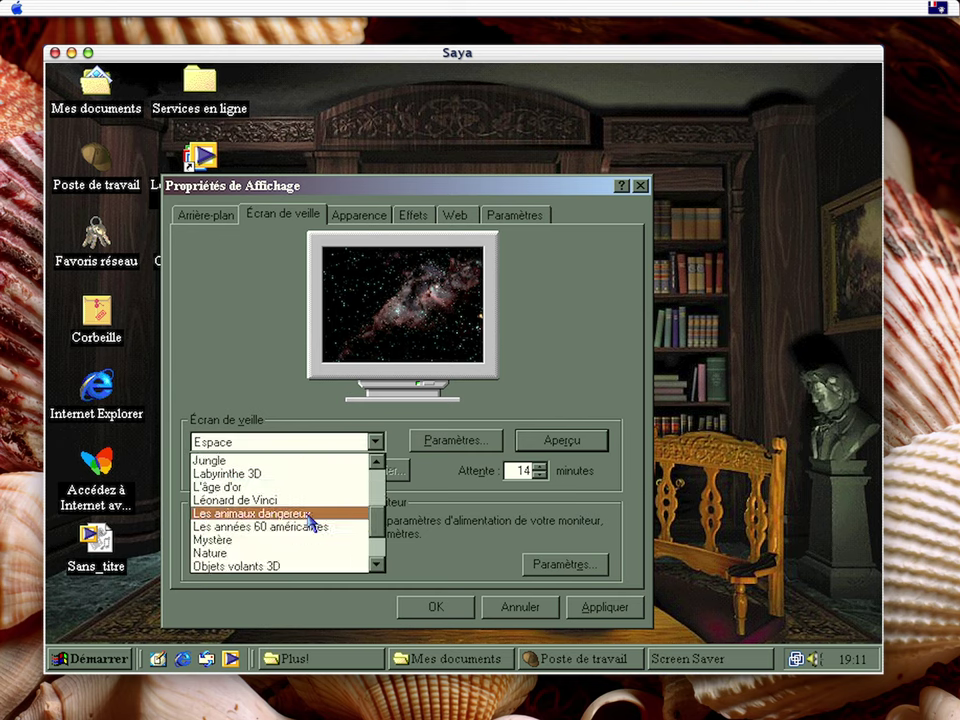
pyautogui.click(321, 474)
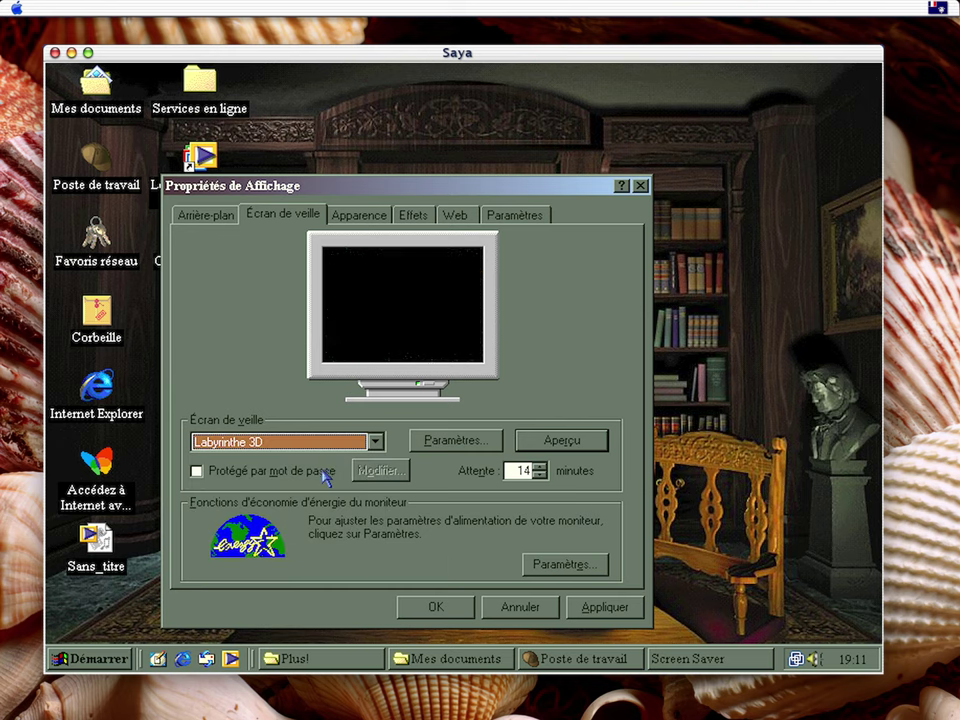
pyautogui.click(333, 441)
pyautogui.click(309, 474)
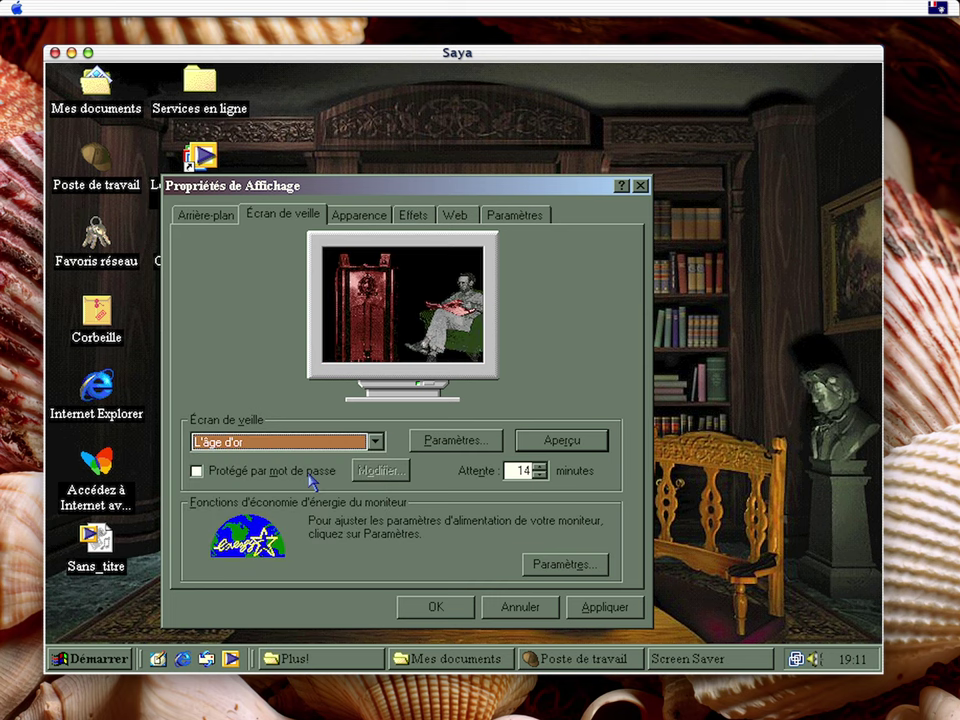
# Select the Windows screen saver and preview it in full screen
pyautogui.click(327, 447)
pyautogui.scroll(-1, 312, 506)
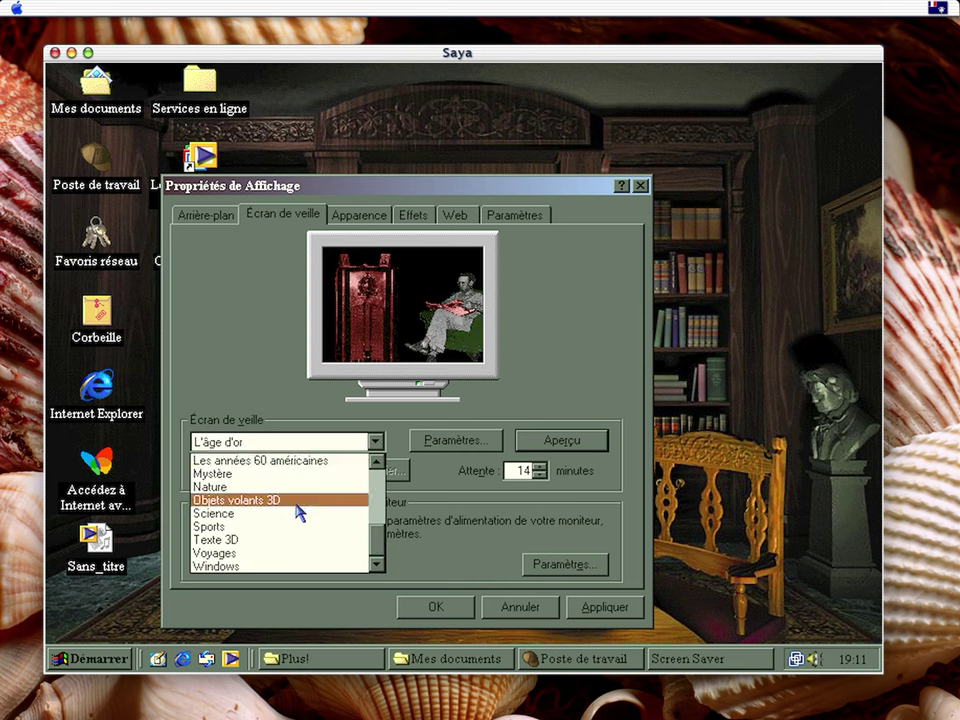
pyautogui.click(272, 566)
pyautogui.click(279, 441)
pyautogui.click(300, 442)
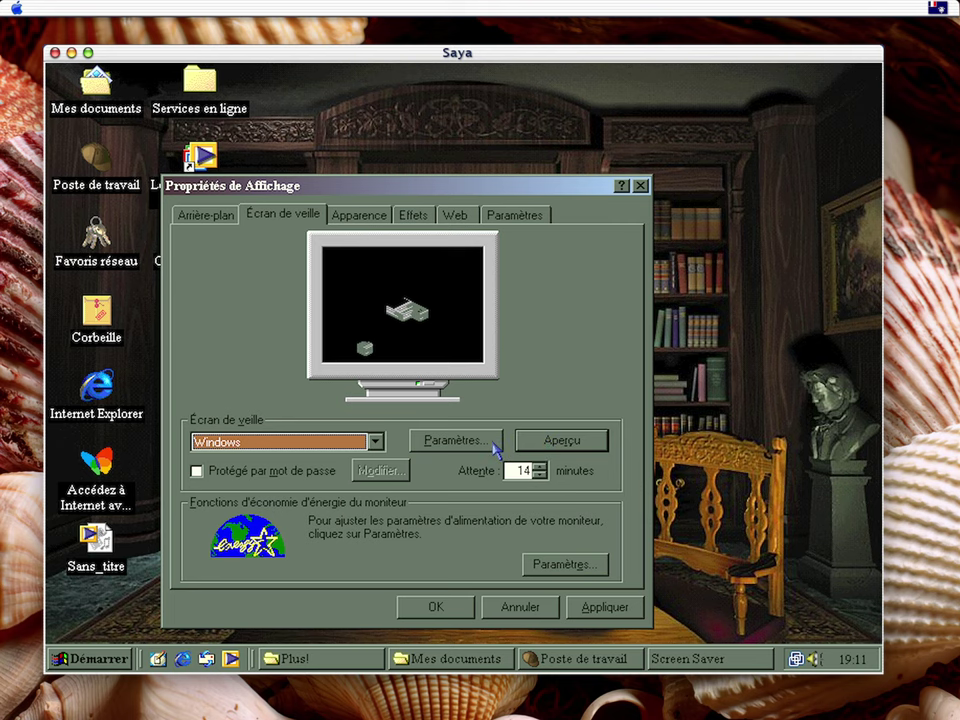
pyautogui.click(561, 441)
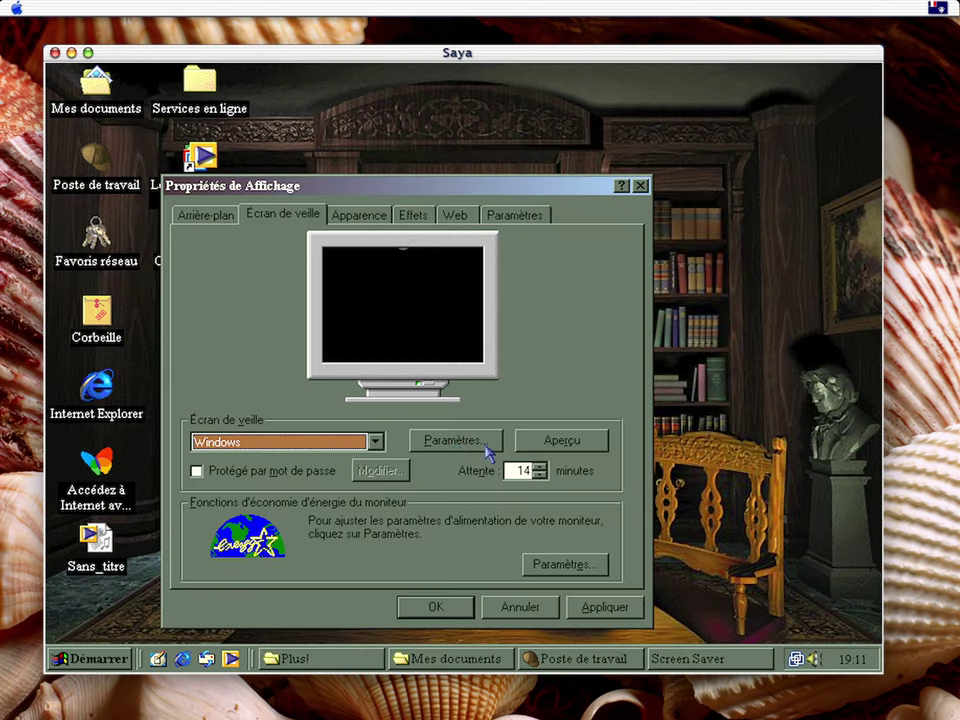
# Set the Windows screen saver's block size to Minuscules, enable Utiliser papier peint, and preview it in full screen
pyautogui.click(432, 447)
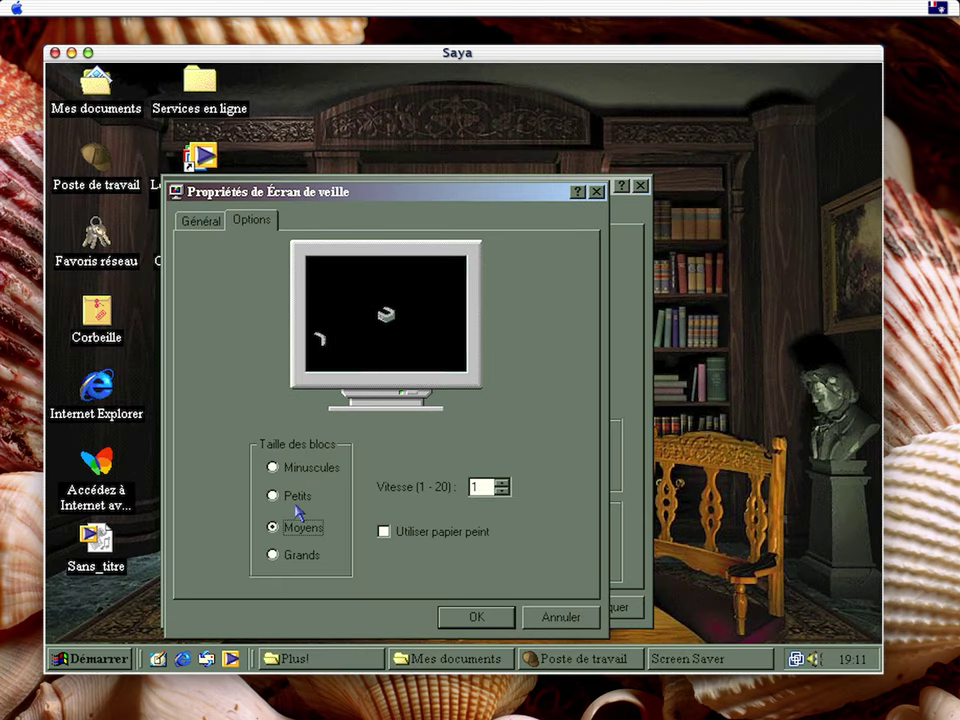
pyautogui.click(300, 469)
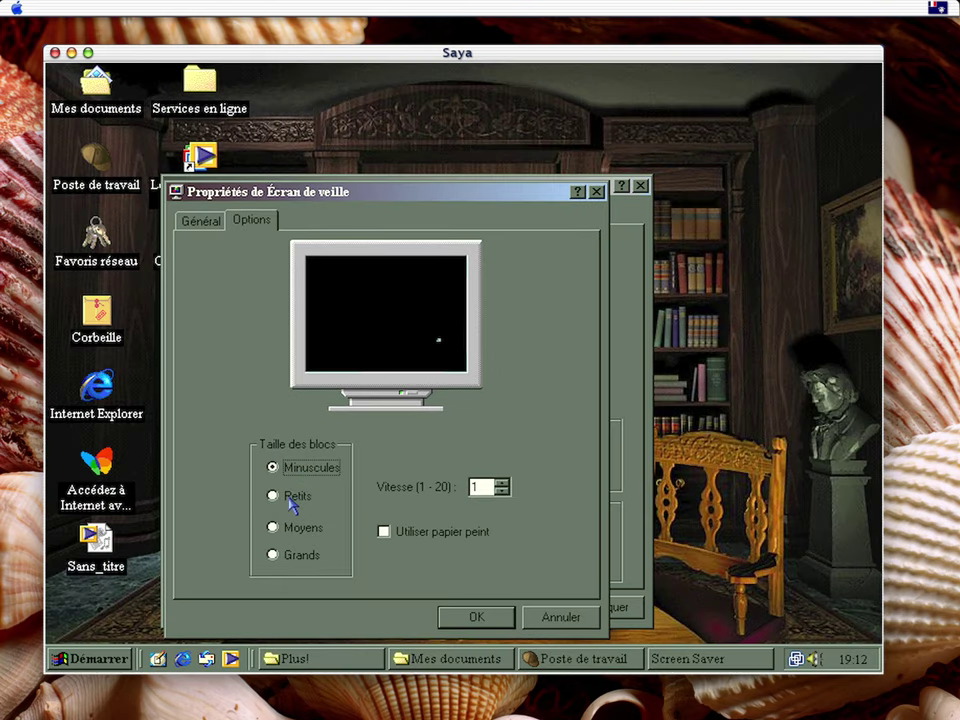
pyautogui.click(467, 533)
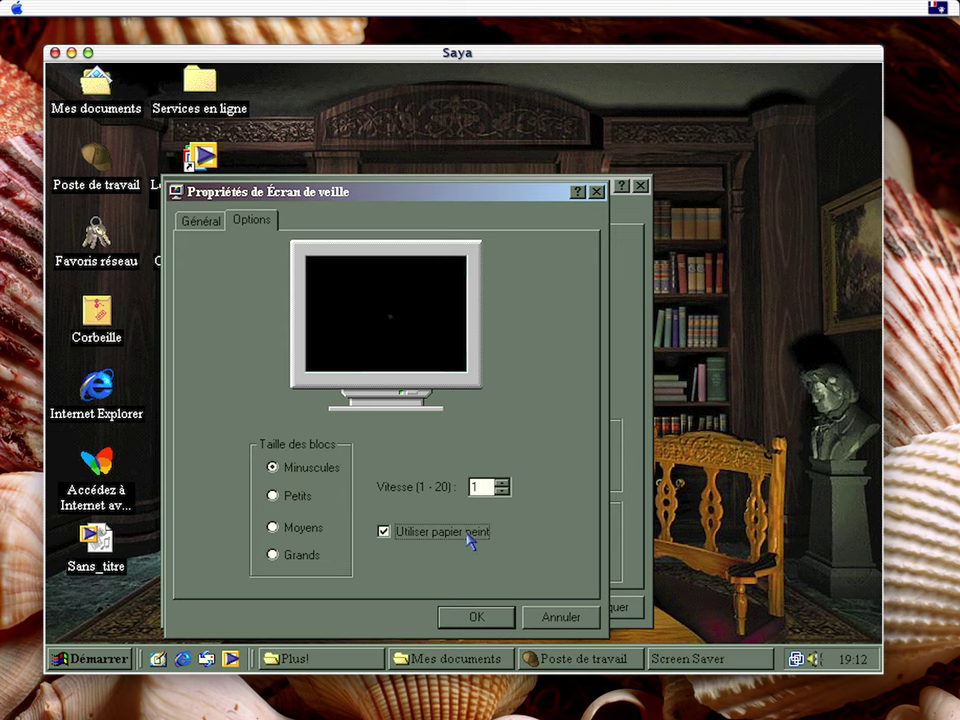
pyautogui.click(484, 619)
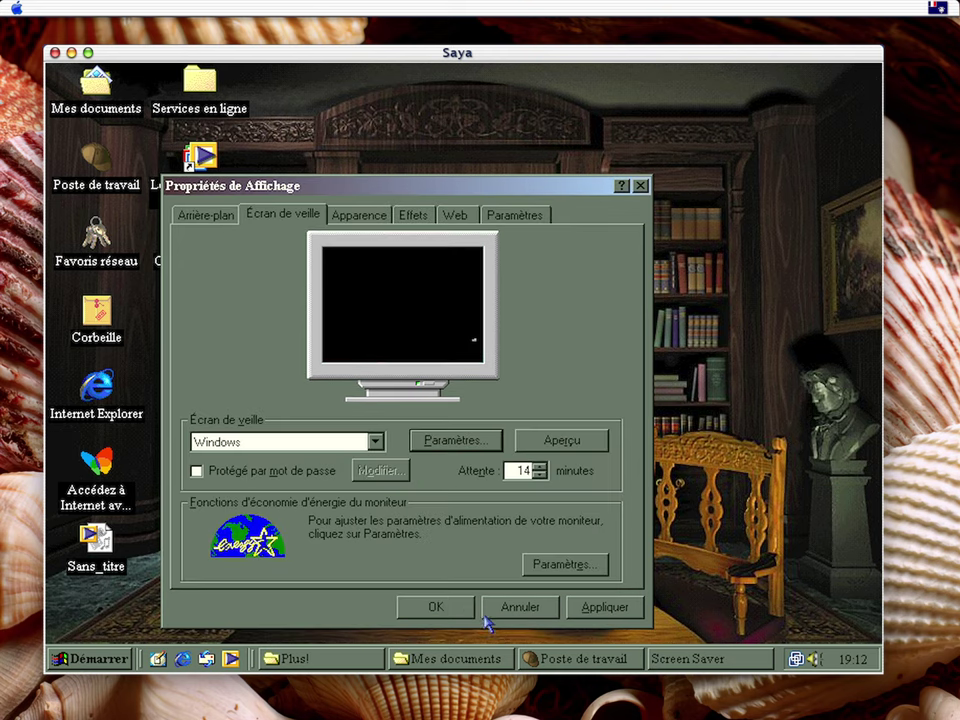
pyautogui.click(541, 451)
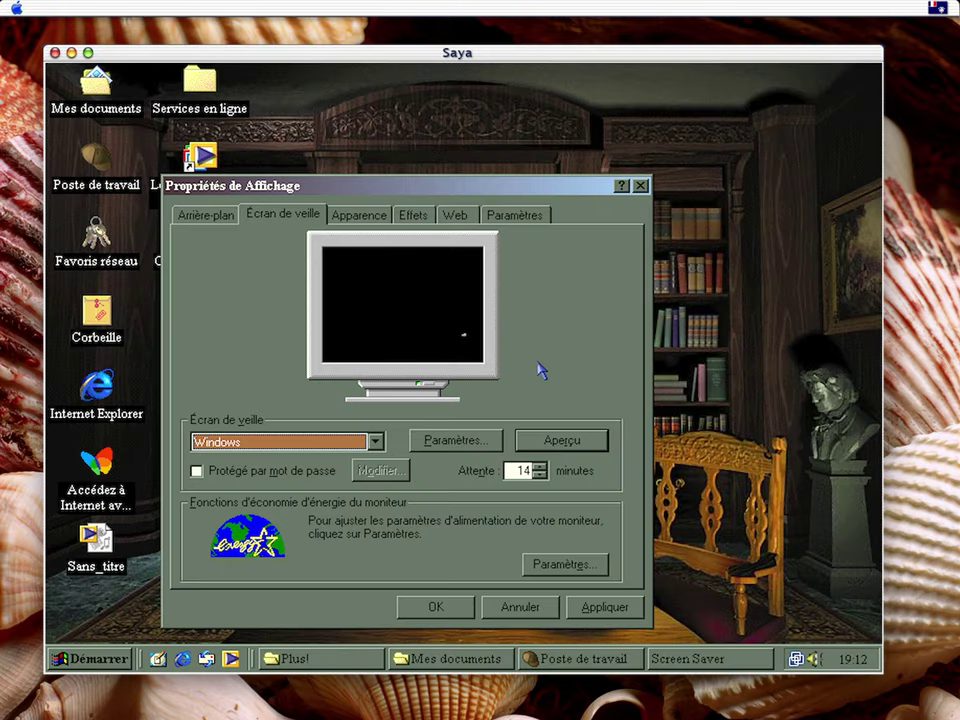
# Try the L'âge d'or screen saver in the small monitor preview
pyautogui.click(358, 442)
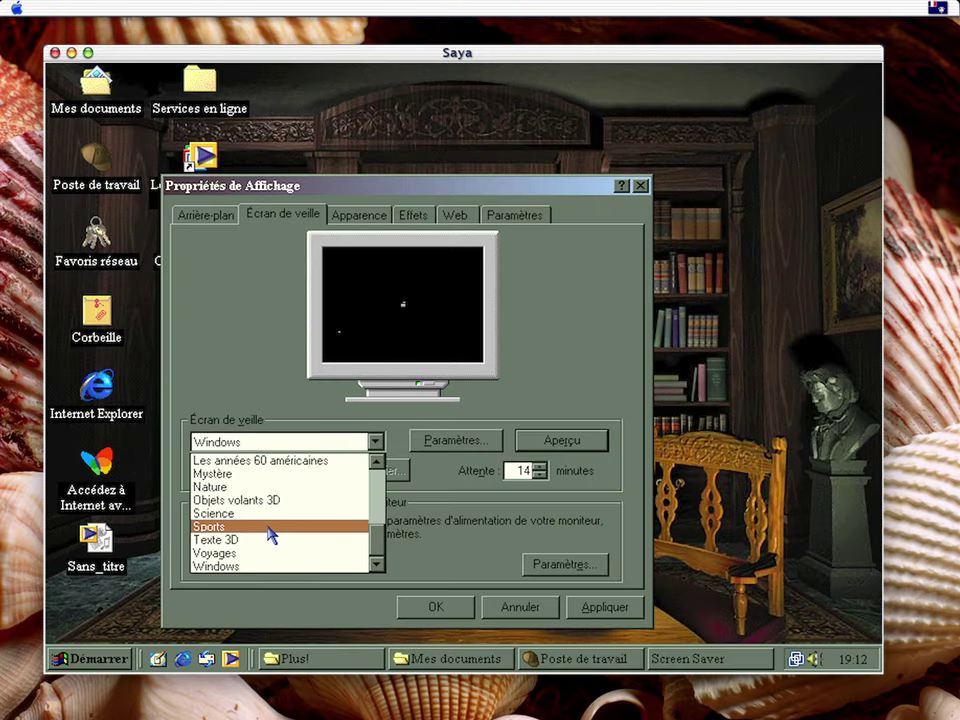
pyautogui.scroll(2, 285, 528)
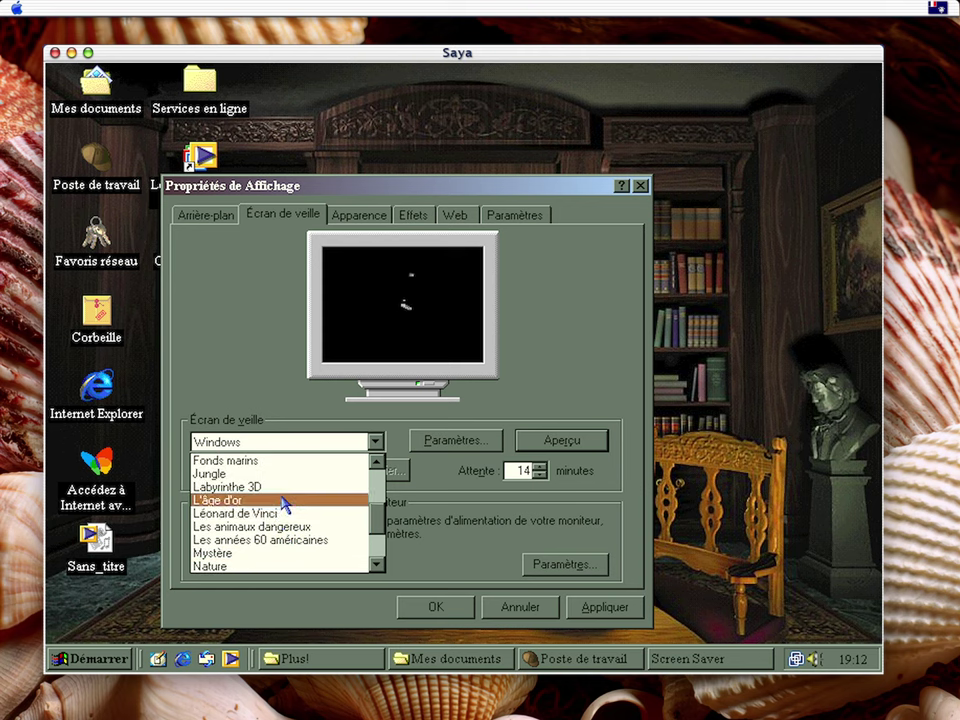
pyautogui.click(285, 500)
# Choose the Baseball screen saver and preview it in full screen
pyautogui.click(352, 441)
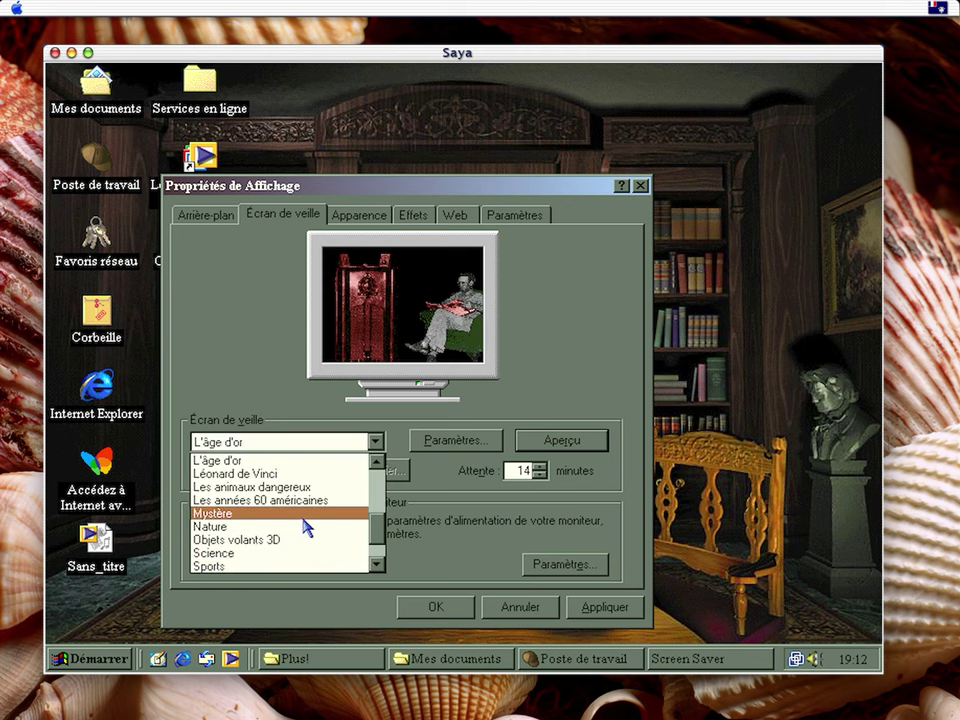
pyautogui.scroll(1, 305, 527)
pyautogui.scroll(3, 307, 522)
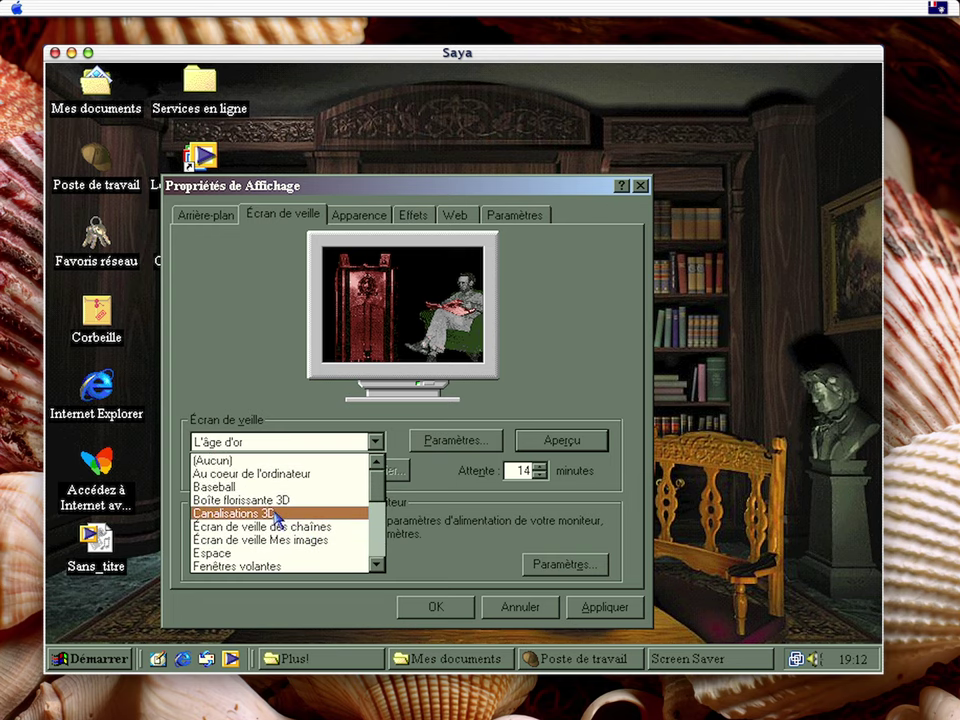
pyautogui.click(259, 492)
pyautogui.click(590, 448)
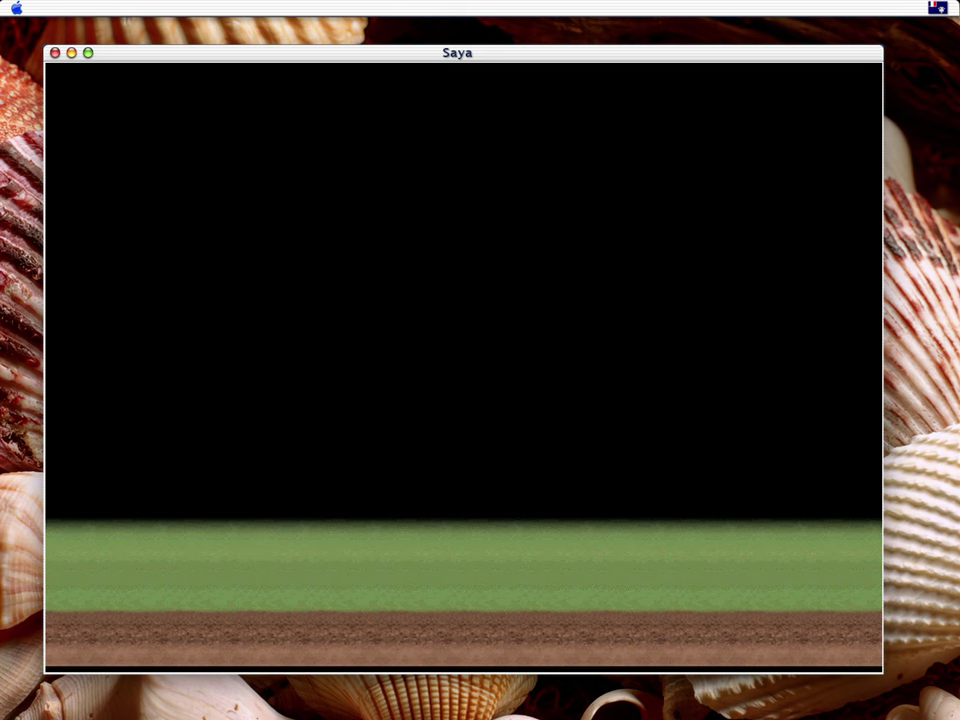
pyautogui.click(590, 452)
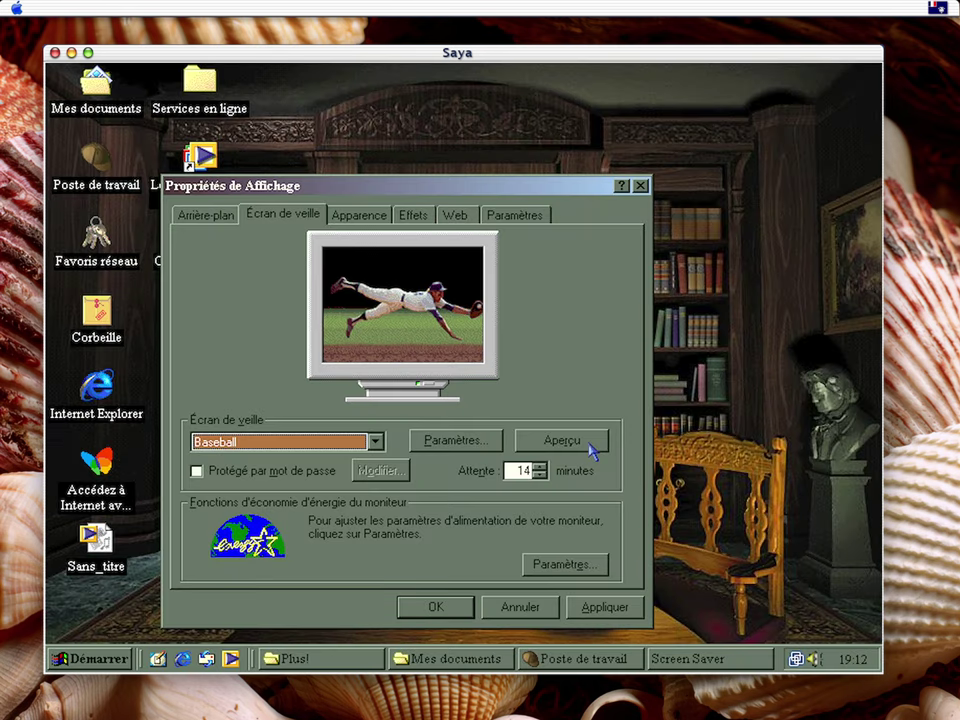
# Try the Ardoise appearance scheme, and choose and apply the Windows Standard scheme
pyautogui.click(360, 215)
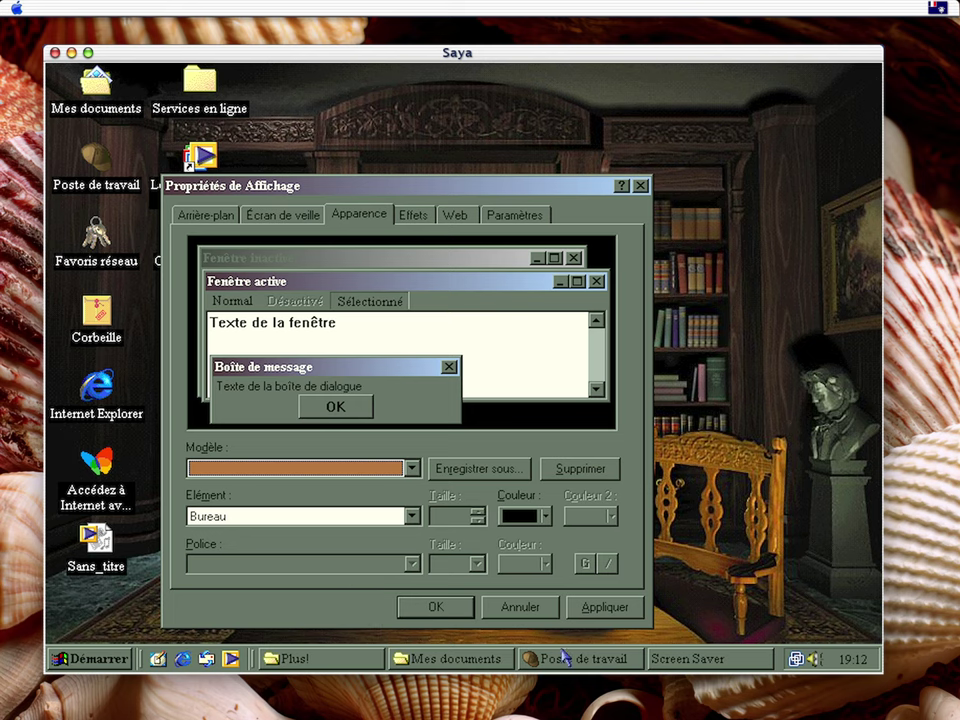
pyautogui.click(300, 468)
pyautogui.click(289, 486)
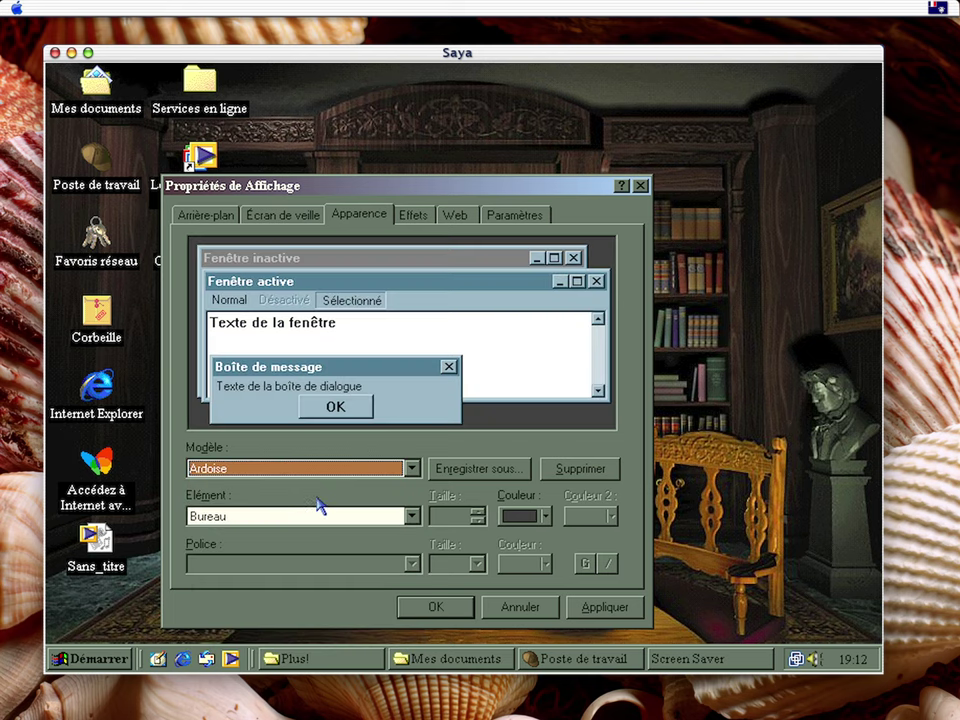
pyautogui.click(318, 468)
pyautogui.scroll(-5, 326, 506)
pyautogui.click(300, 671)
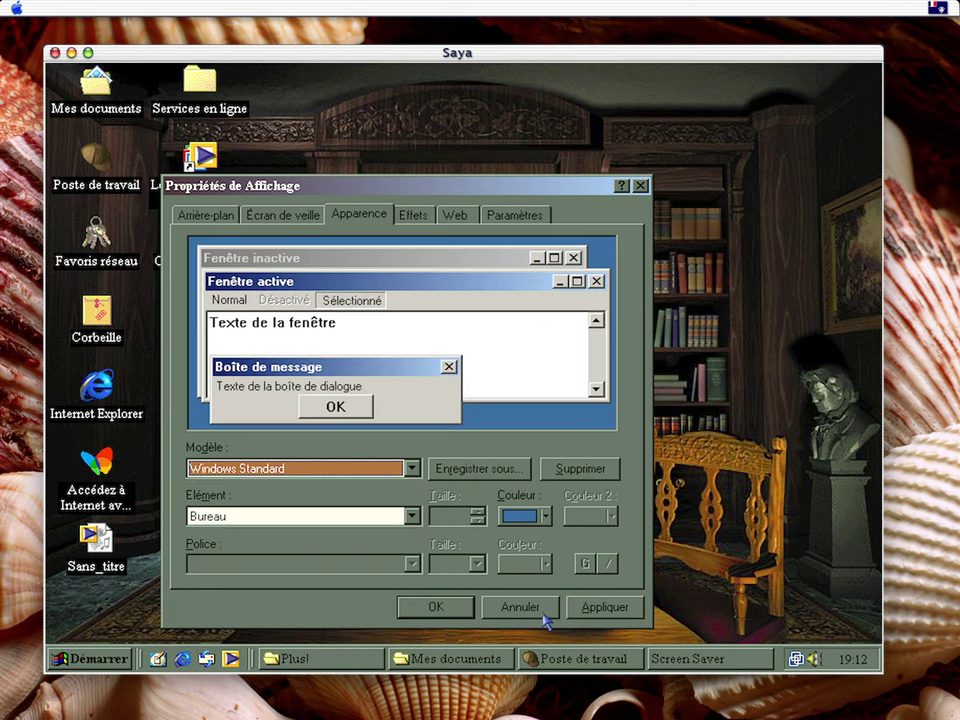
pyautogui.click(612, 608)
# Review the screen saver page and the colour and resolution settings, and close the display properties
pyautogui.click(272, 216)
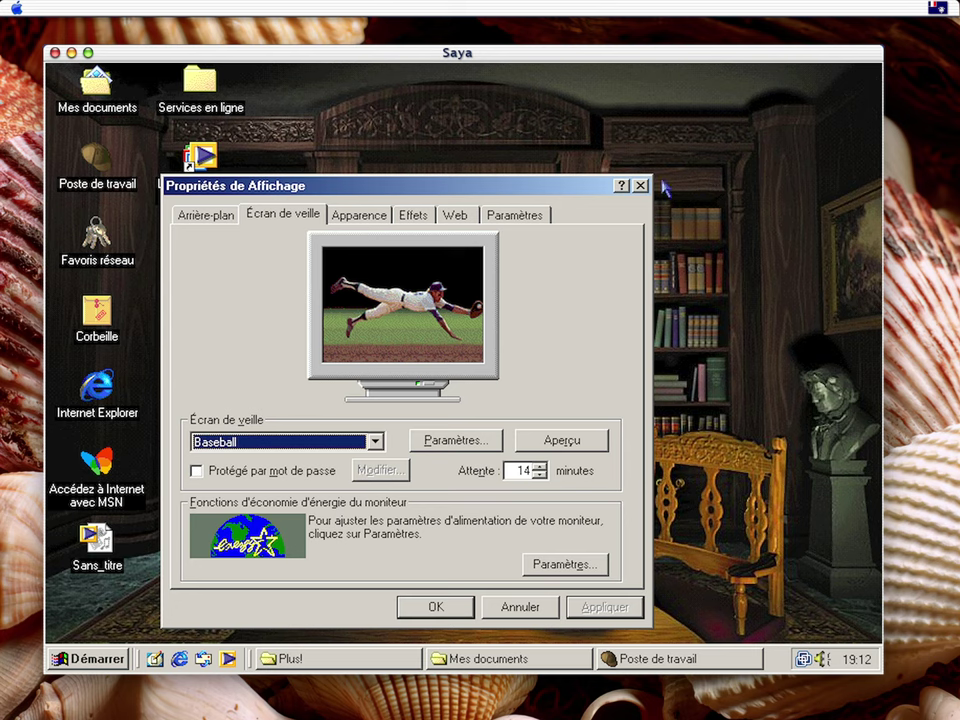
pyautogui.click(522, 215)
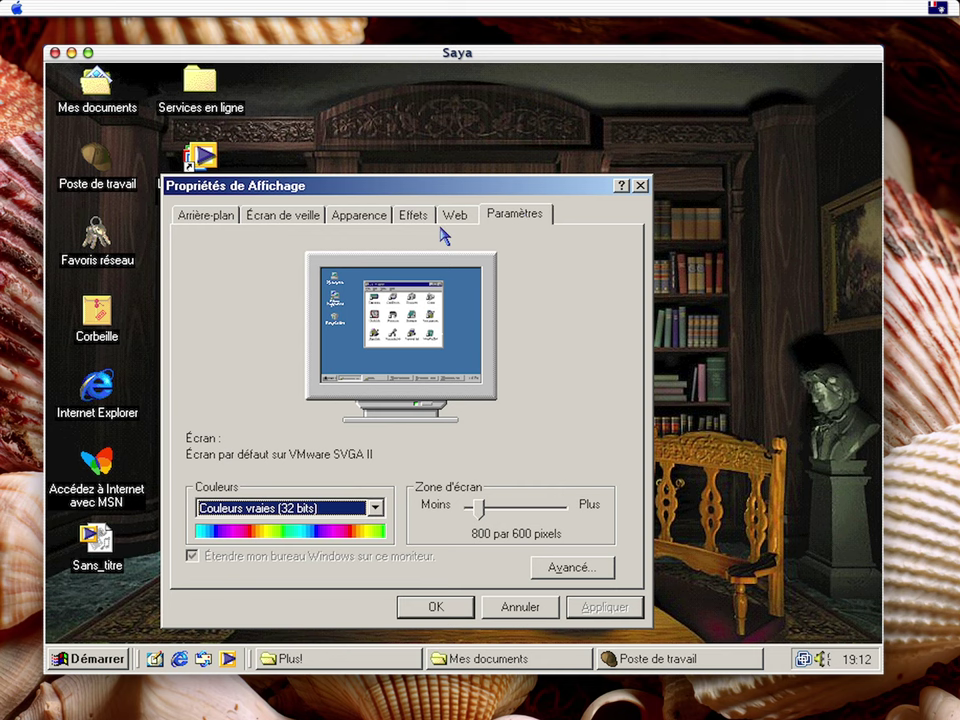
pyautogui.click(639, 185)
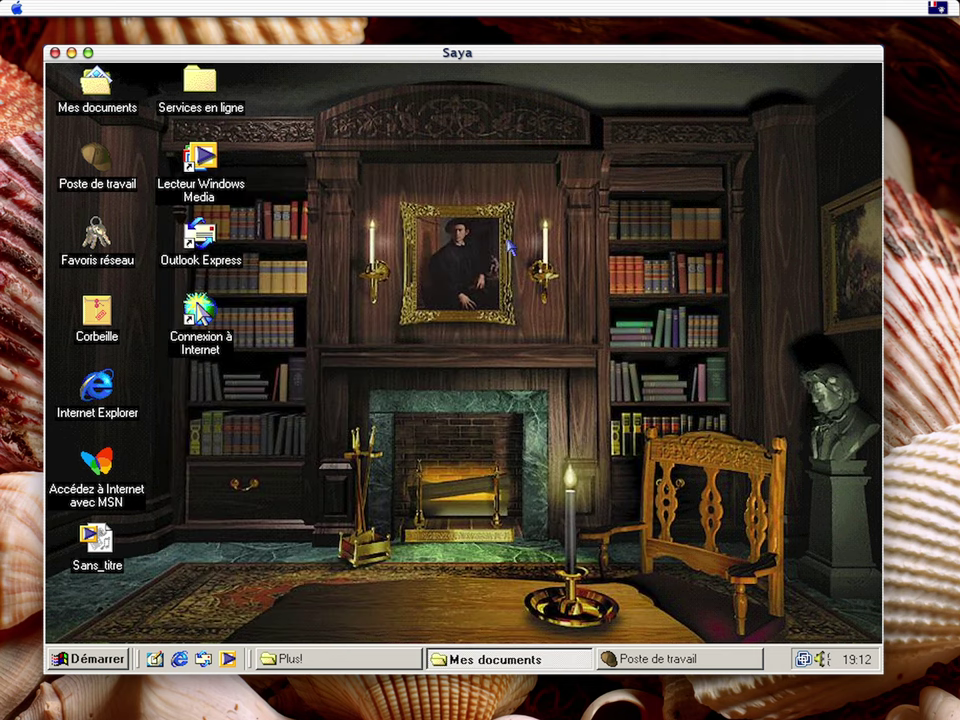
pyautogui.rightClick(431, 333)
pyautogui.click(415, 263)
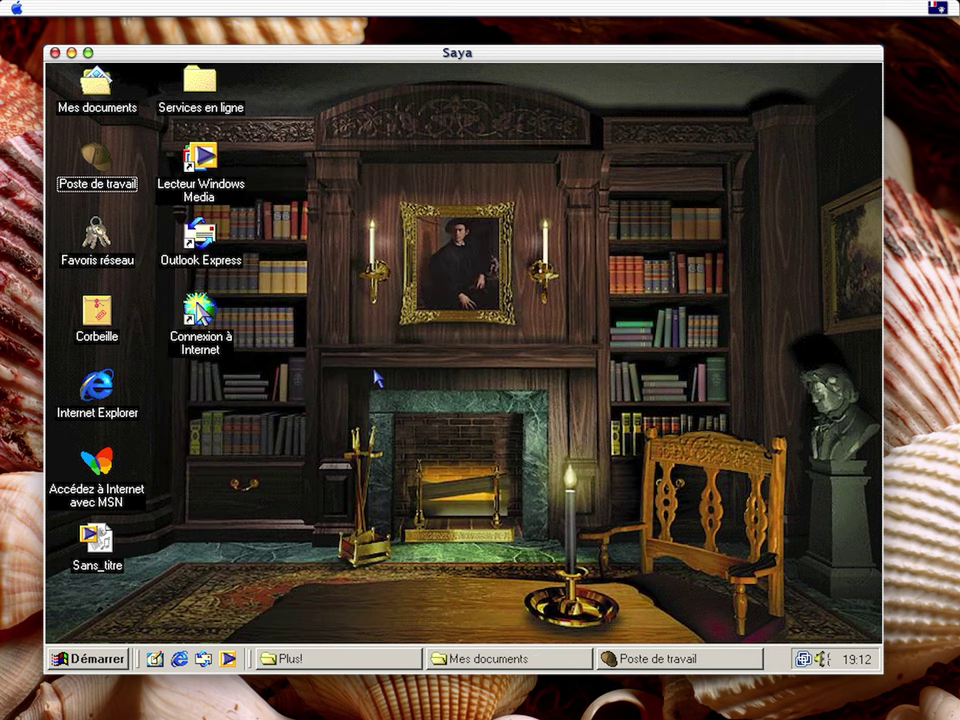
pyautogui.rightClick(375, 369)
pyautogui.rightClick(430, 278)
pyautogui.click(319, 370)
# Open the Corbeille and Favoris réseau windows in turn to view their contents, closing each one
pyautogui.doubleClick(114, 328)
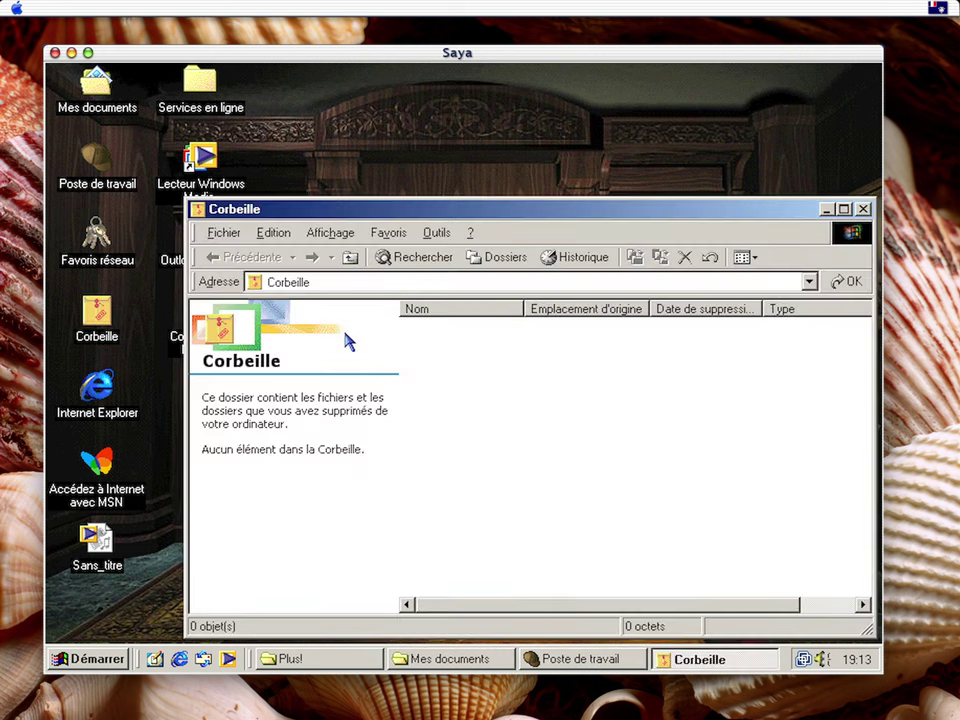
pyautogui.click(862, 210)
pyautogui.click(100, 660)
pyautogui.click(396, 336)
pyautogui.doubleClick(100, 255)
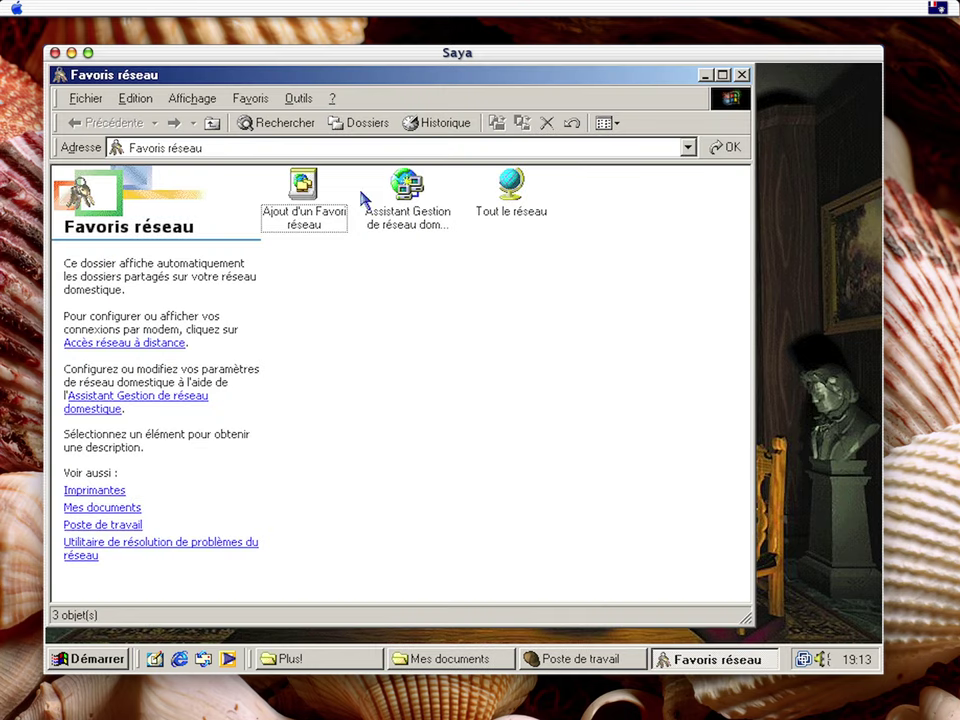
pyautogui.click(743, 74)
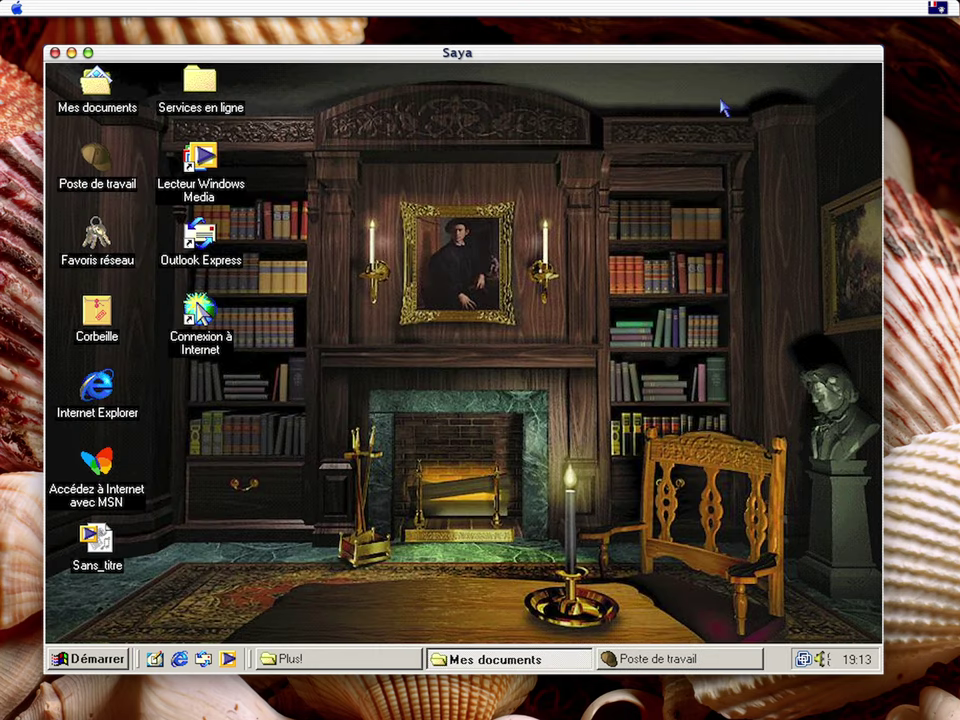
# Launch the Présentation de Windows Millennium Edition from the Divertissement accessories
pyautogui.click(88, 658)
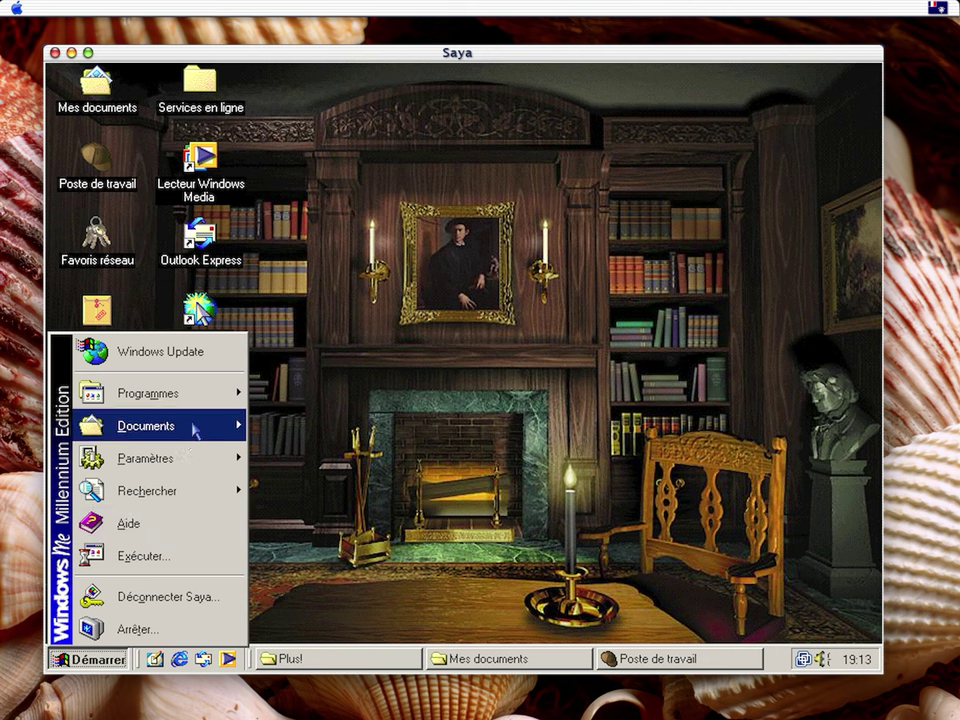
pyautogui.moveTo(204, 403)
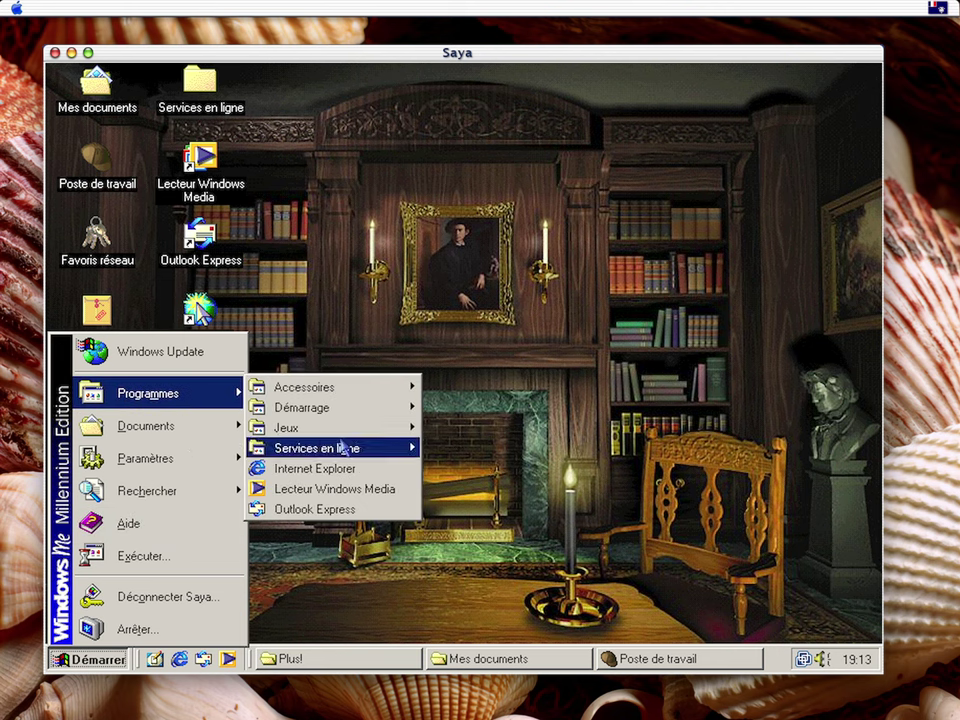
pyautogui.moveTo(370, 430)
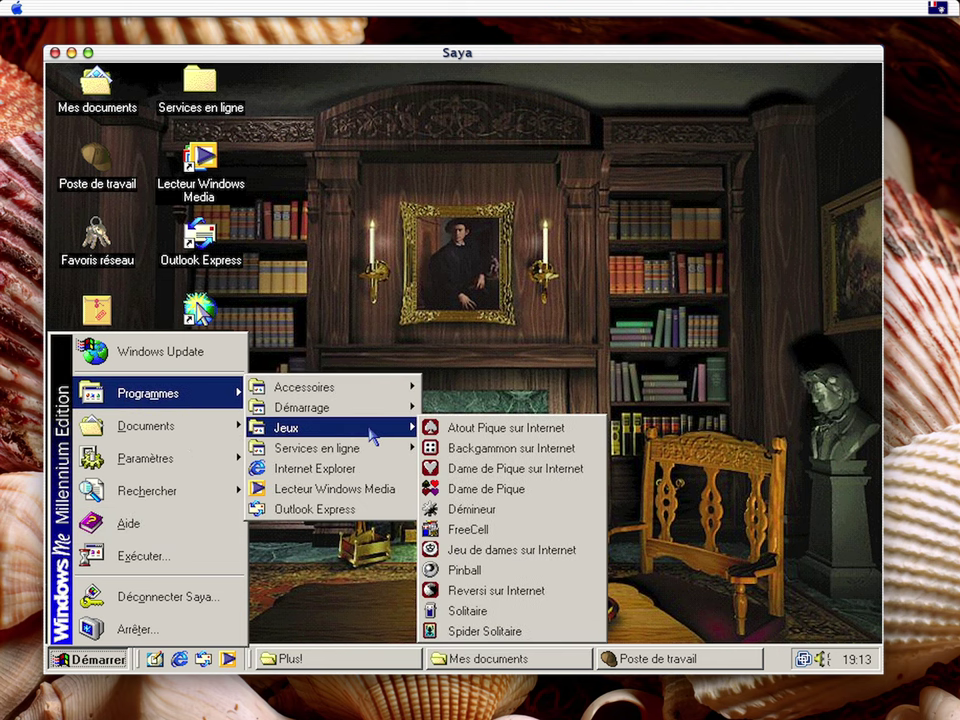
pyautogui.moveTo(328, 413)
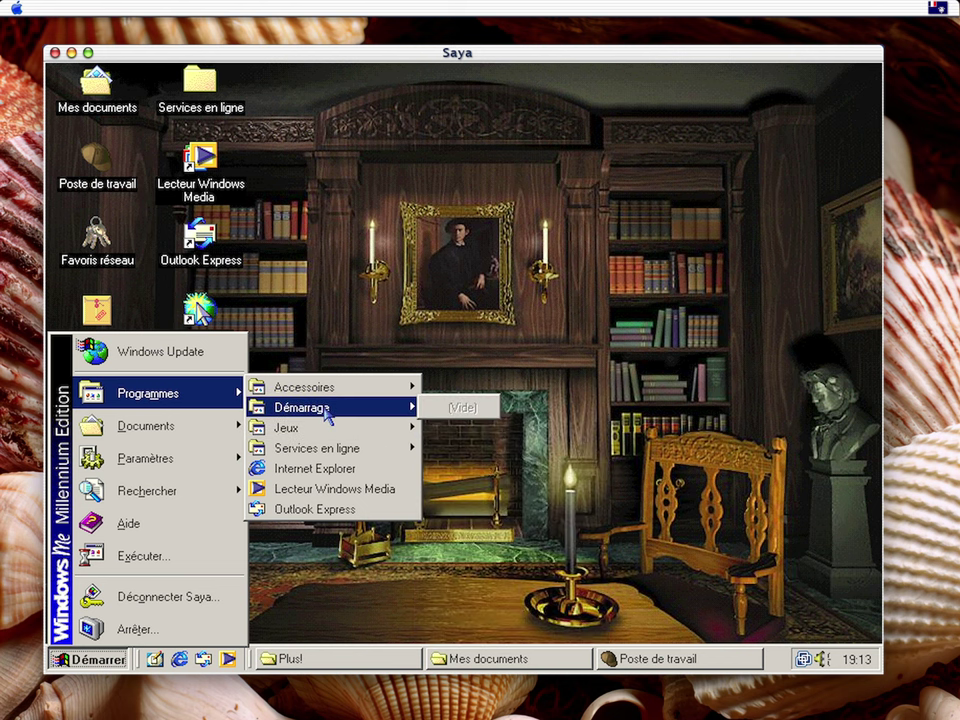
pyautogui.moveTo(339, 390)
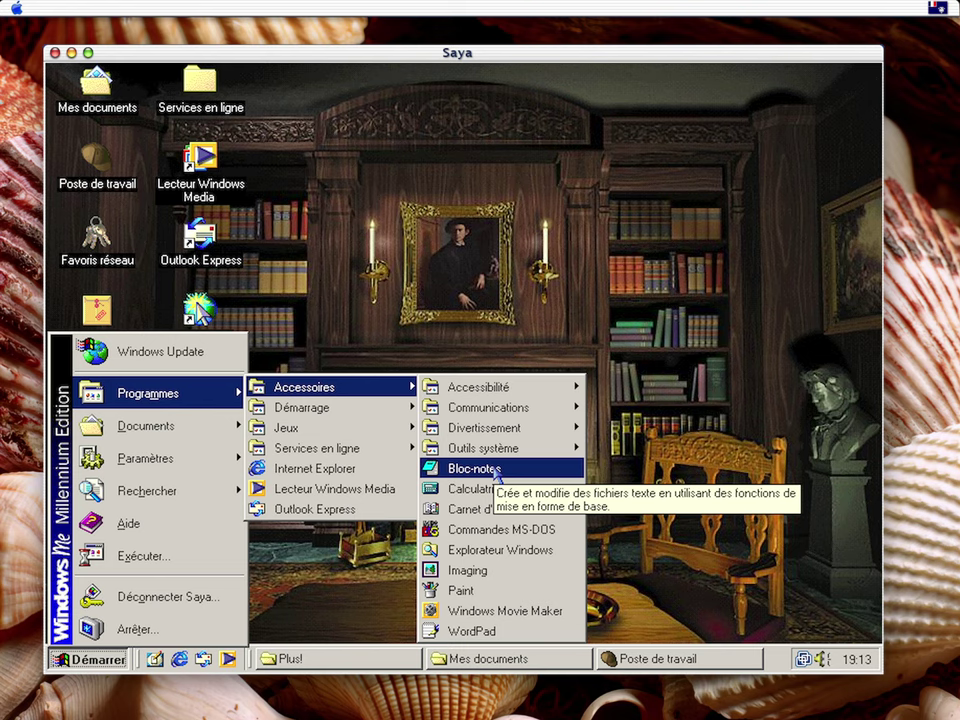
pyautogui.moveTo(505, 436)
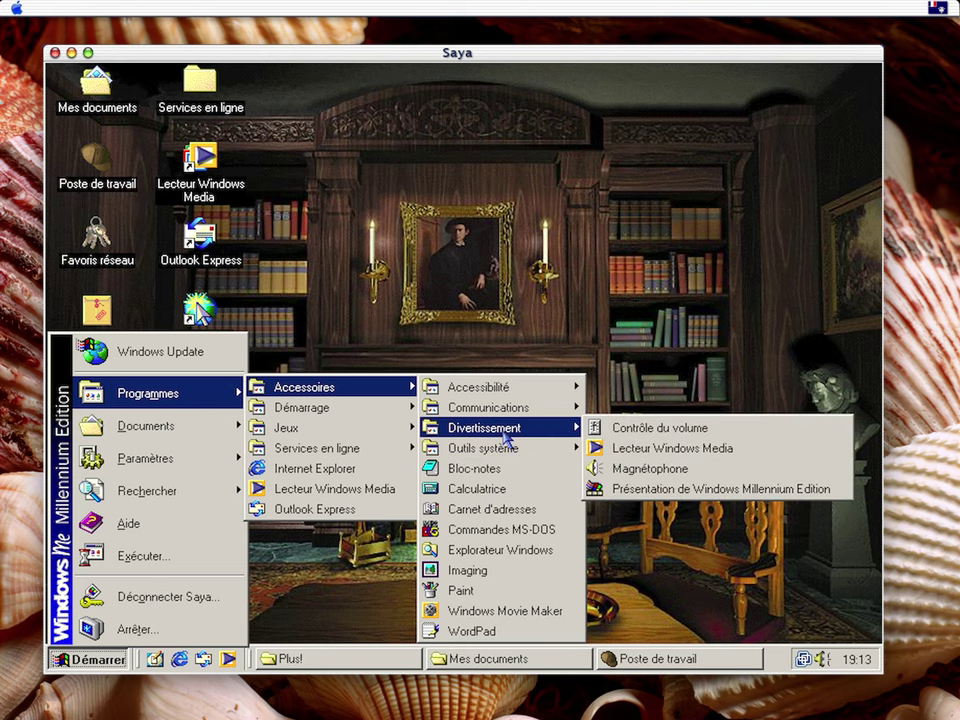
pyautogui.click(598, 488)
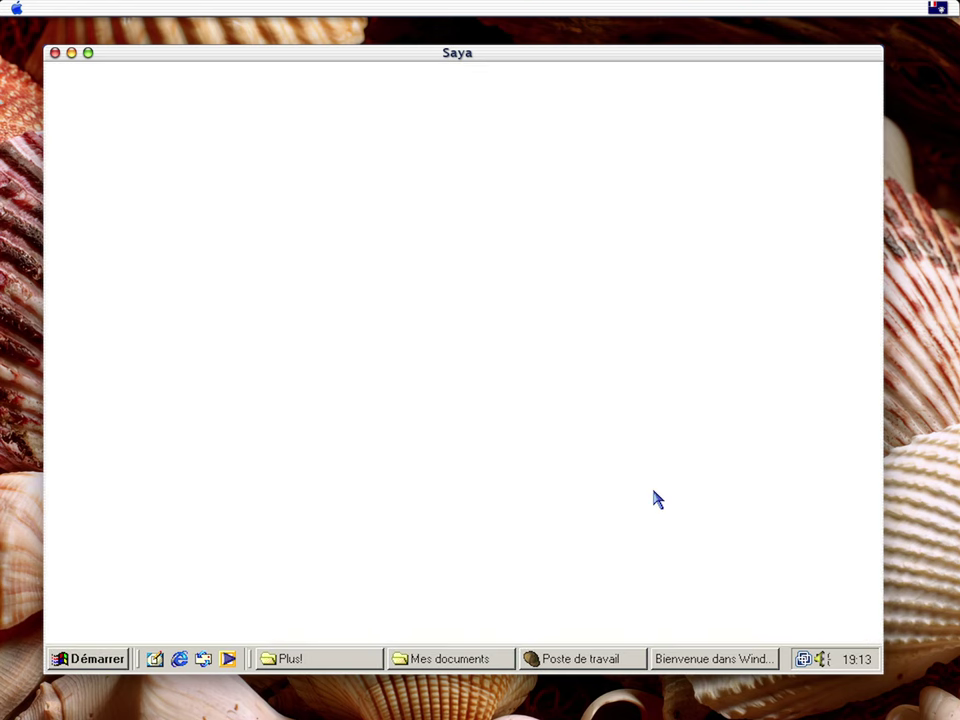